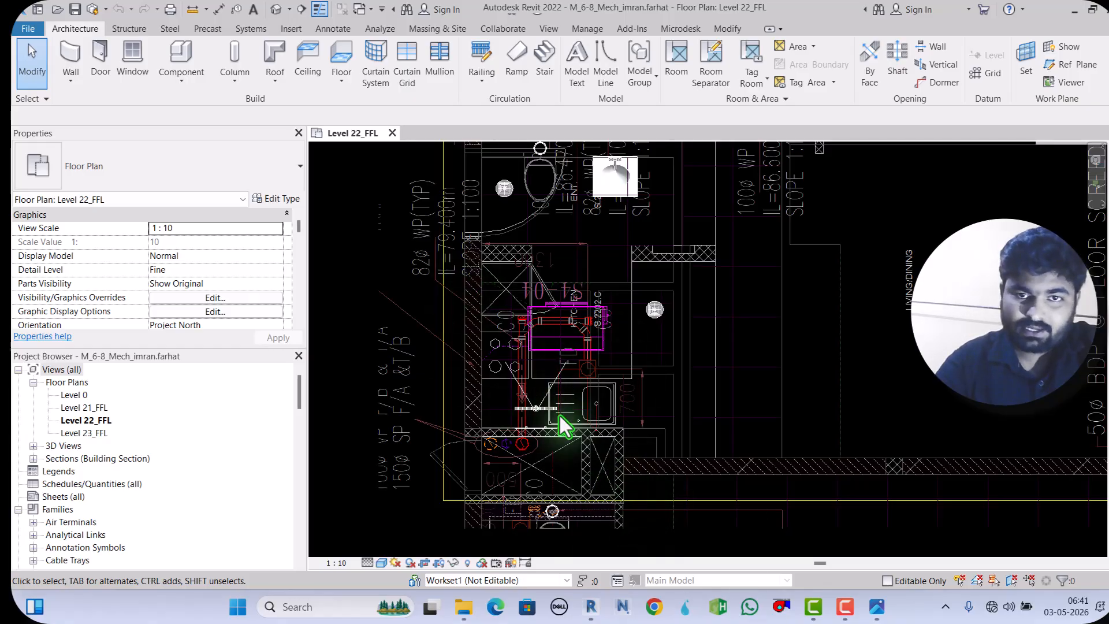
Step: Examine the modelled waste pipes and the kitchen drainage layout of the linked drawing on the Level 22_FFL plan
{"action": "scroll", "coordinate": [560, 416], "scroll_direction": "down", "scroll_amount": 4}
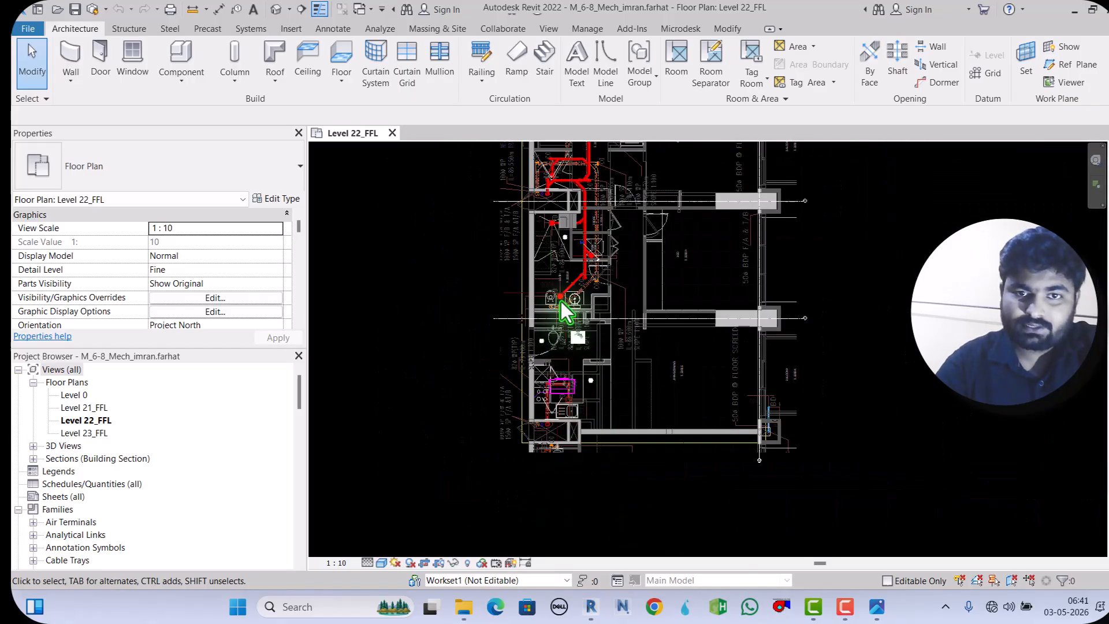
{"action": "scroll", "coordinate": [593, 168], "scroll_direction": "up", "scroll_amount": 5}
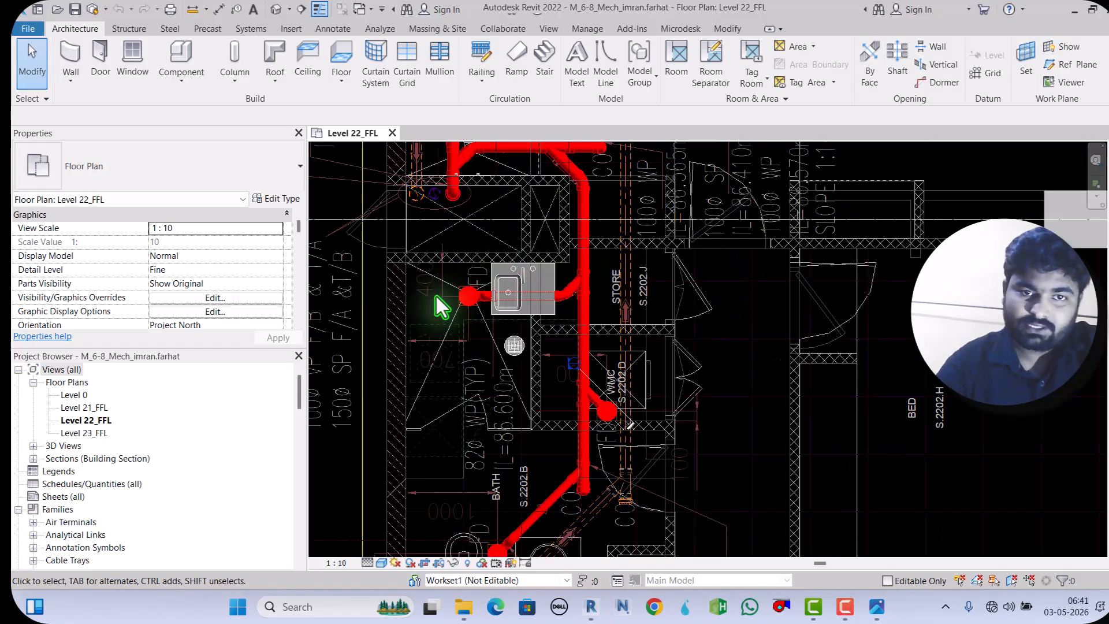
{"action": "scroll", "coordinate": [543, 237], "scroll_direction": "down", "scroll_amount": 5}
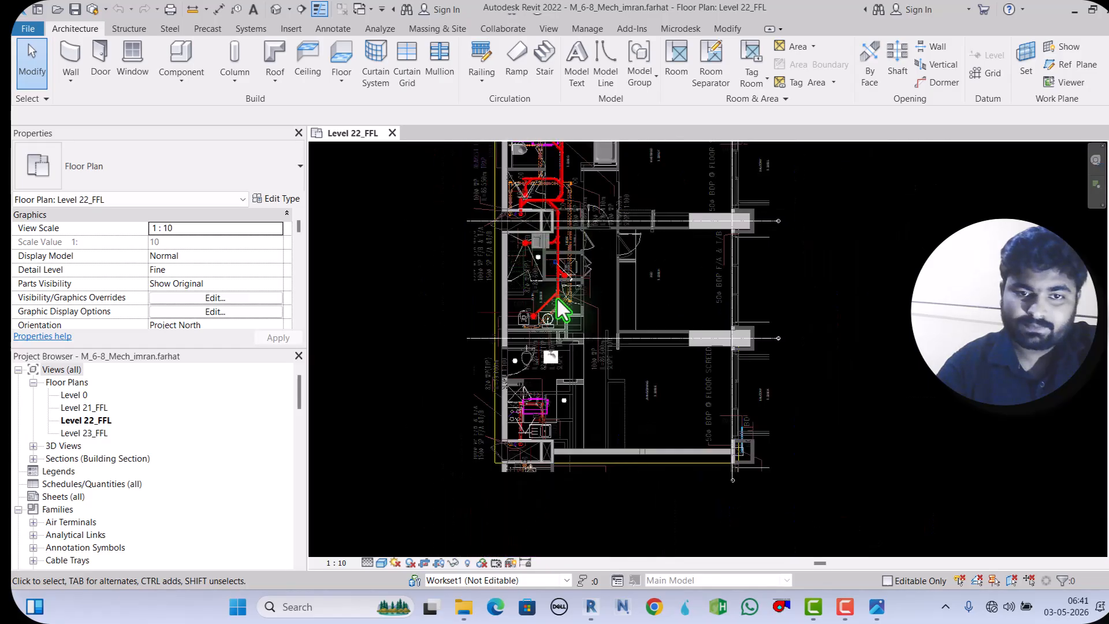
{"action": "scroll", "coordinate": [532, 431], "scroll_direction": "up", "scroll_amount": 5}
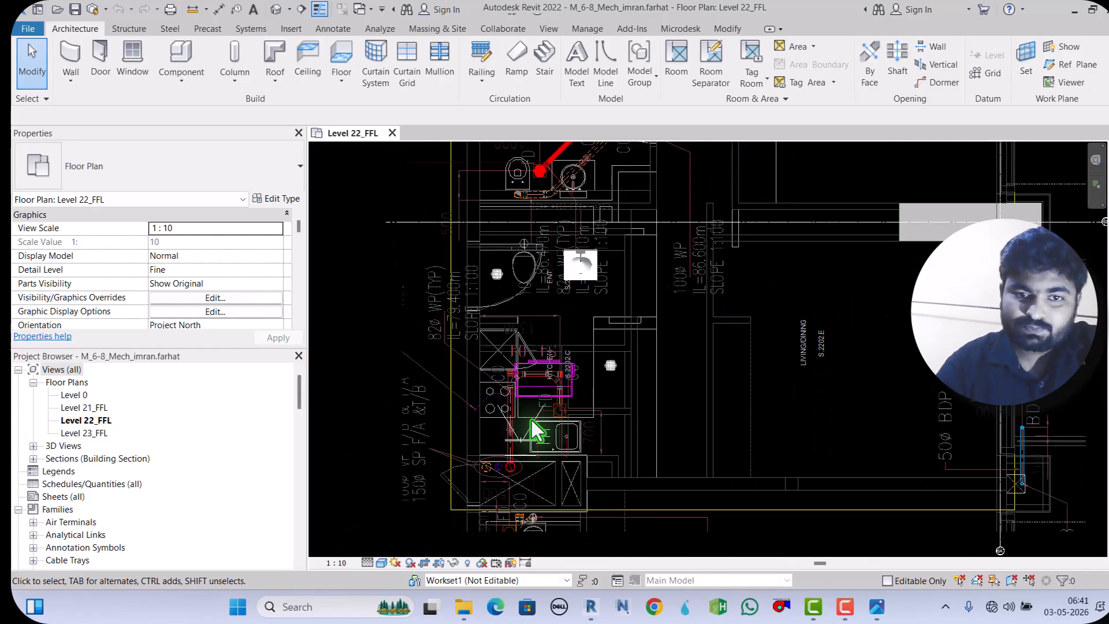
{"action": "scroll", "coordinate": [568, 167], "scroll_direction": "up", "scroll_amount": 2}
{"action": "scroll", "coordinate": [568, 167], "scroll_direction": "up", "scroll_amount": 1}
{"action": "scroll", "coordinate": [523, 461], "scroll_direction": "up", "scroll_amount": 1}
{"action": "scroll", "coordinate": [525, 322], "scroll_direction": "down", "scroll_amount": 5}
{"action": "scroll", "coordinate": [532, 444], "scroll_direction": "up", "scroll_amount": 1}
{"action": "scroll", "coordinate": [532, 444], "scroll_direction": "up", "scroll_amount": 2}
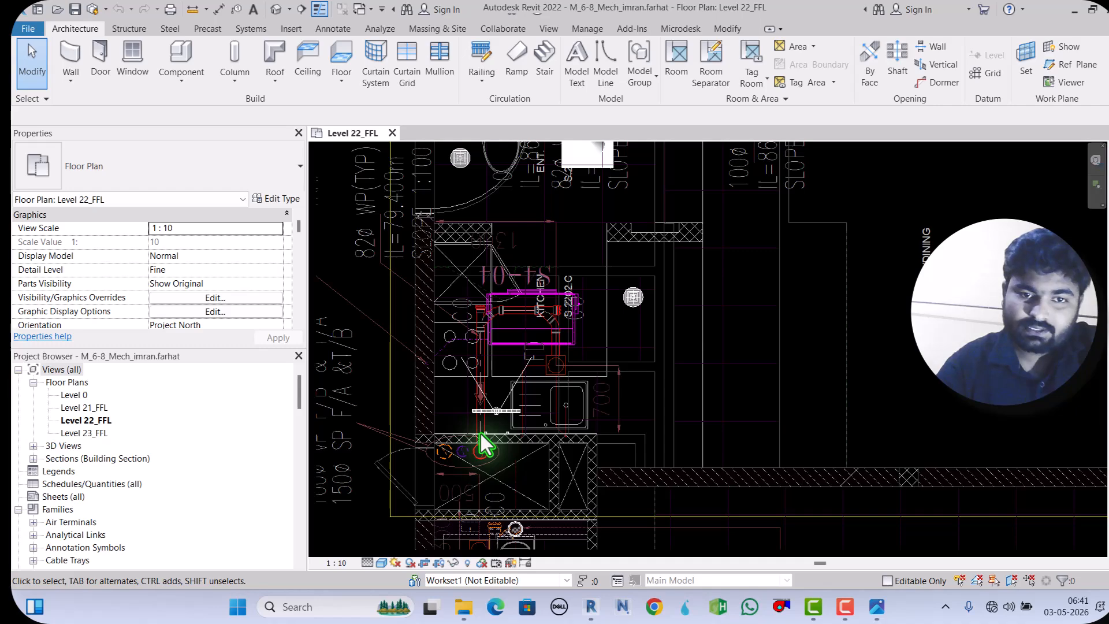
{"action": "scroll", "coordinate": [550, 354], "scroll_direction": "up", "scroll_amount": 1}
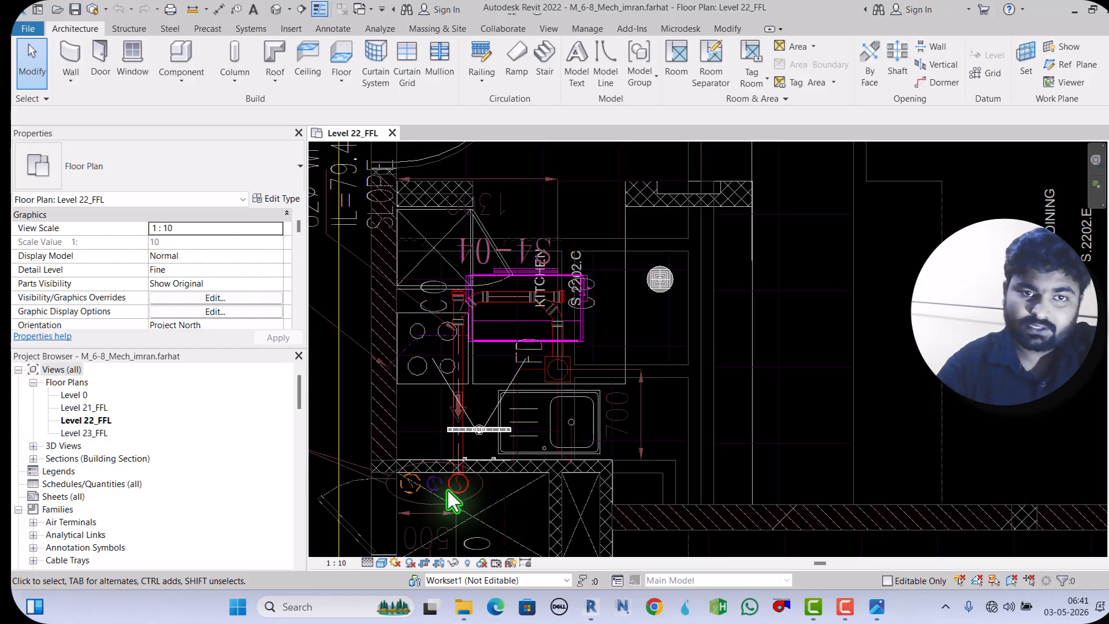
{"action": "scroll", "coordinate": [456, 434], "scroll_direction": "down", "scroll_amount": 2}
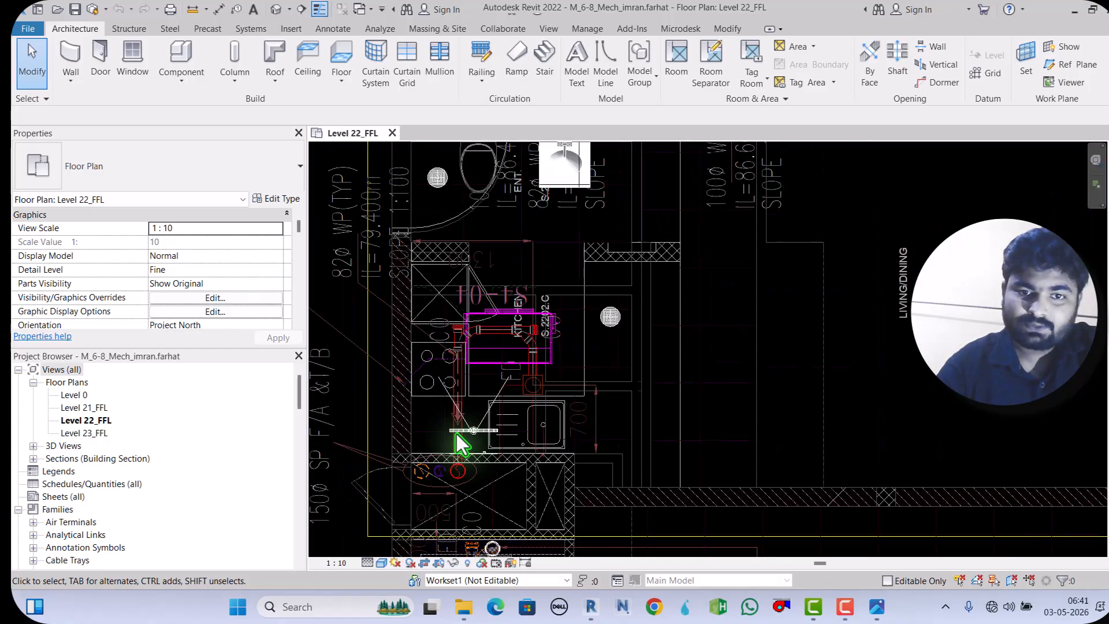
Step: Start a new waste pipe similar to the existing diagonal 82 mm branch pipe in the bath
{"action": "scroll", "coordinate": [457, 434], "scroll_direction": "down", "scroll_amount": 2}
{"action": "scroll", "coordinate": [507, 223], "scroll_direction": "up", "scroll_amount": 5}
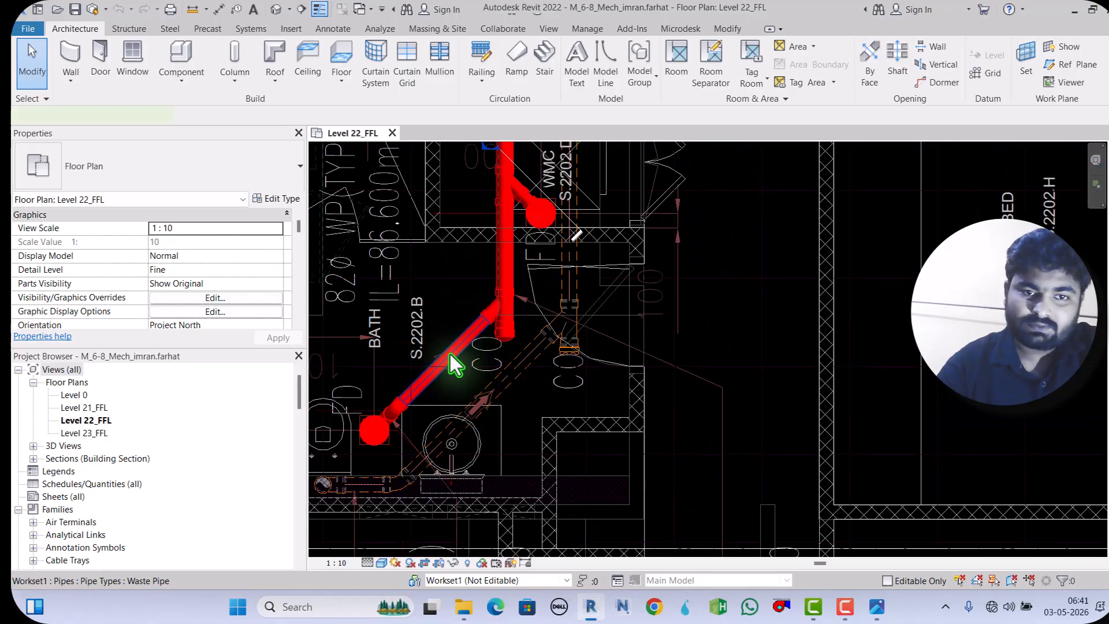
{"action": "left_click", "coordinate": [454, 355]}
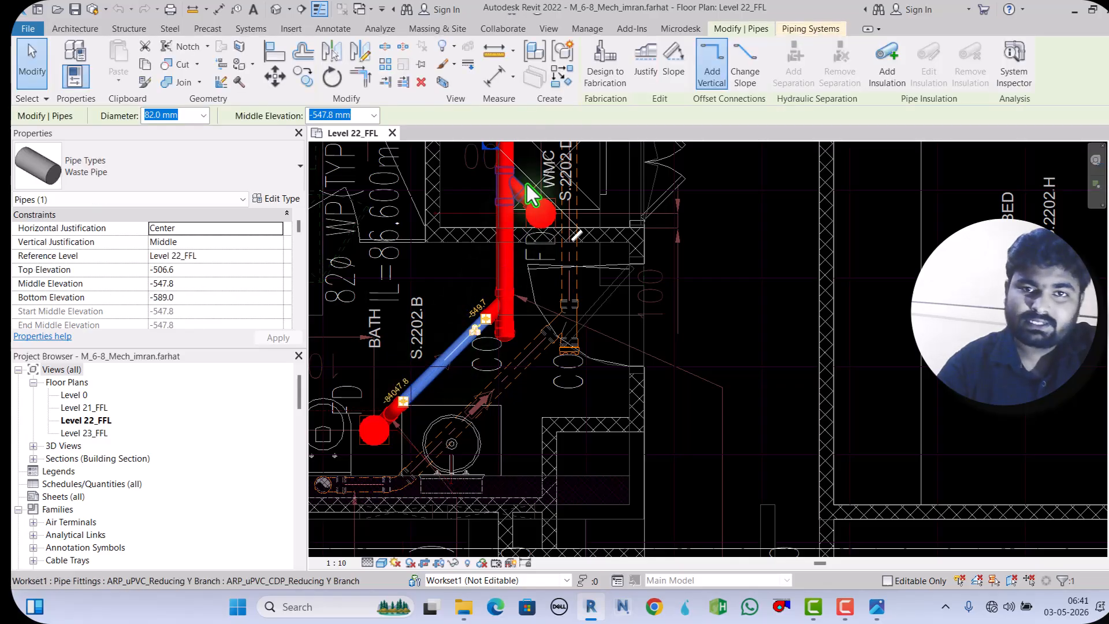
{"action": "left_click", "coordinate": [570, 81]}
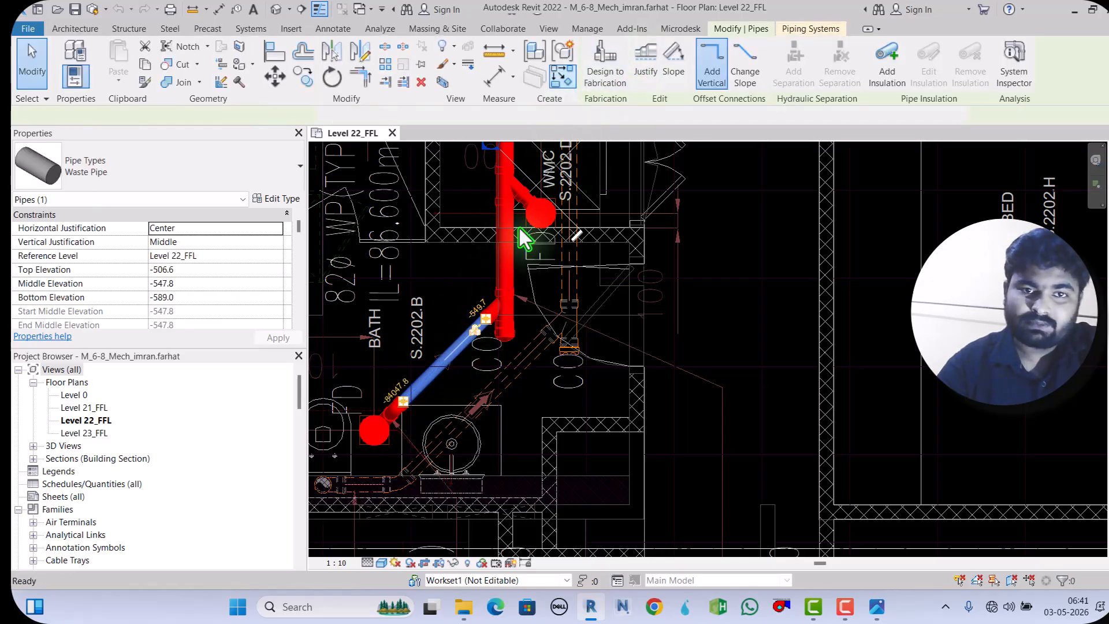
Step: Examine the kitchen drainage route between the floor drain and the red riser in the shaft
{"action": "scroll", "coordinate": [519, 228], "scroll_direction": "down", "scroll_amount": 5}
{"action": "scroll", "coordinate": [486, 370], "scroll_direction": "up", "scroll_amount": 5}
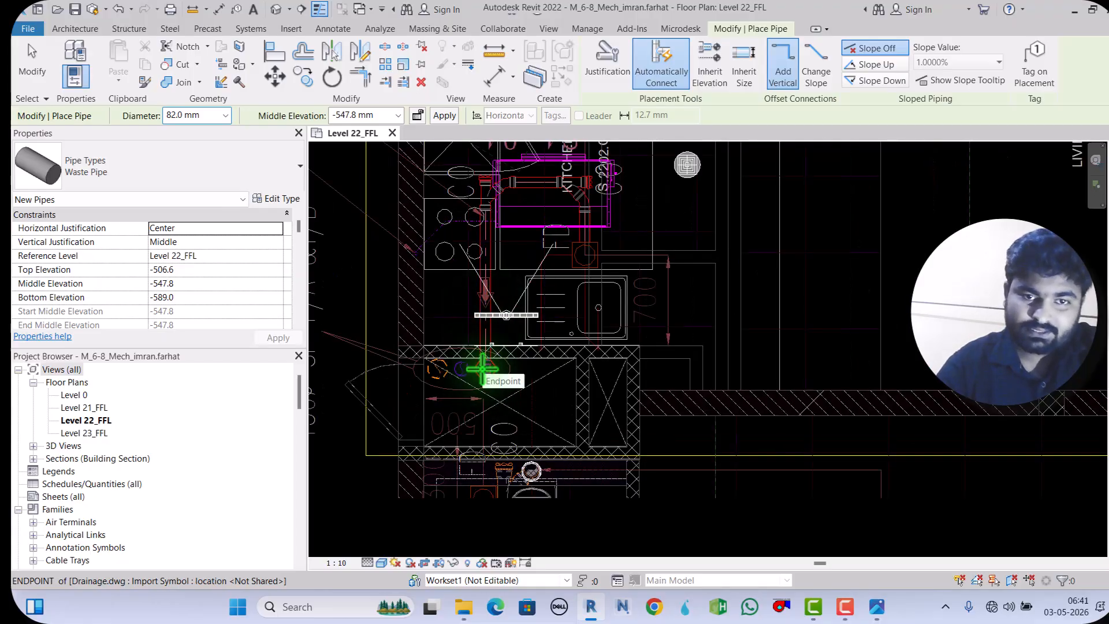
{"action": "scroll", "coordinate": [493, 366], "scroll_direction": "up", "scroll_amount": 2}
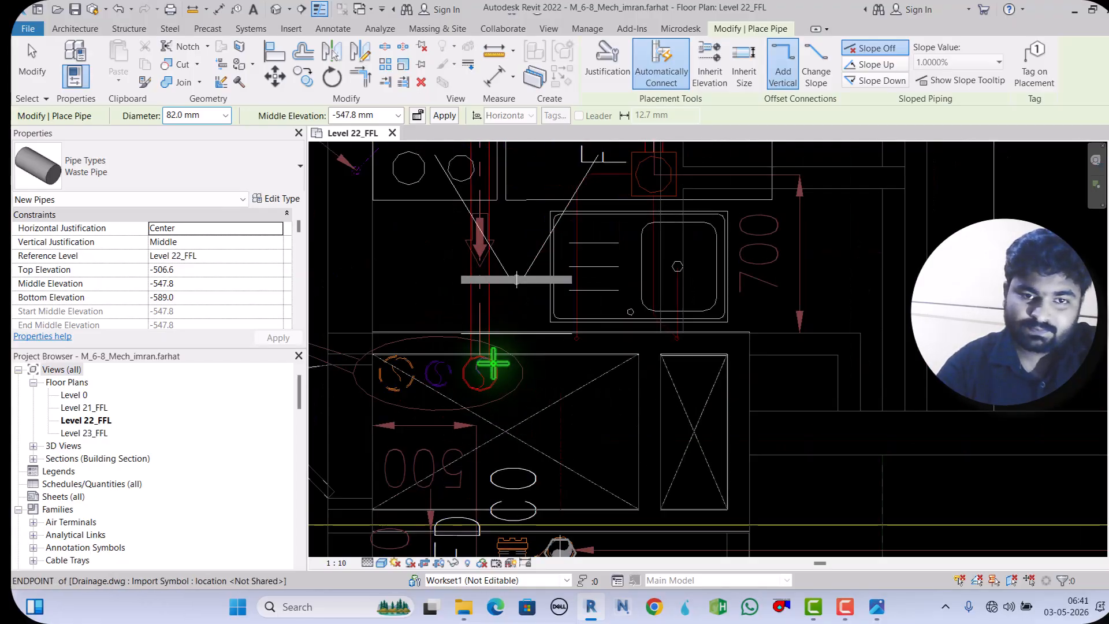
{"action": "scroll", "coordinate": [488, 358], "scroll_direction": "up", "scroll_amount": 2}
{"action": "scroll", "coordinate": [486, 350], "scroll_direction": "up", "scroll_amount": 2}
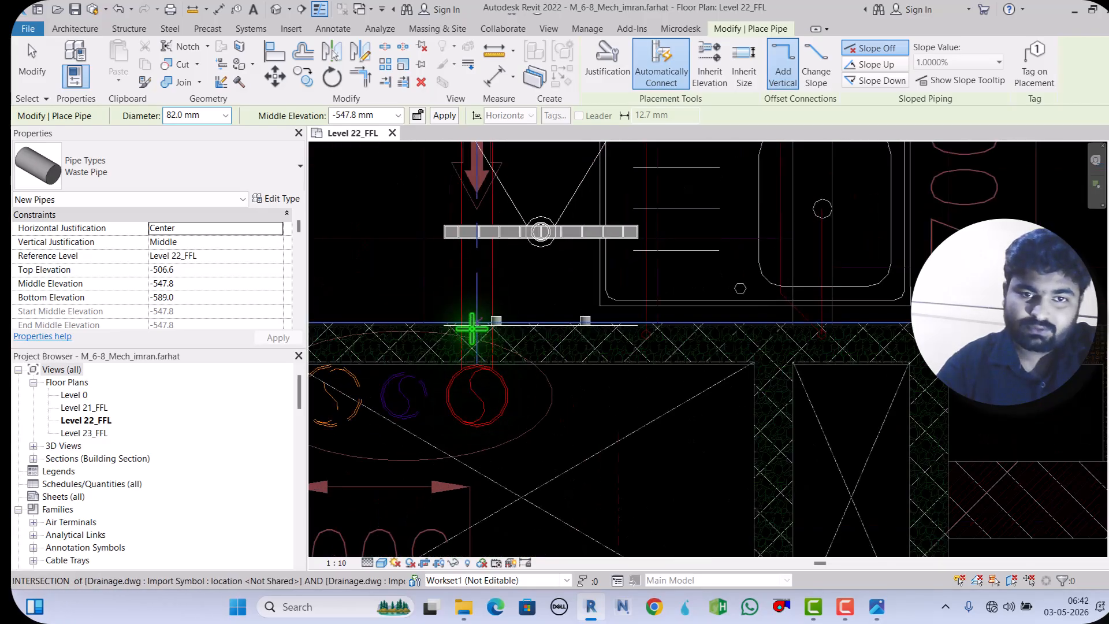
{"action": "scroll", "coordinate": [481, 437], "scroll_direction": "down", "scroll_amount": 2}
{"action": "scroll", "coordinate": [485, 372], "scroll_direction": "down", "scroll_amount": 2}
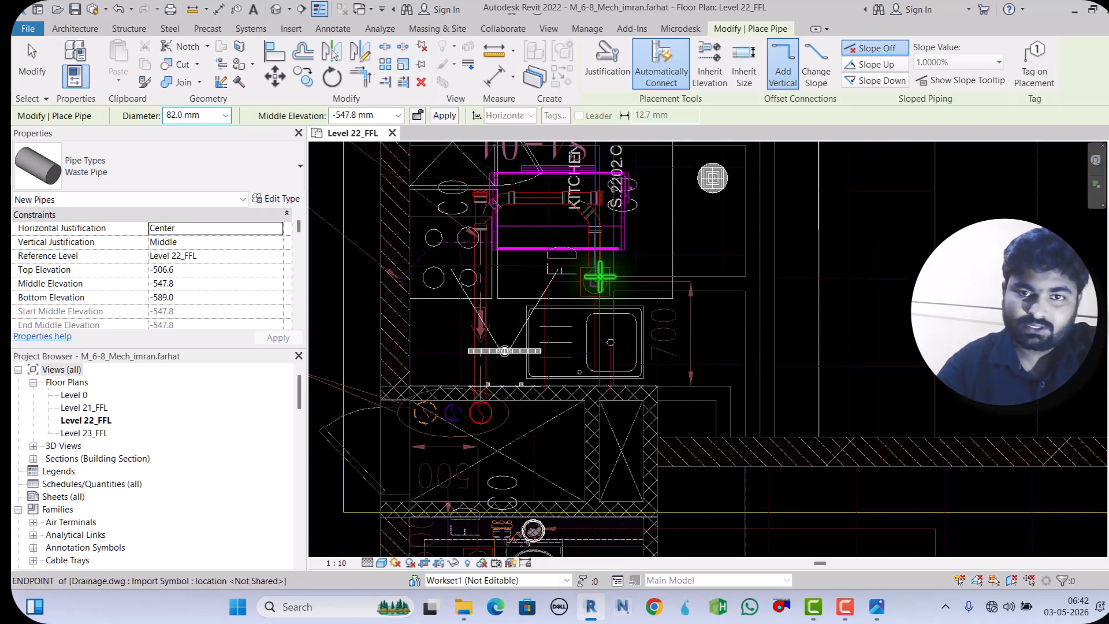
{"action": "scroll", "coordinate": [595, 224], "scroll_direction": "up", "scroll_amount": 2}
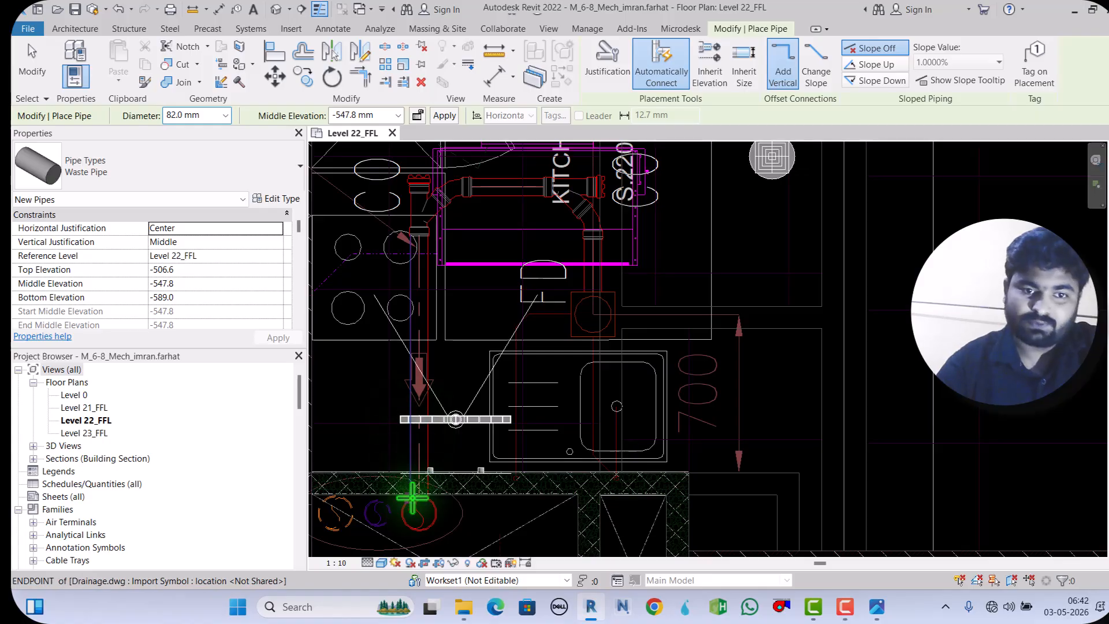
{"action": "scroll", "coordinate": [612, 208], "scroll_direction": "up", "scroll_amount": 1}
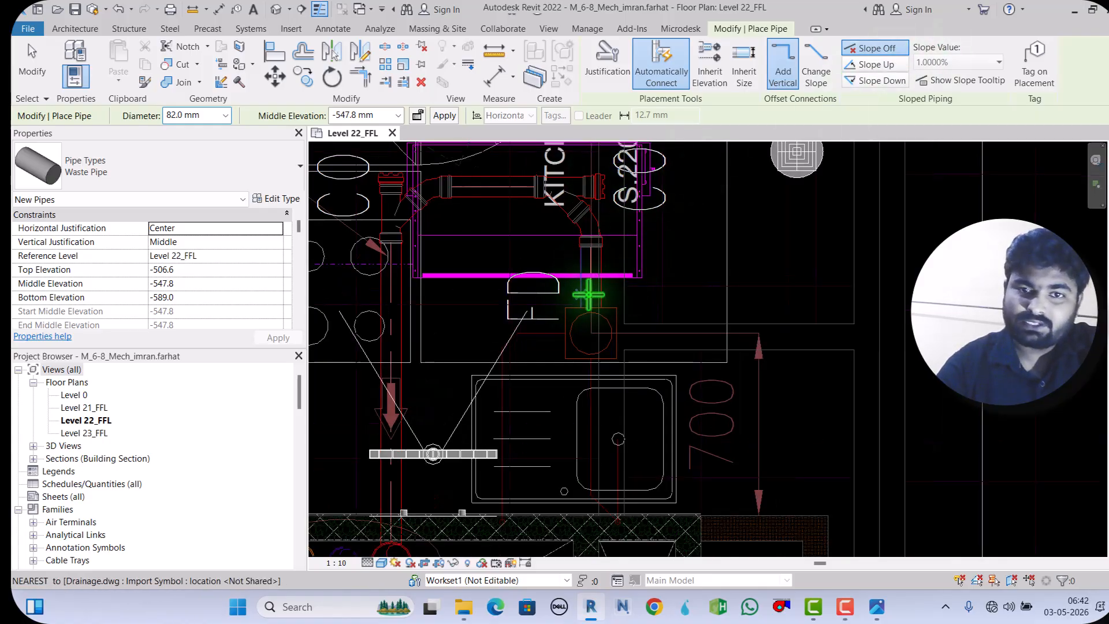
{"action": "scroll", "coordinate": [413, 176], "scroll_direction": "down", "scroll_amount": 2}
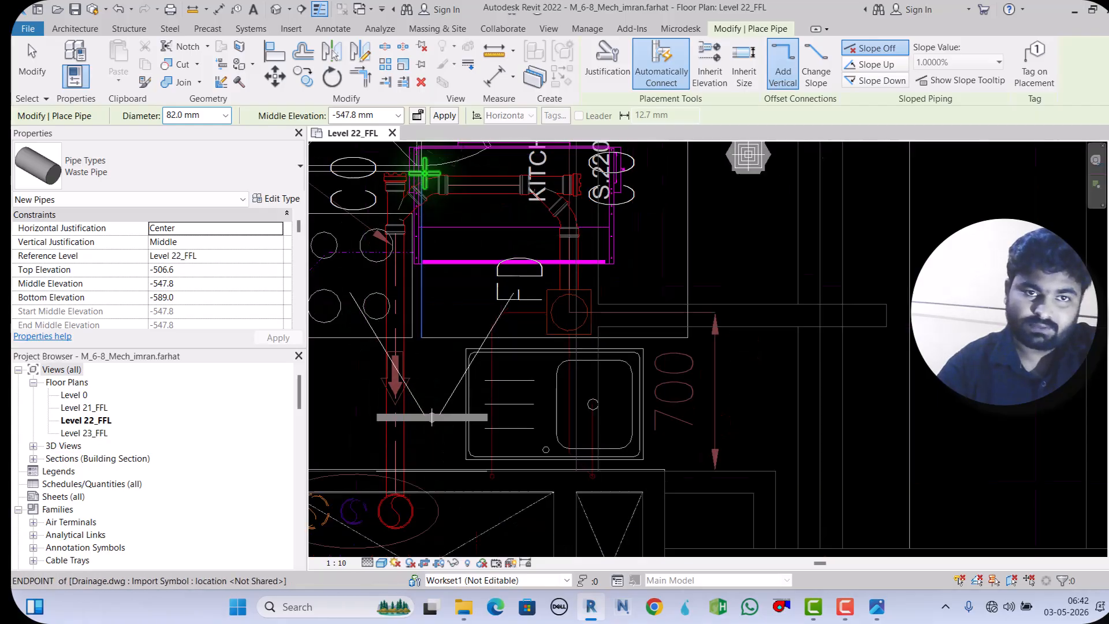
{"action": "scroll", "coordinate": [393, 361], "scroll_direction": "up", "scroll_amount": 2}
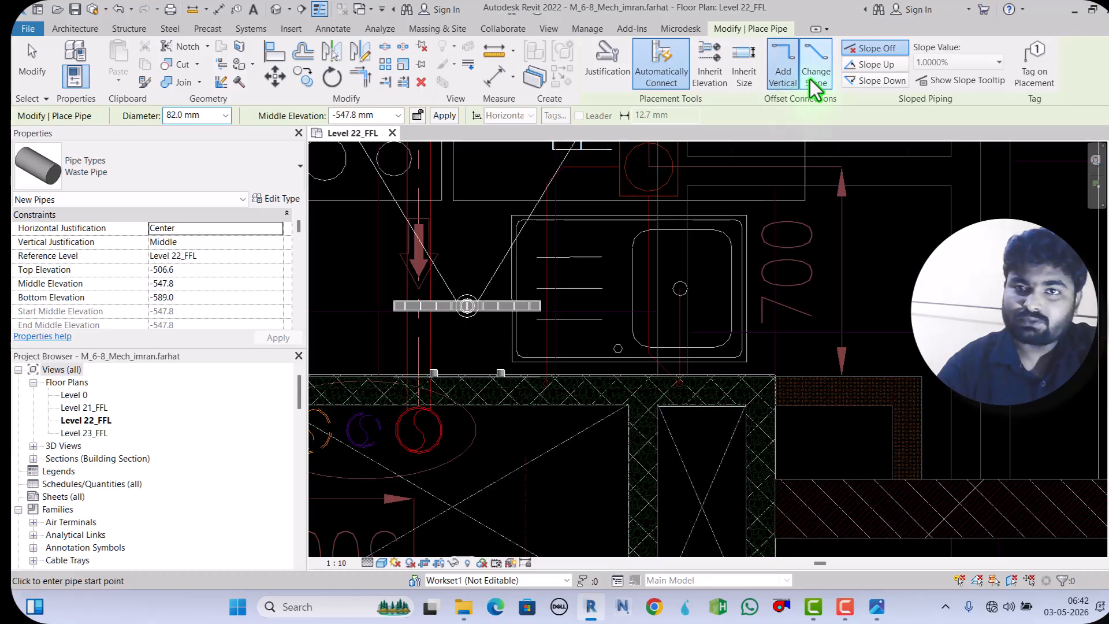
Step: Set the new pipes to inherit elevation and size, use Change Slope for offset connections, and slope up
{"action": "left_click", "coordinate": [749, 84]}
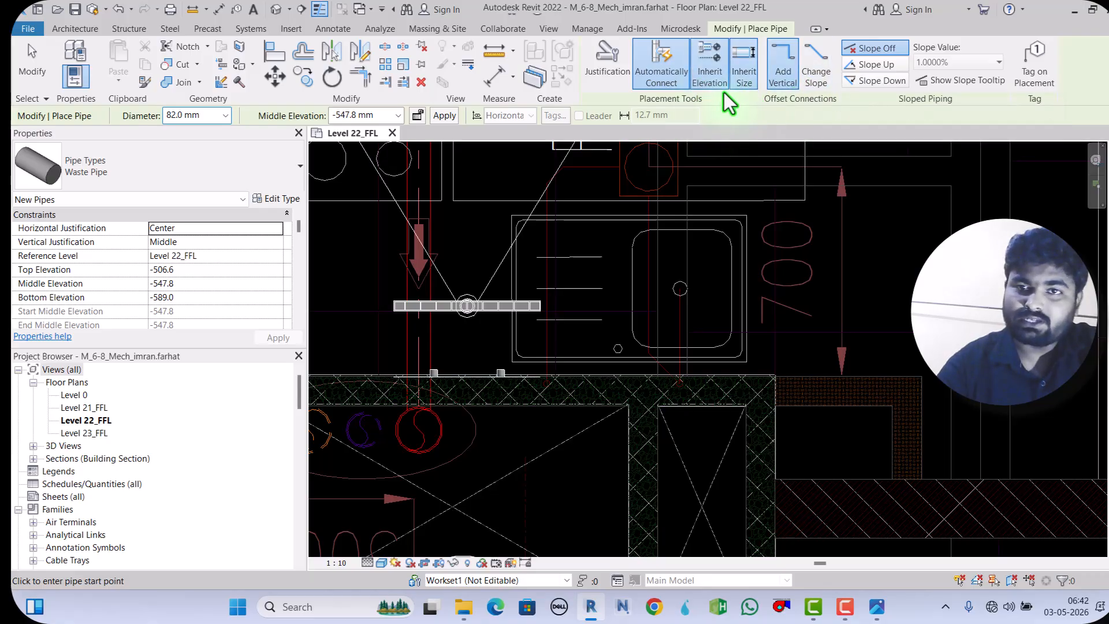
{"action": "left_click", "coordinate": [822, 84]}
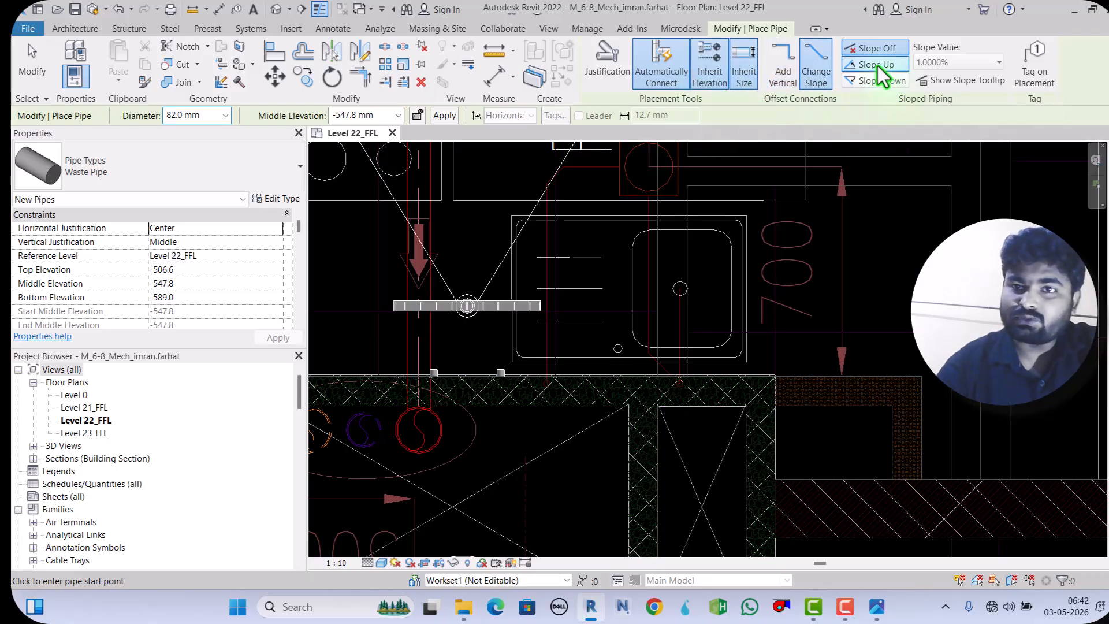
{"action": "left_click", "coordinate": [877, 65]}
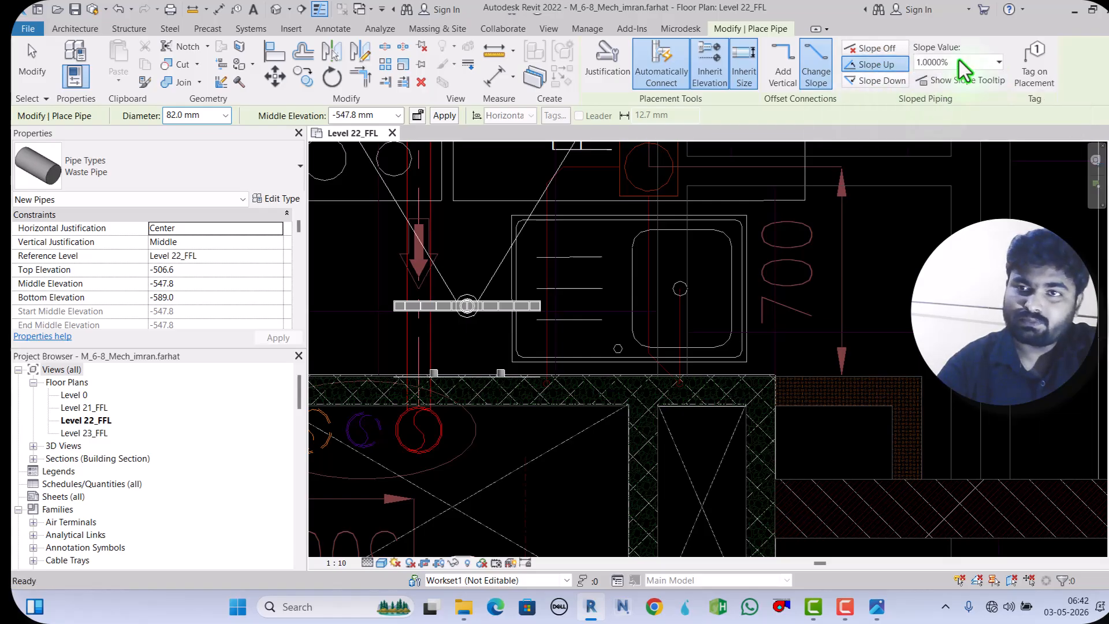
Step: Draw the first straight waste pipe from the red riser's edge along the drawn drain line to the branch fitting beside the hob
{"action": "scroll", "coordinate": [419, 416], "scroll_direction": "up", "scroll_amount": 4}
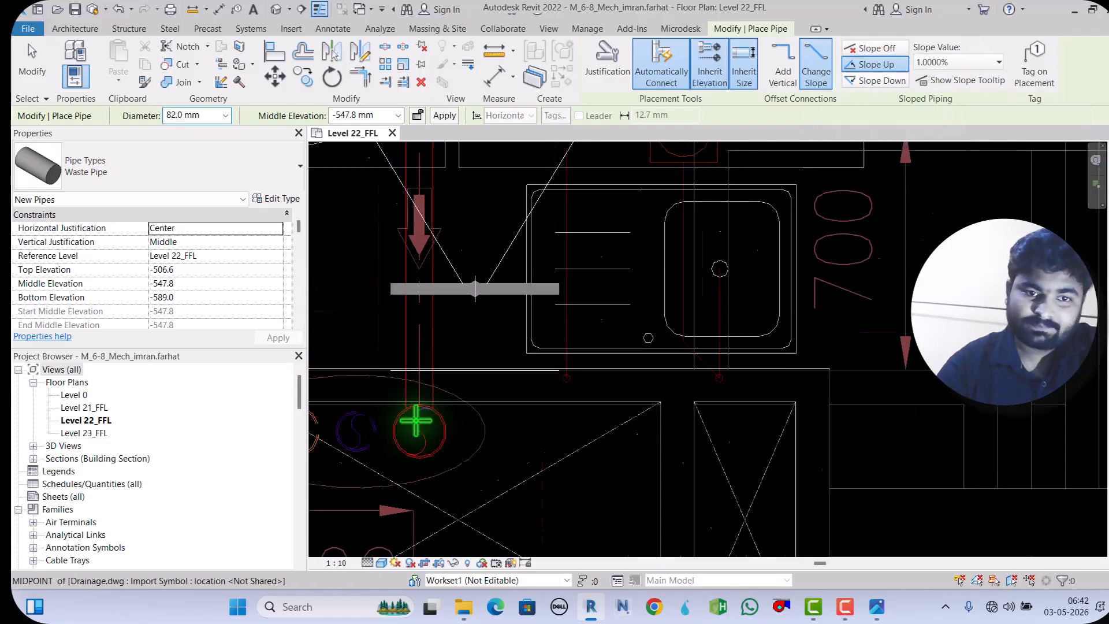
{"action": "left_click", "coordinate": [420, 389]}
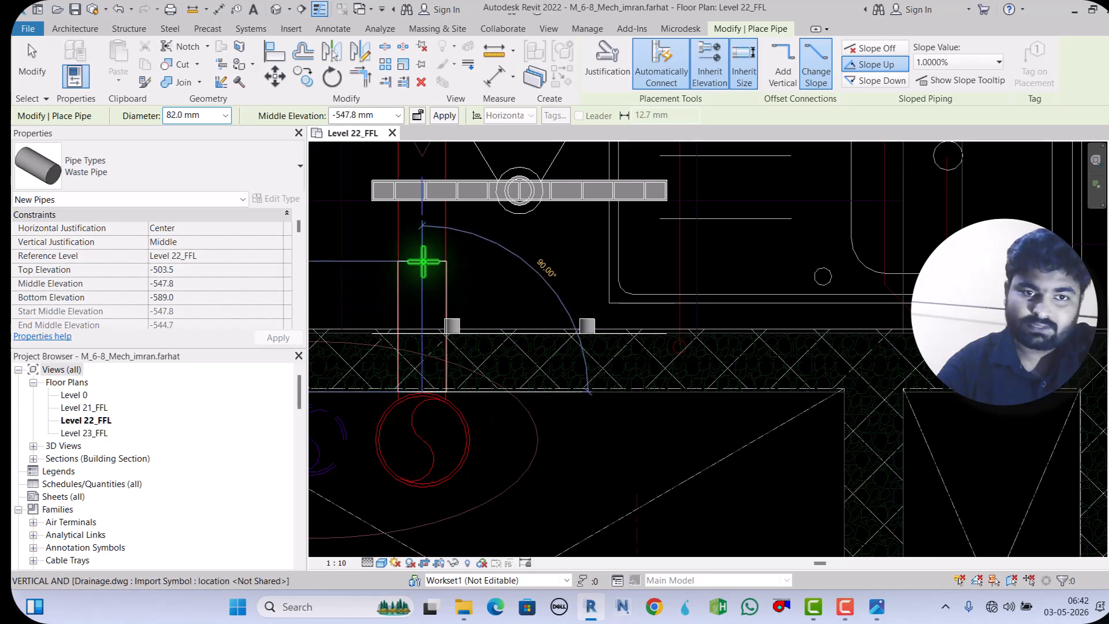
{"action": "scroll", "coordinate": [409, 490], "scroll_direction": "down", "scroll_amount": 4}
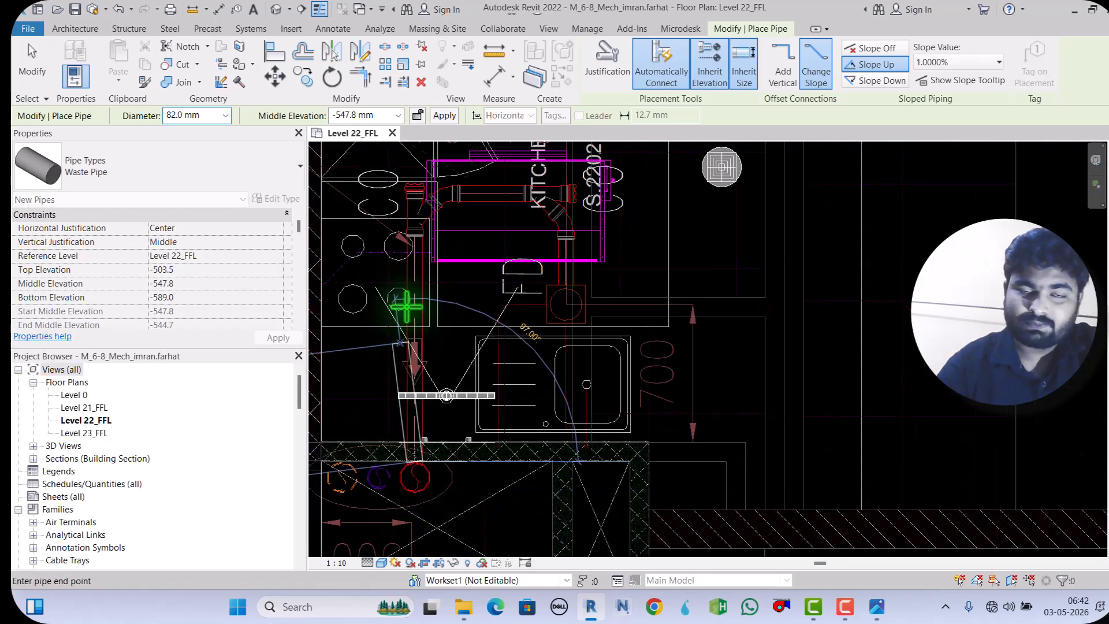
{"action": "scroll", "coordinate": [408, 215], "scroll_direction": "up", "scroll_amount": 2}
{"action": "scroll", "coordinate": [407, 215], "scroll_direction": "up", "scroll_amount": 1}
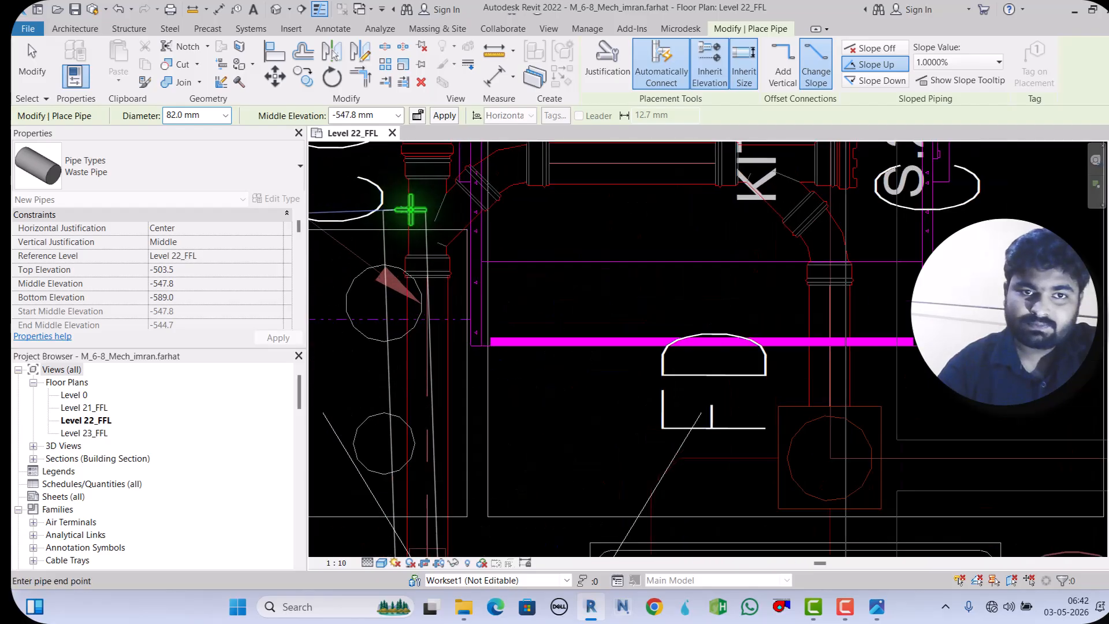
{"action": "left_click", "coordinate": [424, 245]}
Step: Continue the waste pipe with a 45° bend, a horizontal run across the kitchen, a second diagonal and a final leg ending beside the floor drain
{"action": "scroll", "coordinate": [462, 359], "scroll_direction": "down", "scroll_amount": 3}
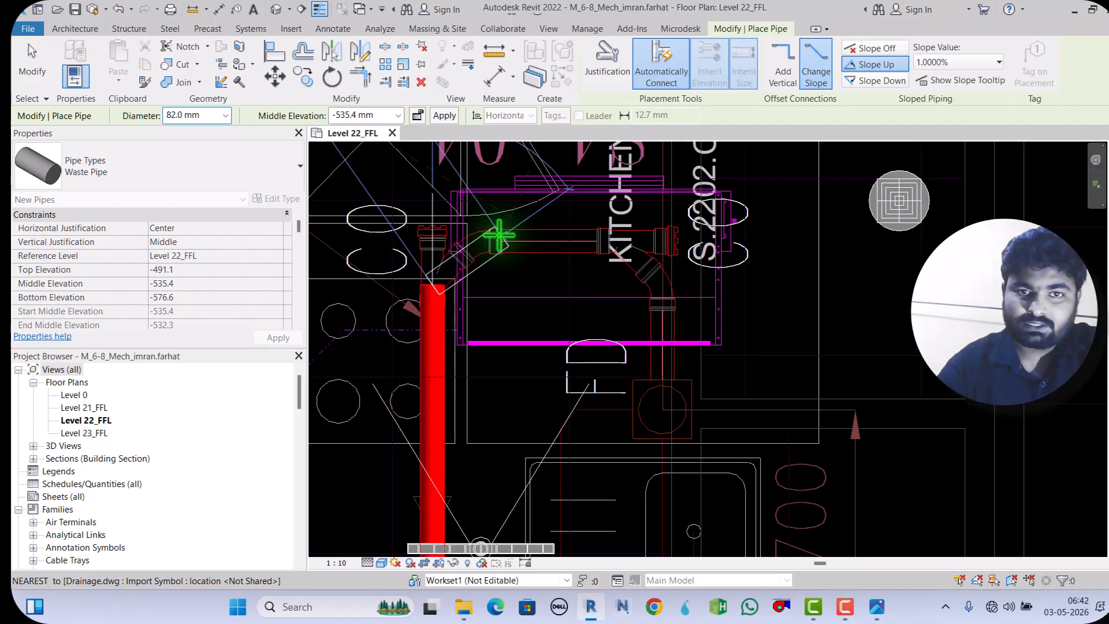
{"action": "scroll", "coordinate": [499, 235], "scroll_direction": "down", "scroll_amount": 1}
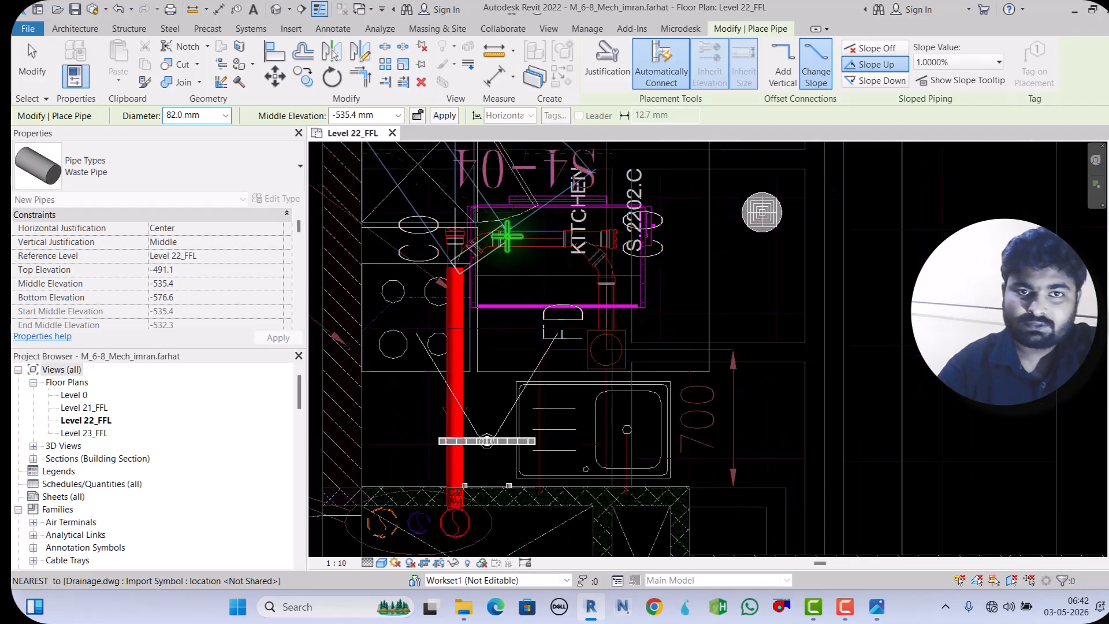
{"action": "scroll", "coordinate": [487, 441], "scroll_direction": "down", "scroll_amount": 4}
{"action": "scroll", "coordinate": [482, 319], "scroll_direction": "up", "scroll_amount": 4}
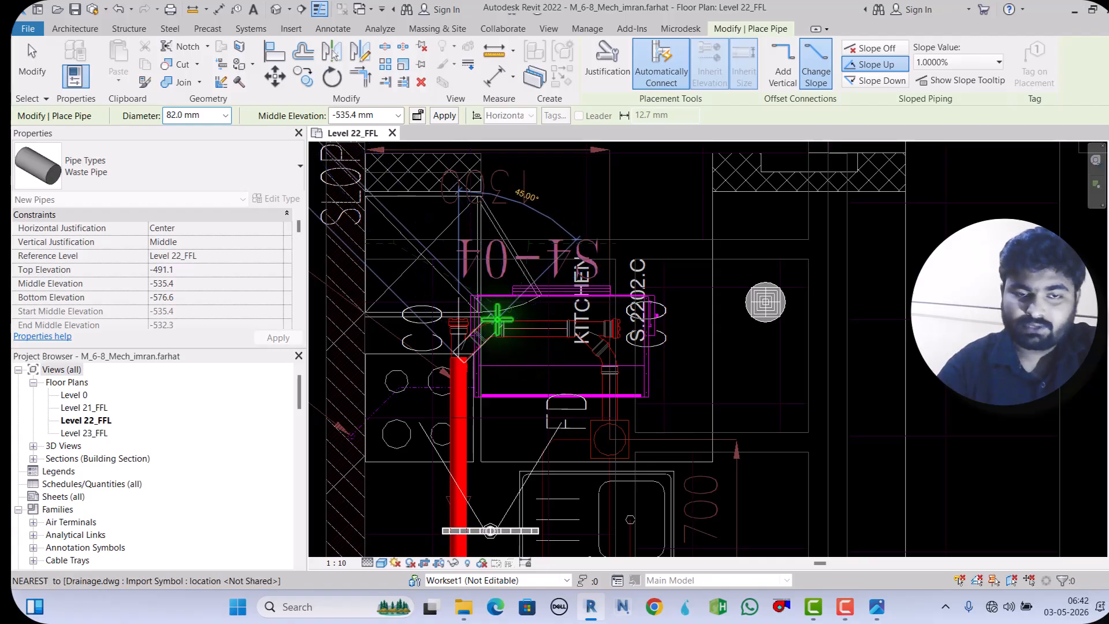
{"action": "left_click", "coordinate": [497, 319]}
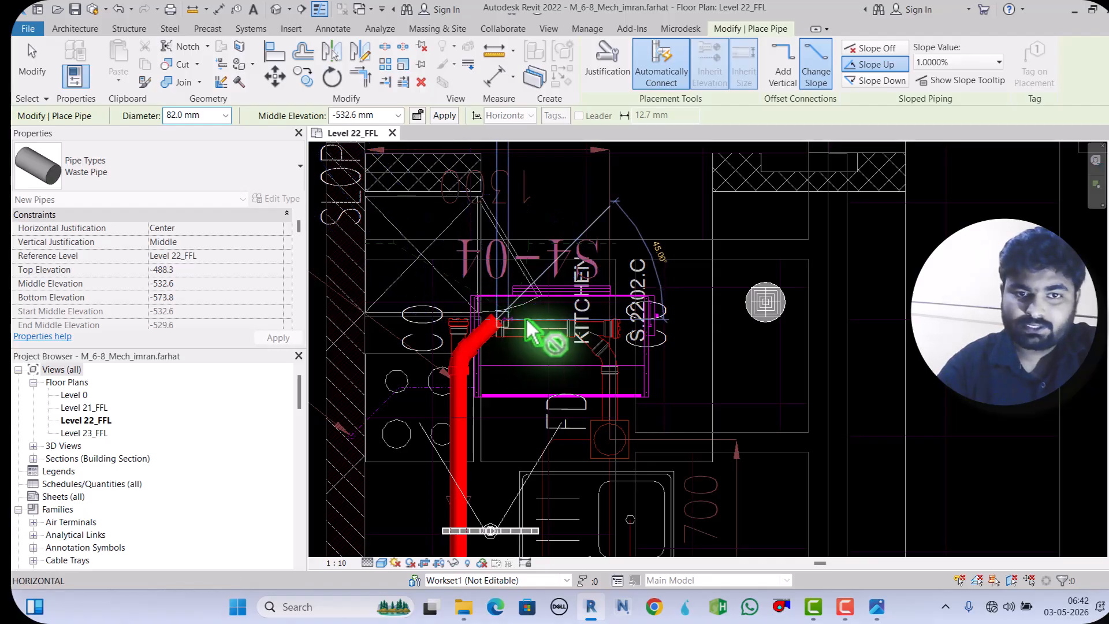
{"action": "left_click", "coordinate": [594, 319]}
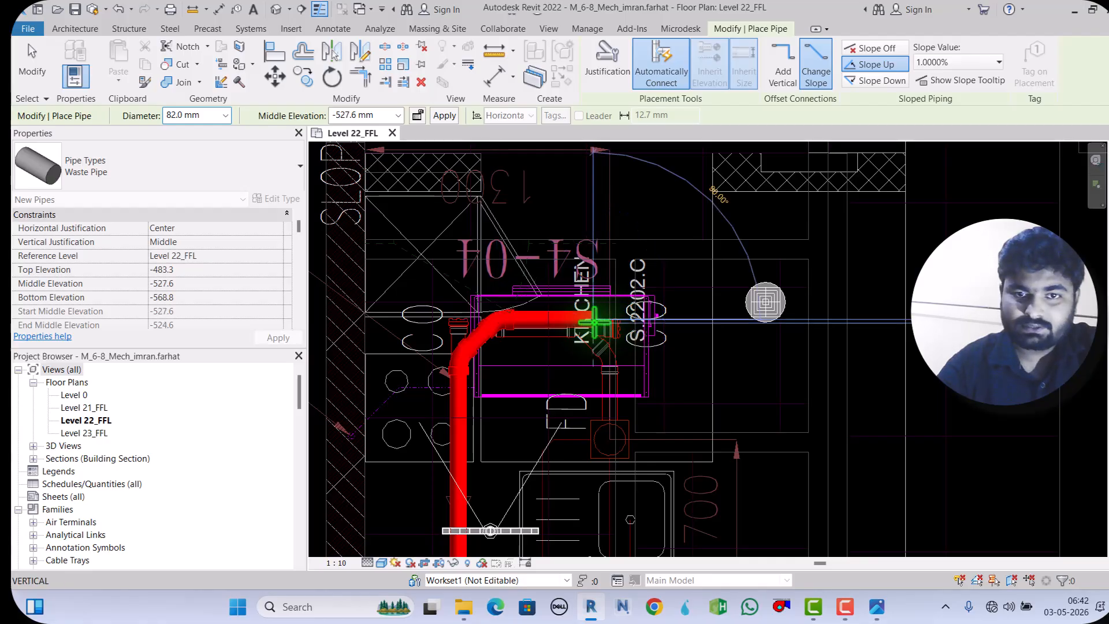
{"action": "left_click", "coordinate": [634, 364]}
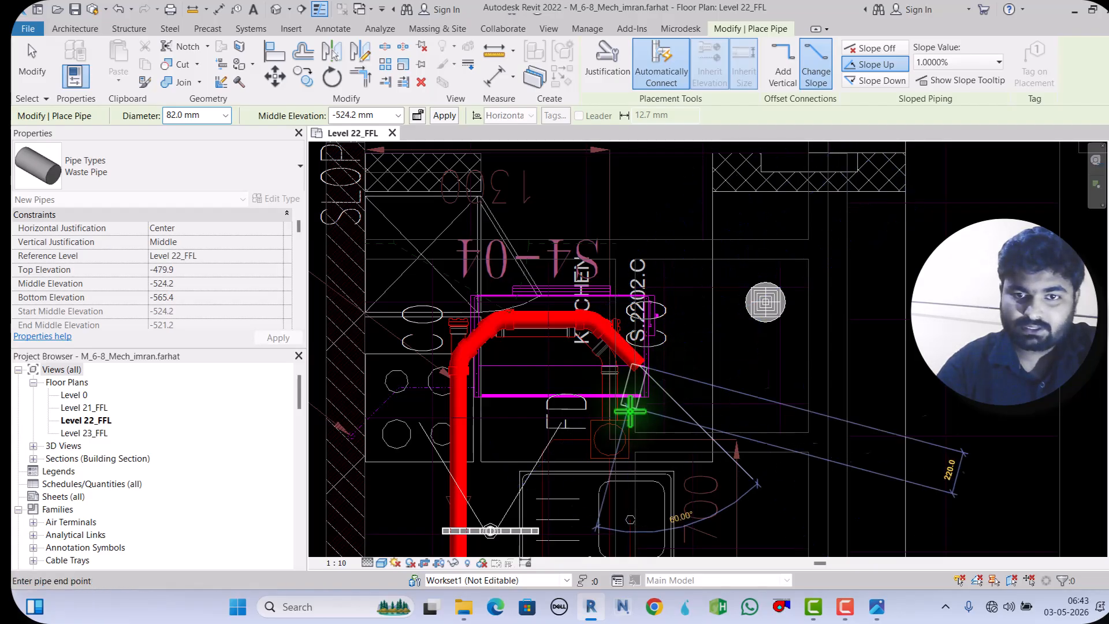
{"action": "left_click", "coordinate": [638, 443]}
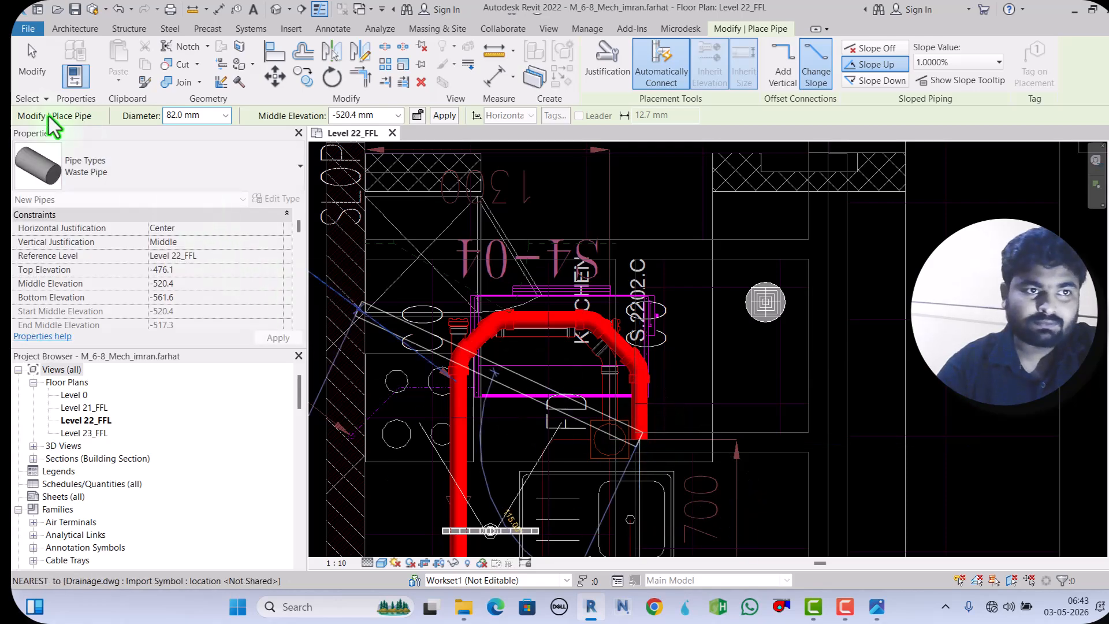
{"action": "left_click", "coordinate": [40, 81]}
Step: Try to align the final pipe leg with the drawn pipe centreline above the floor drain
{"action": "scroll", "coordinate": [628, 449], "scroll_direction": "up", "scroll_amount": 2}
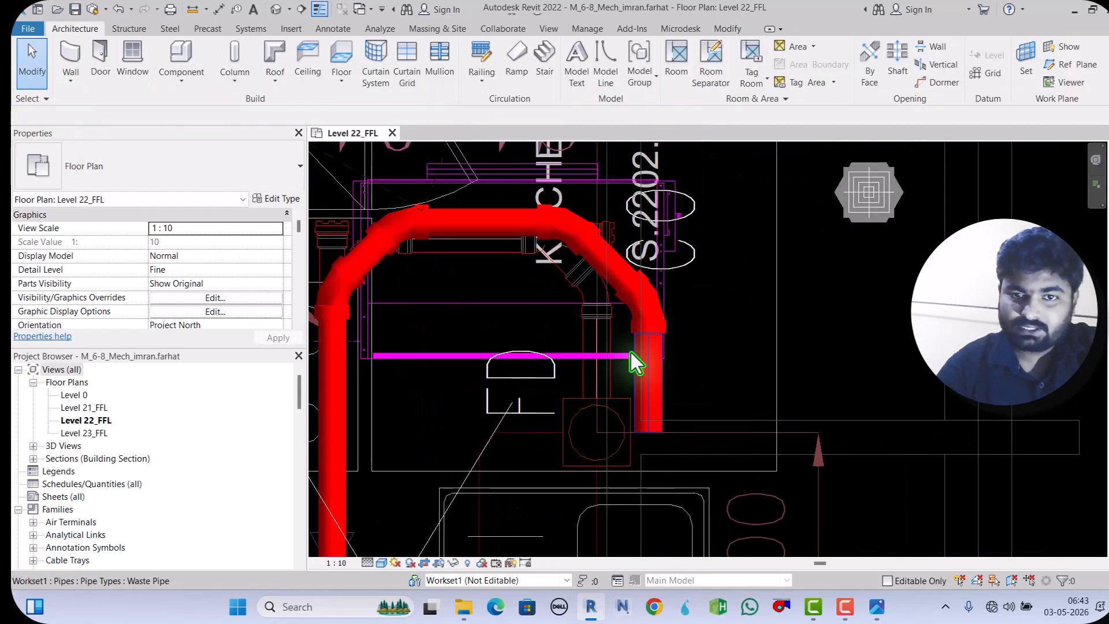
{"action": "left_click", "coordinate": [724, 29]}
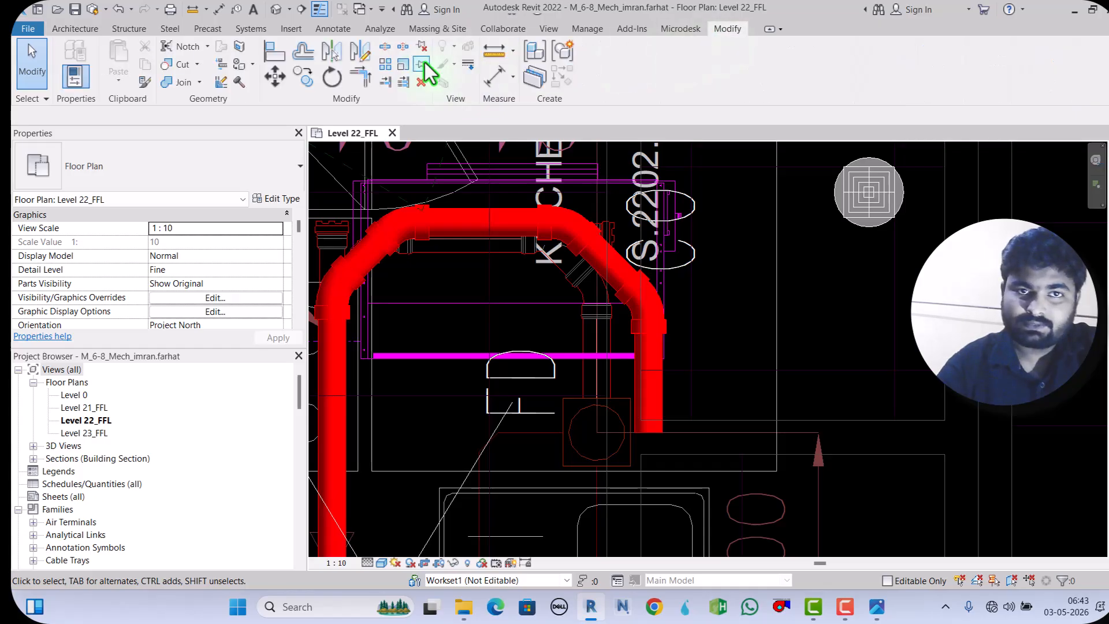
{"action": "left_click", "coordinate": [275, 55]}
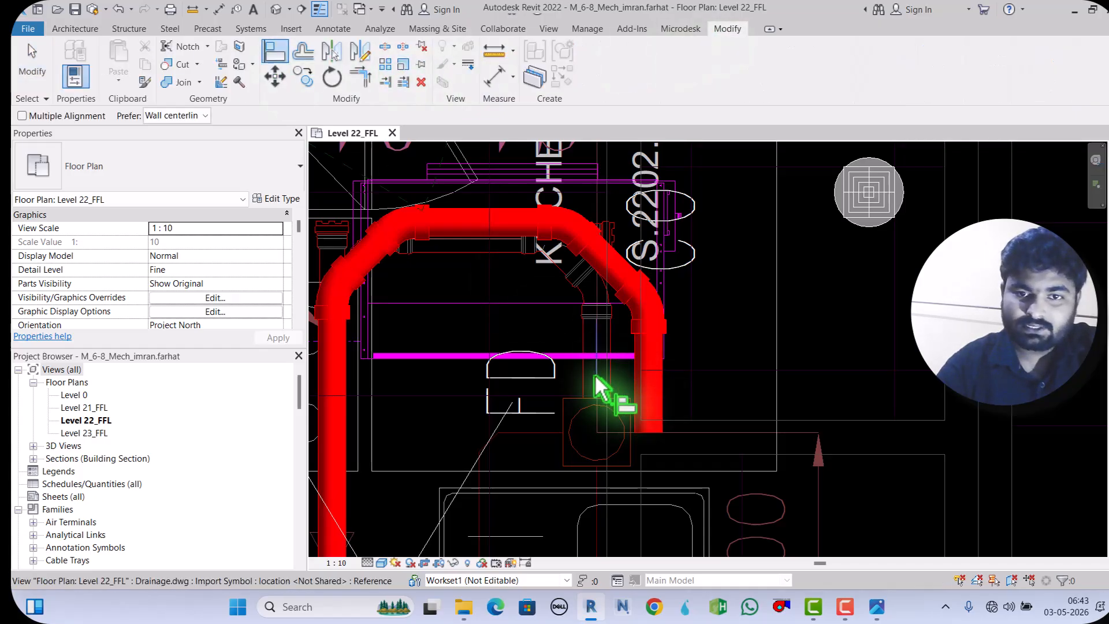
{"action": "left_click", "coordinate": [596, 373]}
{"action": "left_click", "coordinate": [646, 386]}
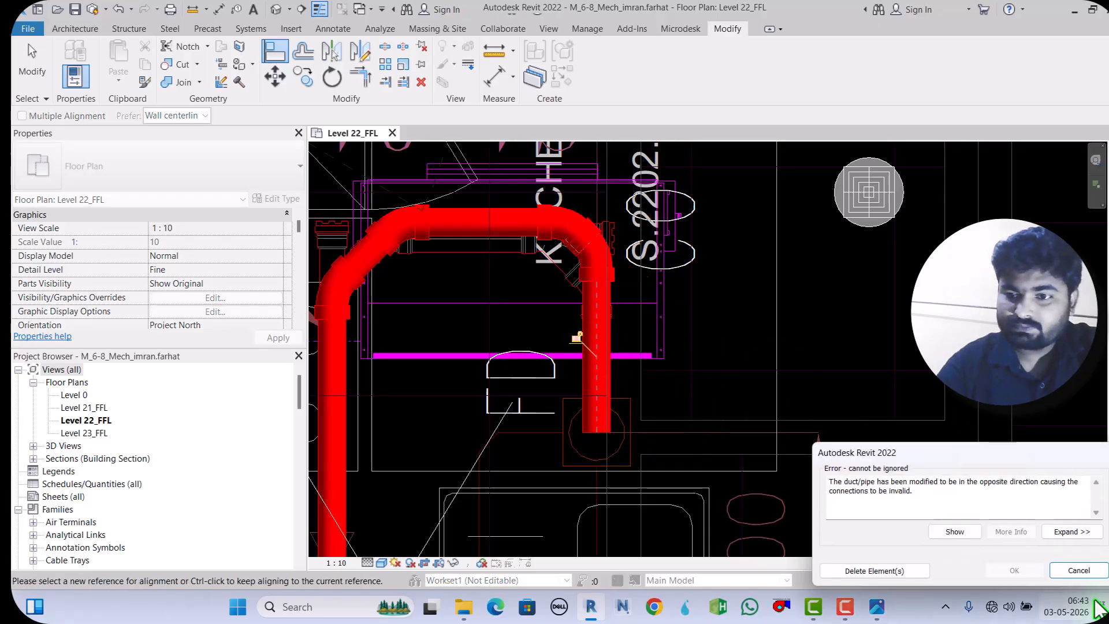
{"action": "left_click", "coordinate": [1078, 572]}
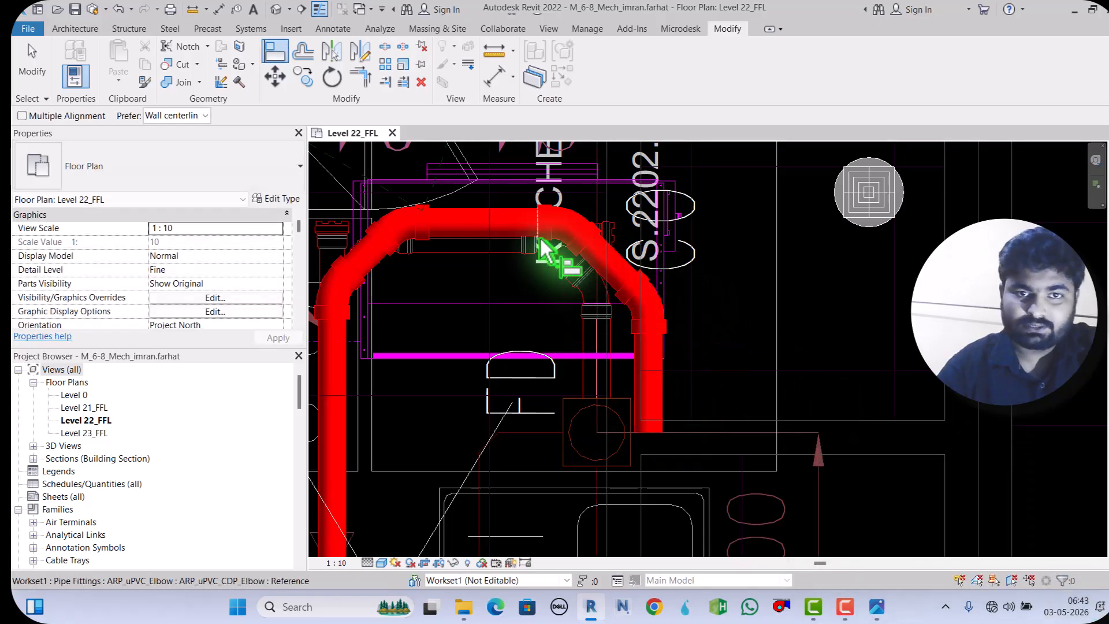
{"action": "left_click", "coordinate": [25, 62]}
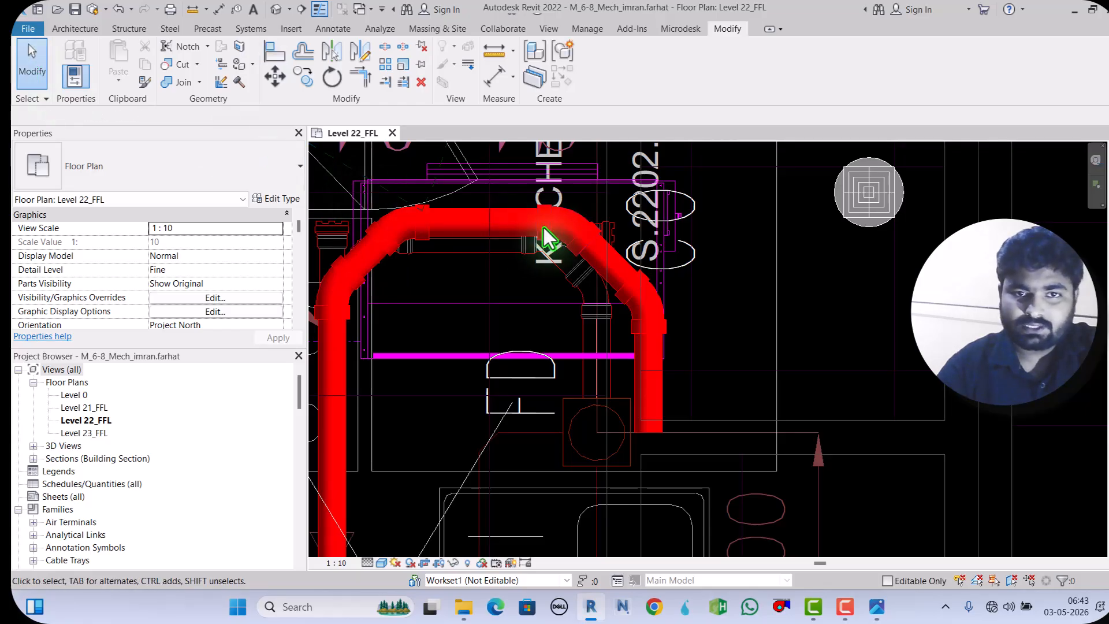
Step: Align the horizontal pipe run across the kitchen with the drawn horizontal drain line
{"action": "left_click", "coordinate": [274, 49]}
{"action": "left_click", "coordinate": [498, 241]}
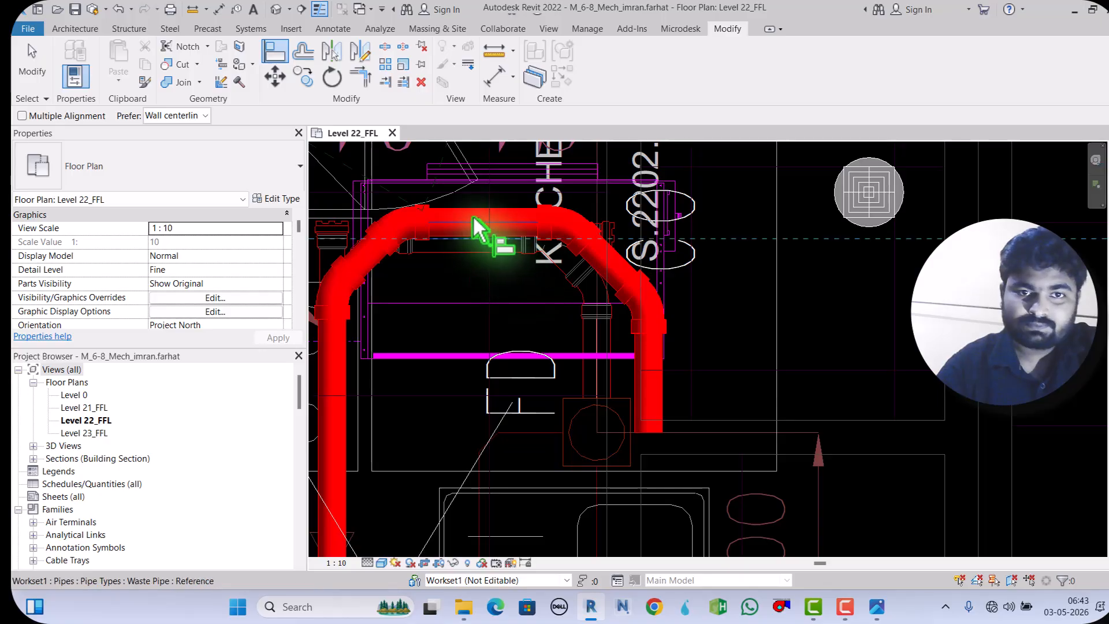
{"action": "left_click", "coordinate": [471, 217]}
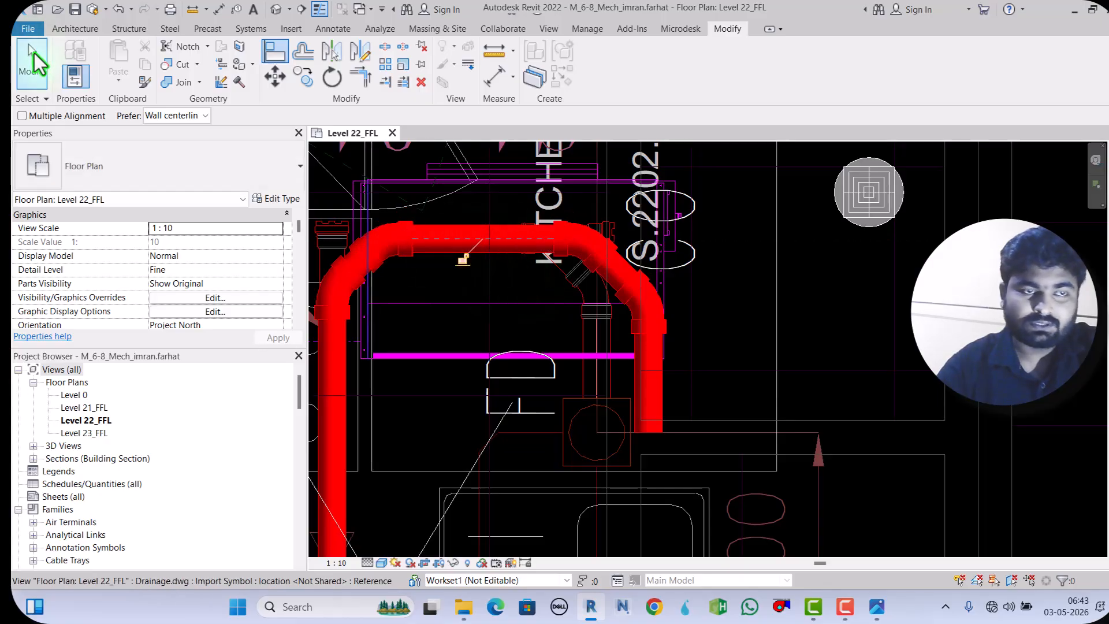
{"action": "left_click", "coordinate": [34, 53]}
Step: Nudge the 45° elbow at the right end of the horizontal run left to lengthen the diagonal before the final leg
{"action": "left_click", "coordinate": [556, 237]}
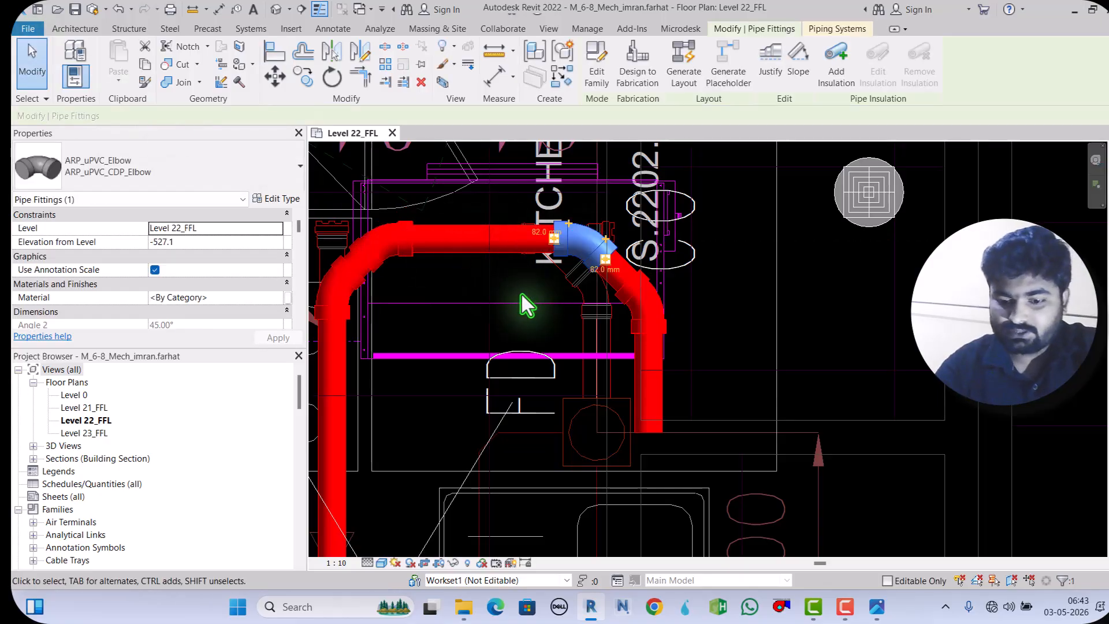
{"action": "key", "text": "Left"}
{"action": "key", "text": "Left"}
{"action": "key", "text": "Left"}
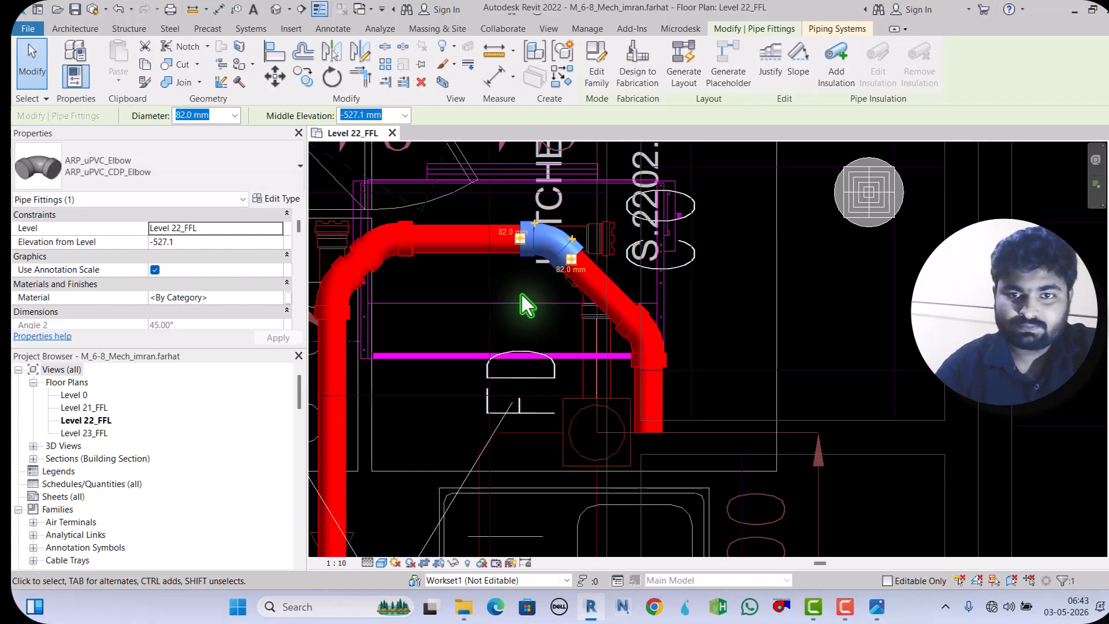
Step: Align the final vertical leg with the drawn pipe centreline so it runs into the floor drain
{"action": "left_click", "coordinate": [275, 52]}
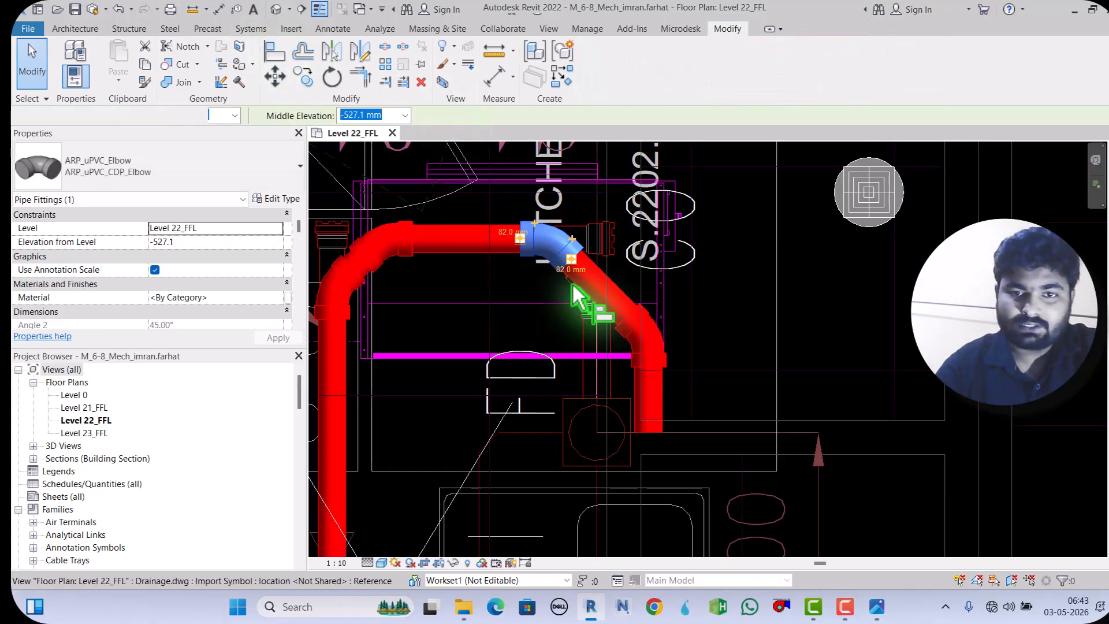
{"action": "left_click", "coordinate": [639, 386]}
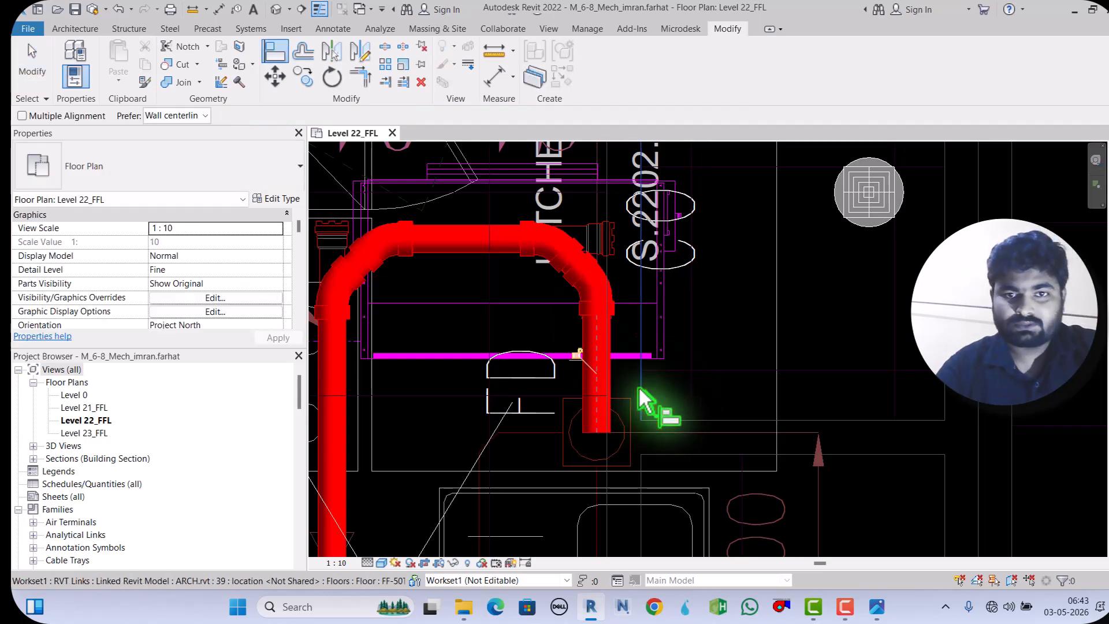
{"action": "key", "text": "Escape"}
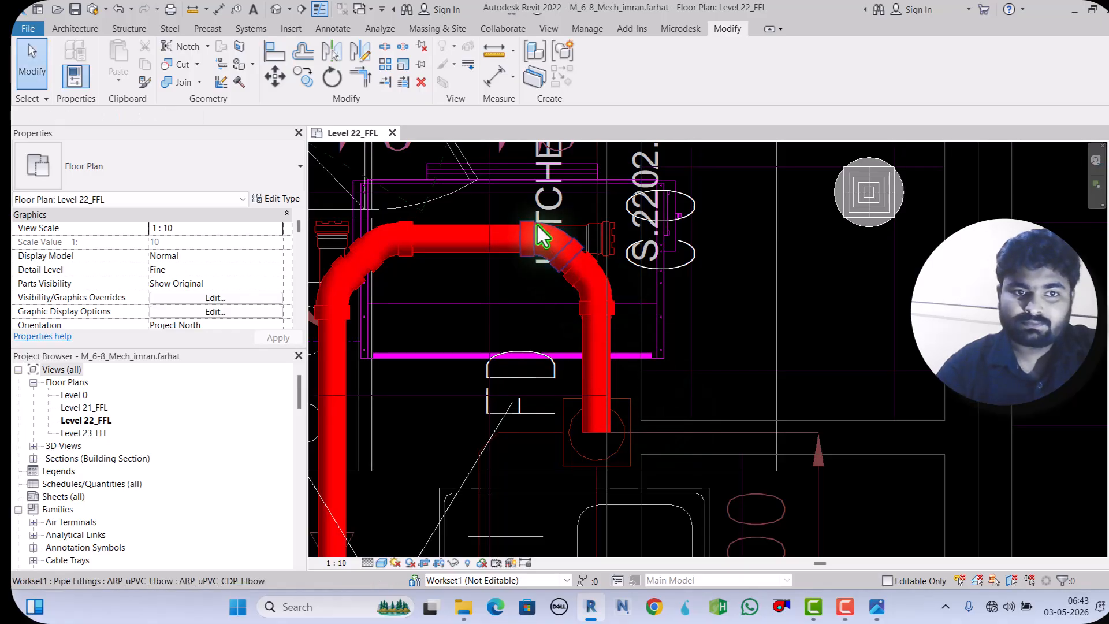
Step: Try to convert the 45° elbow beside the hob into a branch fitting
{"action": "scroll", "coordinate": [538, 225], "scroll_direction": "down", "scroll_amount": 2}
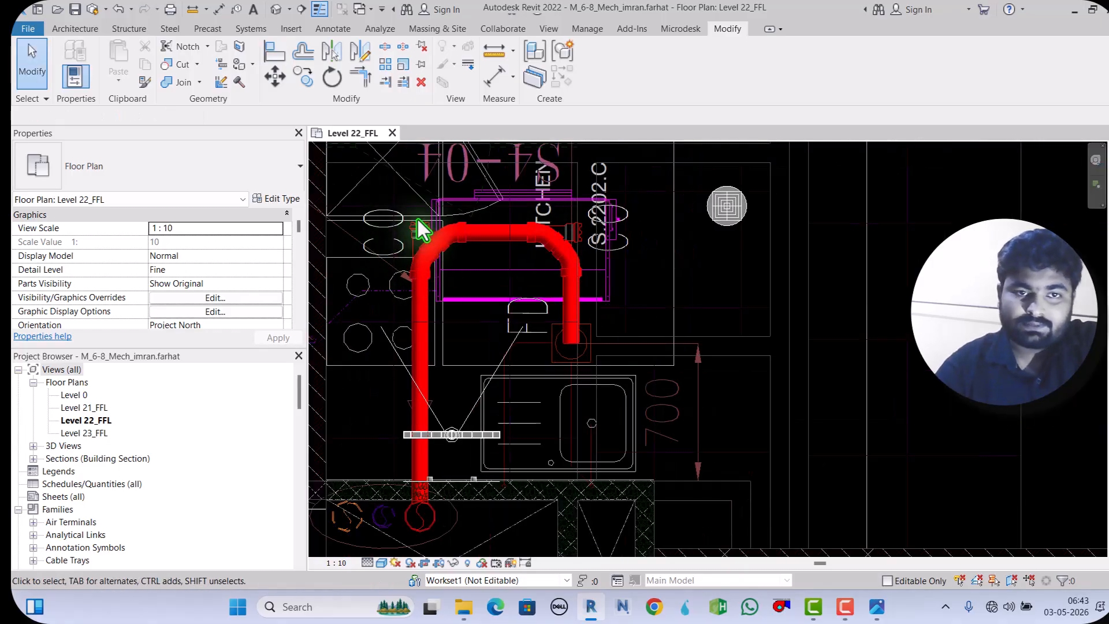
{"action": "scroll", "coordinate": [418, 227], "scroll_direction": "up", "scroll_amount": 2}
{"action": "scroll", "coordinate": [419, 227], "scroll_direction": "up", "scroll_amount": 1}
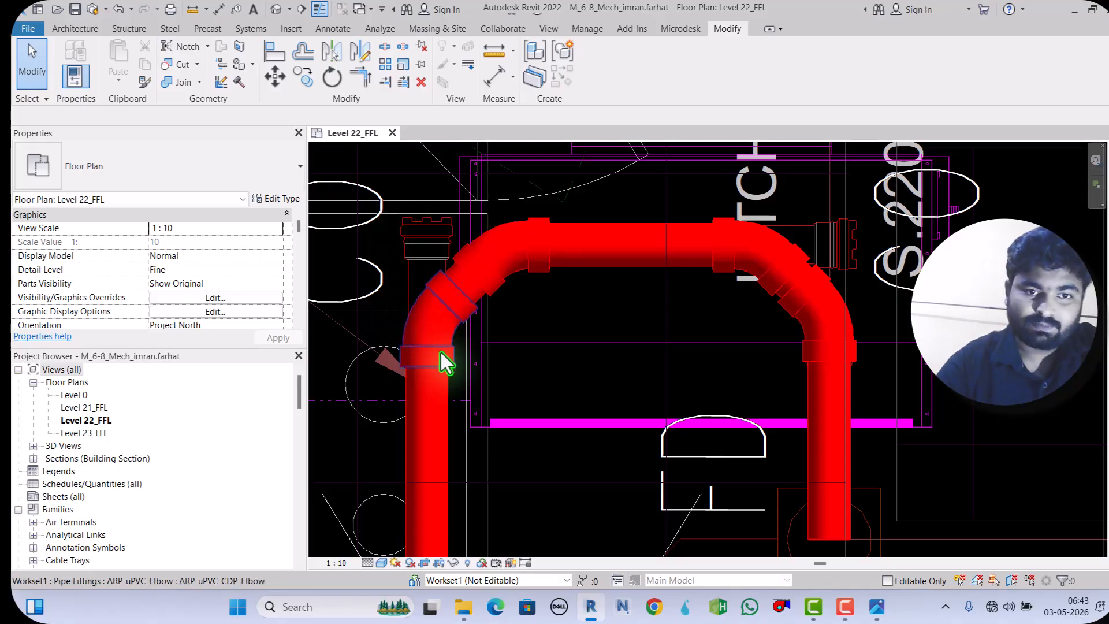
{"action": "left_click", "coordinate": [423, 286]}
{"action": "scroll", "coordinate": [369, 197], "scroll_direction": "up", "scroll_amount": 2}
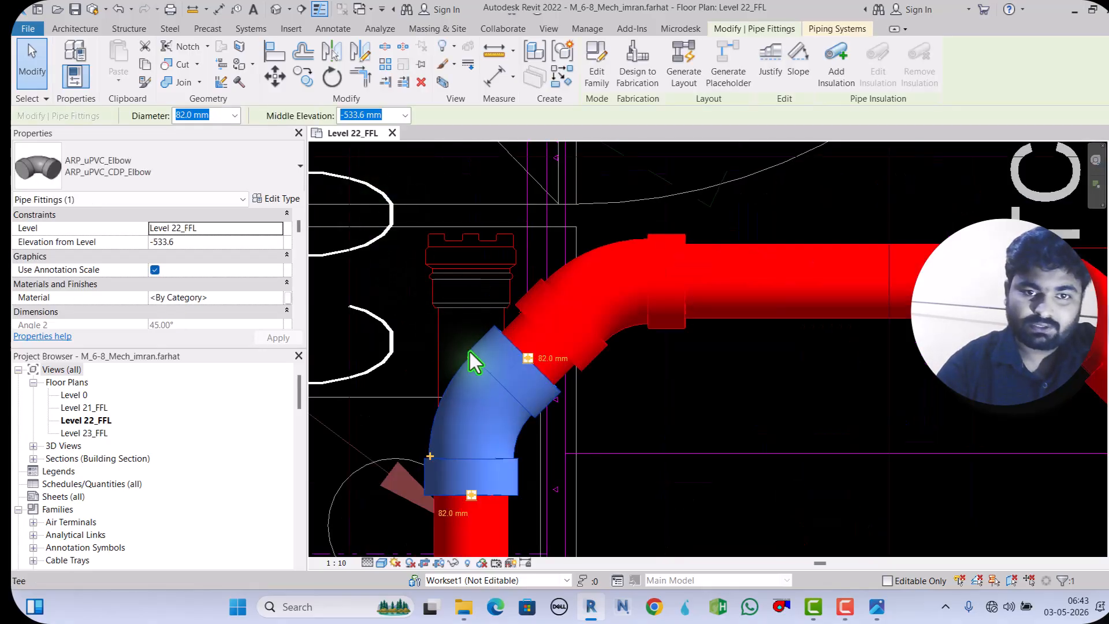
{"action": "left_click", "coordinate": [471, 360]}
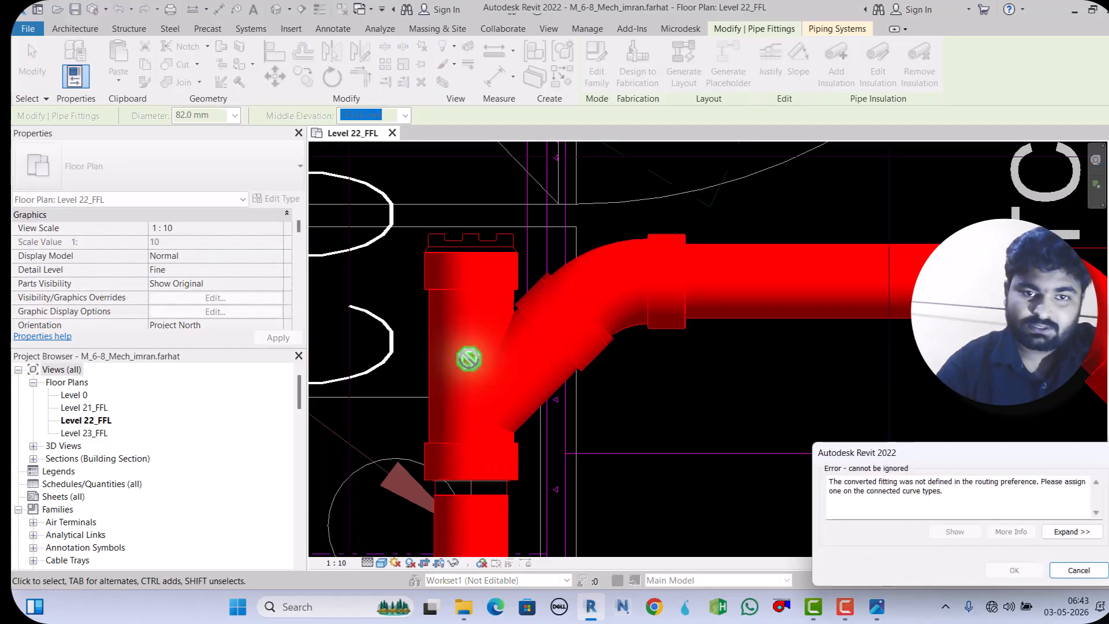
{"action": "scroll", "coordinate": [470, 207], "scroll_direction": "down", "scroll_amount": 2}
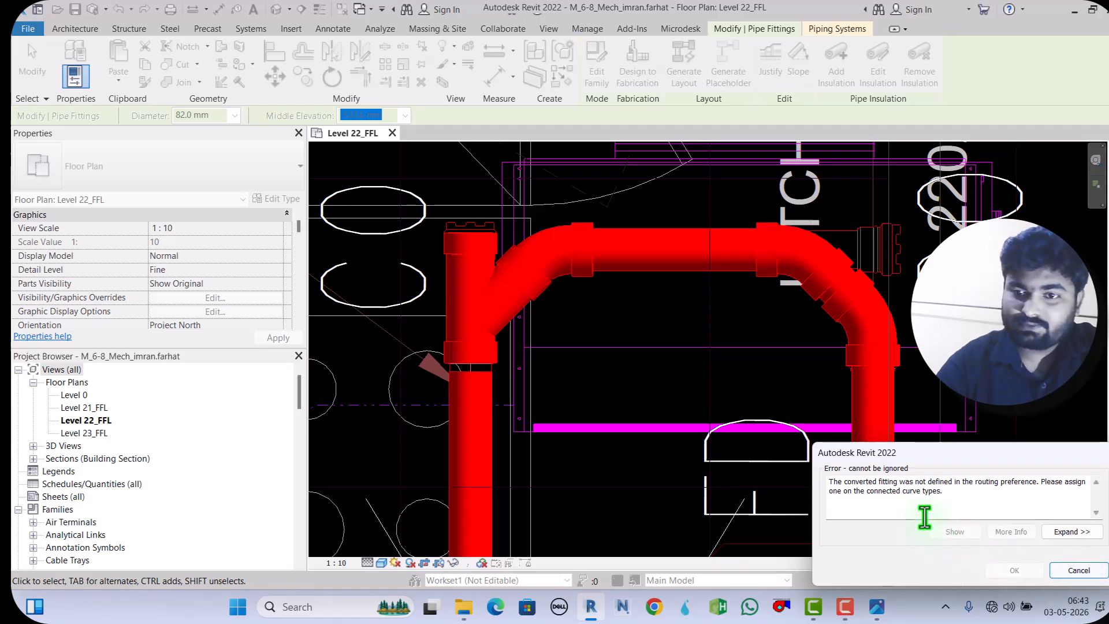
{"action": "left_click", "coordinate": [1076, 572]}
{"action": "scroll", "coordinate": [635, 372], "scroll_direction": "up", "scroll_amount": 2}
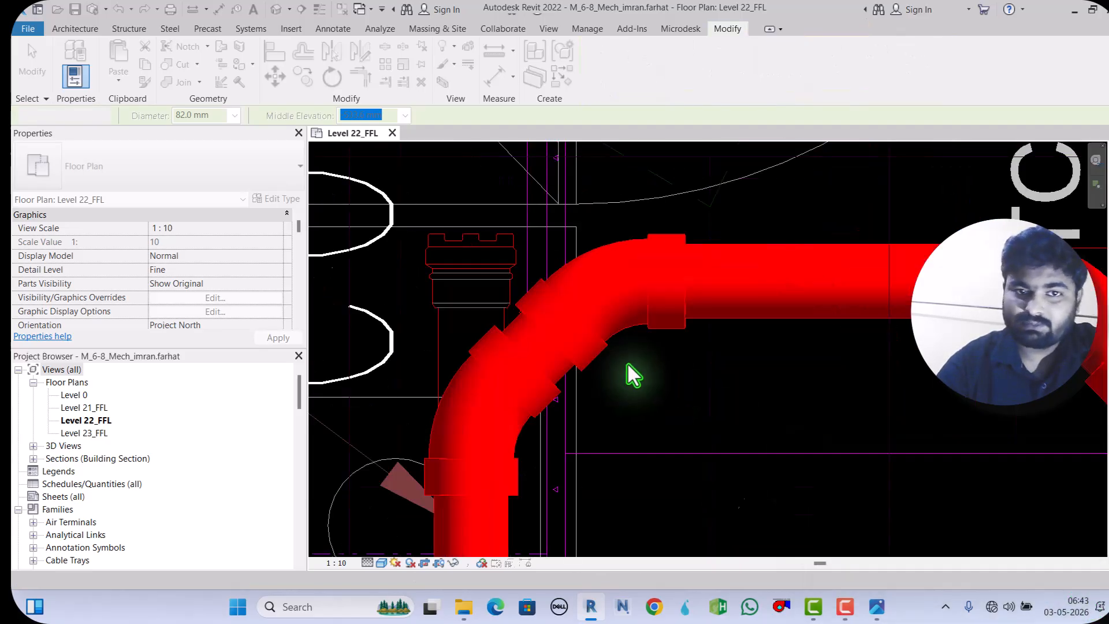
Step: Nudge the 45° elbow at the left end of the horizontal run right to lengthen the first diagonal
{"action": "scroll", "coordinate": [578, 289], "scroll_direction": "down", "scroll_amount": 2}
{"action": "left_click", "coordinate": [576, 285]}
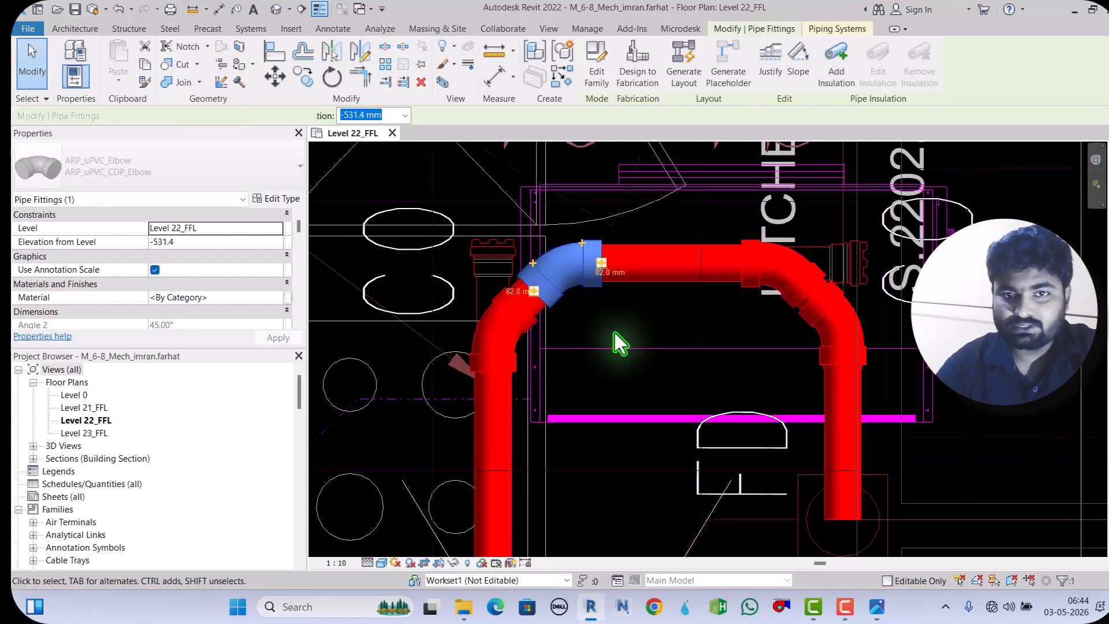
{"action": "key", "text": "Right"}
{"action": "key", "text": "Right"}
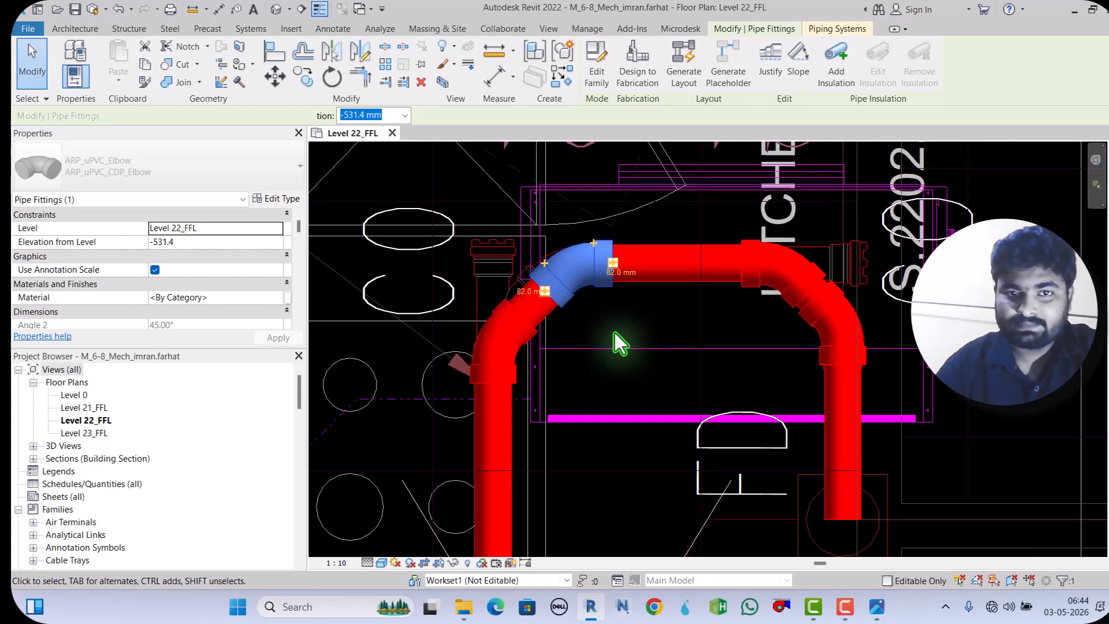
Step: Convert the 45° elbow on top of the riser leg beside the hob into a Y branch
{"action": "left_click", "coordinate": [519, 348]}
{"action": "scroll", "coordinate": [487, 324], "scroll_direction": "up", "scroll_amount": 3}
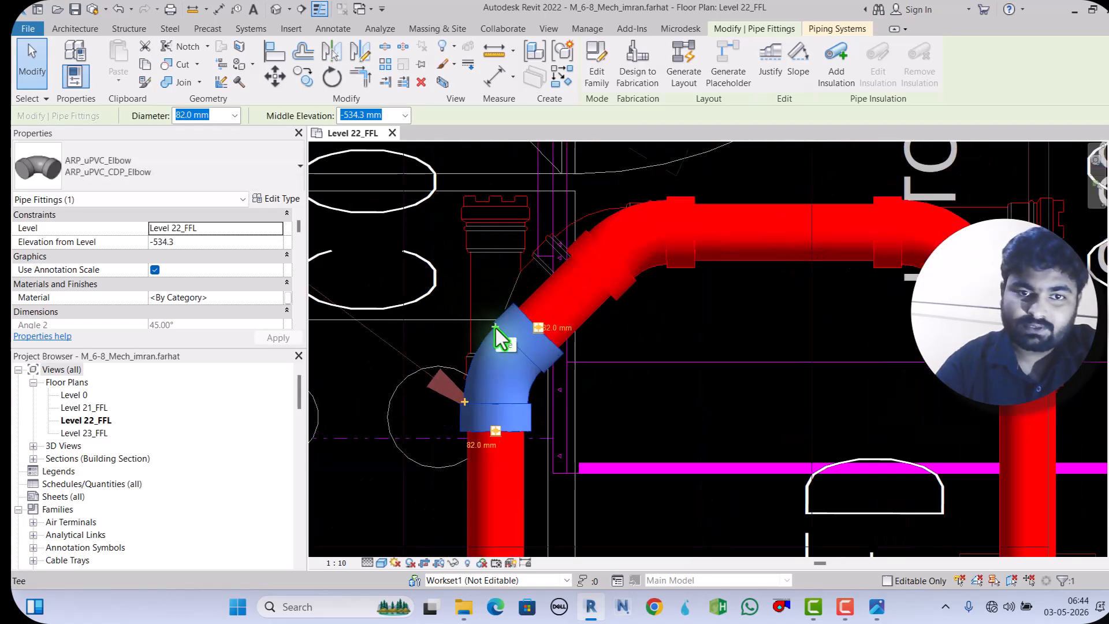
{"action": "left_click", "coordinate": [472, 332]}
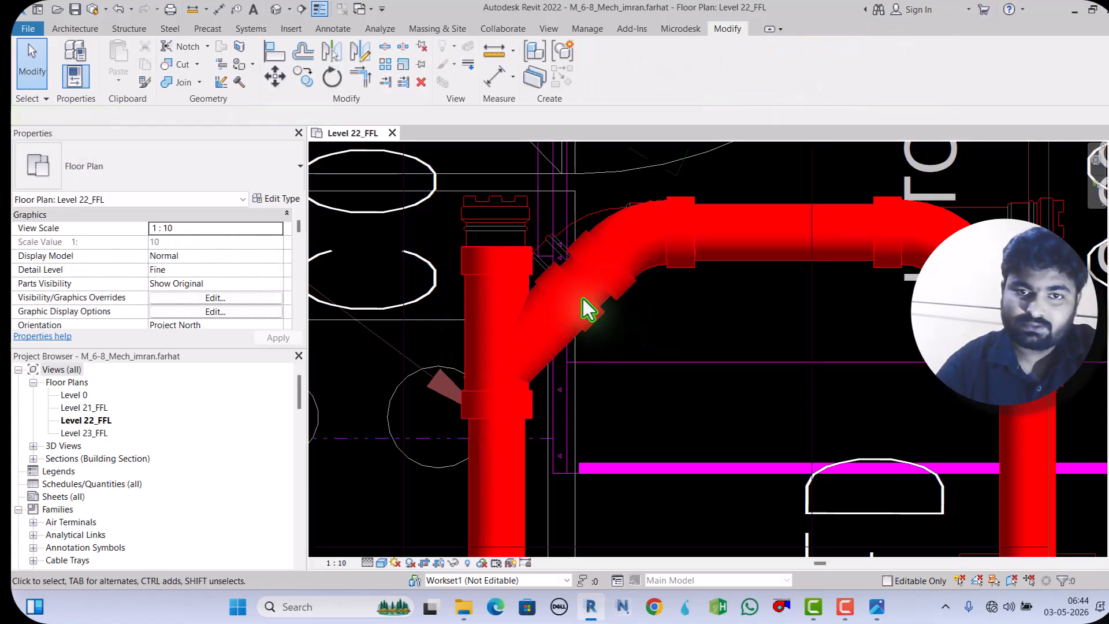
{"action": "scroll", "coordinate": [504, 244], "scroll_direction": "down", "scroll_amount": 2}
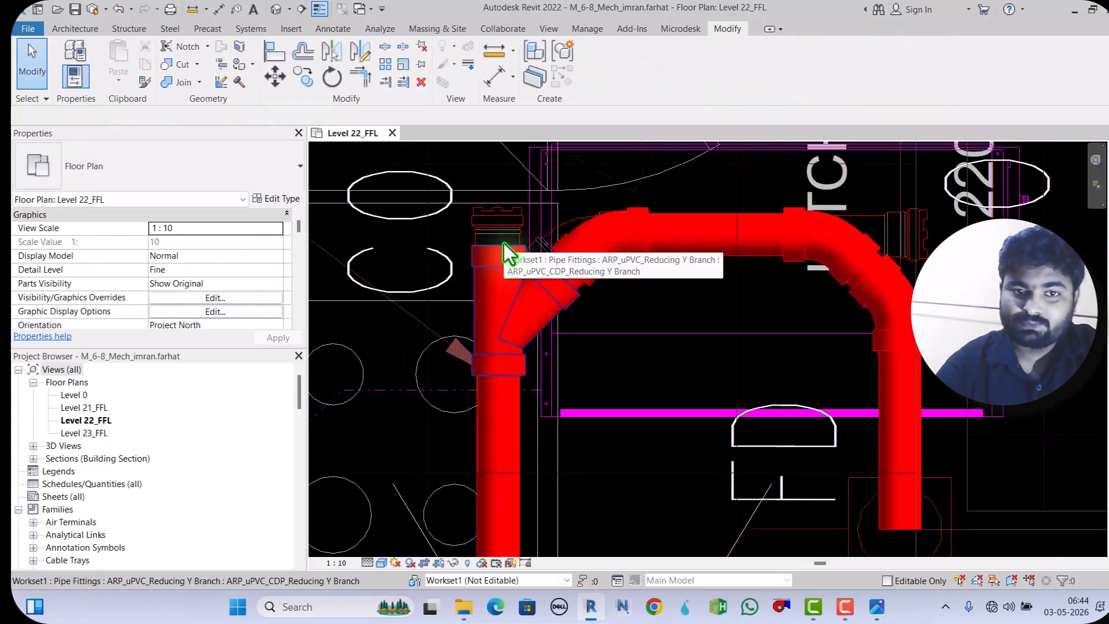
Step: Draw a short vertical waste pipe from the Y branch's open end over the drawn cleanout, inheriting size and elevation
{"action": "scroll", "coordinate": [509, 249], "scroll_direction": "up", "scroll_amount": 2}
{"action": "middle_click_drag", "start_coordinate": [512, 250], "coordinate": [507, 302]}
{"action": "scroll", "coordinate": [507, 302], "scroll_direction": "up", "scroll_amount": 1}
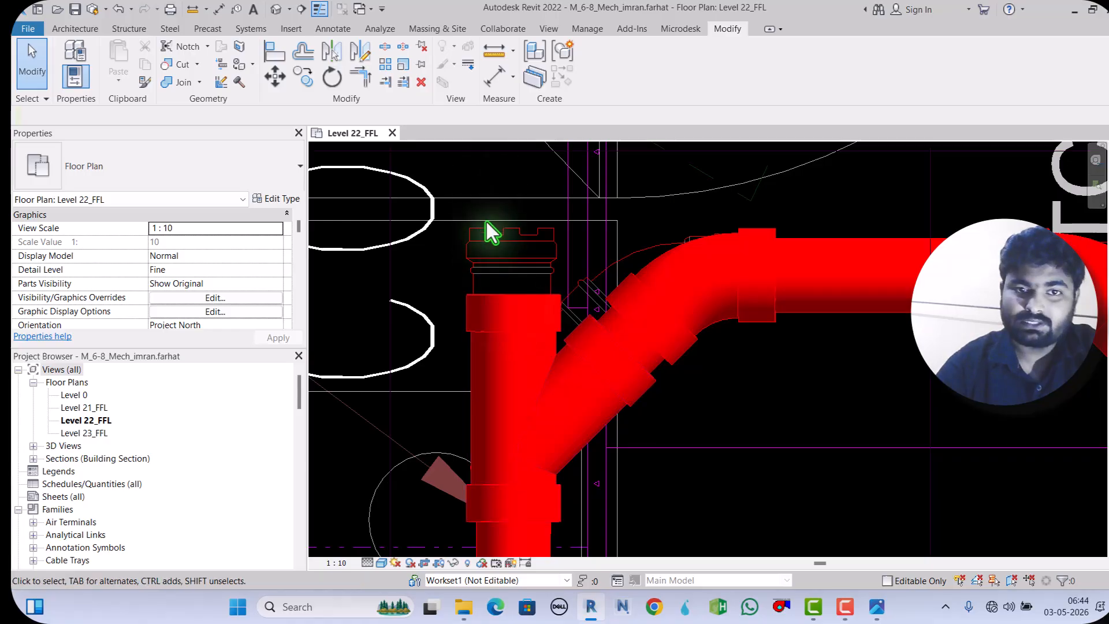
{"action": "left_click", "coordinate": [507, 292]}
{"action": "right_click", "coordinate": [513, 293]}
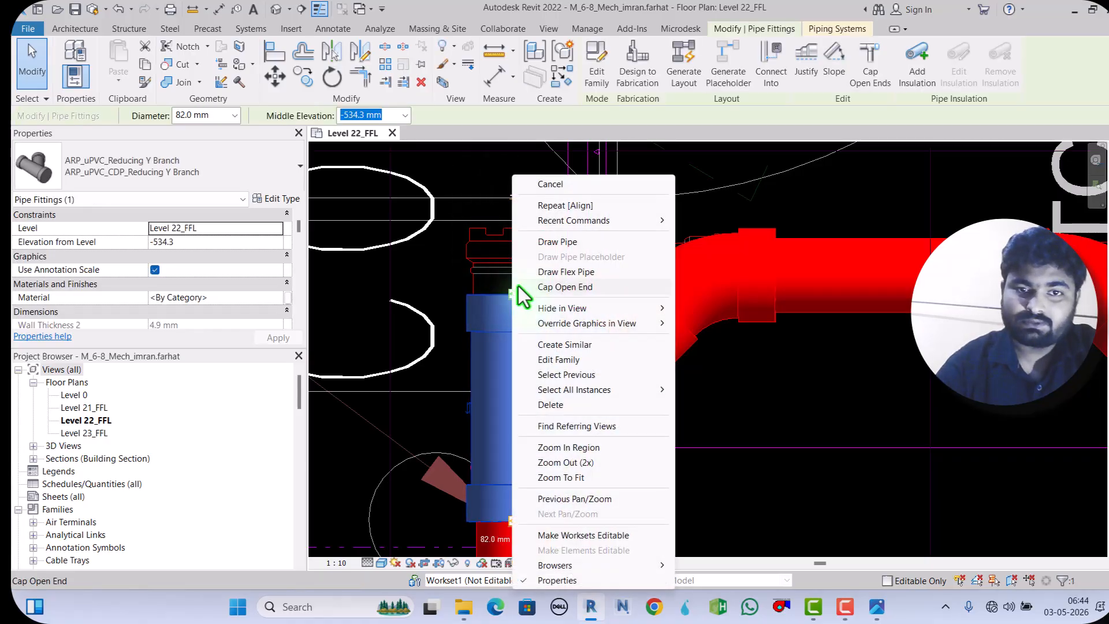
{"action": "left_click", "coordinate": [563, 242]}
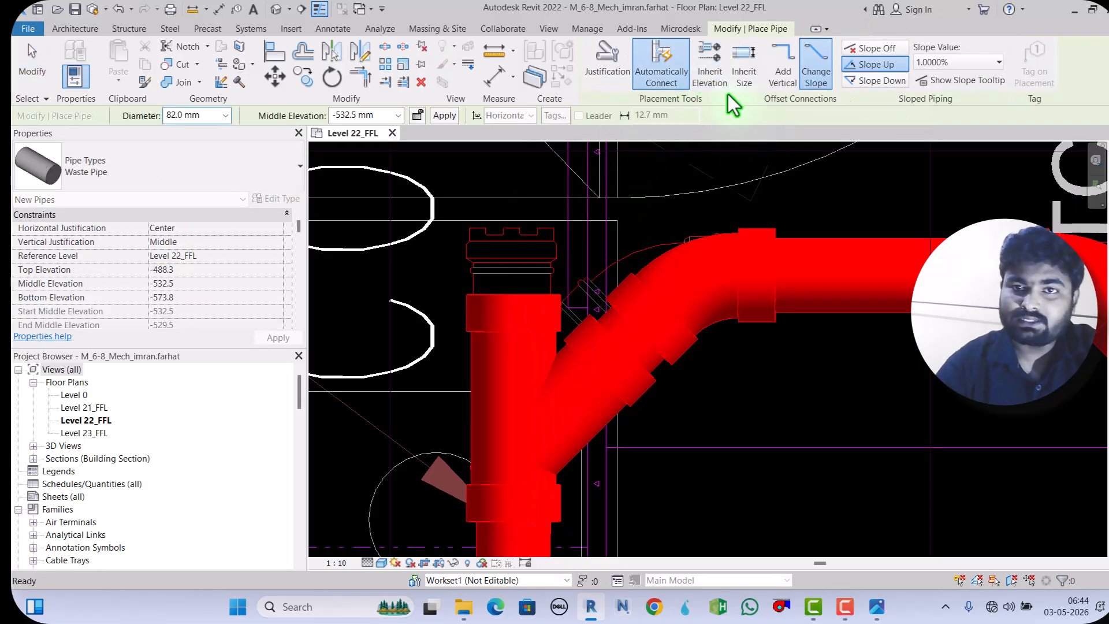
{"action": "left_click", "coordinate": [750, 88]}
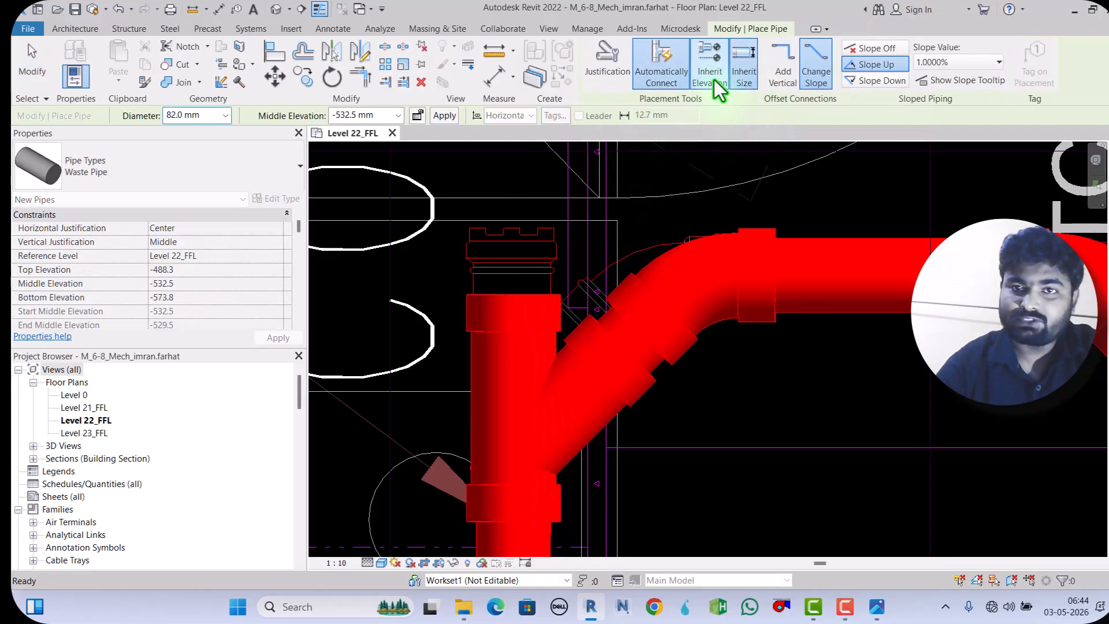
{"action": "left_click", "coordinate": [714, 80]}
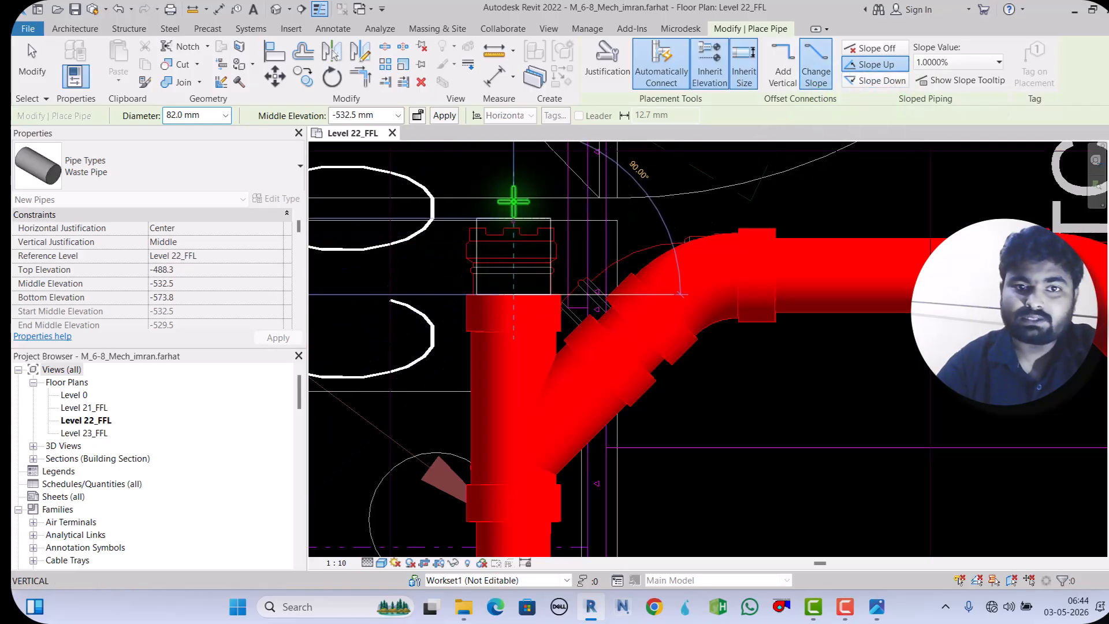
{"action": "left_click", "coordinate": [513, 215]}
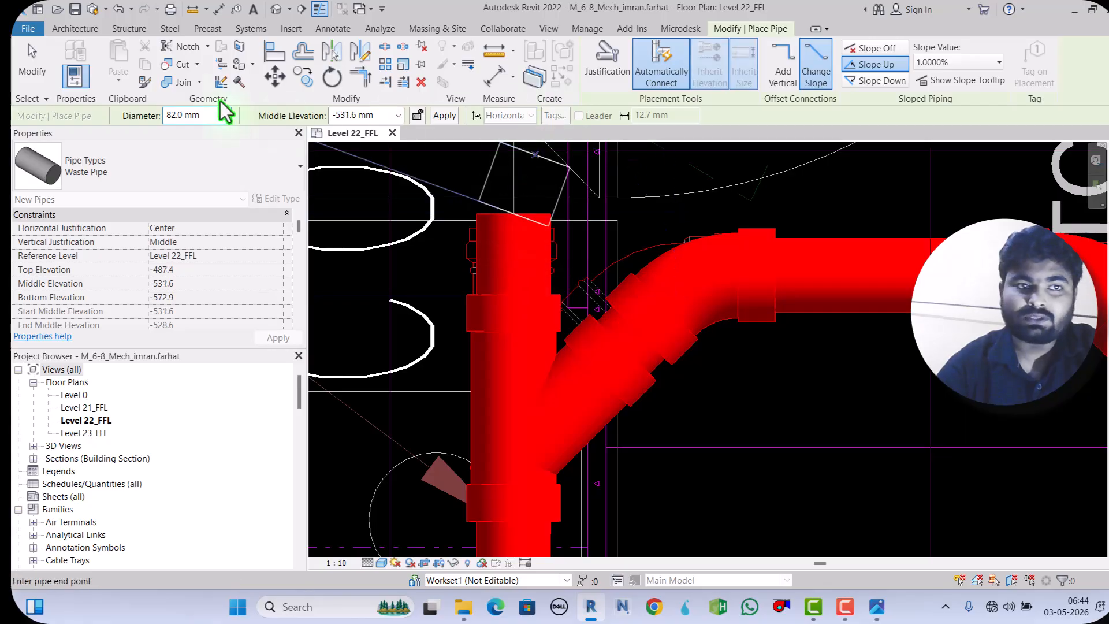
{"action": "left_click", "coordinate": [23, 75]}
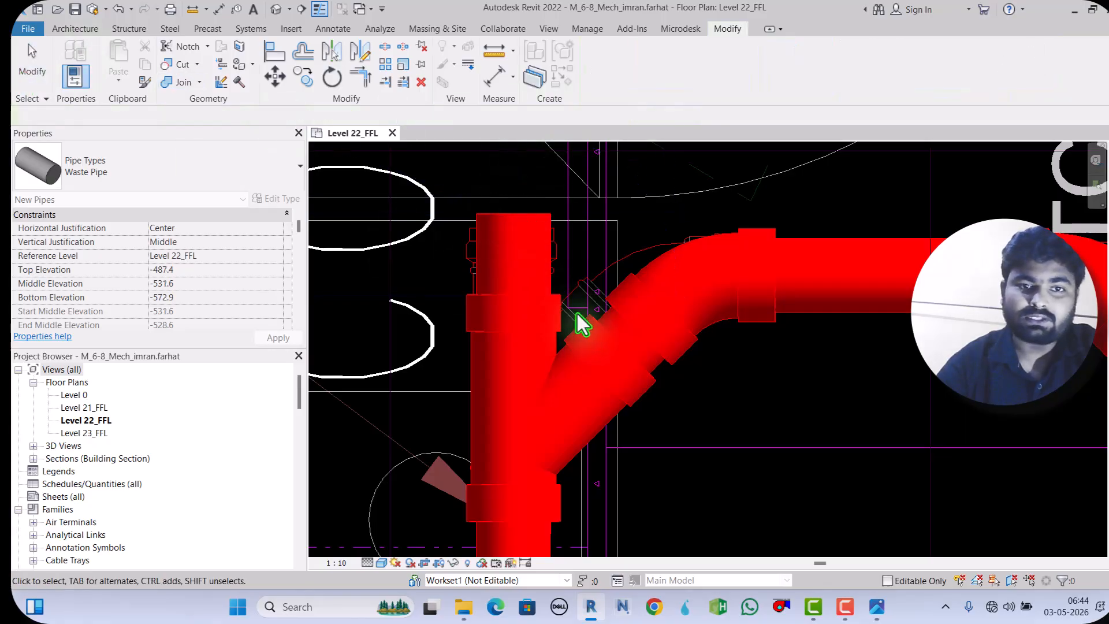
Step: Cap the short pipe's open end with an access plug and nudge the plug down toward the Y branch
{"action": "left_click", "coordinate": [550, 227]}
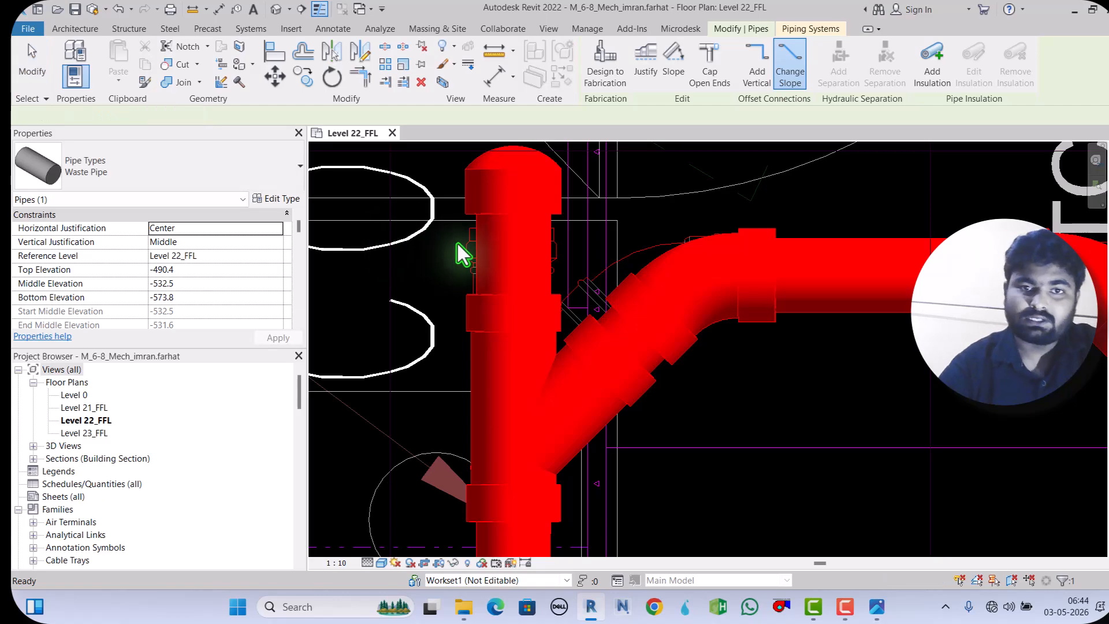
{"action": "left_click", "coordinate": [480, 245]}
{"action": "left_click", "coordinate": [563, 210]}
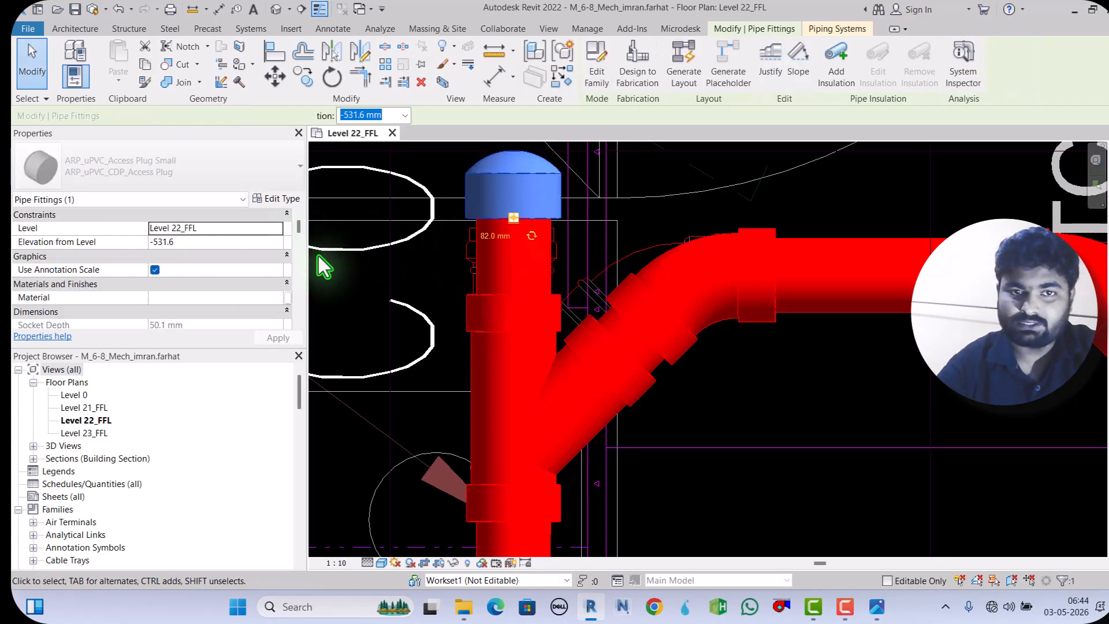
{"action": "key", "text": "Down"}
{"action": "key", "text": "Down"}
{"action": "key", "text": "Down"}
{"action": "key", "text": "Down"}
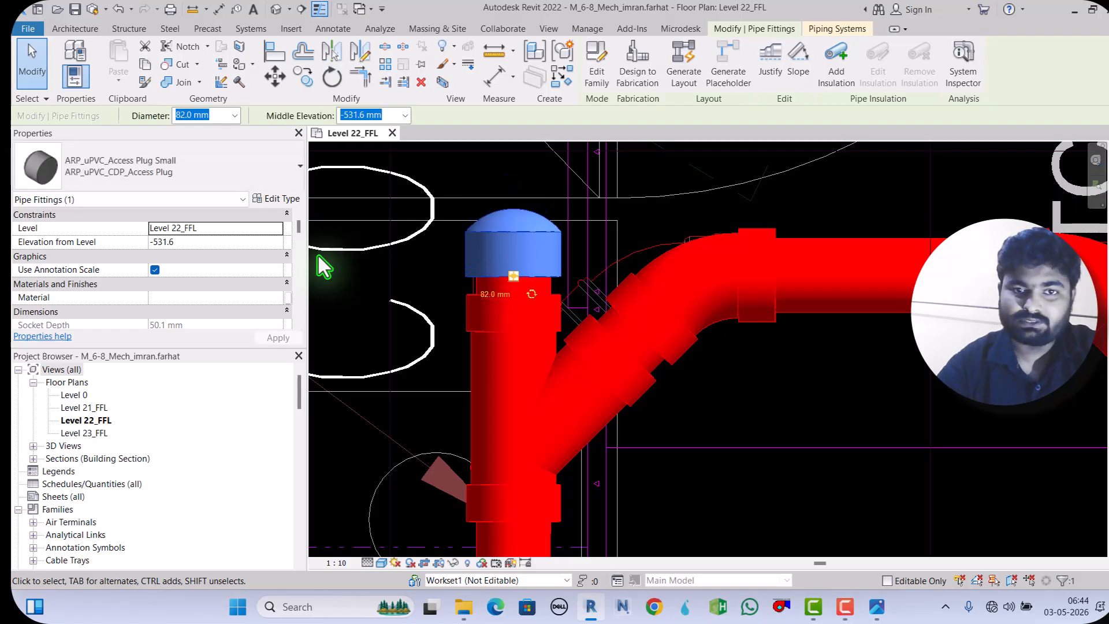
{"action": "left_click", "coordinate": [348, 265]}
{"action": "scroll", "coordinate": [467, 160], "scroll_direction": "down", "scroll_amount": 1}
{"action": "scroll", "coordinate": [467, 161], "scroll_direction": "down", "scroll_amount": 3}
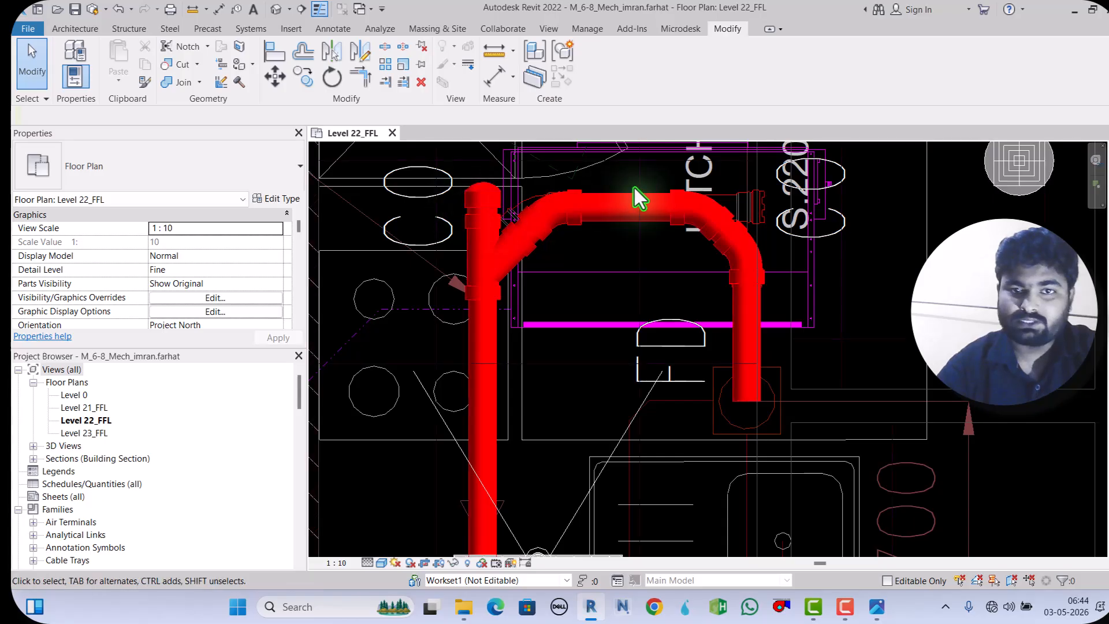
Step: Try to convert the 45° elbow at the right end of the horizontal run into a Y branch
{"action": "scroll", "coordinate": [729, 182], "scroll_direction": "up", "scroll_amount": 2}
{"action": "scroll", "coordinate": [729, 182], "scroll_direction": "up", "scroll_amount": 1}
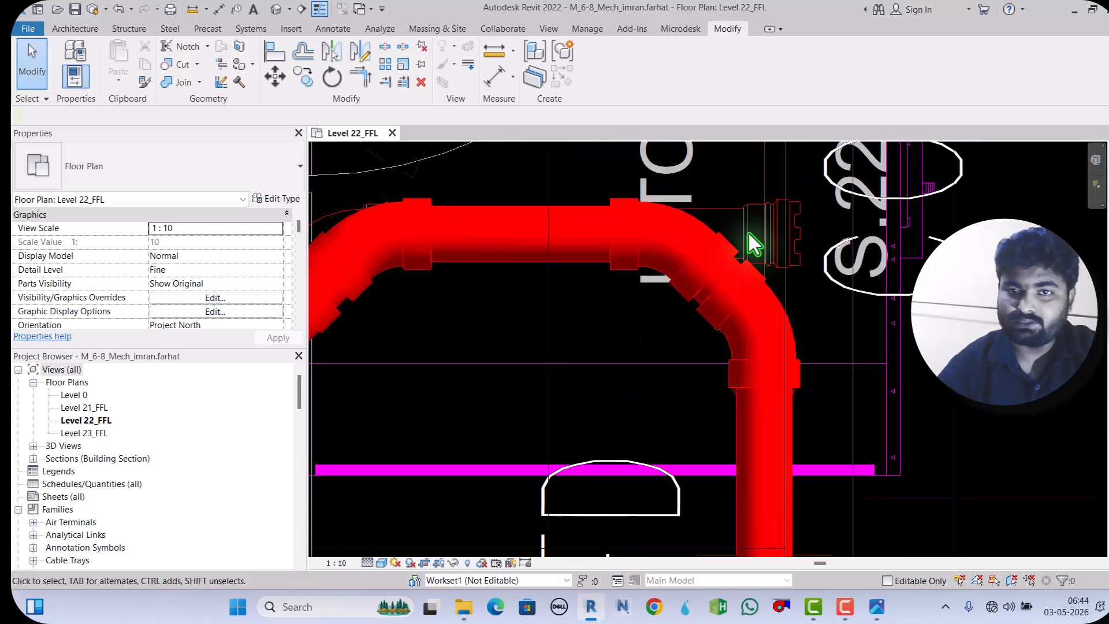
{"action": "left_click", "coordinate": [737, 245]}
{"action": "scroll", "coordinate": [823, 195], "scroll_direction": "up", "scroll_amount": 1}
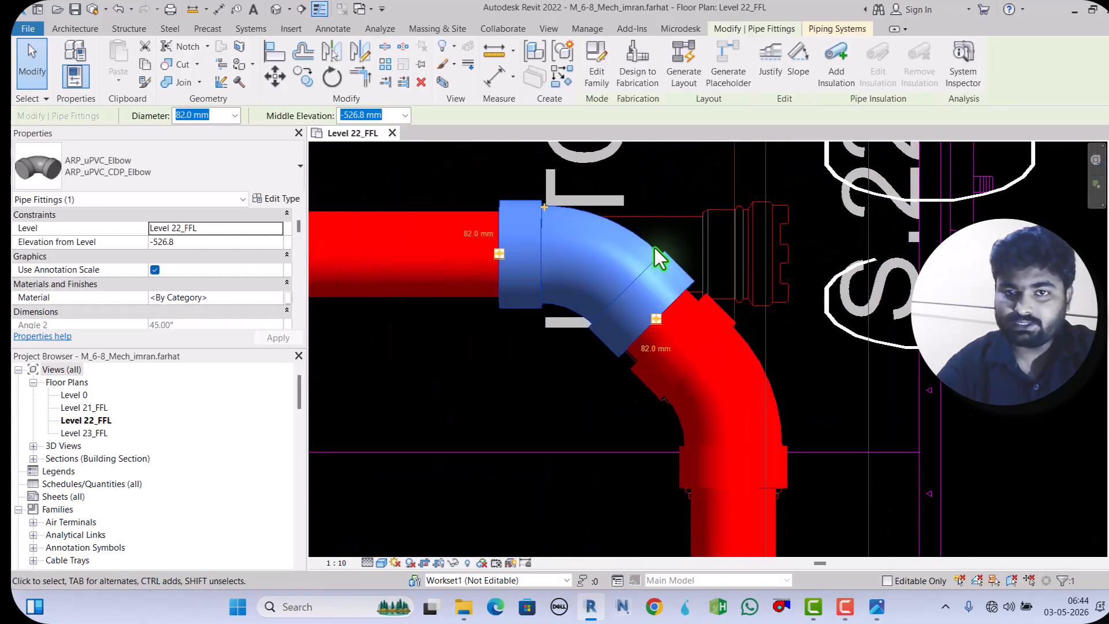
{"action": "left_click", "coordinate": [664, 264]}
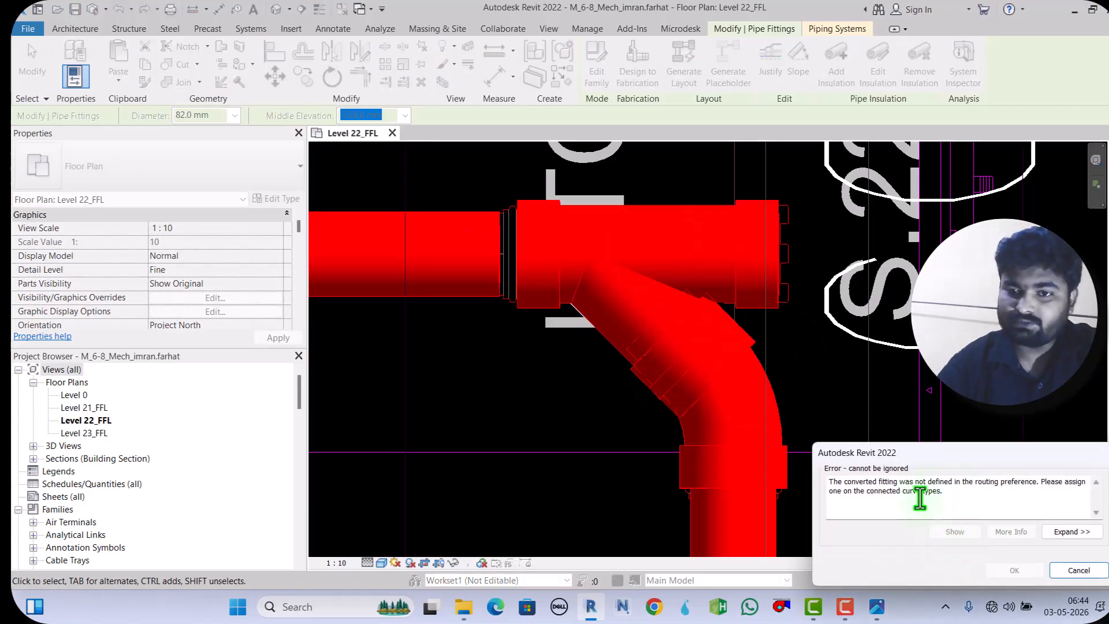
{"action": "left_click", "coordinate": [1078, 570]}
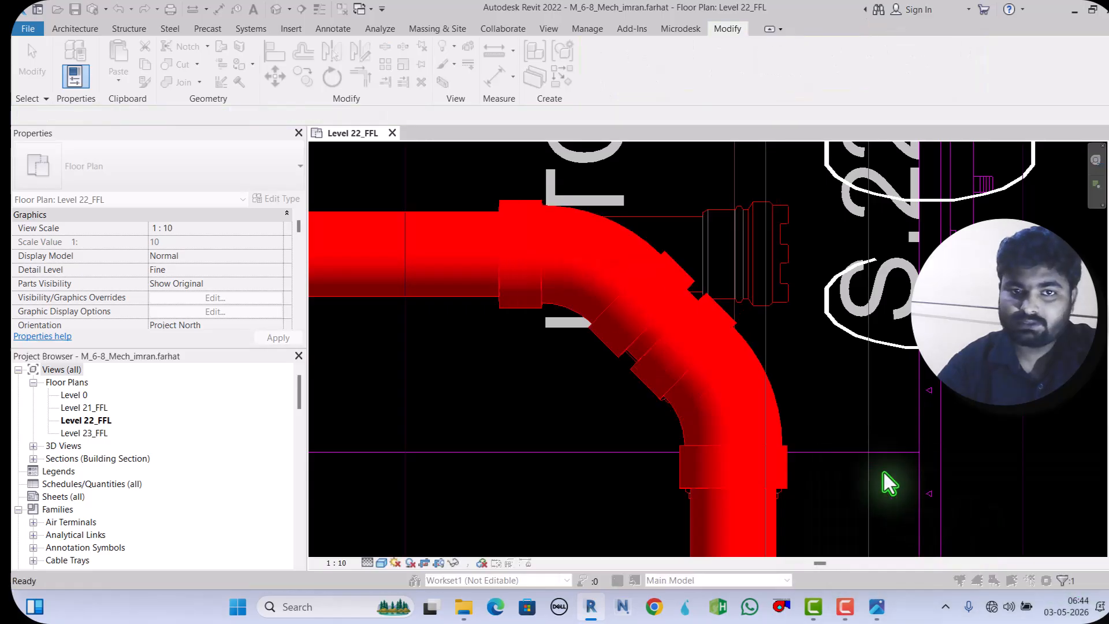
Step: Nudge the 45° elbow above the floor-drain leg down to lengthen the second diagonal
{"action": "scroll", "coordinate": [738, 373], "scroll_direction": "down", "scroll_amount": 1}
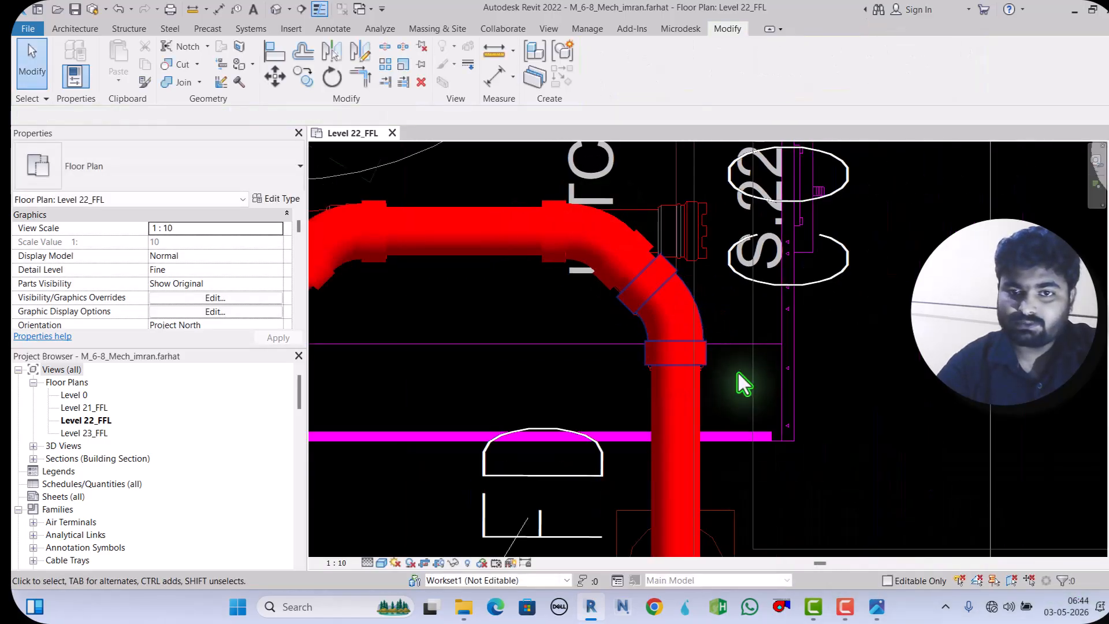
{"action": "left_click", "coordinate": [701, 359]}
{"action": "key", "text": "Down"}
{"action": "key", "text": "Down"}
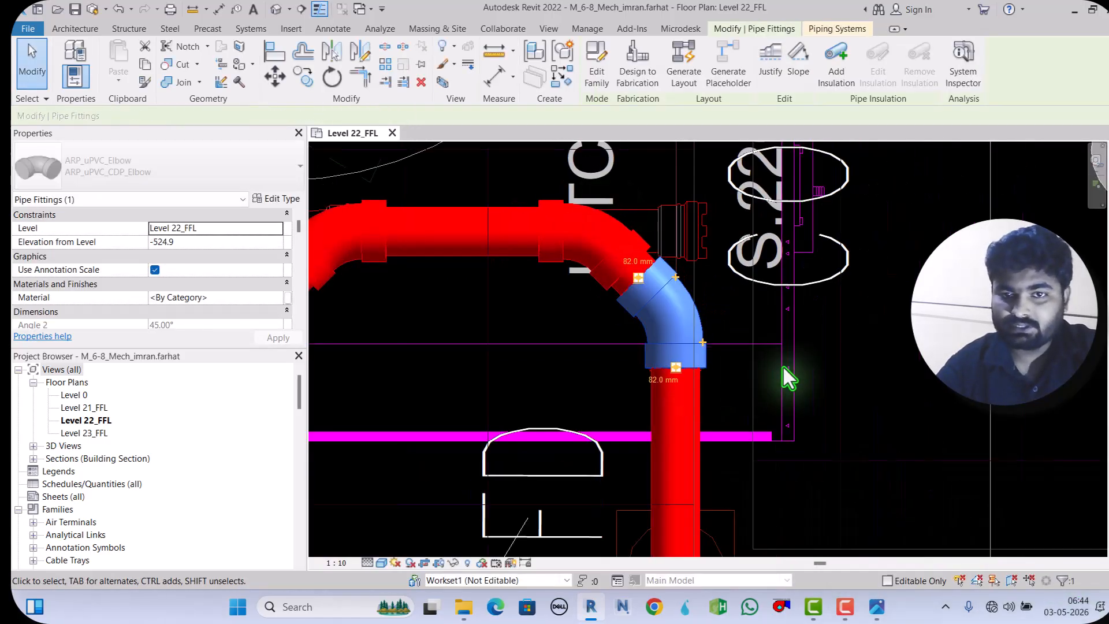
{"action": "key", "text": "Down"}
{"action": "key", "text": "Down"}
{"action": "key", "text": "Down"}
{"action": "key", "text": "Down"}
{"action": "key", "text": "Down"}
{"action": "key", "text": "Down"}
{"action": "key", "text": "Down"}
{"action": "key", "text": "Down"}
{"action": "key", "text": "Down"}
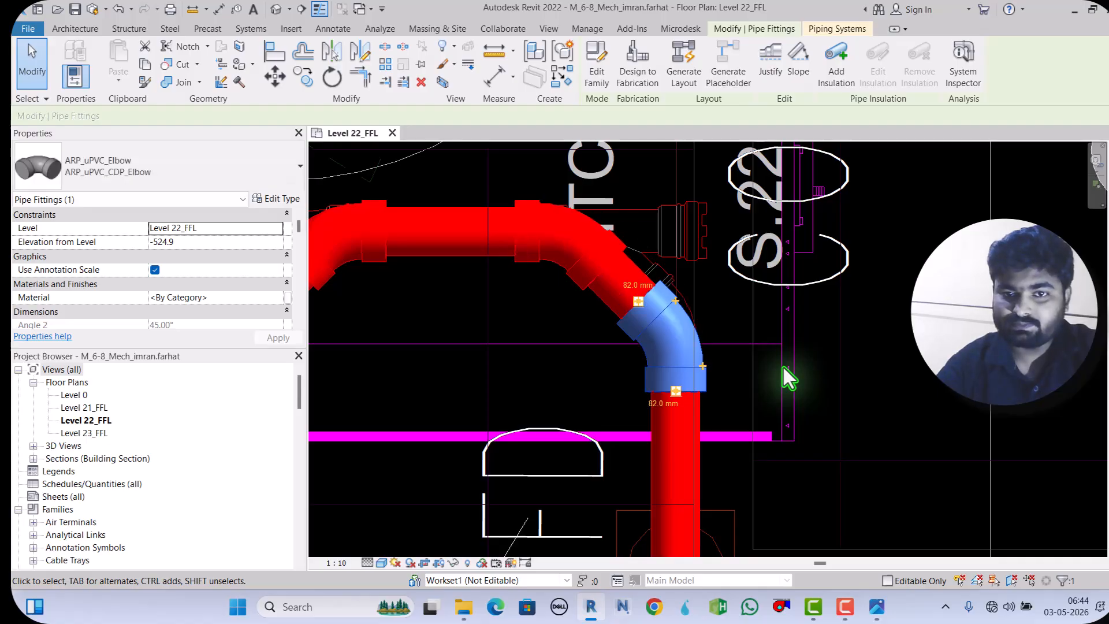
Step: Convert the 45° elbow at the right end of the horizontal run into a Y branch
{"action": "left_click", "coordinate": [619, 248]}
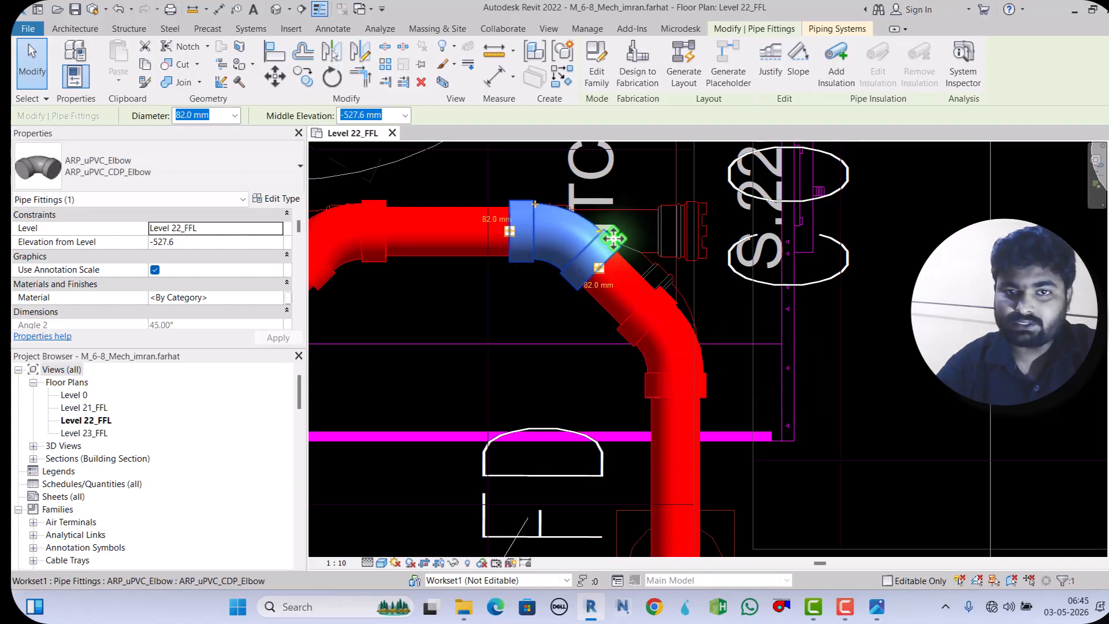
{"action": "left_click", "coordinate": [602, 232]}
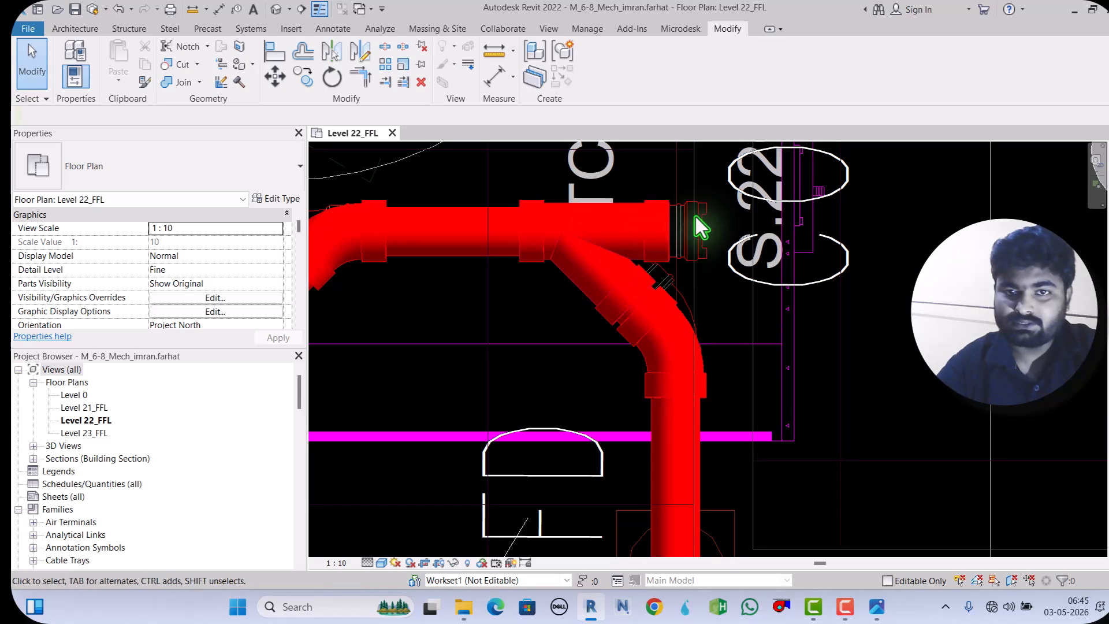
{"action": "scroll", "coordinate": [700, 213], "scroll_direction": "up", "scroll_amount": 1}
{"action": "scroll", "coordinate": [699, 213], "scroll_direction": "down", "scroll_amount": 3}
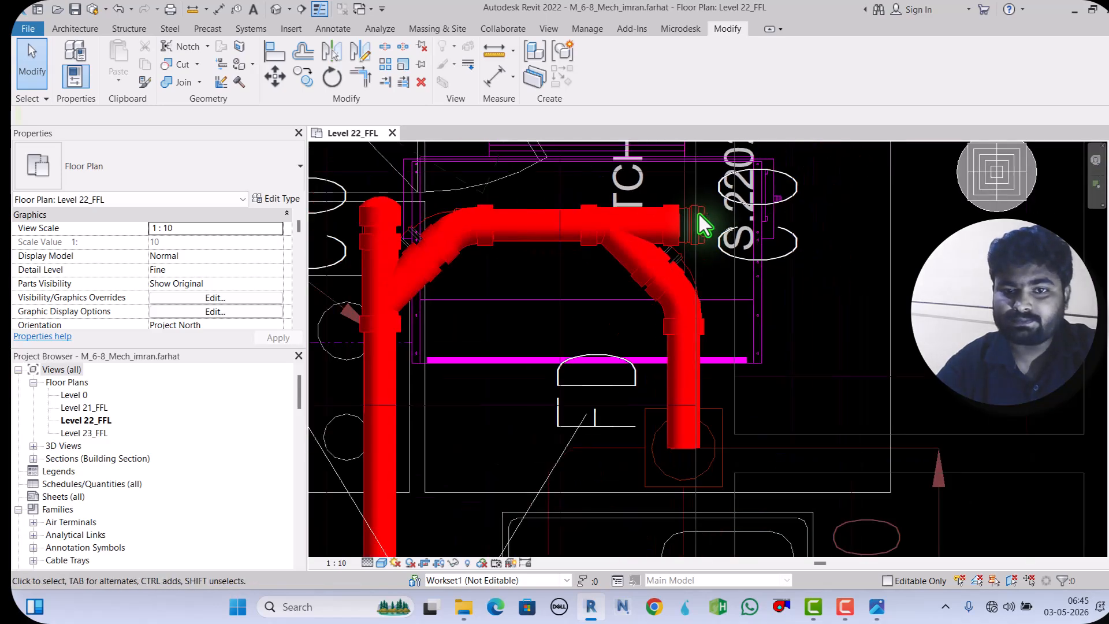
Step: Draw a short horizontal waste pipe from the new Y branch's open end over the drawn cleanout, inheriting size and elevation
{"action": "scroll", "coordinate": [699, 214], "scroll_direction": "up", "scroll_amount": 3}
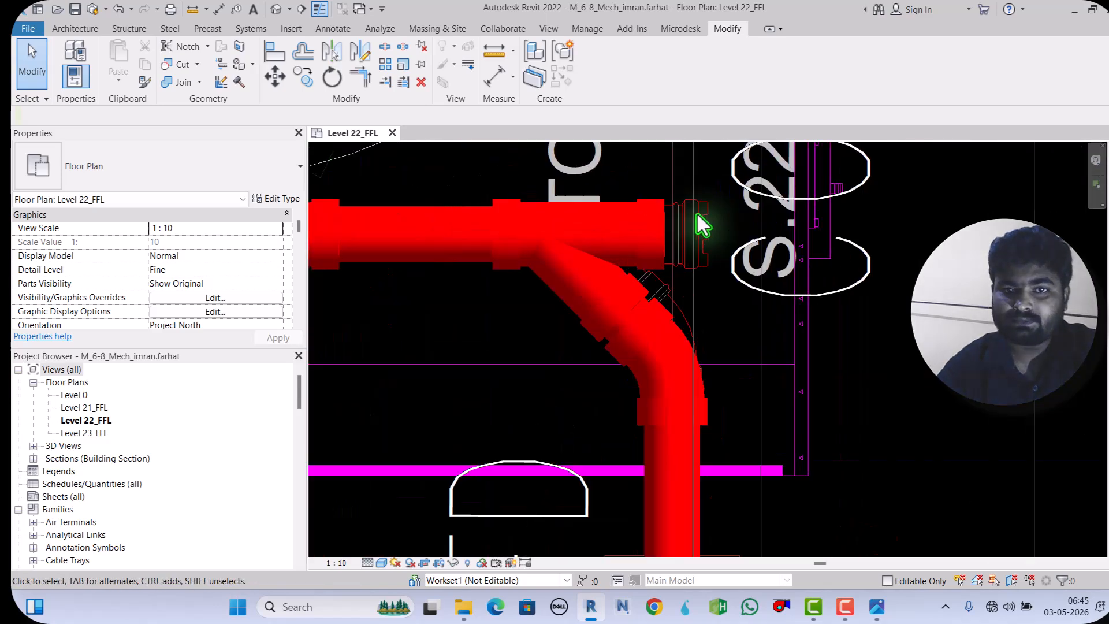
{"action": "left_click", "coordinate": [664, 233]}
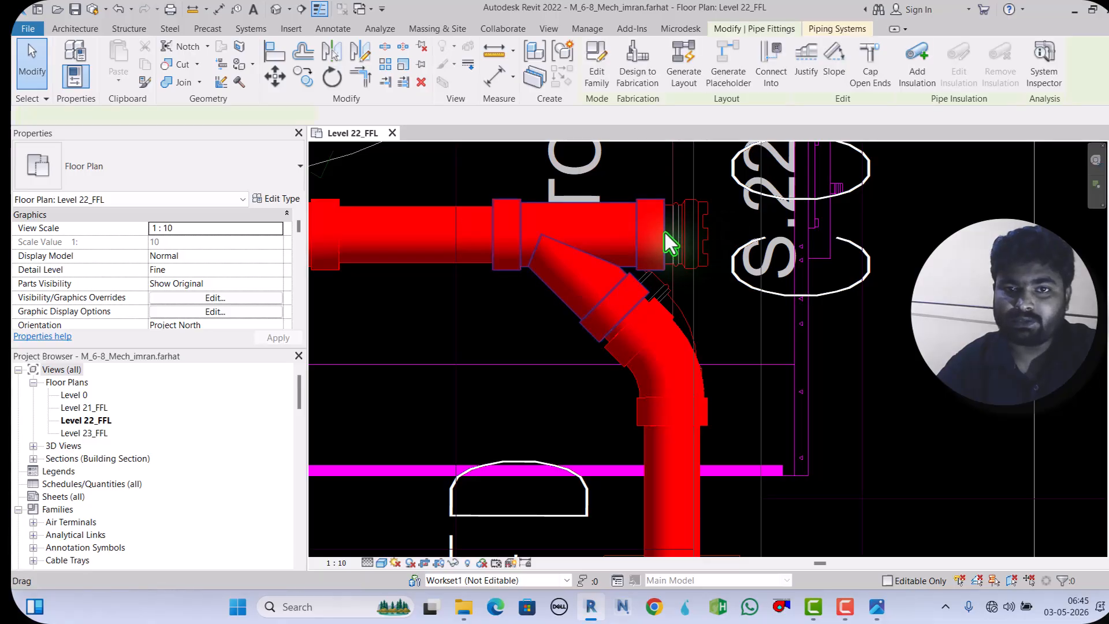
{"action": "scroll", "coordinate": [664, 234], "scroll_direction": "up", "scroll_amount": 1}
{"action": "right_click", "coordinate": [666, 234]}
{"action": "left_click", "coordinate": [687, 242]}
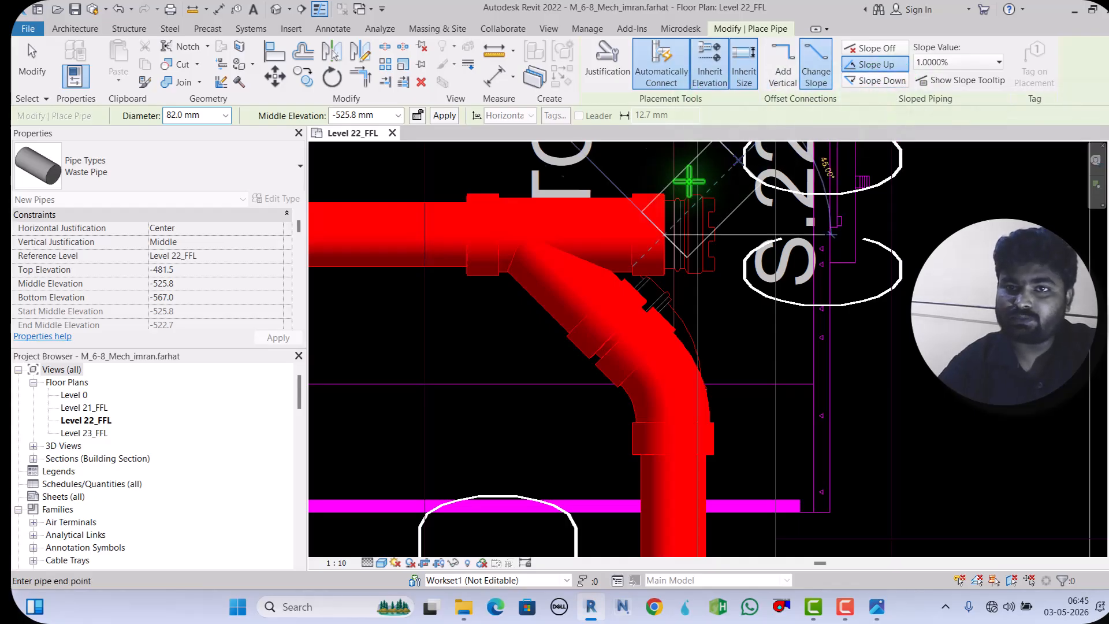
{"action": "left_click", "coordinate": [711, 233]}
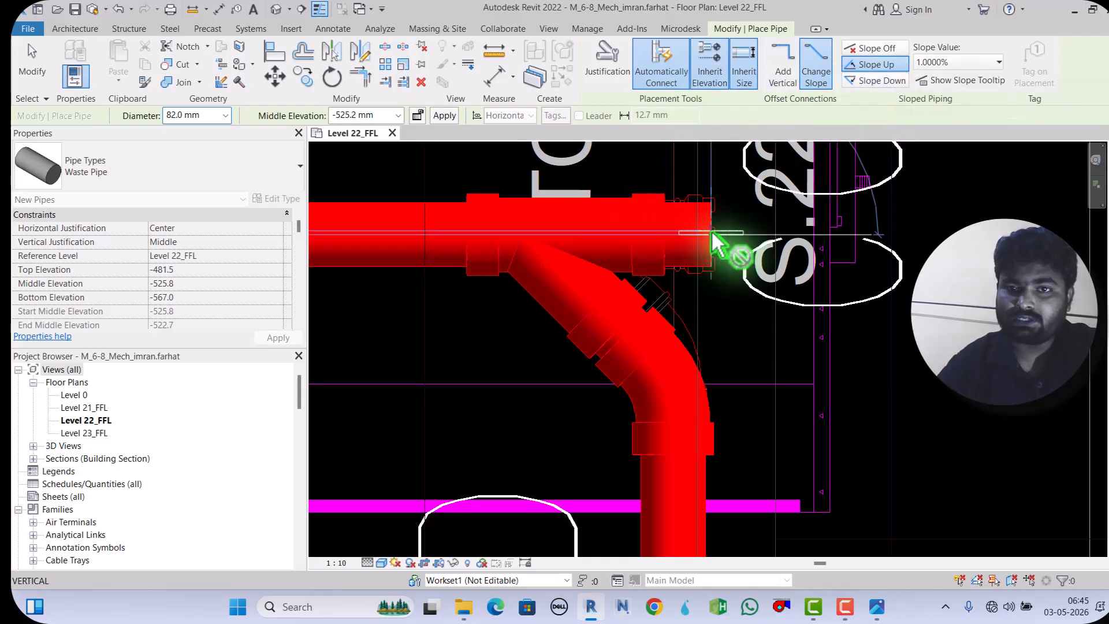
{"action": "left_click", "coordinate": [32, 64]}
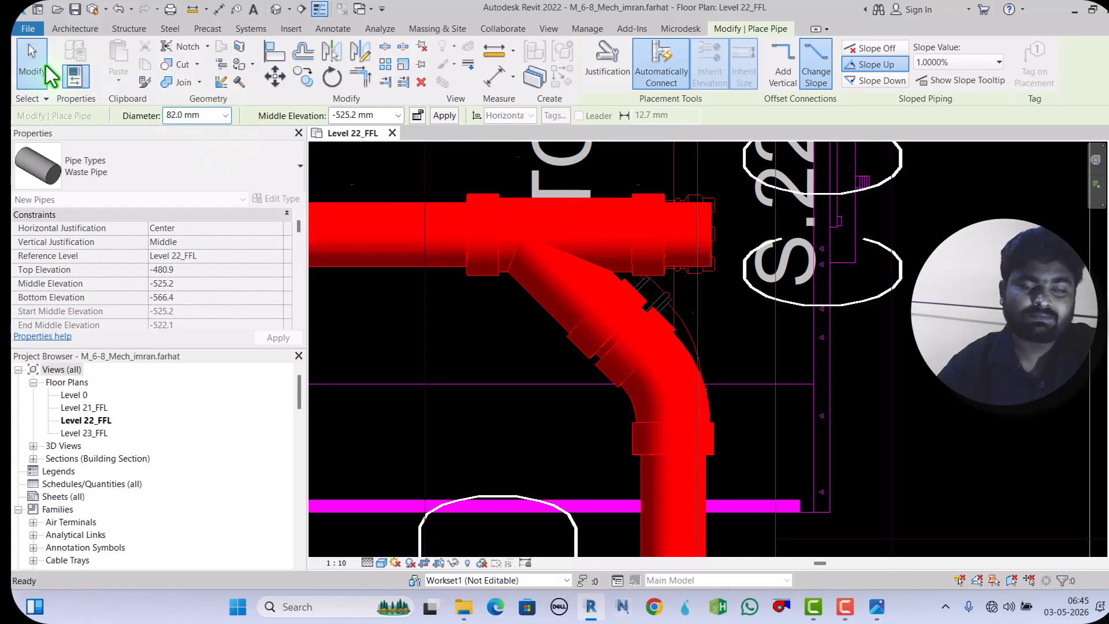
Step: Cap the short horizontal pipe's open end with an access plug and nudge the plug left toward the Y branch
{"action": "left_click", "coordinate": [696, 265]}
{"action": "left_click", "coordinate": [708, 72]}
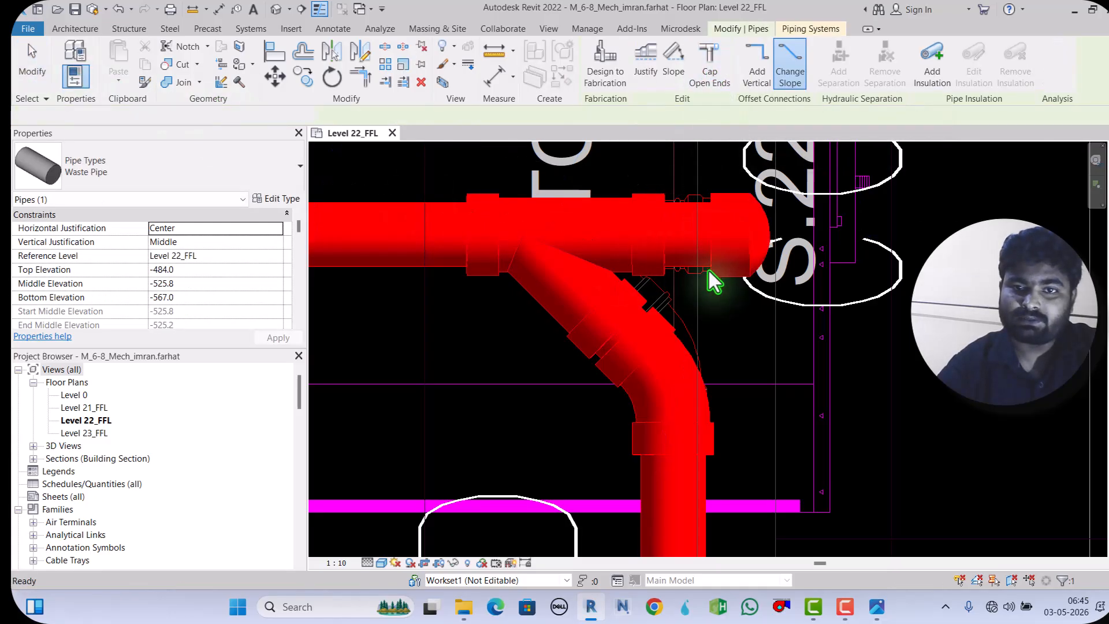
{"action": "left_click", "coordinate": [734, 275]}
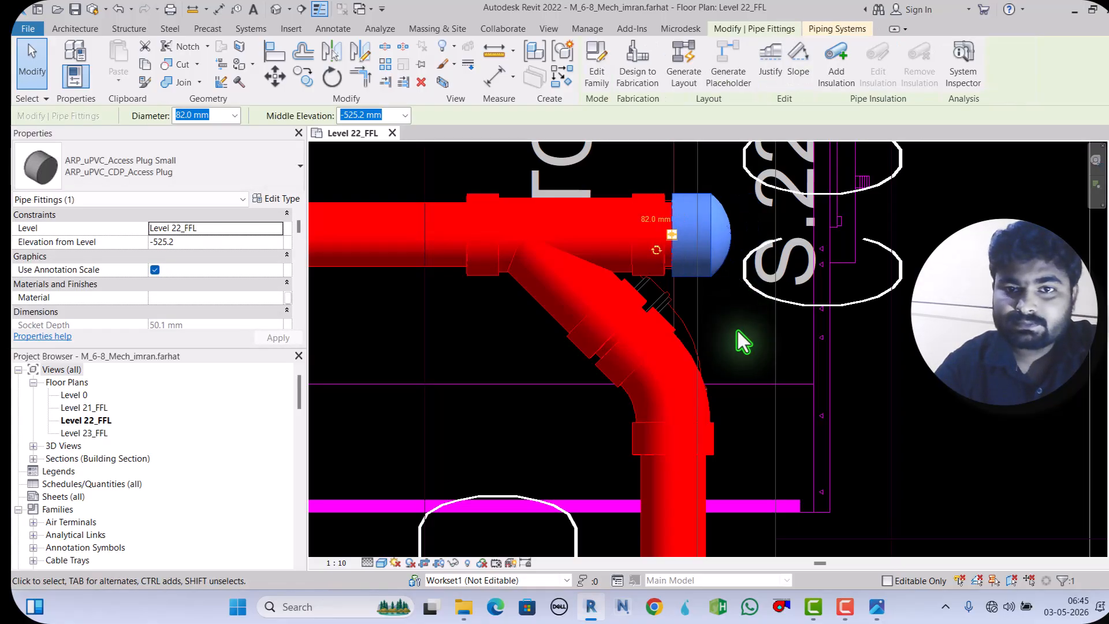
{"action": "key", "text": "Left"}
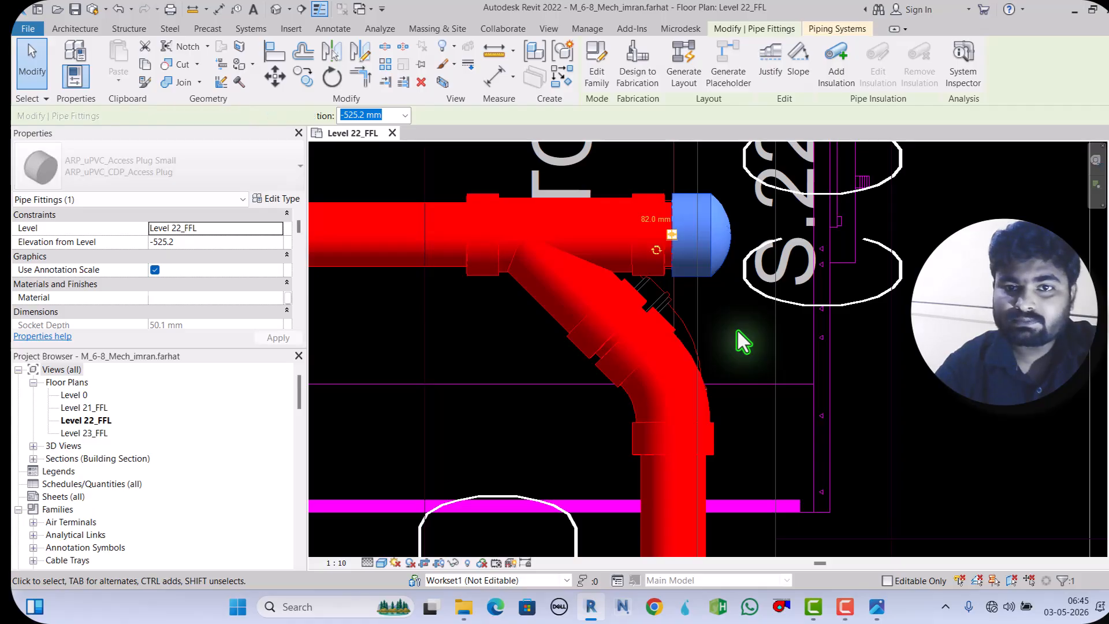
{"action": "left_click", "coordinate": [738, 331]}
Step: Draw a vertical 82 mm drop from the long waste pipe's open end at the riser, down to a middle elevation of -2000 mm
{"action": "scroll", "coordinate": [653, 189], "scroll_direction": "down", "scroll_amount": 5}
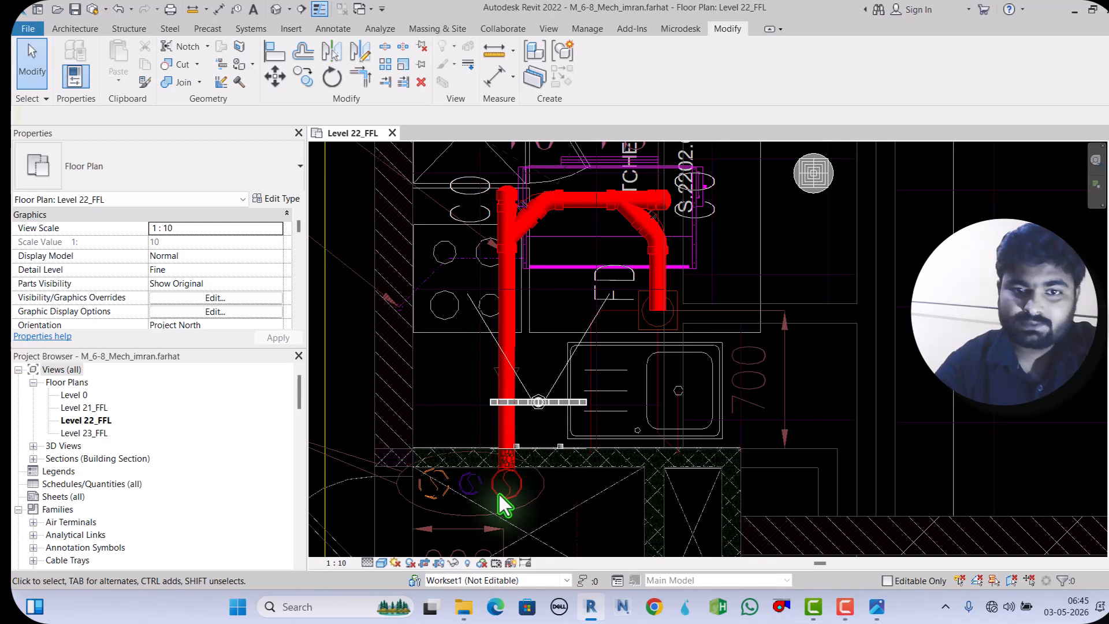
{"action": "scroll", "coordinate": [503, 510], "scroll_direction": "up", "scroll_amount": 2}
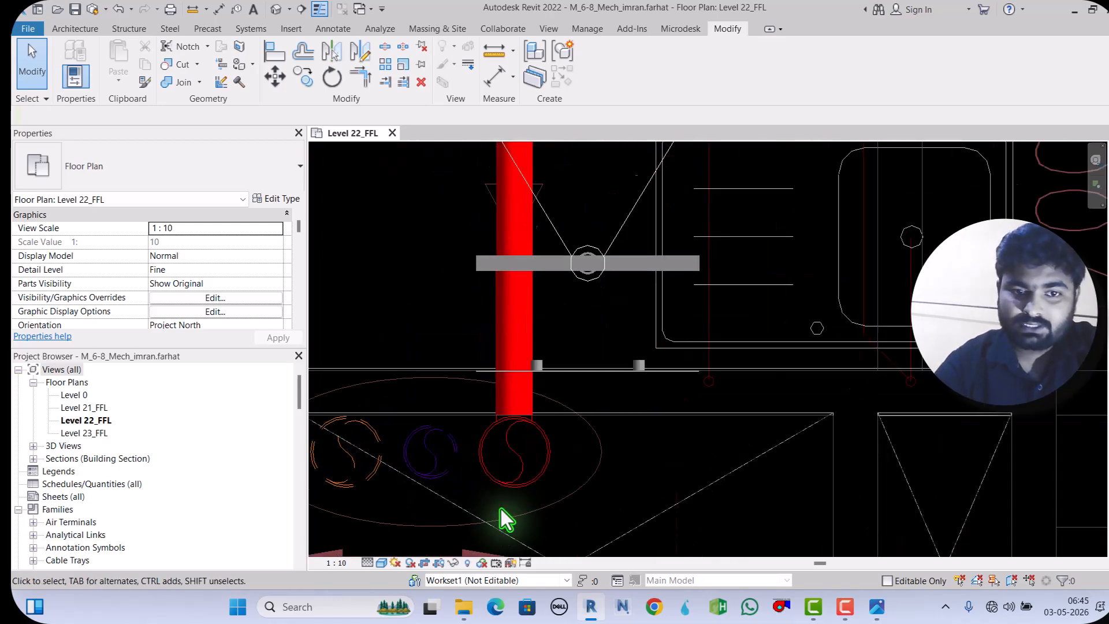
{"action": "left_click", "coordinate": [514, 417]}
{"action": "right_click", "coordinate": [515, 417]}
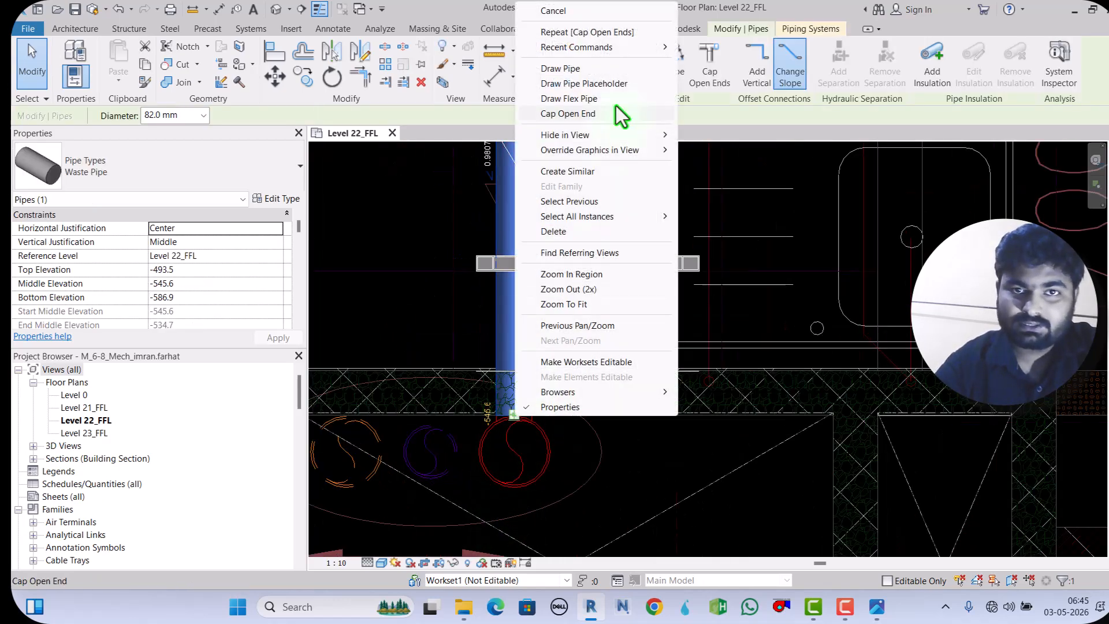
{"action": "left_click", "coordinate": [574, 71]}
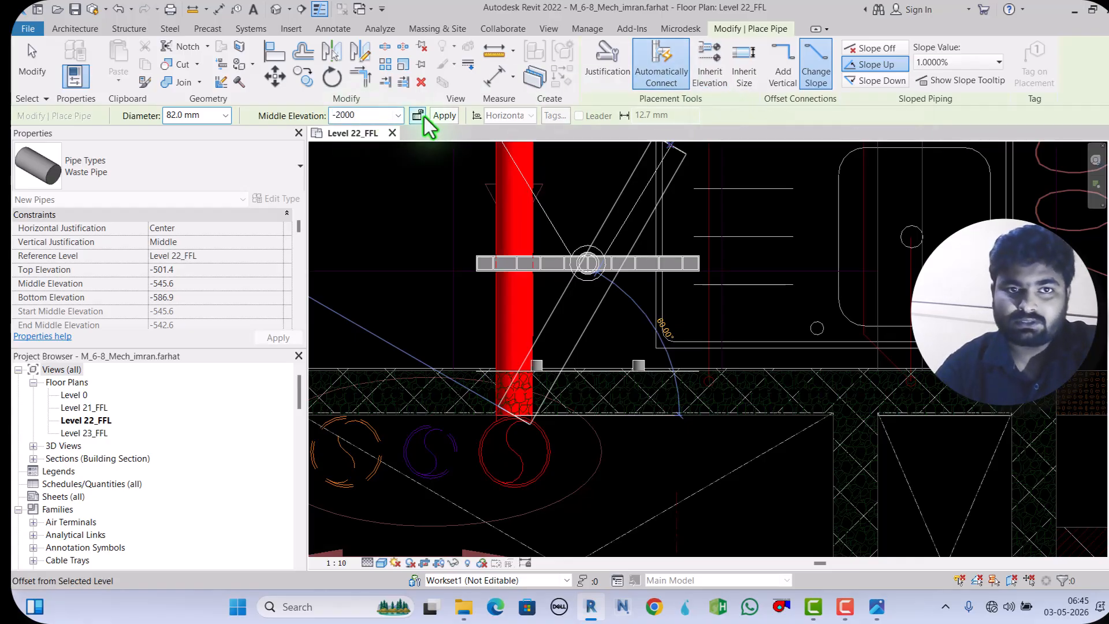
{"action": "left_click", "coordinate": [443, 115]}
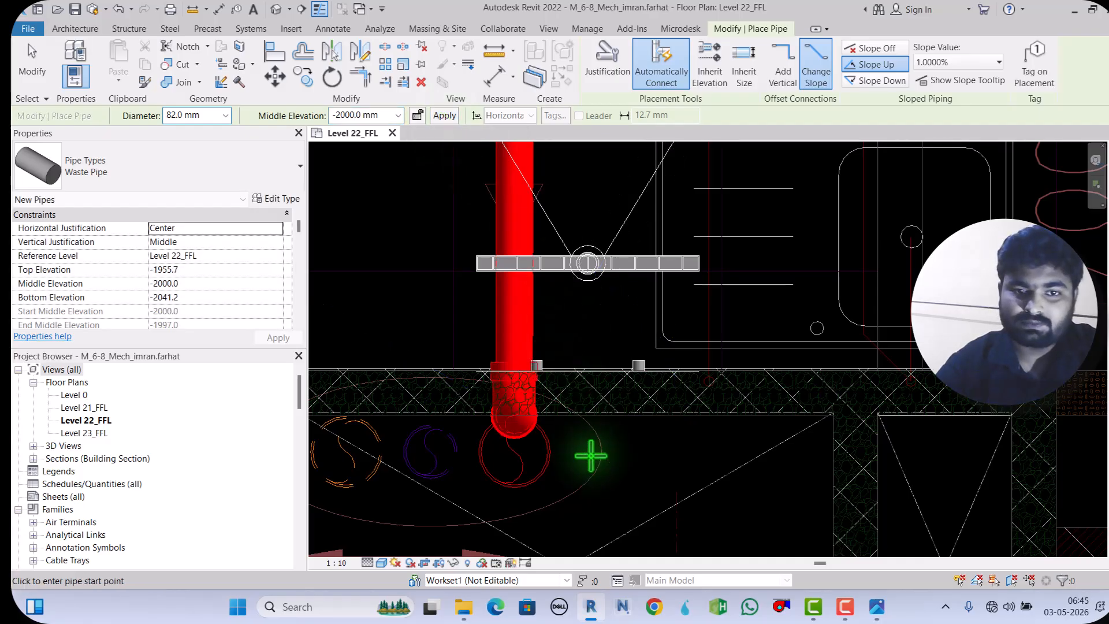
{"action": "key", "text": "Escape"}
Step: Nudge the elbow on top of the vertical drop down until it sits centred on the drawn riser circle
{"action": "left_click", "coordinate": [533, 430]}
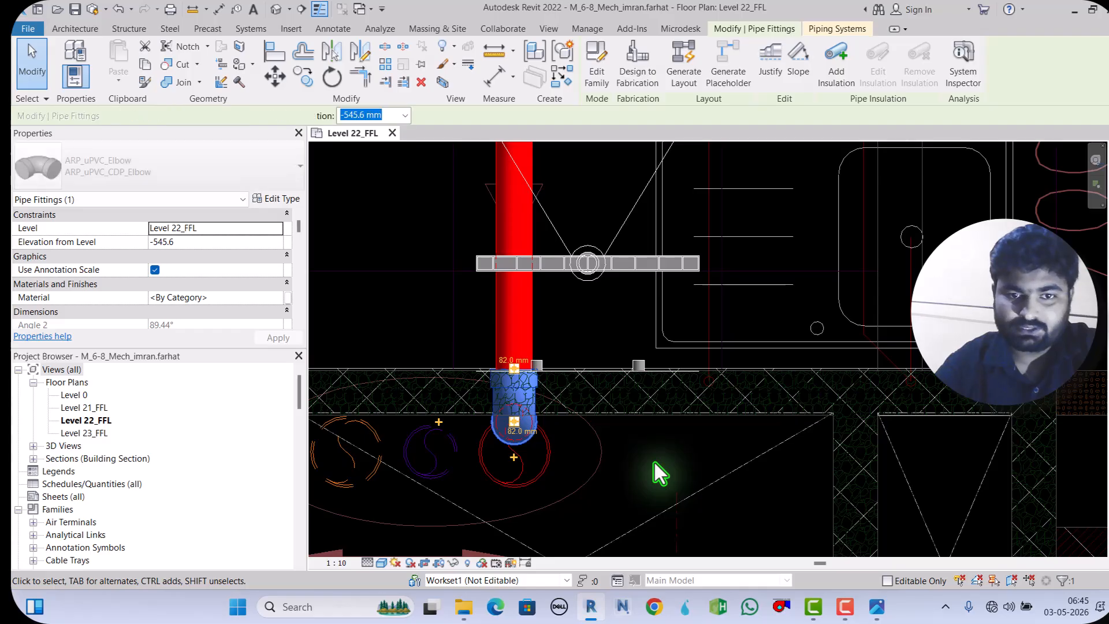
{"action": "key", "text": "Down"}
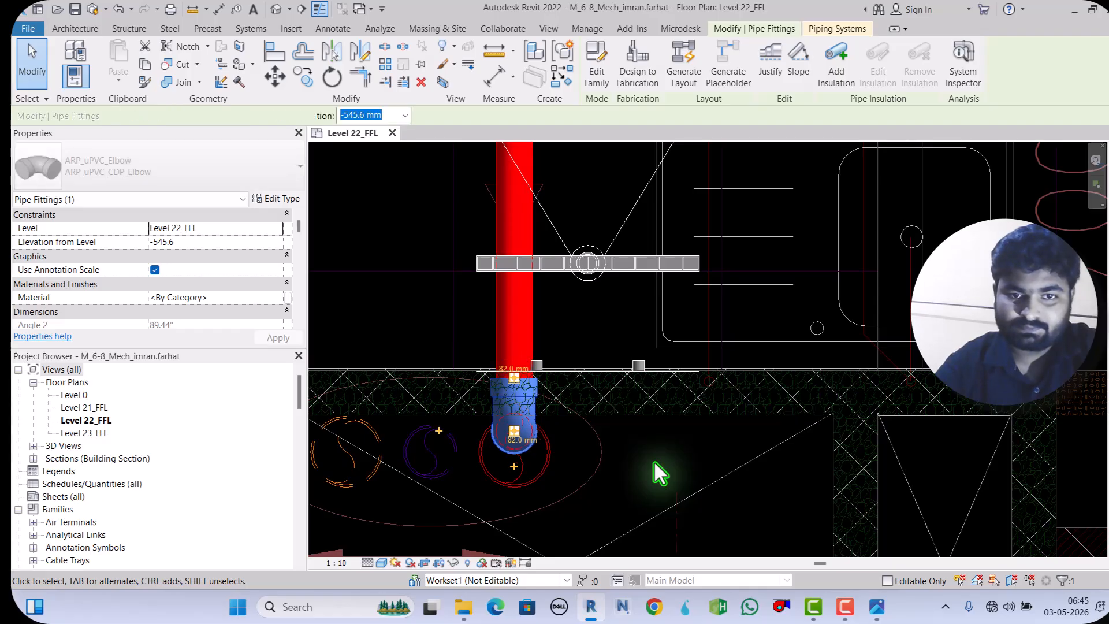
{"action": "key", "text": "Down"}
{"action": "key", "text": "Down"}
{"action": "key", "text": "Down"}
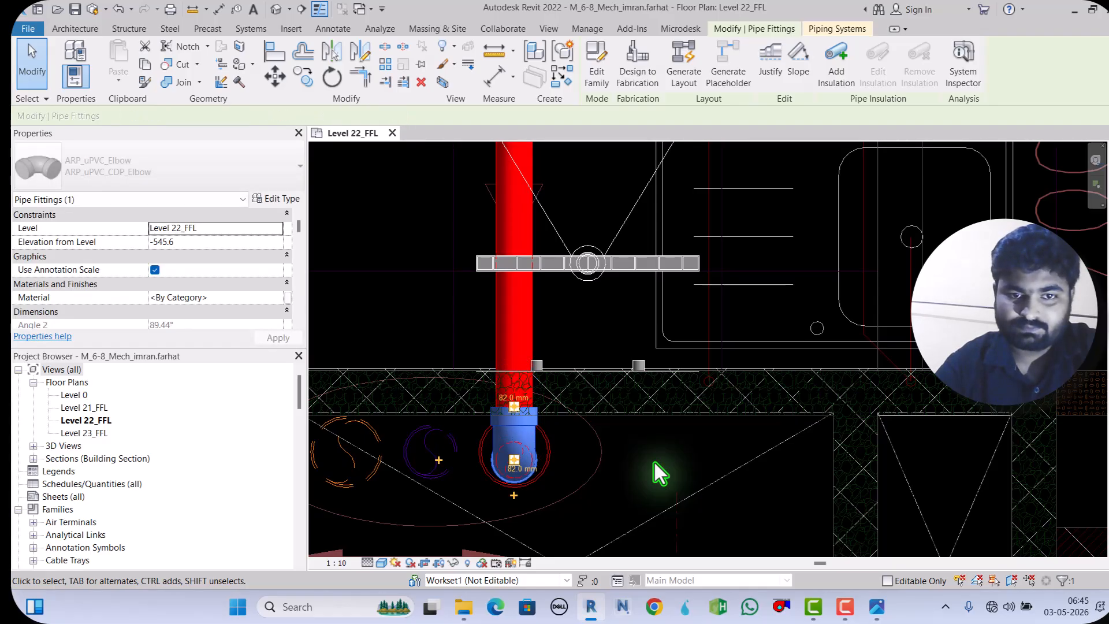
{"action": "key", "text": "Down"}
{"action": "key", "text": "Down"}
{"action": "key", "text": "Up"}
{"action": "key", "text": "Up"}
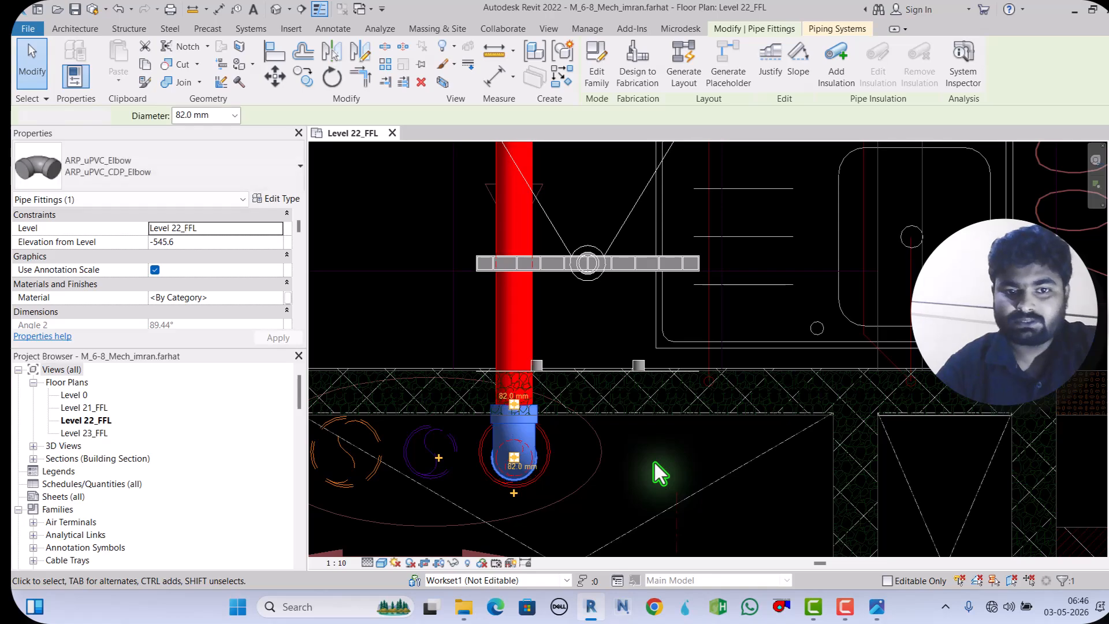
{"action": "key", "text": "Escape"}
Step: Place a similar 150 mm x 150 mm strainer, 82 mm floor drain to the bathroom's on the floor face at the kitchen pipe's end
{"action": "scroll", "coordinate": [470, 394], "scroll_direction": "down", "scroll_amount": 3}
{"action": "scroll", "coordinate": [479, 439], "scroll_direction": "down", "scroll_amount": 2}
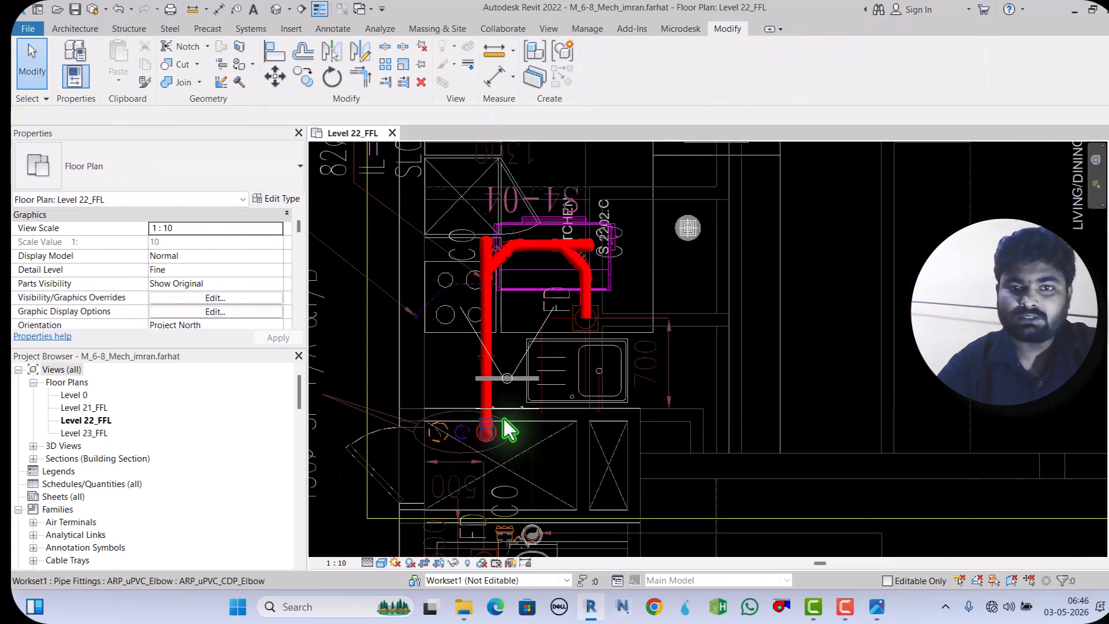
{"action": "scroll", "coordinate": [570, 393], "scroll_direction": "down", "scroll_amount": 3}
{"action": "scroll", "coordinate": [546, 185], "scroll_direction": "up", "scroll_amount": 3}
{"action": "scroll", "coordinate": [553, 219], "scroll_direction": "up", "scroll_amount": 3}
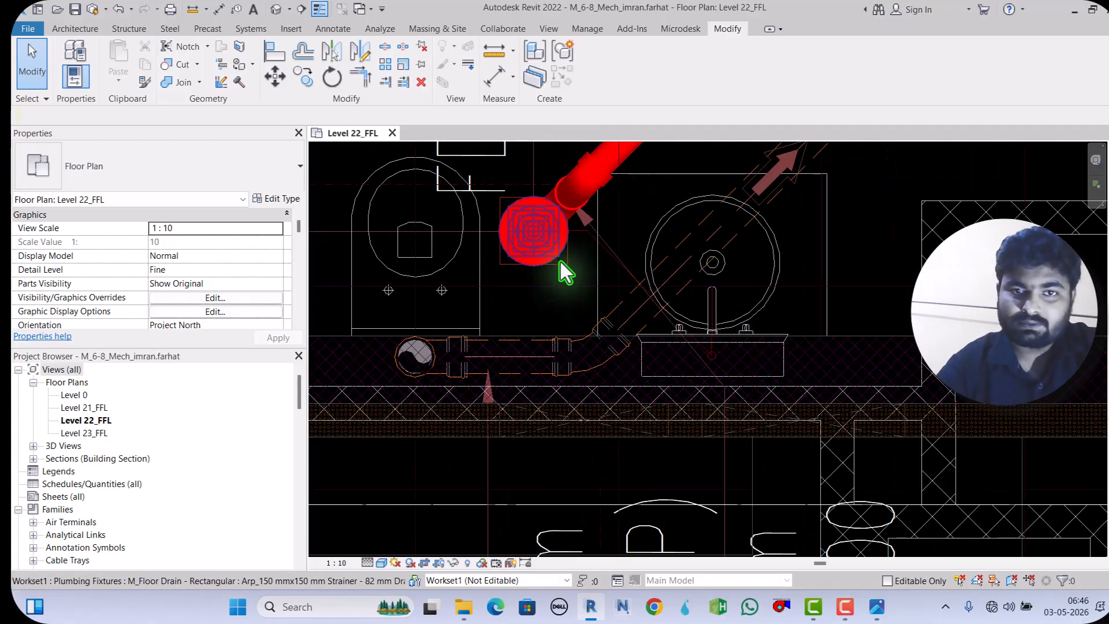
{"action": "left_click", "coordinate": [553, 261]}
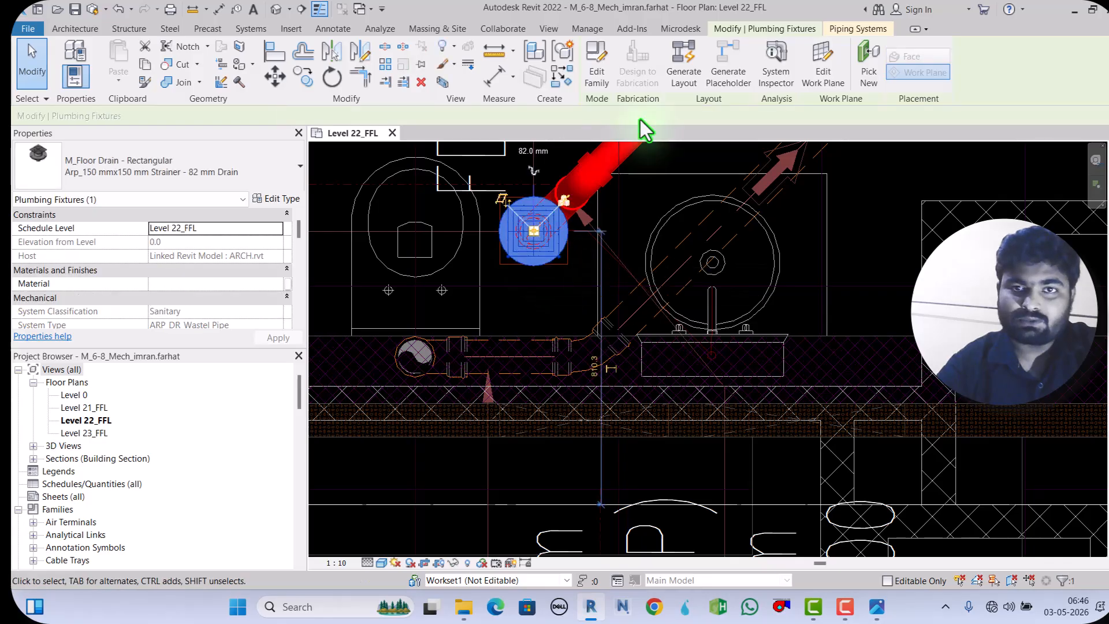
{"action": "left_click", "coordinate": [562, 77]}
{"action": "scroll", "coordinate": [577, 301], "scroll_direction": "down", "scroll_amount": 6}
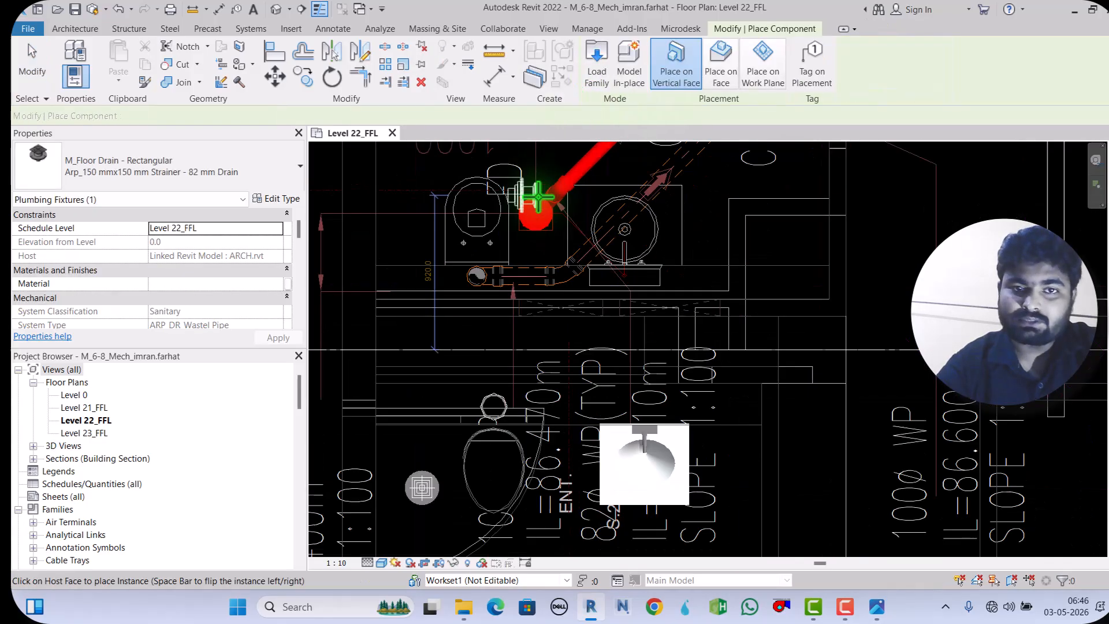
{"action": "left_click", "coordinate": [719, 81]}
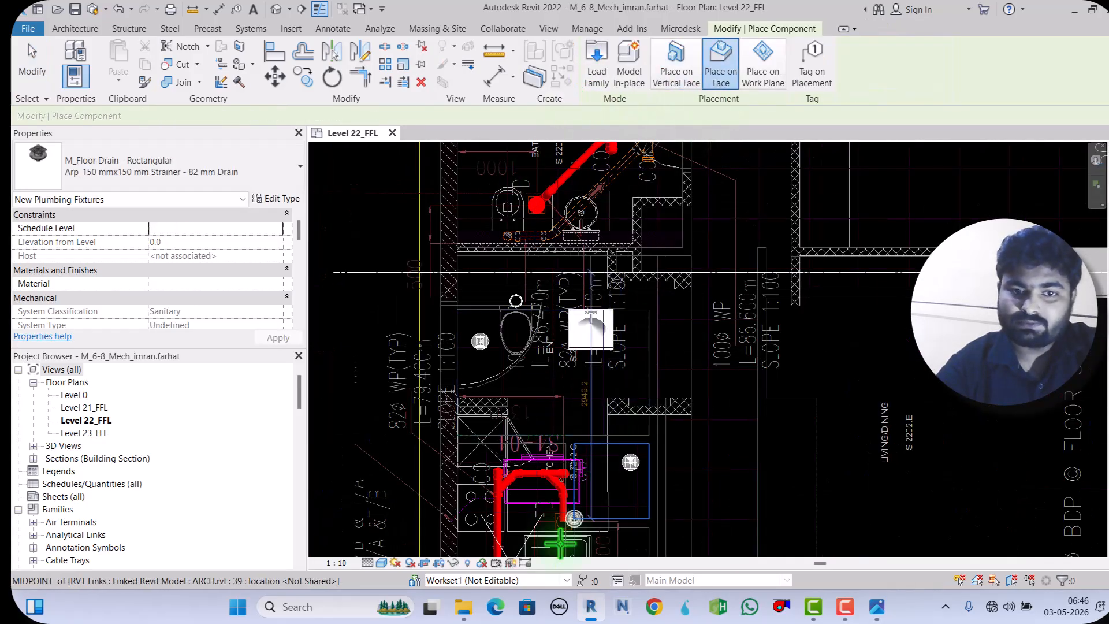
{"action": "scroll", "coordinate": [543, 343], "scroll_direction": "down", "scroll_amount": 3}
{"action": "scroll", "coordinate": [555, 399], "scroll_direction": "up", "scroll_amount": 5}
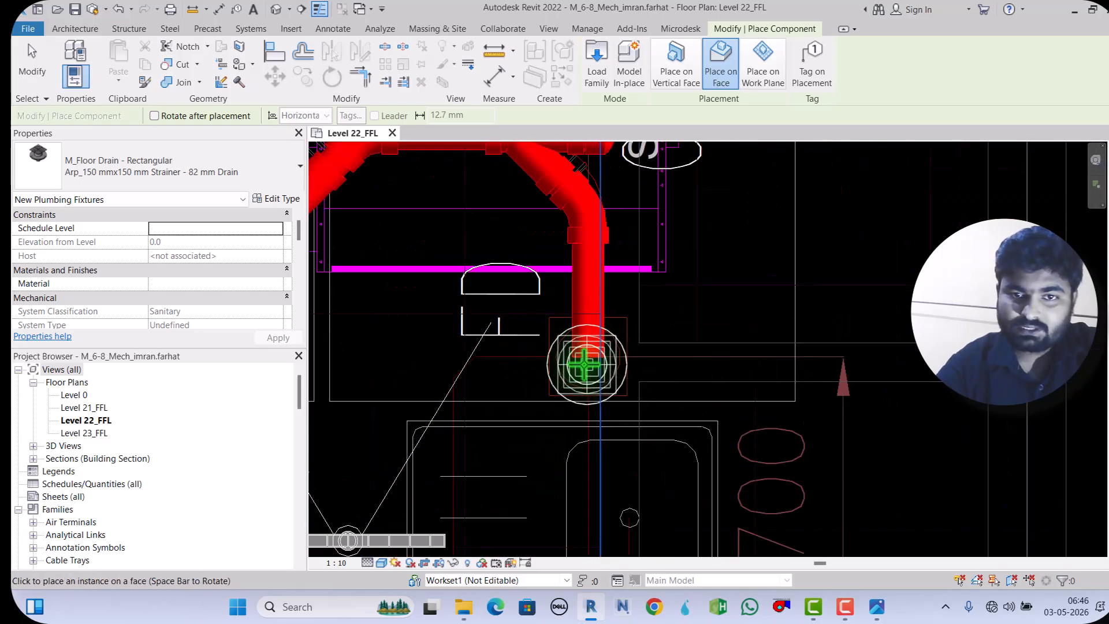
{"action": "left_click", "coordinate": [589, 359]}
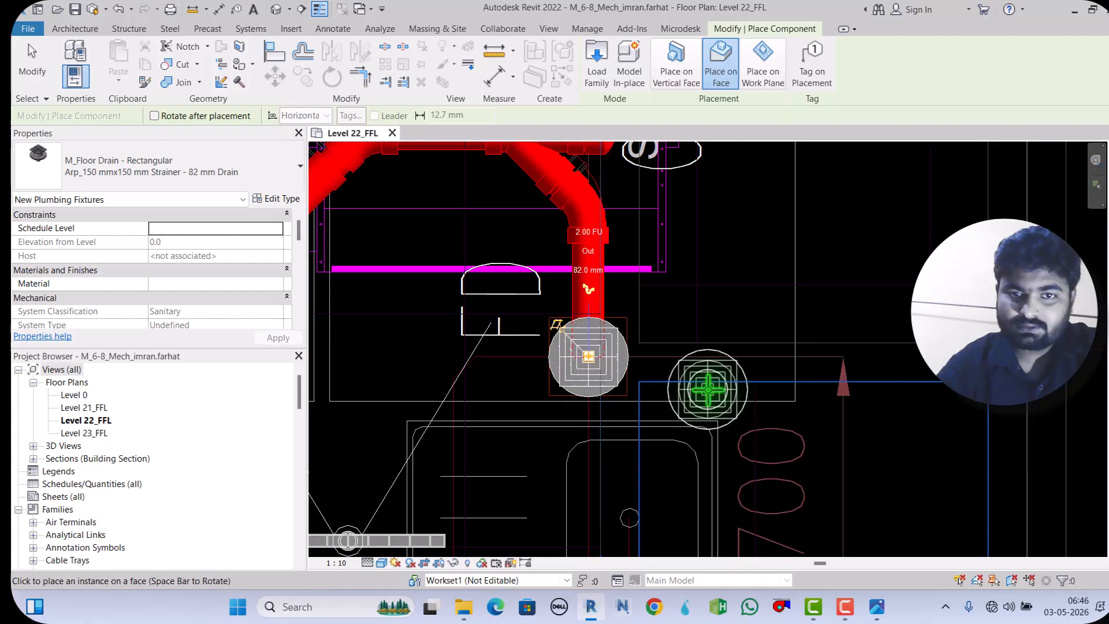
{"action": "left_click", "coordinate": [29, 69]}
Step: Draw a section line beside the kitchen floor drain, looking toward it, and shorten its view depth to just past the drain
{"action": "scroll", "coordinate": [530, 343], "scroll_direction": "down", "scroll_amount": 3}
{"action": "left_click", "coordinate": [300, 9]}
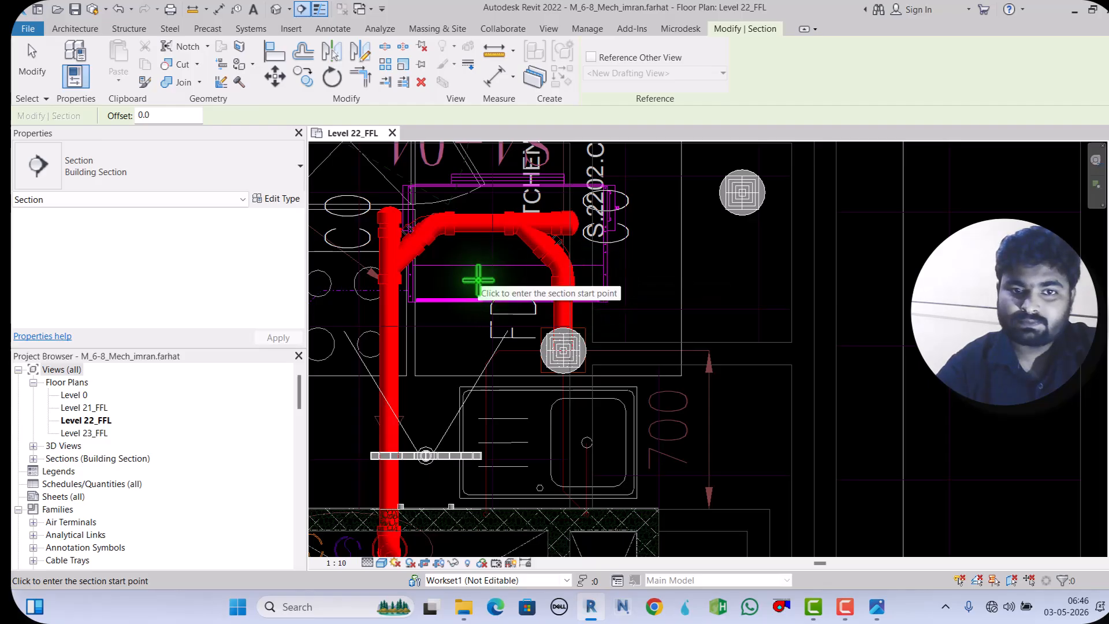
{"action": "left_click", "coordinate": [531, 280]}
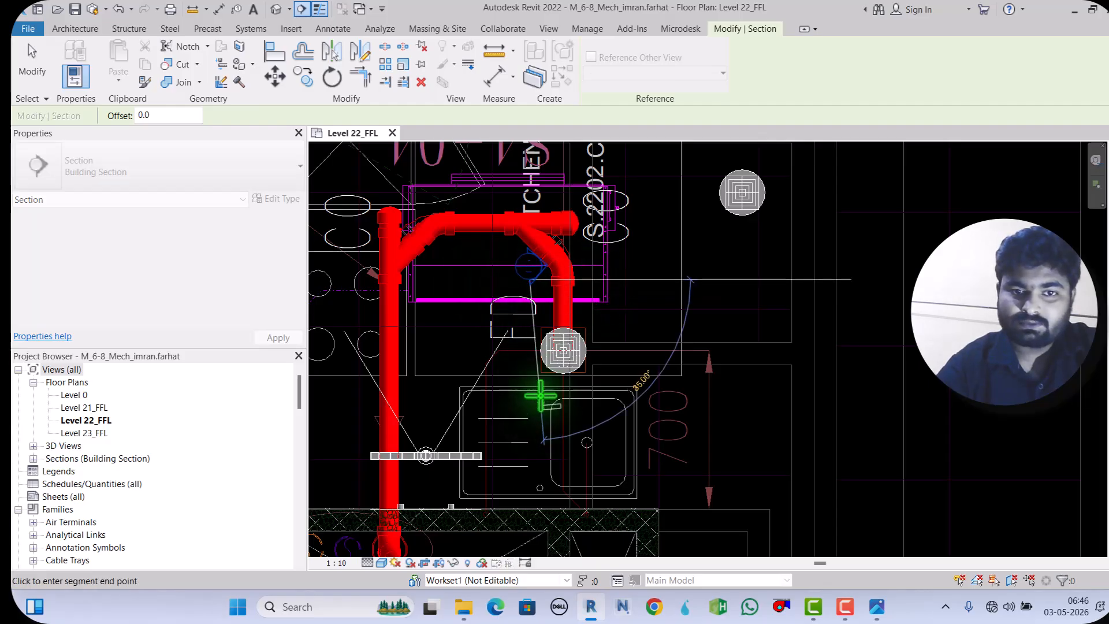
{"action": "left_click", "coordinate": [533, 402]}
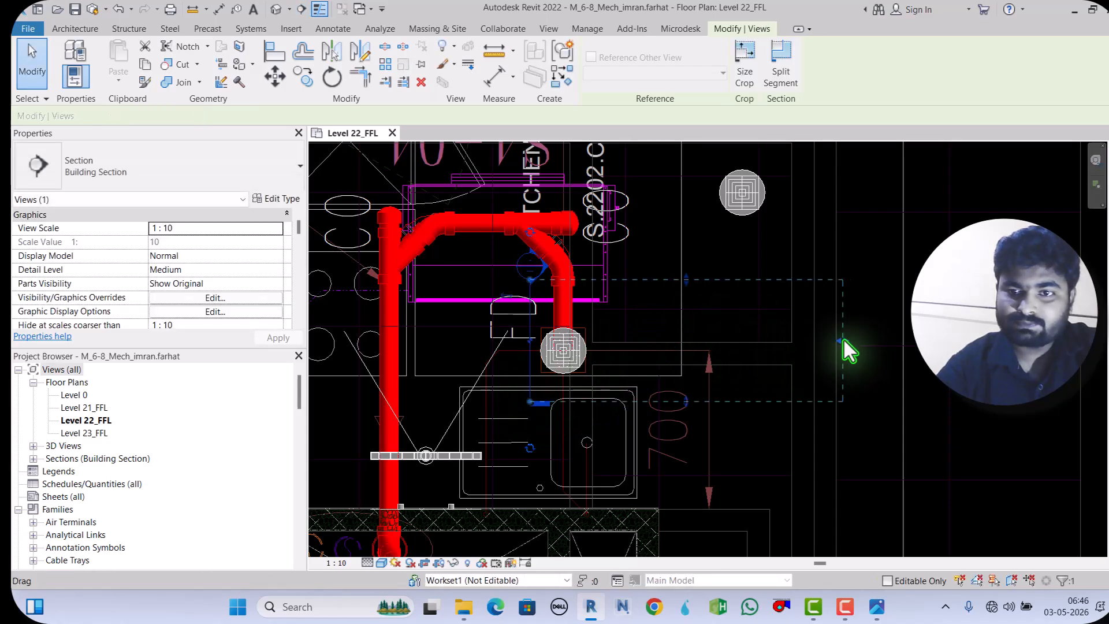
{"action": "left_click_drag", "start_coordinate": [838, 342], "coordinate": [589, 350]}
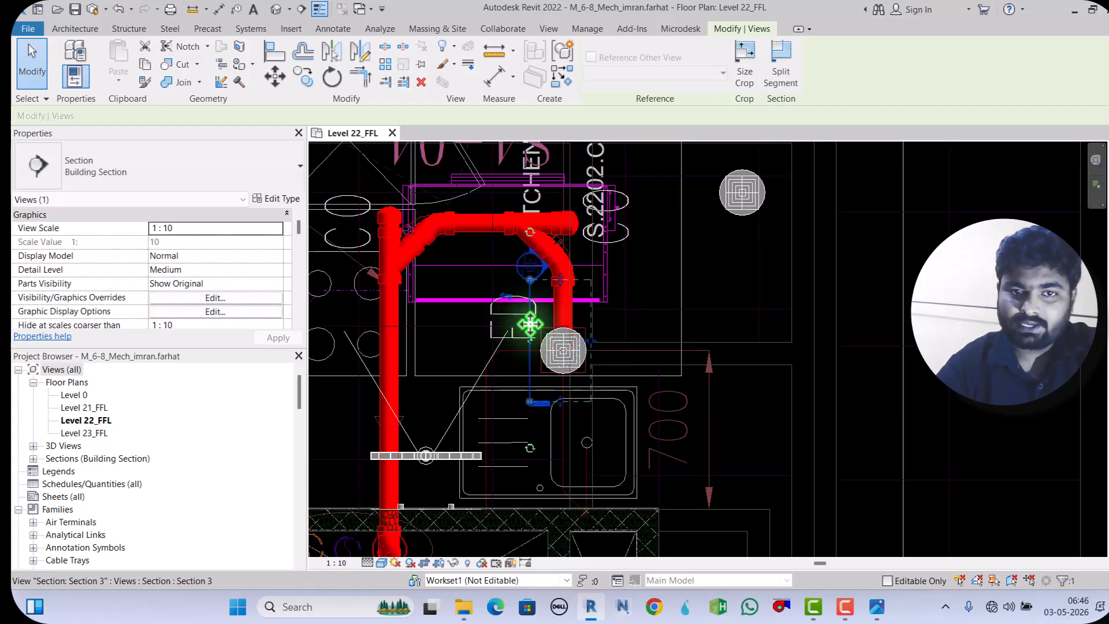
Step: Open the new section view of the floor drain and set its detail level to Fine
{"action": "right_click", "coordinate": [528, 321]}
{"action": "left_click", "coordinate": [582, 299]}
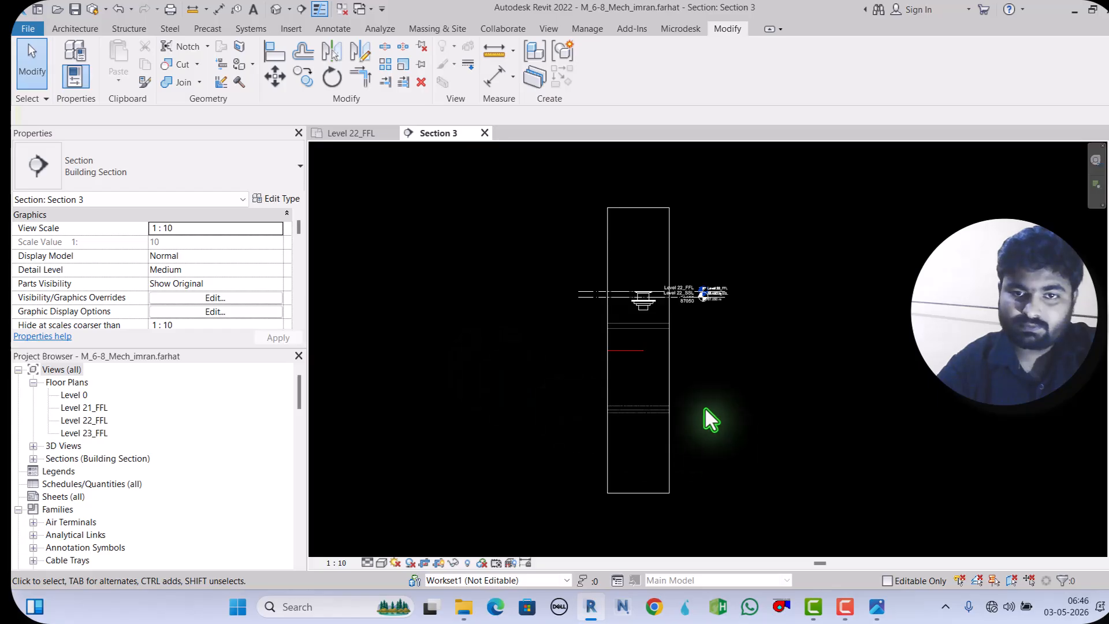
{"action": "left_click", "coordinate": [367, 562]}
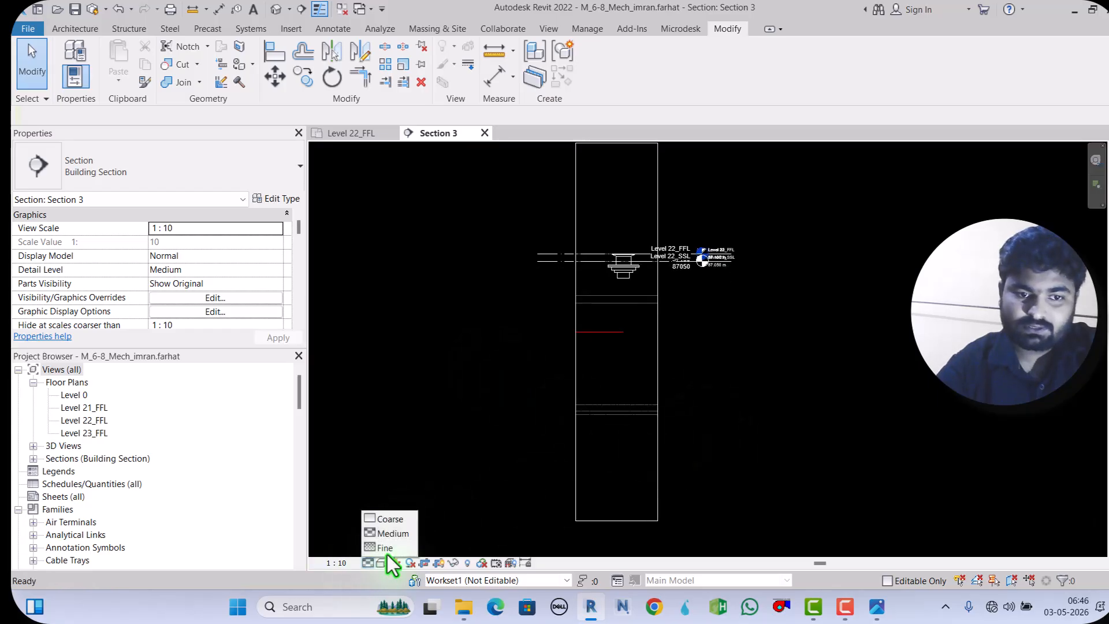
{"action": "left_click", "coordinate": [386, 550]}
{"action": "scroll", "coordinate": [651, 293], "scroll_direction": "up", "scroll_amount": 3}
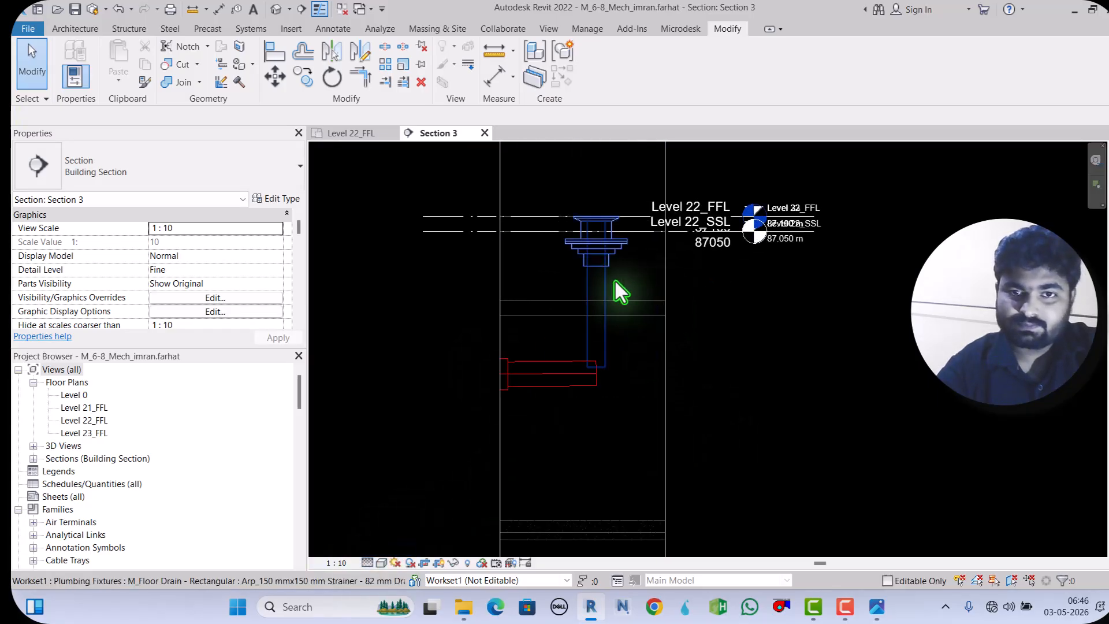
Step: Draw an 82 mm waste pipe vertically down from the floor drain's outlet to below the horizontal pipe
{"action": "left_click", "coordinate": [614, 272]}
{"action": "scroll", "coordinate": [611, 272], "scroll_direction": "up", "scroll_amount": 1}
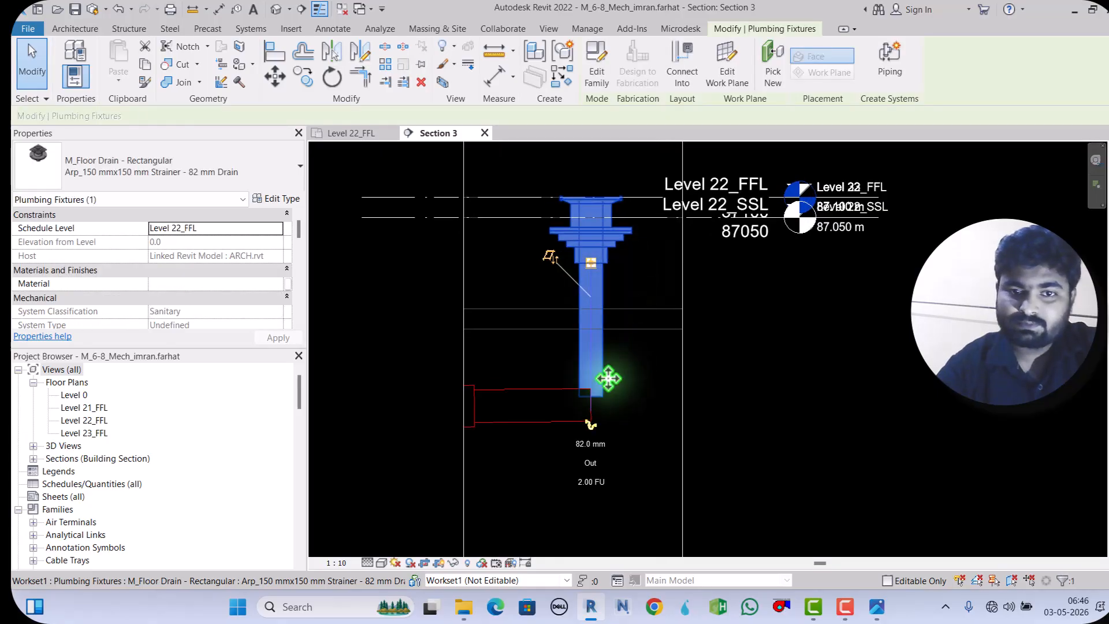
{"action": "left_click", "coordinate": [591, 425]}
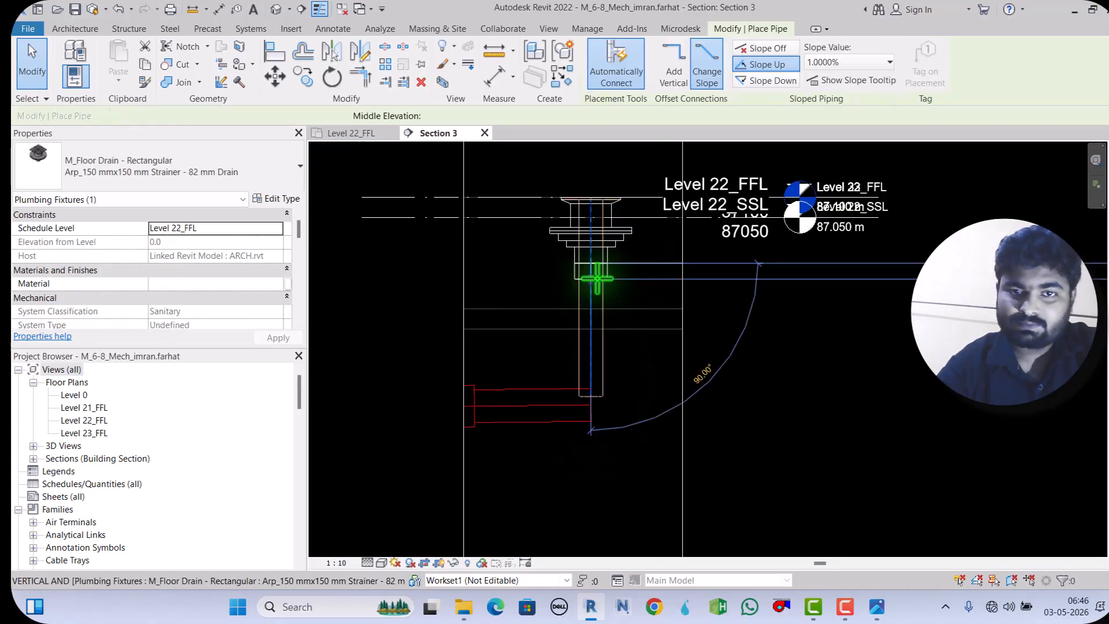
{"action": "scroll", "coordinate": [590, 312], "scroll_direction": "up", "scroll_amount": 1}
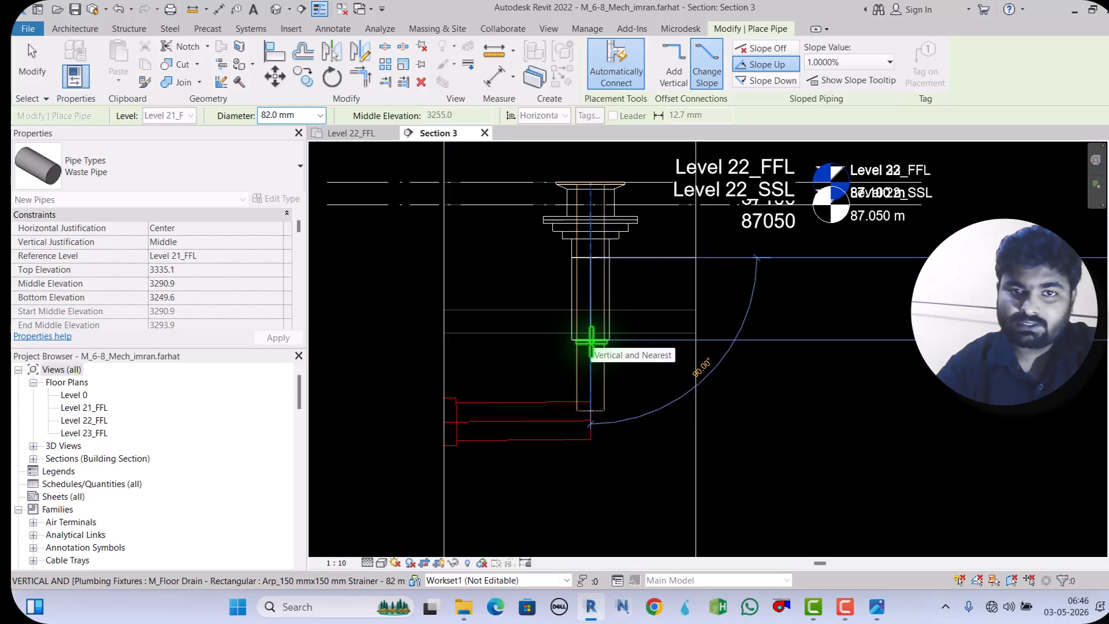
{"action": "left_click", "coordinate": [590, 257]}
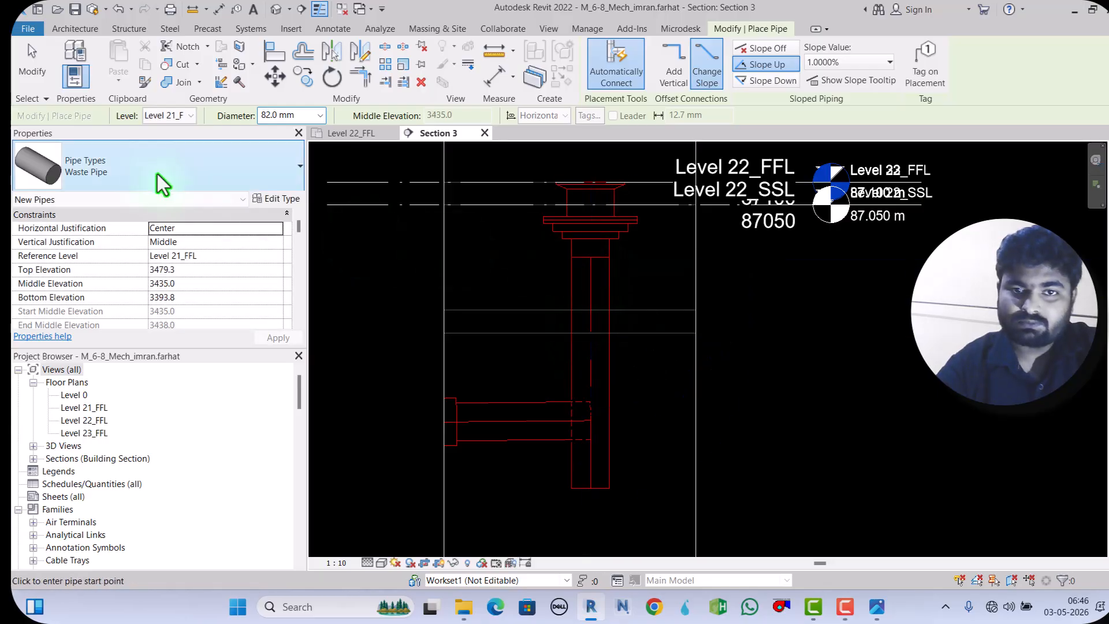
{"action": "left_click", "coordinate": [20, 68]}
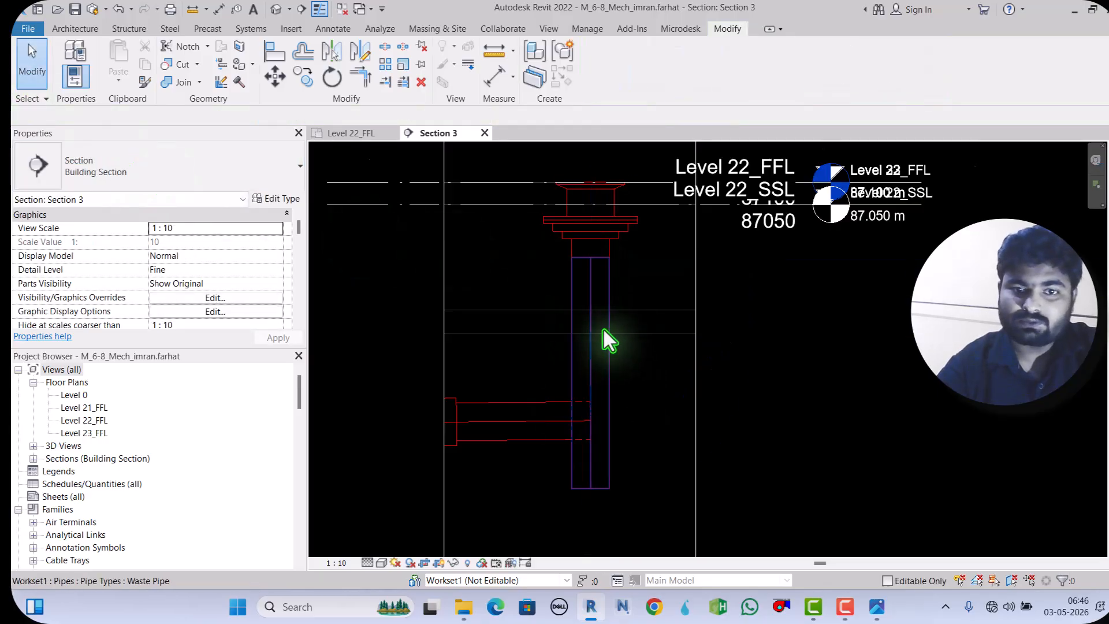
Step: Split the drain's vertical pipe just above the horizontal pipe and delete the coupling and the lower piece
{"action": "scroll", "coordinate": [605, 346], "scroll_direction": "down", "scroll_amount": 1}
{"action": "scroll", "coordinate": [607, 441], "scroll_direction": "up", "scroll_amount": 1}
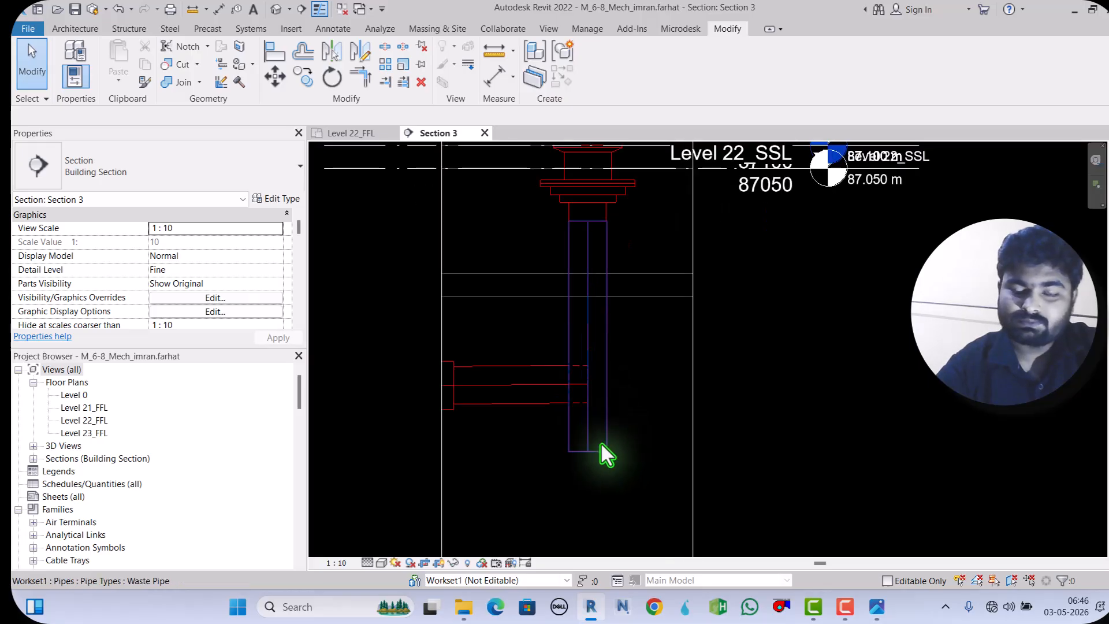
{"action": "left_click", "coordinate": [602, 446]}
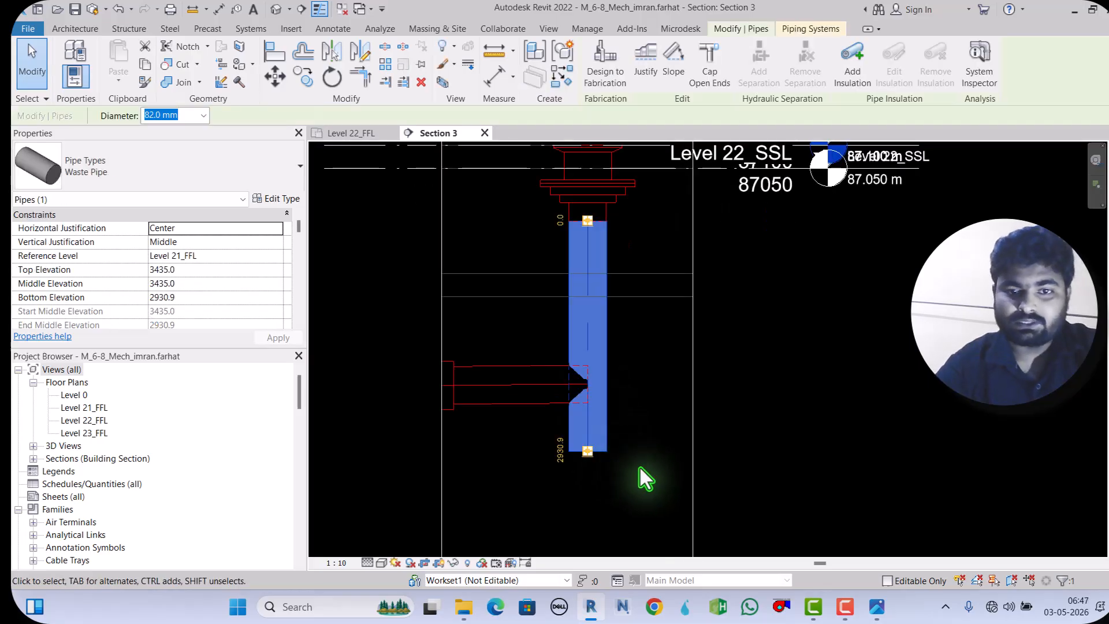
{"action": "left_click", "coordinate": [640, 468]}
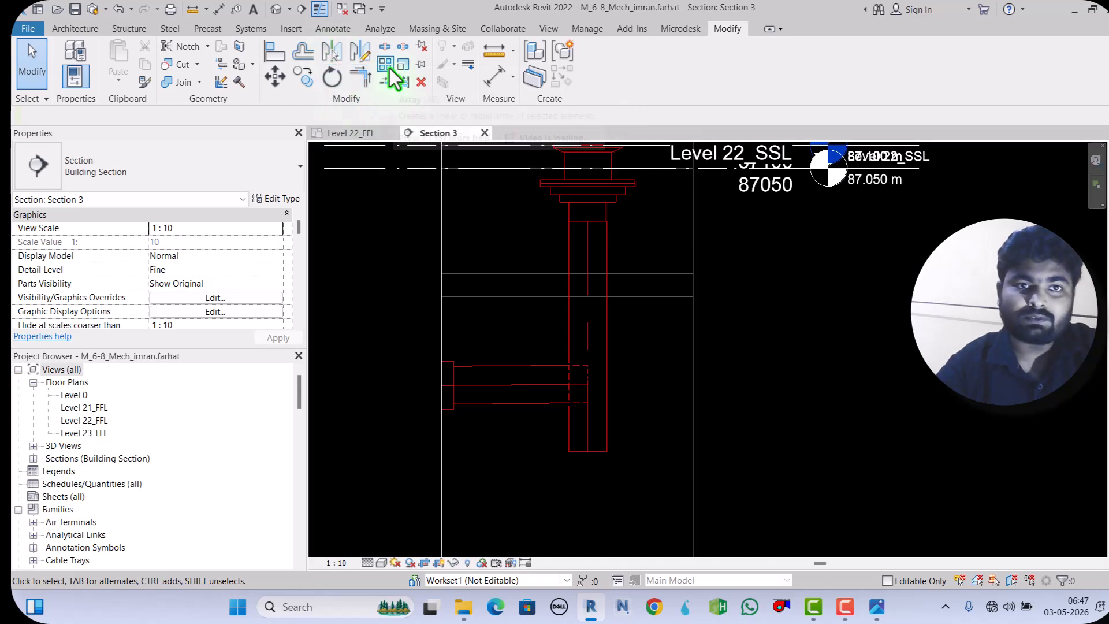
{"action": "left_click", "coordinate": [387, 47]}
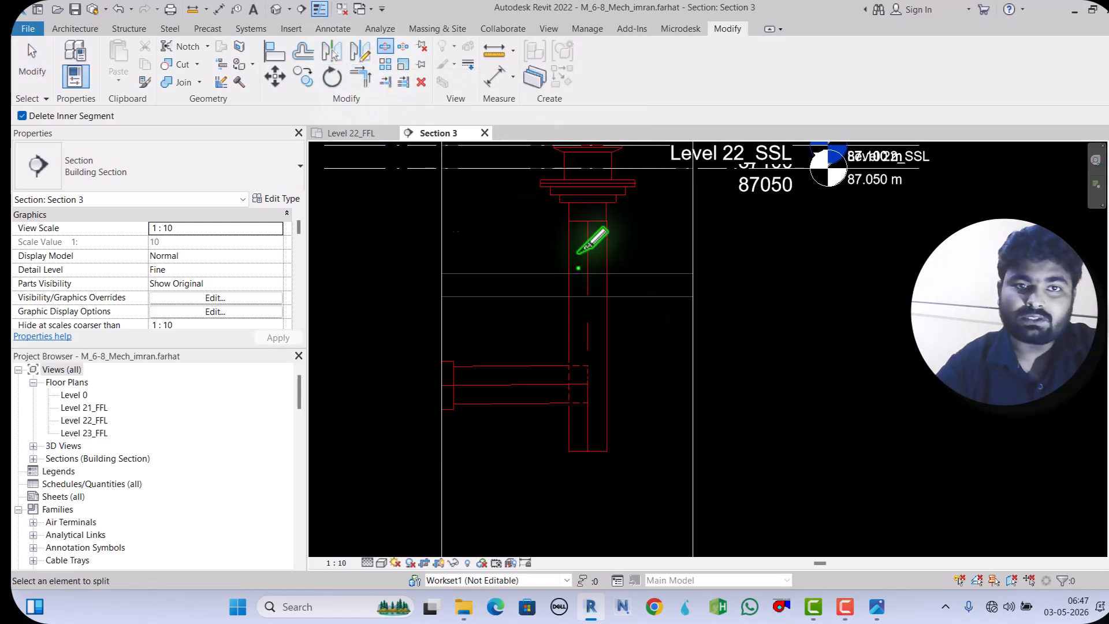
{"action": "left_click", "coordinate": [589, 343]}
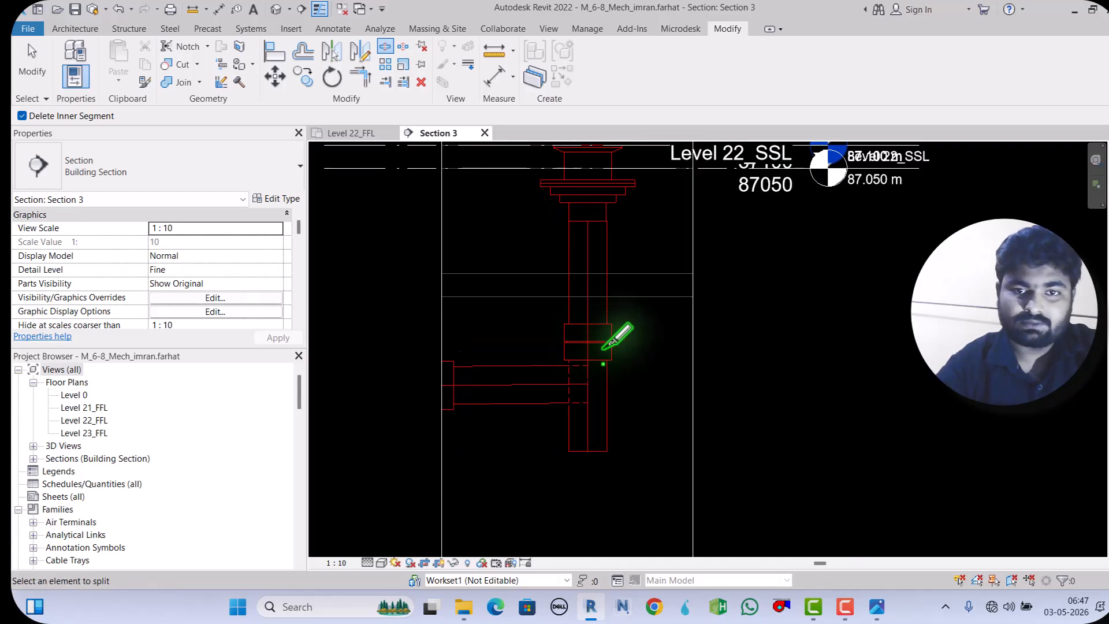
{"action": "key", "text": "Escape"}
{"action": "left_click", "coordinate": [609, 352]}
{"action": "key", "text": "Delete"}
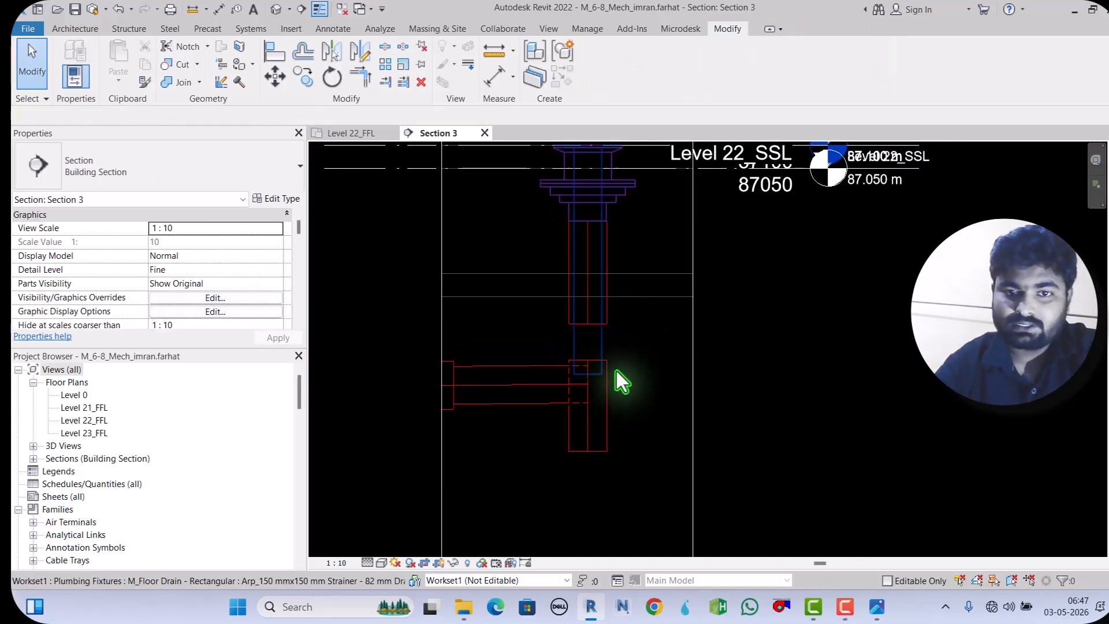
{"action": "left_click", "coordinate": [604, 386]}
{"action": "key", "text": "Delete"}
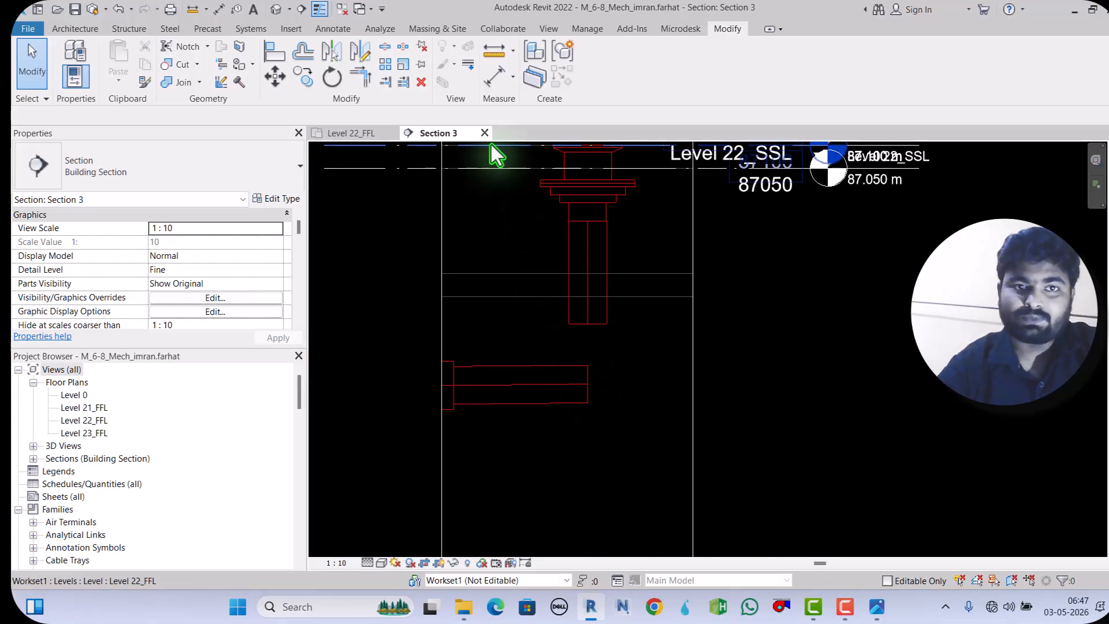
Step: Place a U-TRAP CDP pipe fitting on the open lower end of the drain's vertical pipe
{"action": "left_click", "coordinate": [250, 29]}
{"action": "left_click", "coordinate": [591, 47]}
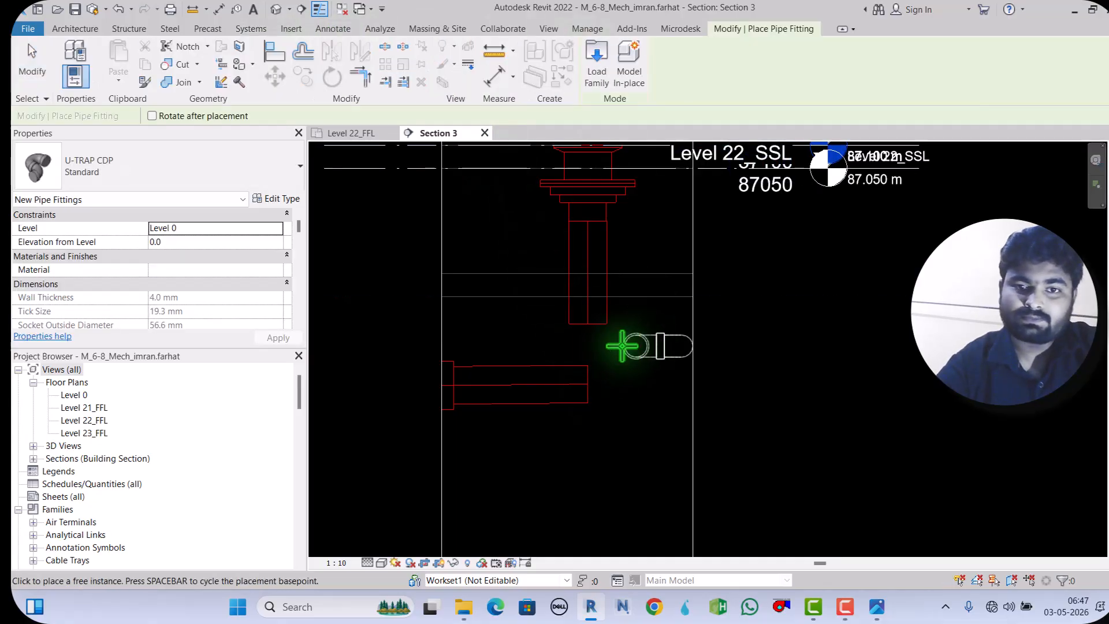
{"action": "scroll", "coordinate": [614, 349], "scroll_direction": "up", "scroll_amount": 5}
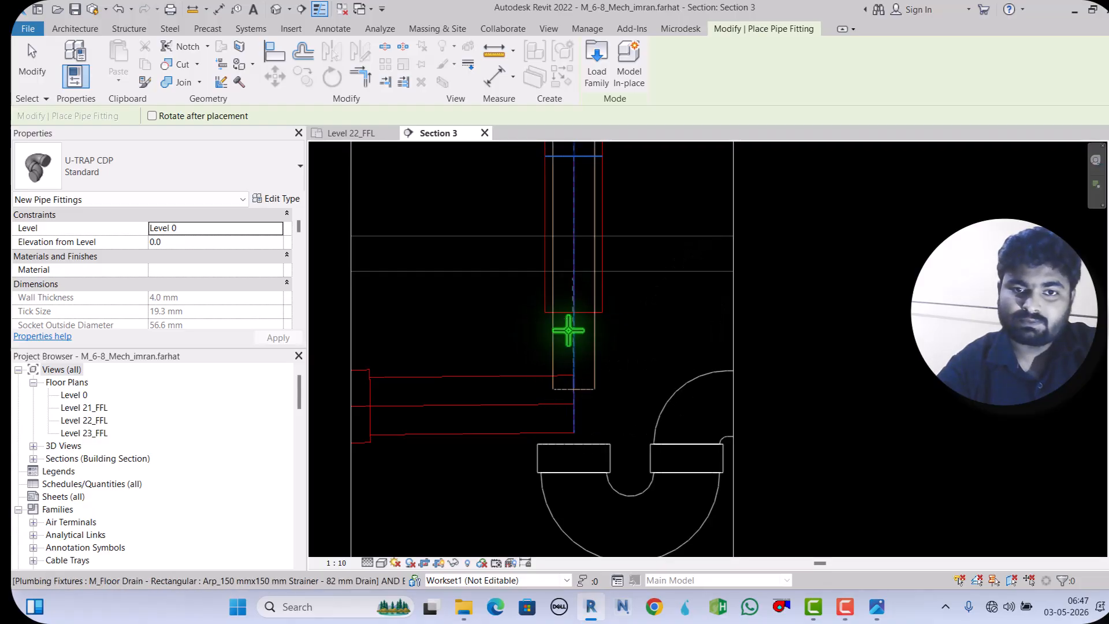
{"action": "left_click", "coordinate": [571, 363]}
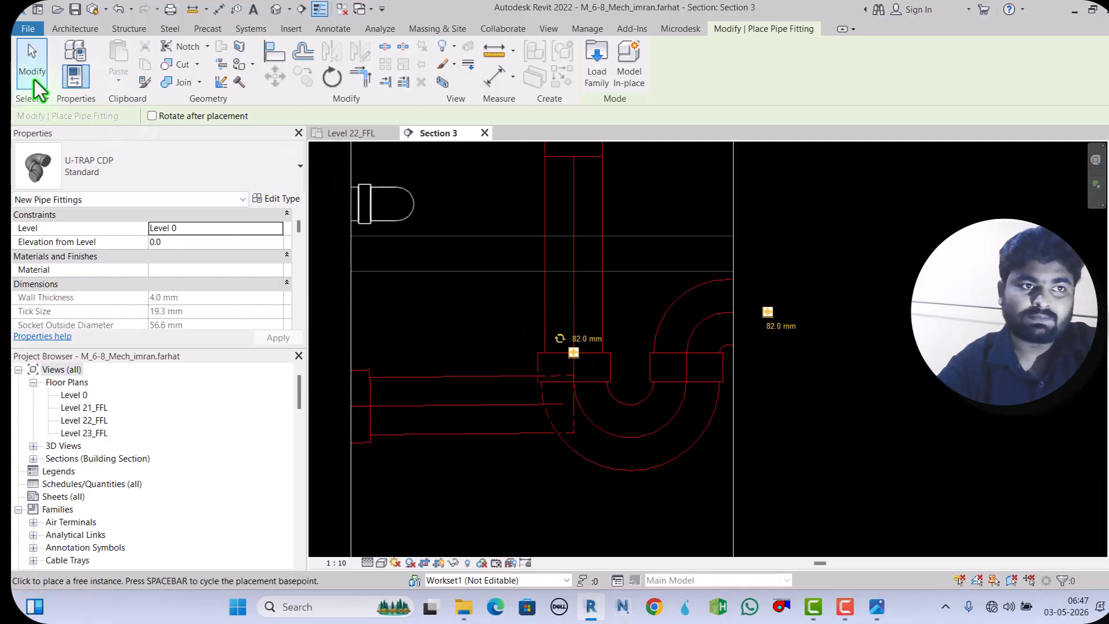
{"action": "left_click", "coordinate": [26, 69]}
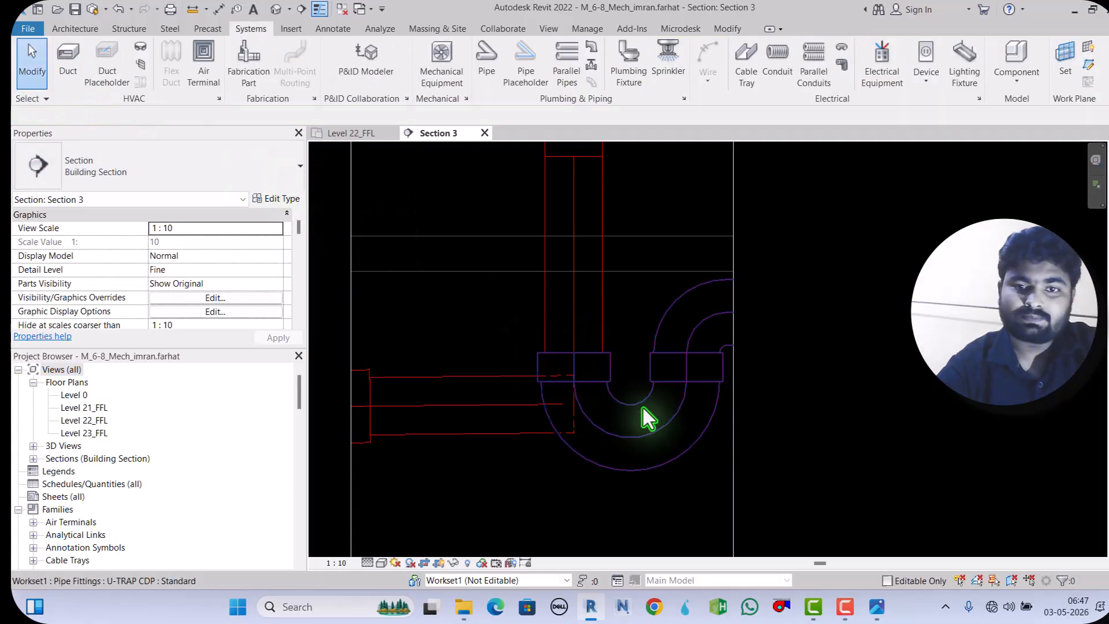
Step: Mirror the U-trap about the vertical pipe's centreline so its outlet faces the waste branch, and delete the original trap
{"action": "left_click", "coordinate": [692, 454]}
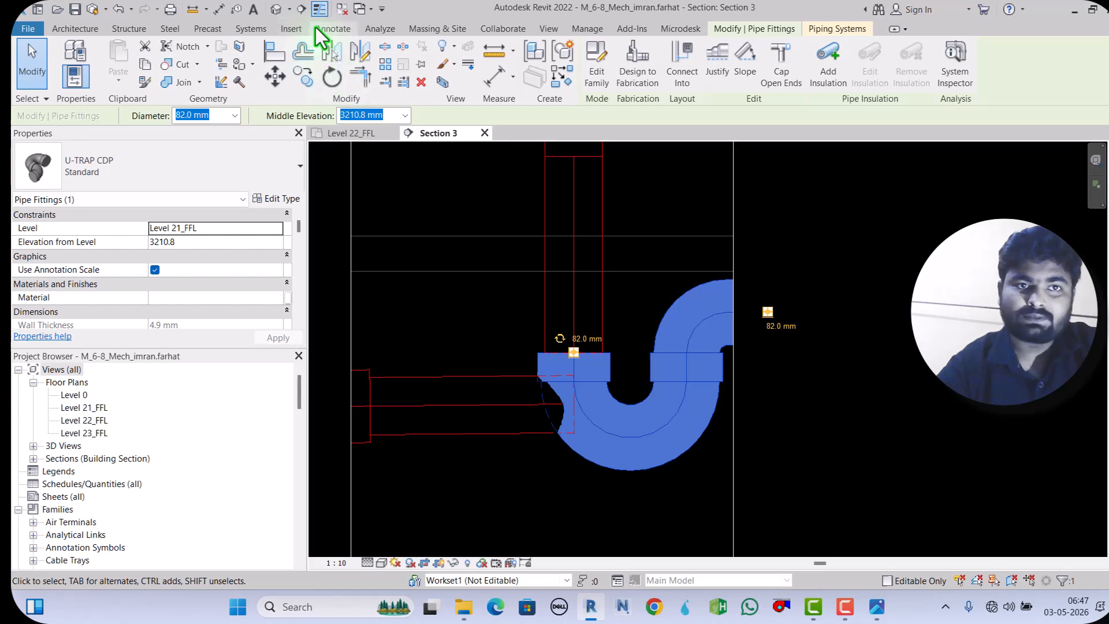
{"action": "left_click", "coordinate": [333, 53]}
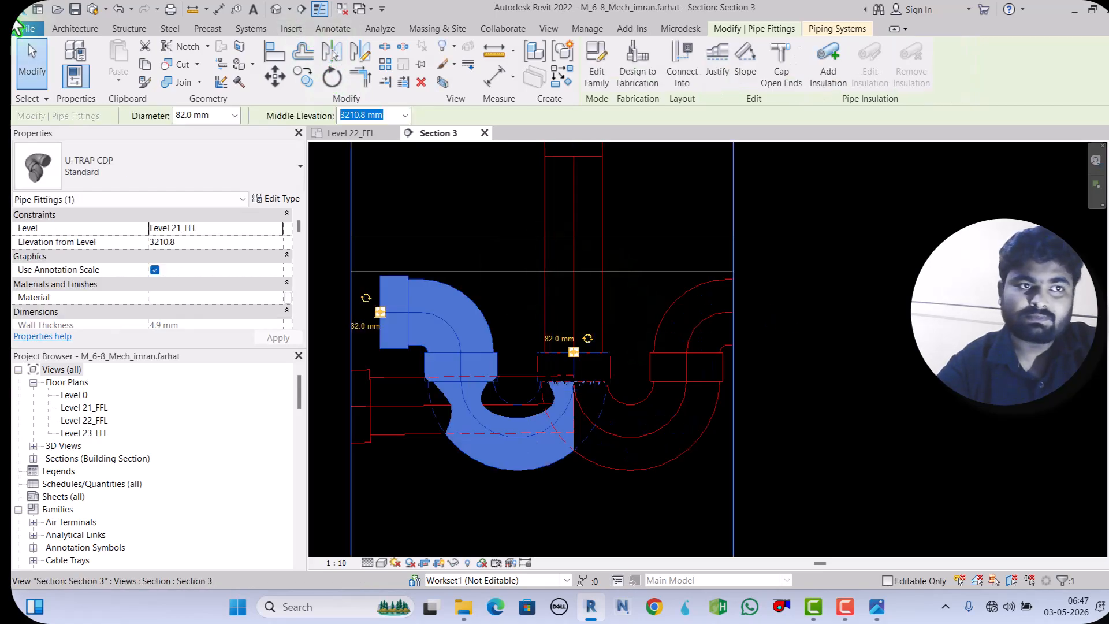
{"action": "left_click", "coordinate": [35, 68]}
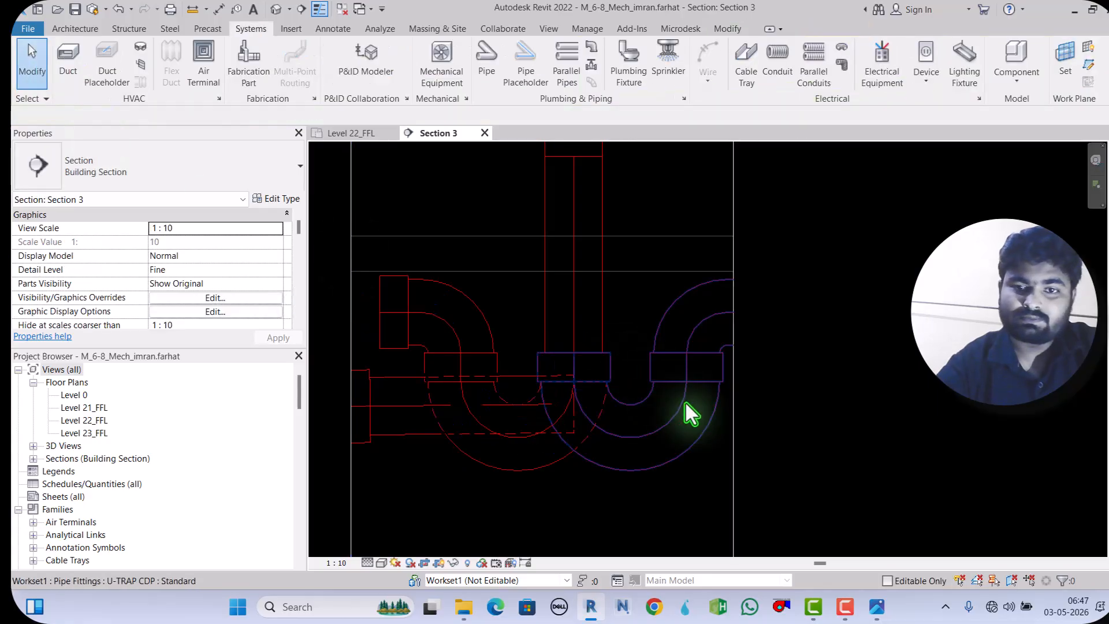
{"action": "left_click", "coordinate": [685, 403]}
{"action": "key", "text": "Delete"}
Step: Widen the section's crop boundary on the waste branch side to include the Y branch and the long waste pipe
{"action": "scroll", "coordinate": [669, 317], "scroll_direction": "down", "scroll_amount": 3}
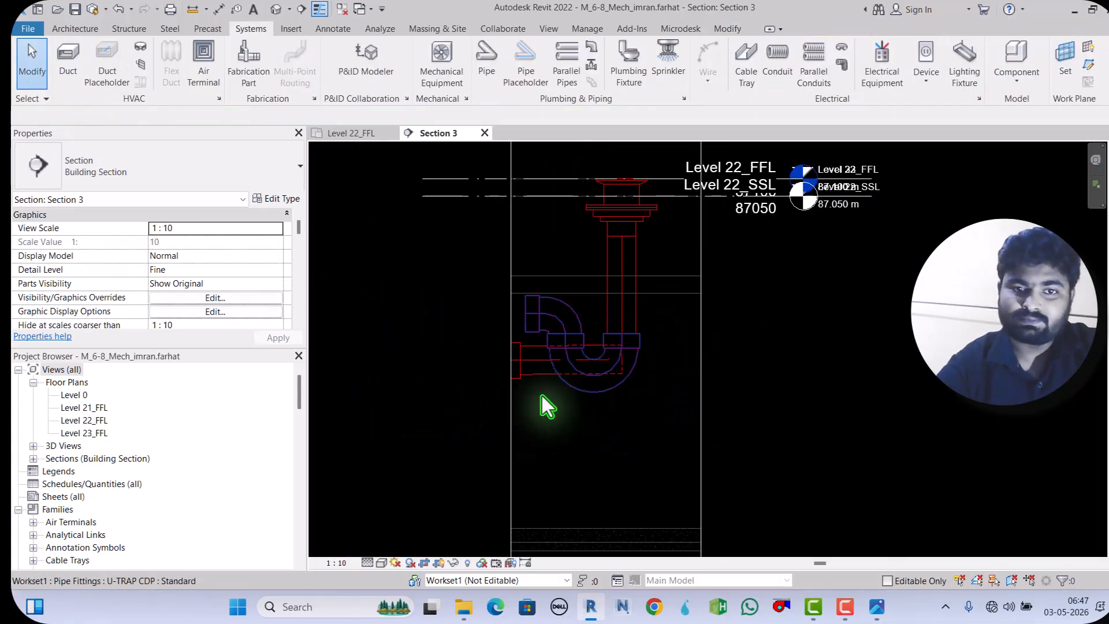
{"action": "left_click", "coordinate": [511, 411]}
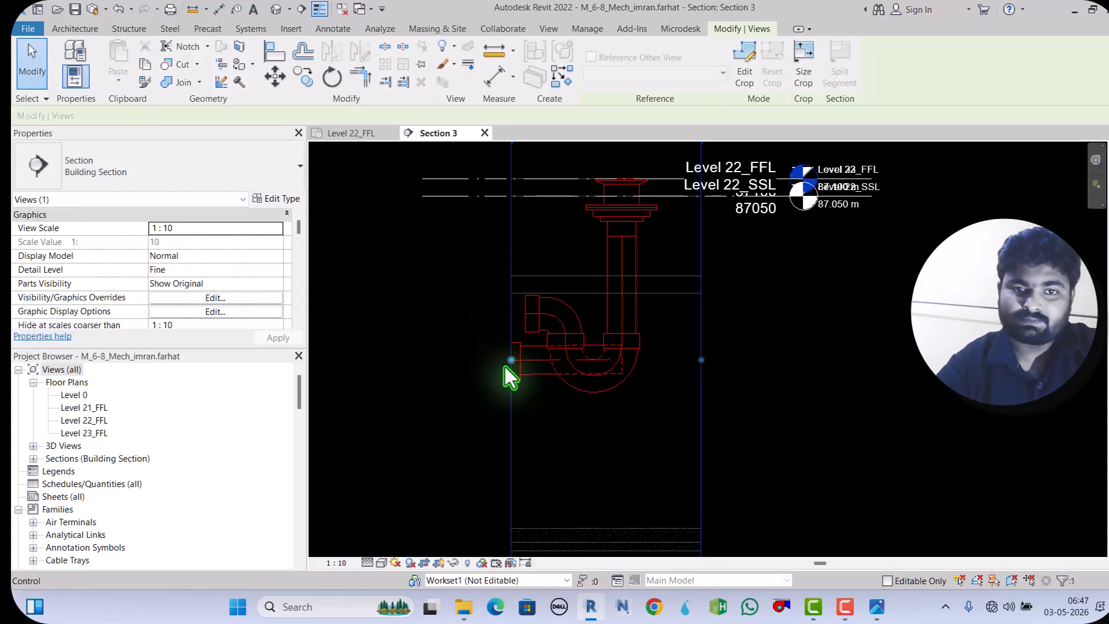
{"action": "left_click_drag", "start_coordinate": [511, 359], "coordinate": [313, 340]}
{"action": "scroll", "coordinate": [601, 302], "scroll_direction": "down", "scroll_amount": 2}
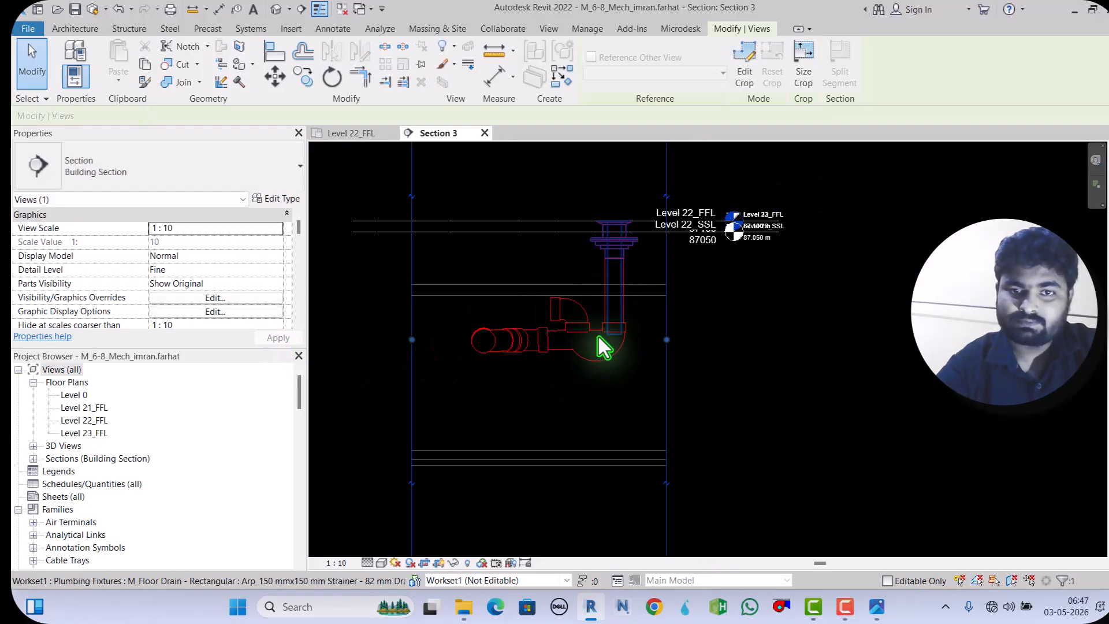
{"action": "scroll", "coordinate": [646, 312], "scroll_direction": "up", "scroll_amount": 2}
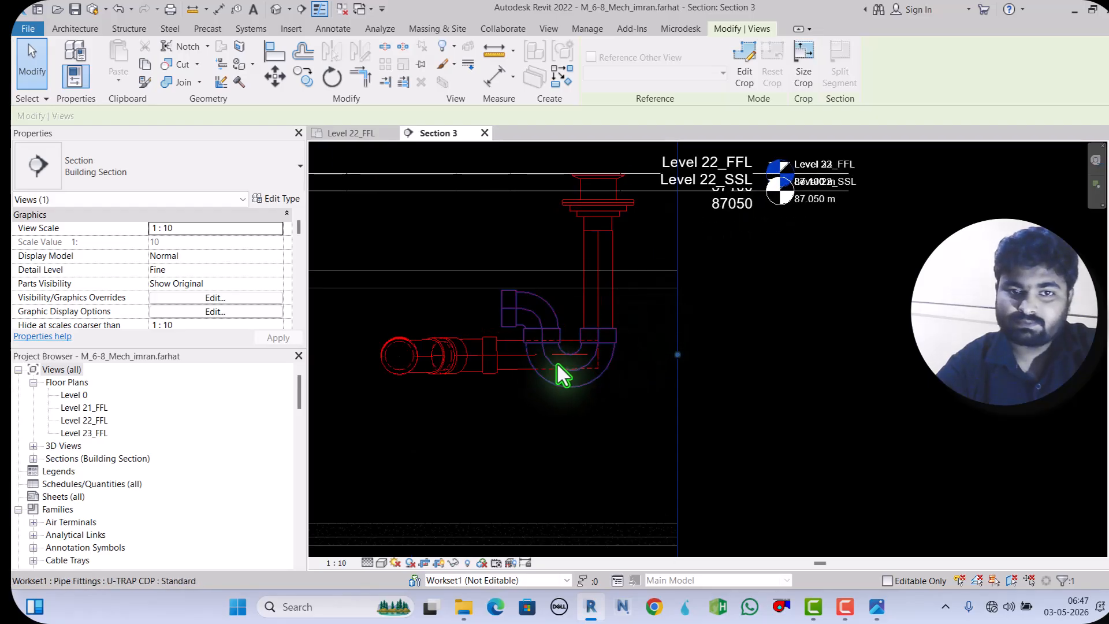
{"action": "scroll", "coordinate": [521, 338], "scroll_direction": "up", "scroll_amount": 1}
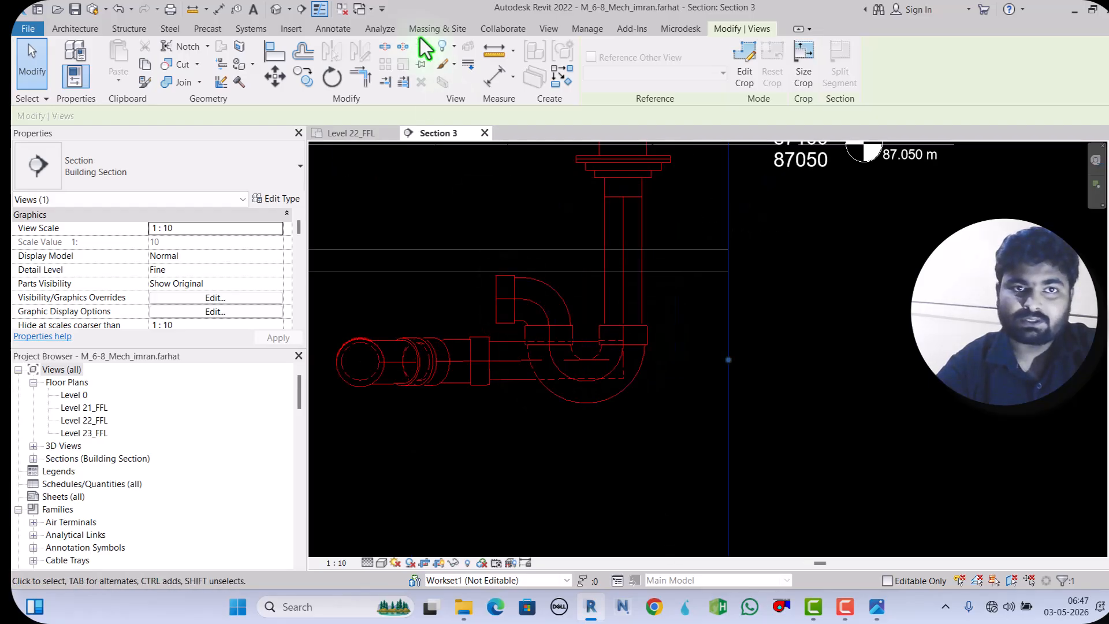
Step: Align the U-trap's outlet centreline with the centreline of the horizontal waste pipe
{"action": "left_click", "coordinate": [274, 53]}
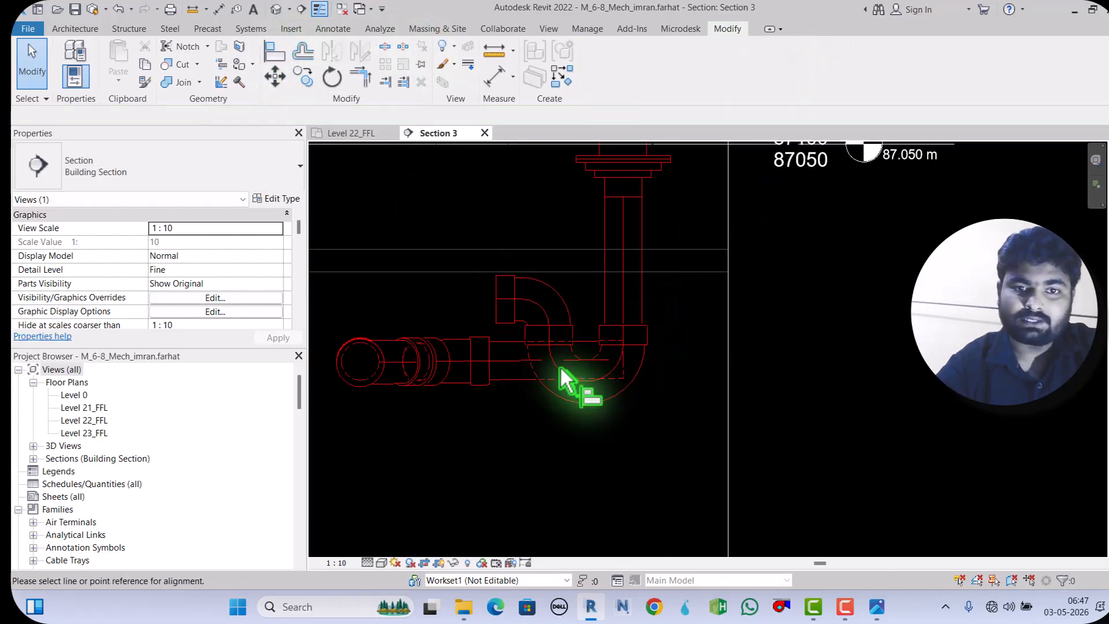
{"action": "left_click", "coordinate": [498, 300]}
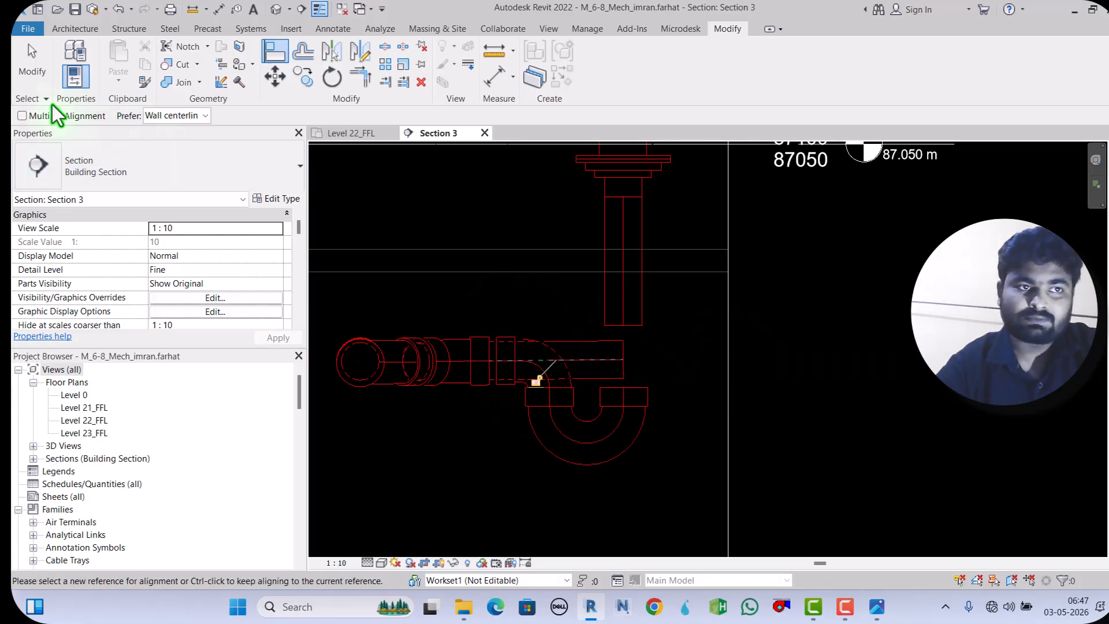
{"action": "left_click", "coordinate": [25, 73]}
Step: Extend the drain's vertical waste pipe down to the U-trap's inlet connector
{"action": "scroll", "coordinate": [668, 373], "scroll_direction": "up", "scroll_amount": 3}
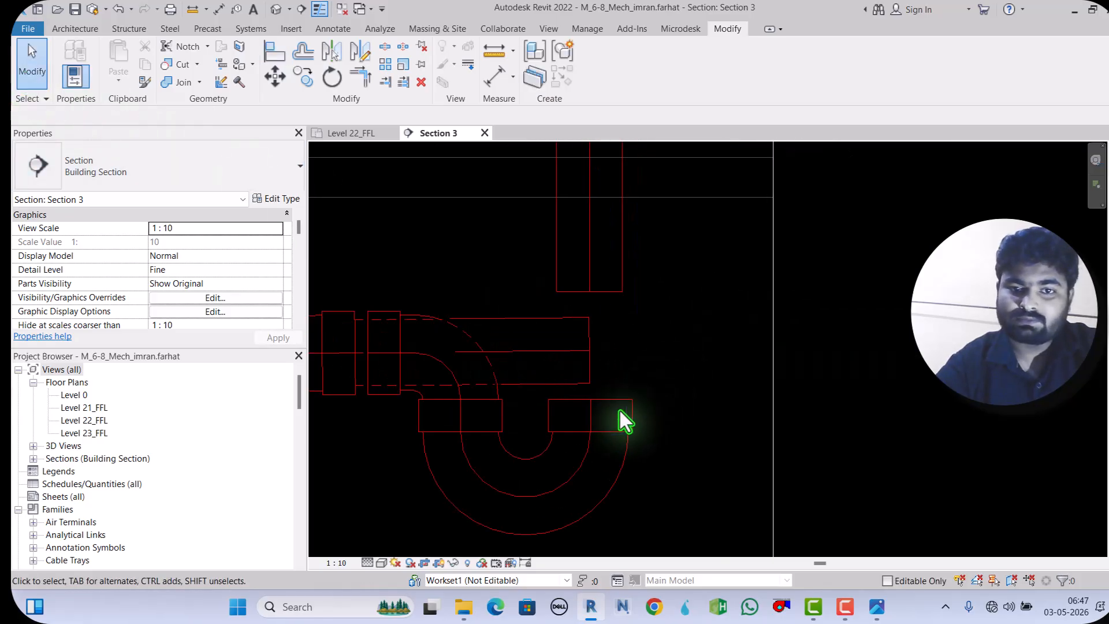
{"action": "left_click", "coordinate": [615, 376]}
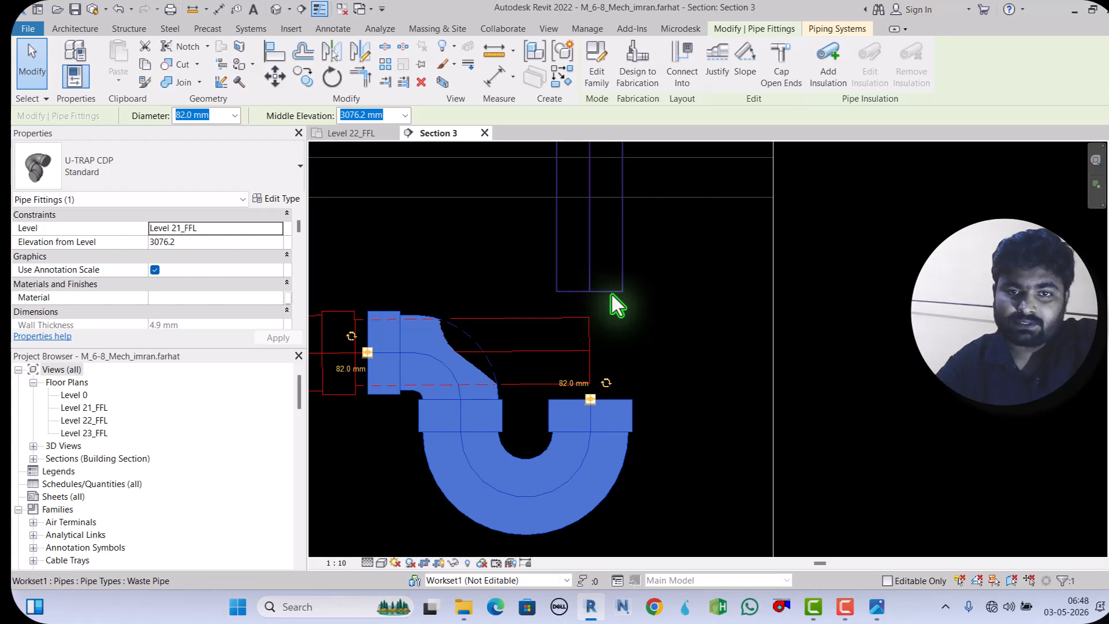
{"action": "left_click", "coordinate": [593, 289]}
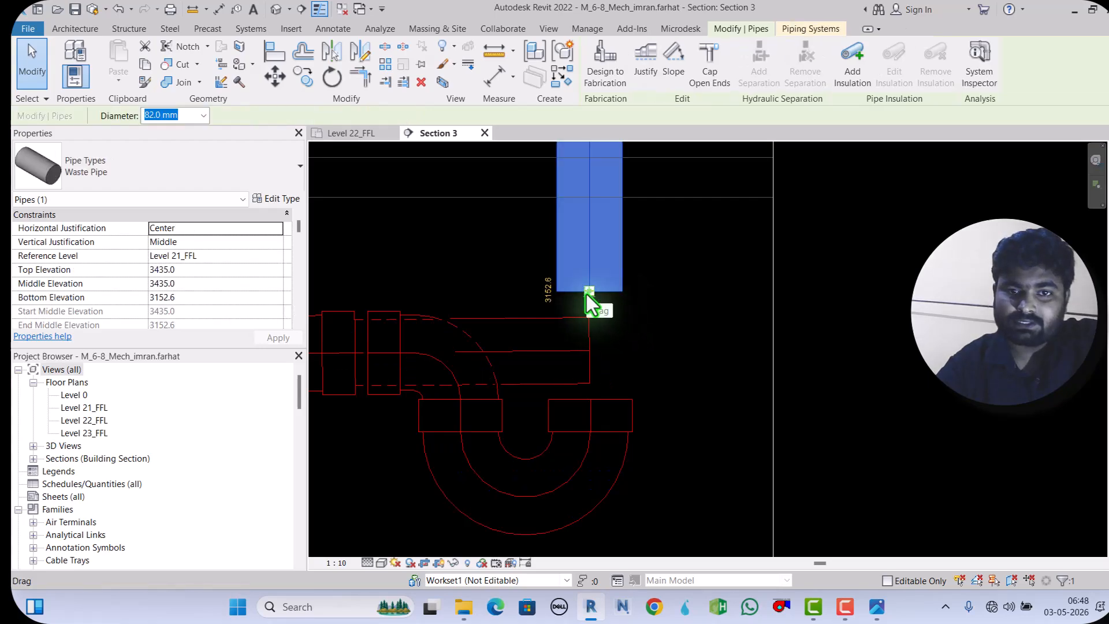
{"action": "left_click", "coordinate": [589, 293]}
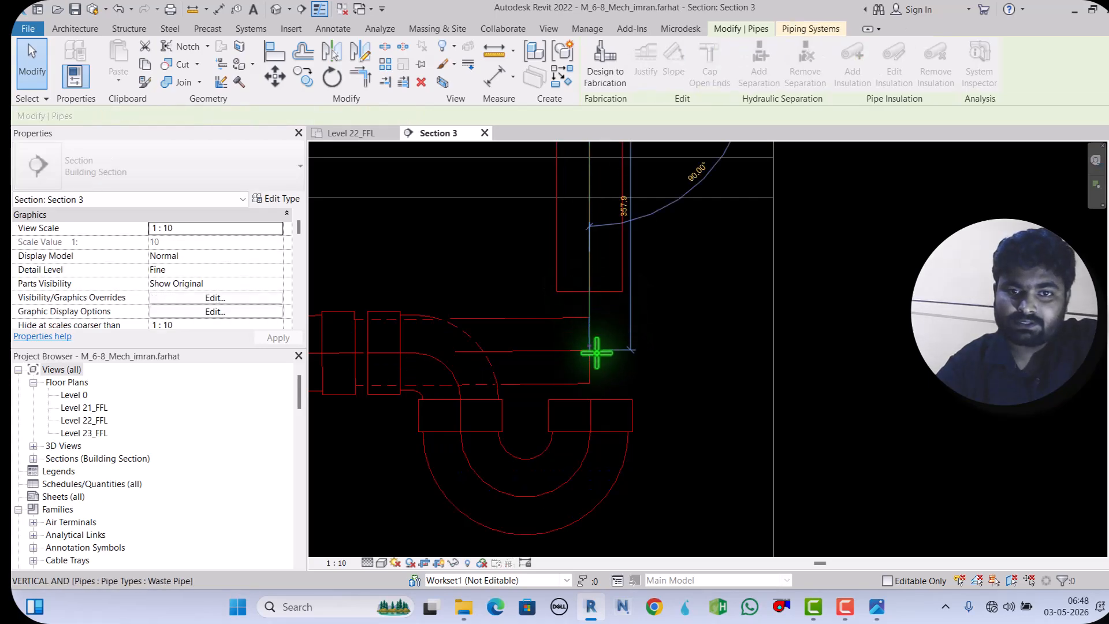
{"action": "left_click", "coordinate": [592, 403]}
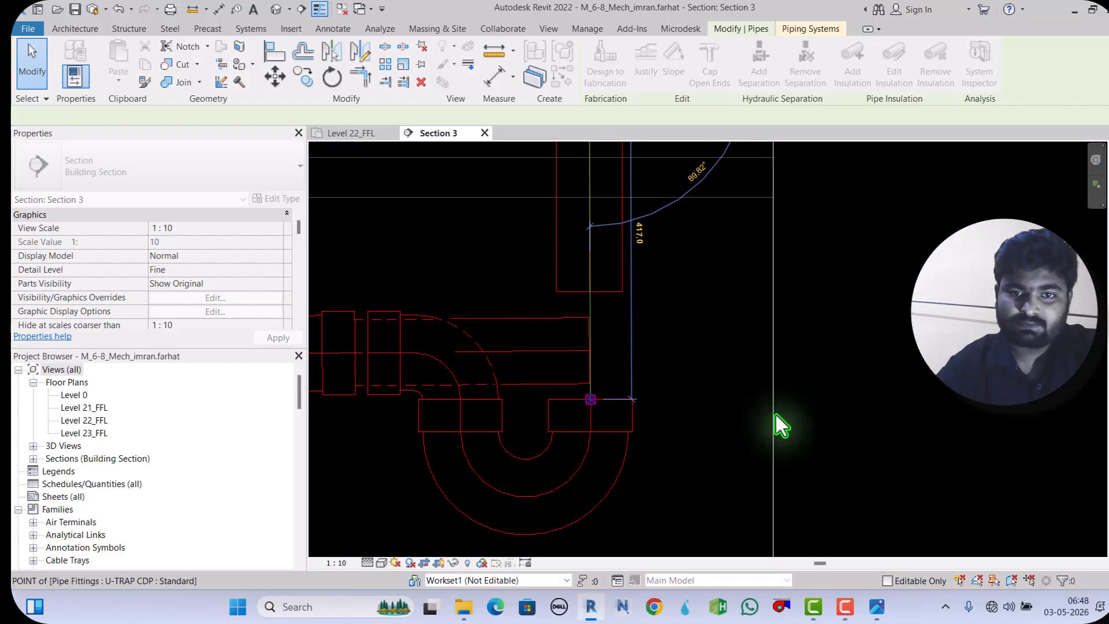
{"action": "key", "text": "Escape"}
Step: Select the horizontal waste pipe overlapping the U-trap and show it in the Level 22_FFL plan
{"action": "scroll", "coordinate": [645, 314], "scroll_direction": "down", "scroll_amount": 2}
{"action": "scroll", "coordinate": [549, 324], "scroll_direction": "up", "scroll_amount": 2}
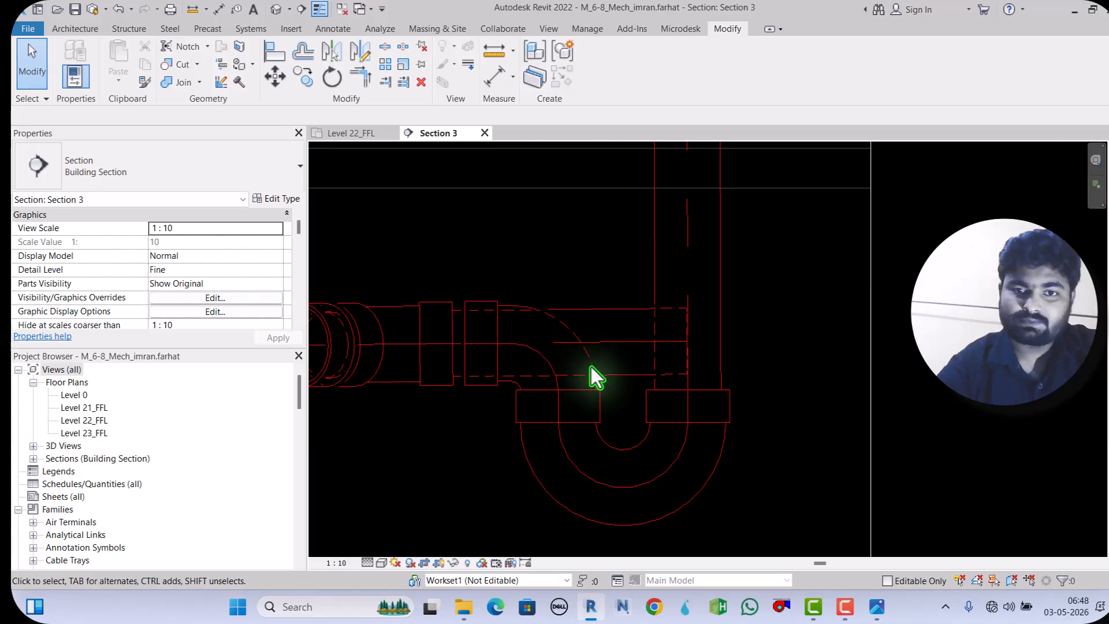
{"action": "left_click", "coordinate": [602, 372]}
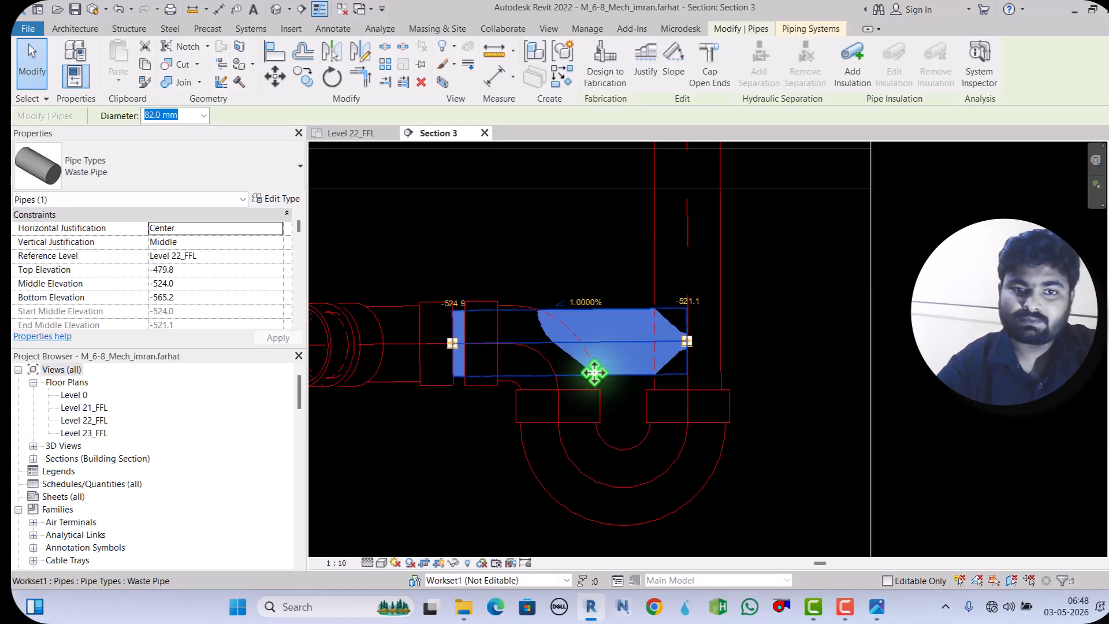
{"action": "left_click", "coordinate": [348, 133]}
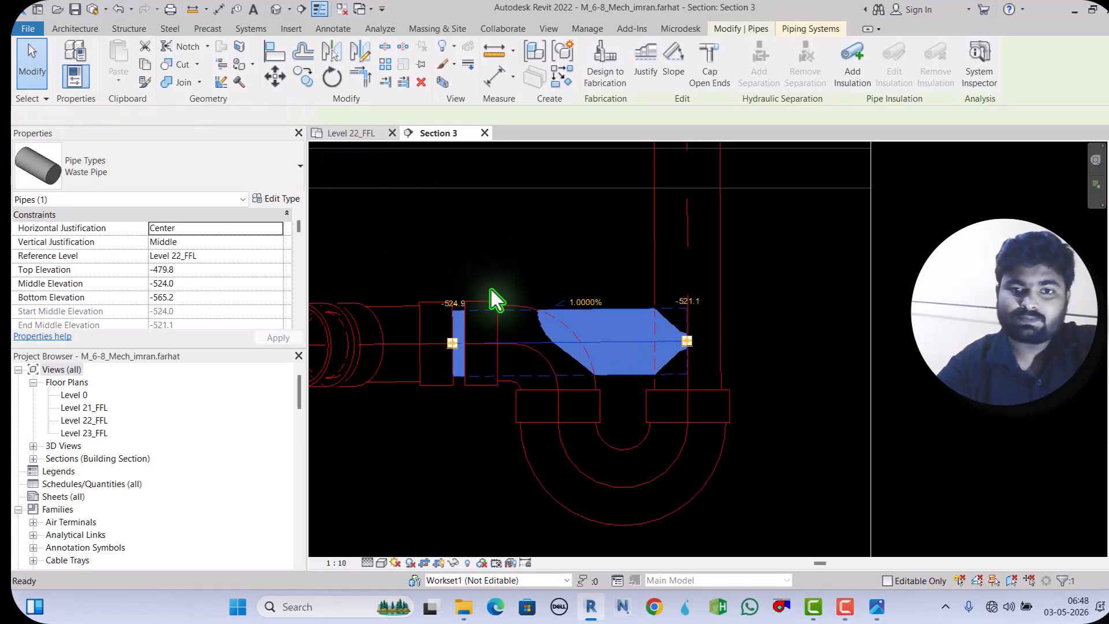
{"action": "scroll", "coordinate": [570, 307], "scroll_direction": "up", "scroll_amount": 1}
{"action": "scroll", "coordinate": [570, 307], "scroll_direction": "up", "scroll_amount": 2}
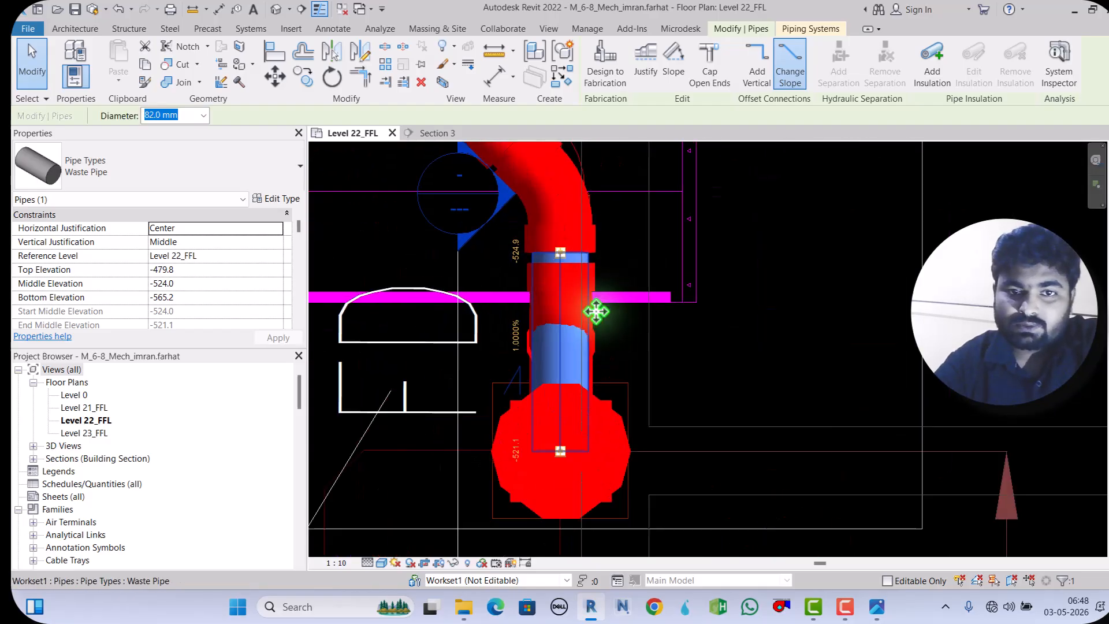
{"action": "scroll", "coordinate": [574, 275], "scroll_direction": "up", "scroll_amount": 1}
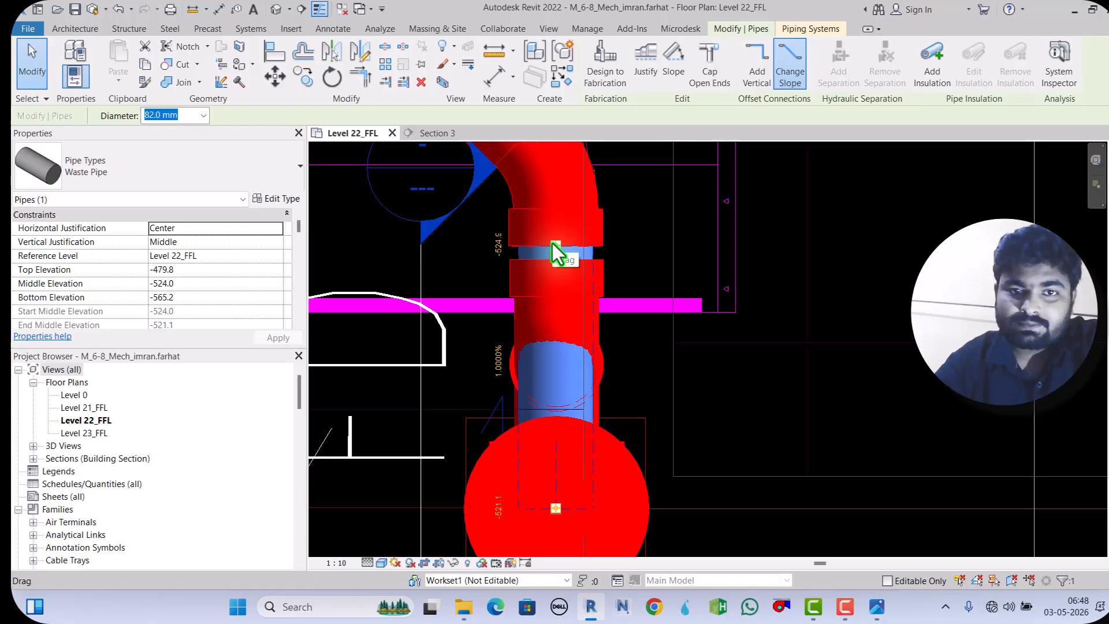
{"action": "left_click_drag", "start_coordinate": [556, 247], "coordinate": [556, 255]}
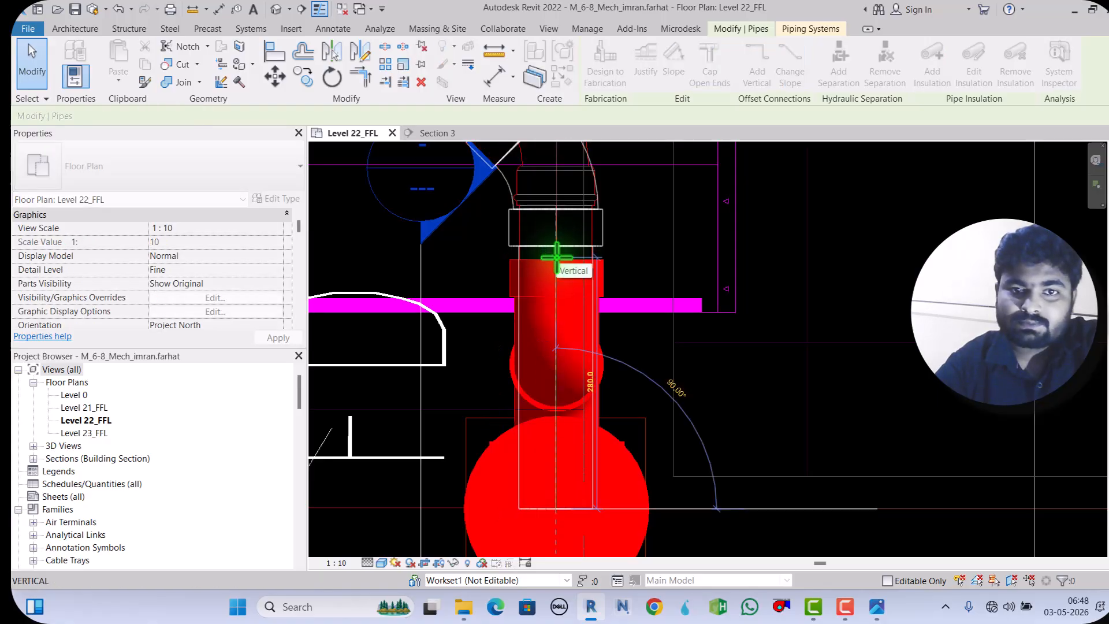
{"action": "left_click_drag", "start_coordinate": [556, 257], "coordinate": [712, 300]}
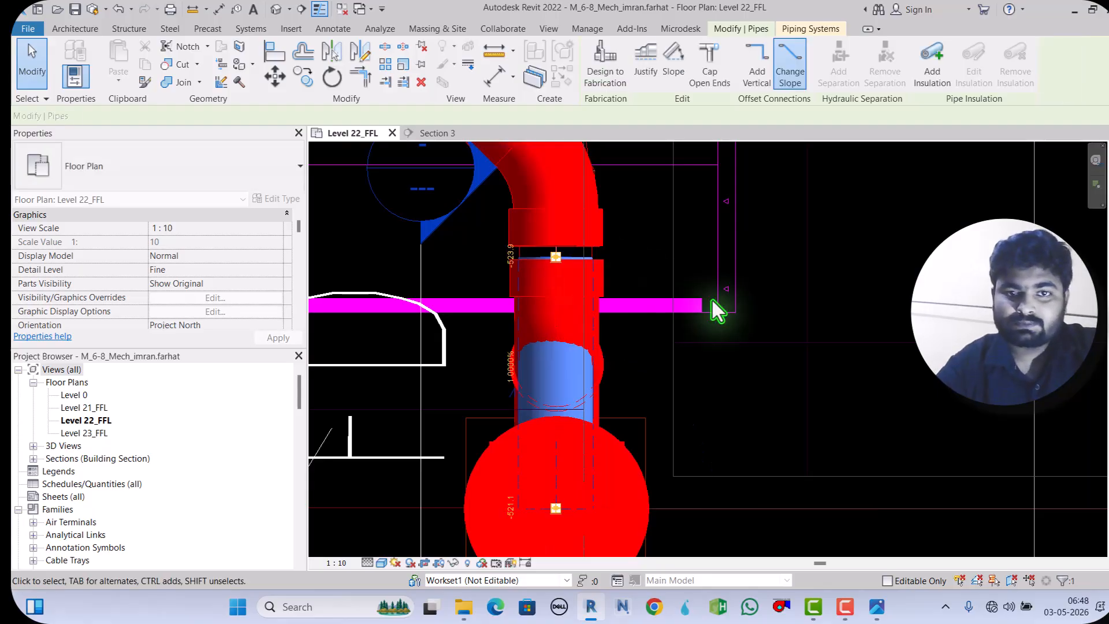
{"action": "left_click", "coordinate": [647, 274]}
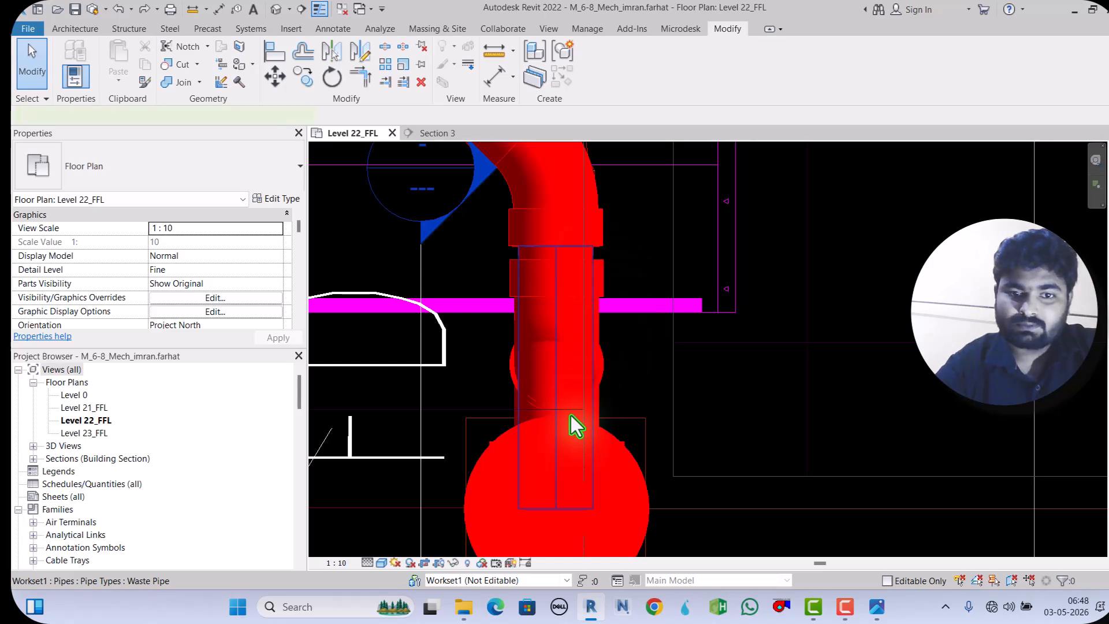
Step: Shorten the horizontal waste pipe by pulling its drain-side end back to the U-trap's outlet connector
{"action": "left_click", "coordinate": [546, 494]}
{"action": "left_click", "coordinate": [556, 509]}
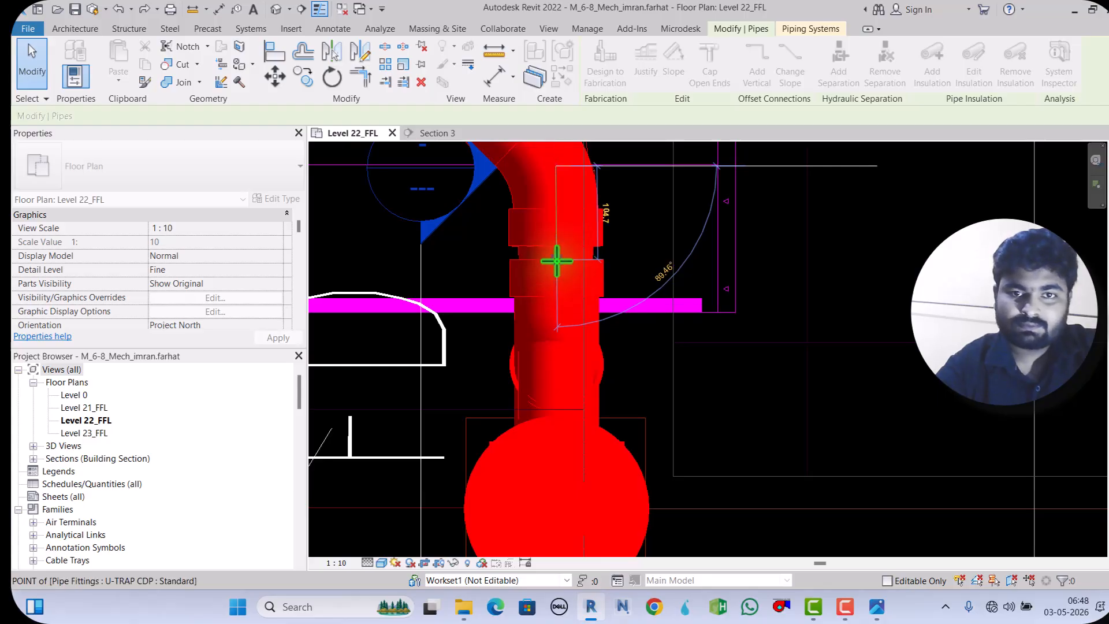
{"action": "left_click_drag", "start_coordinate": [557, 262], "coordinate": [557, 260]}
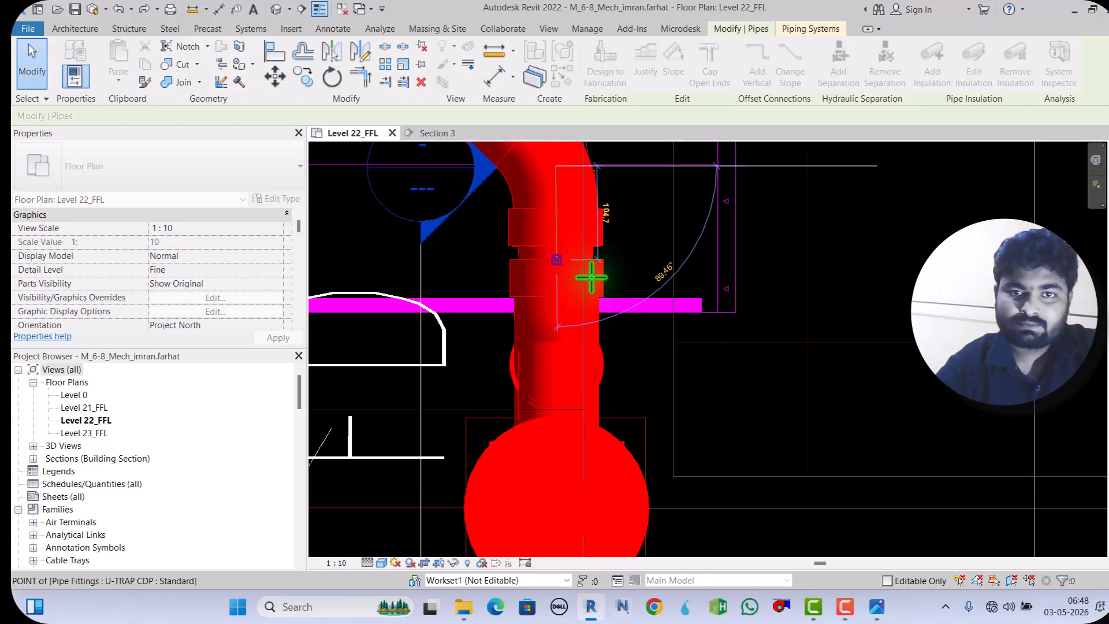
{"action": "left_click", "coordinate": [723, 331]}
Step: Select the drain, U-trap and adjoining waste piping in Section 3 and isolate them in a 3D section box
{"action": "left_click", "coordinate": [444, 133]}
{"action": "scroll", "coordinate": [556, 331], "scroll_direction": "down", "scroll_amount": 2}
{"action": "left_click_drag", "start_coordinate": [668, 470], "coordinate": [461, 304]}
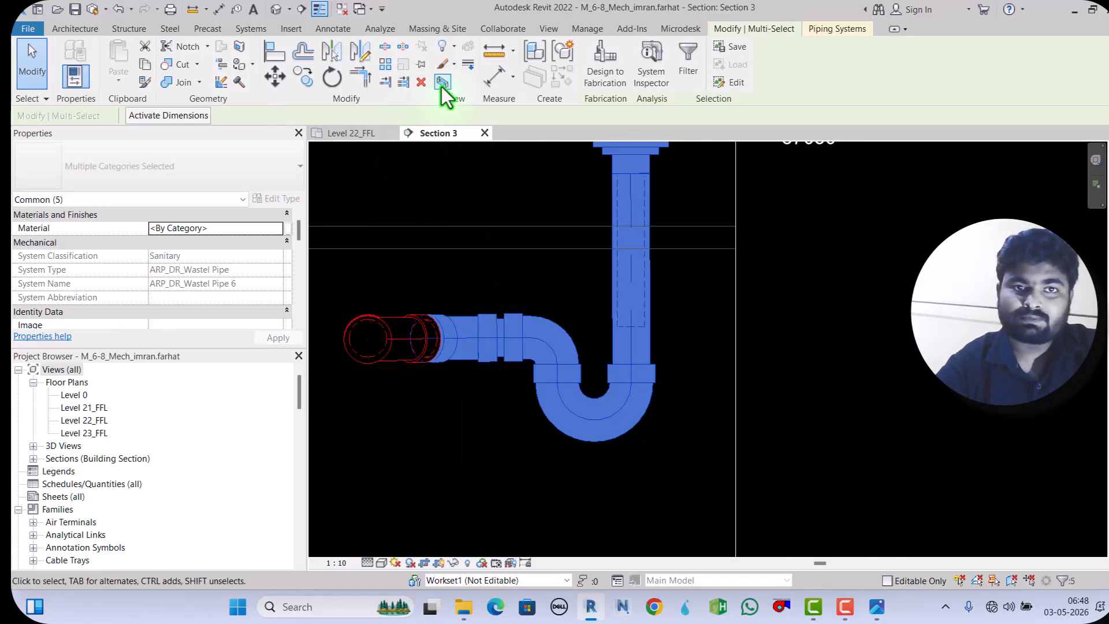
{"action": "key", "text": "b"}
{"action": "key", "text": "x"}
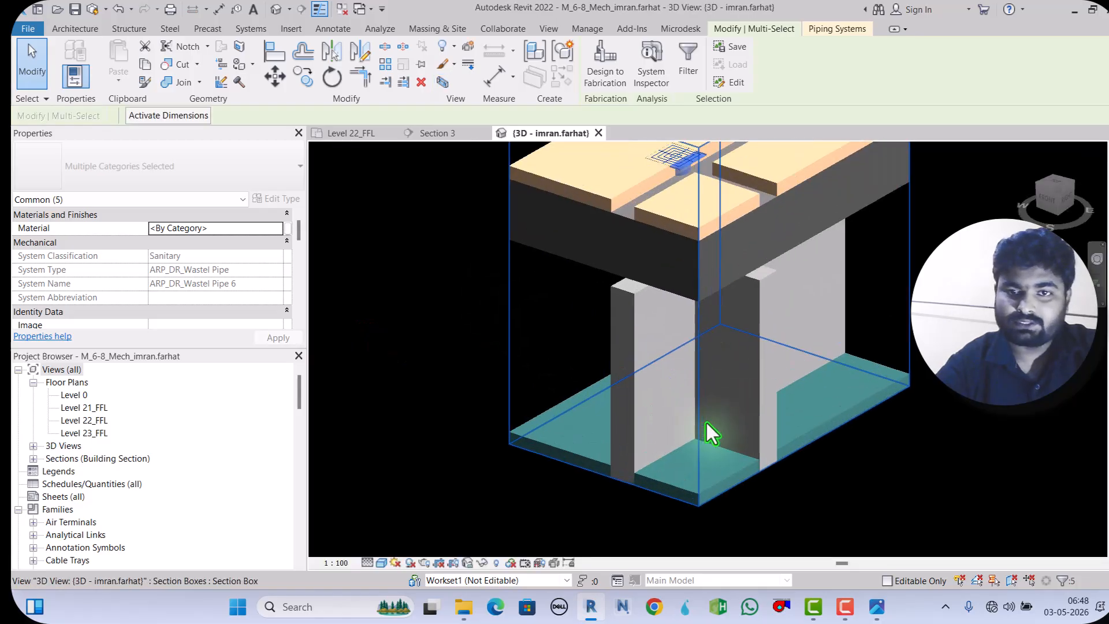
{"action": "middle_click_drag", "start_coordinate": [490, 412], "coordinate": [699, 323], "text": "shift"}
{"action": "left_click", "coordinate": [685, 513]}
{"action": "middle_click_drag", "start_coordinate": [685, 513], "coordinate": [591, 480], "text": "shift"}
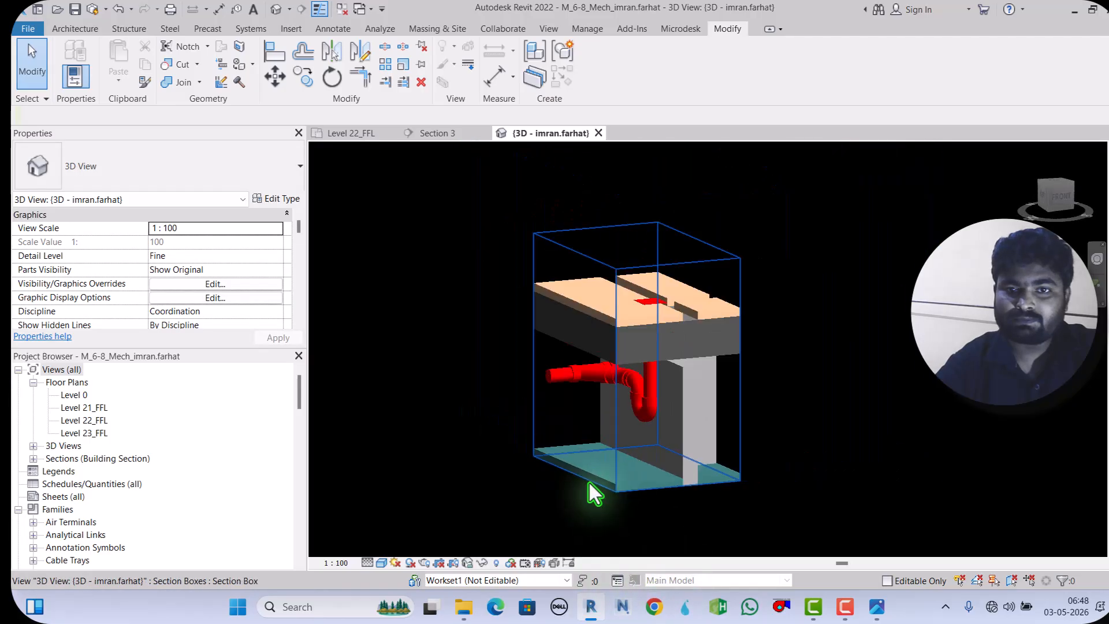
Step: Lower the top face of the 3D section box below the floor slab to expose the waste piping
{"action": "left_click", "coordinate": [681, 262]}
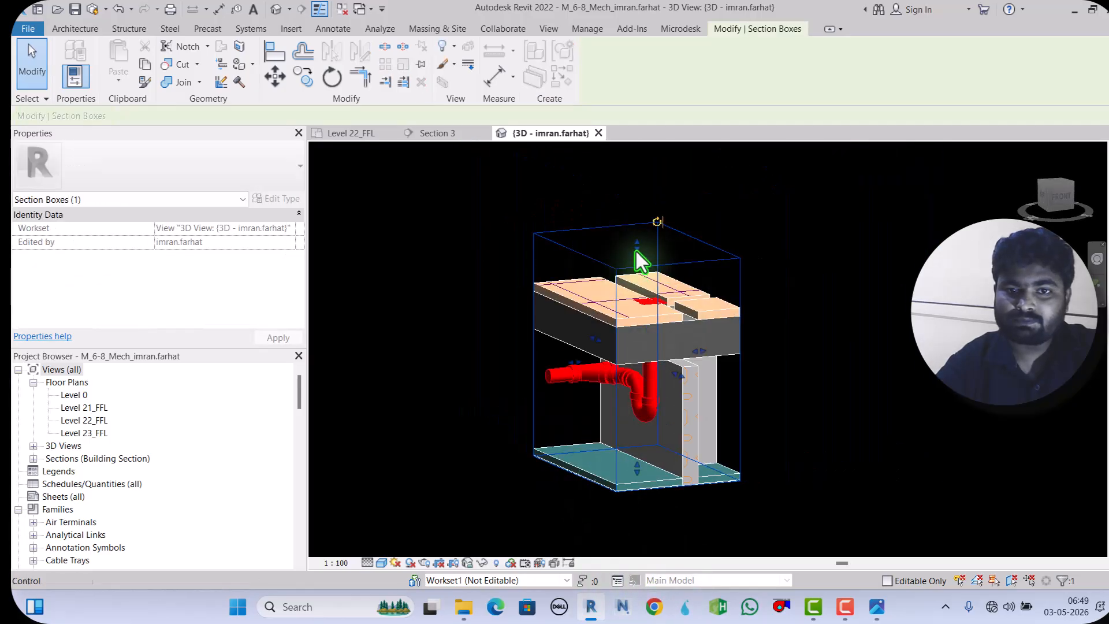
{"action": "left_click_drag", "start_coordinate": [641, 344], "coordinate": [643, 350]}
{"action": "scroll", "coordinate": [648, 383], "scroll_direction": "up", "scroll_amount": 3}
{"action": "middle_click_drag", "start_coordinate": [722, 410], "coordinate": [658, 455], "text": "shift"}
{"action": "scroll", "coordinate": [653, 445], "scroll_direction": "up", "scroll_amount": 3}
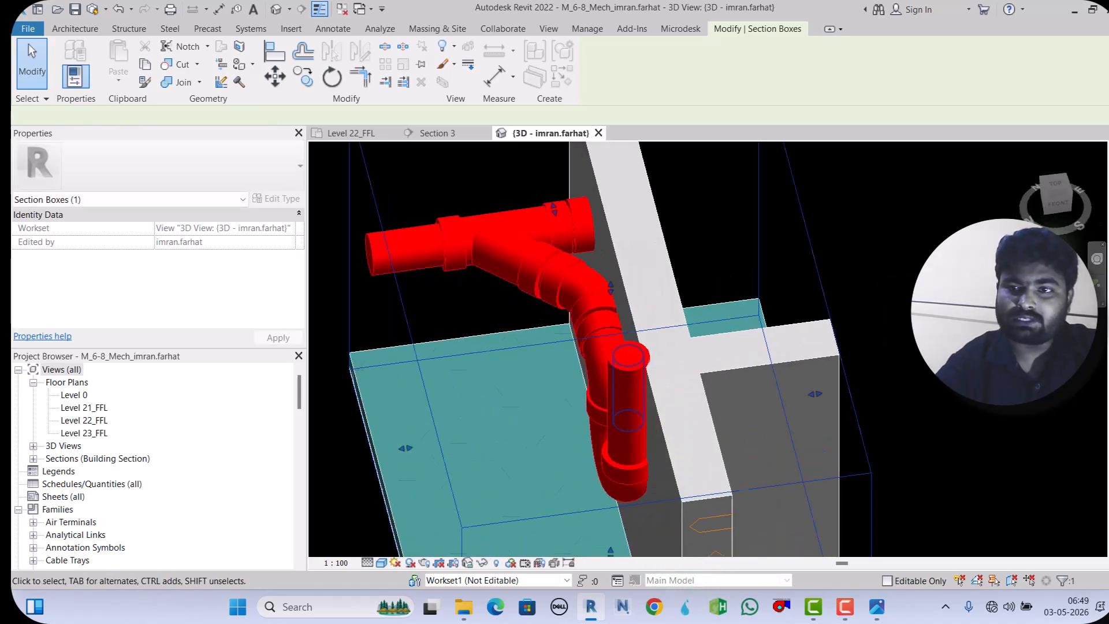
Step: Select the floor drain and check the clearance between its U-trap branch and the wall in the 3D top view
{"action": "left_click", "coordinate": [635, 411]}
{"action": "left_click", "coordinate": [1056, 184]}
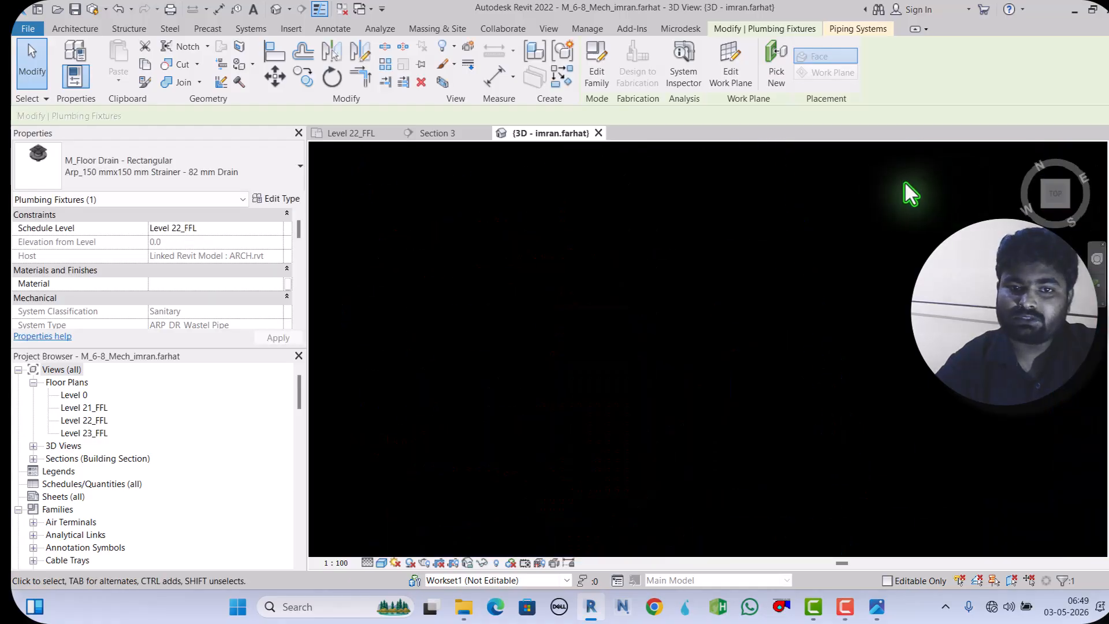
{"action": "scroll", "coordinate": [602, 384], "scroll_direction": "down", "scroll_amount": 3}
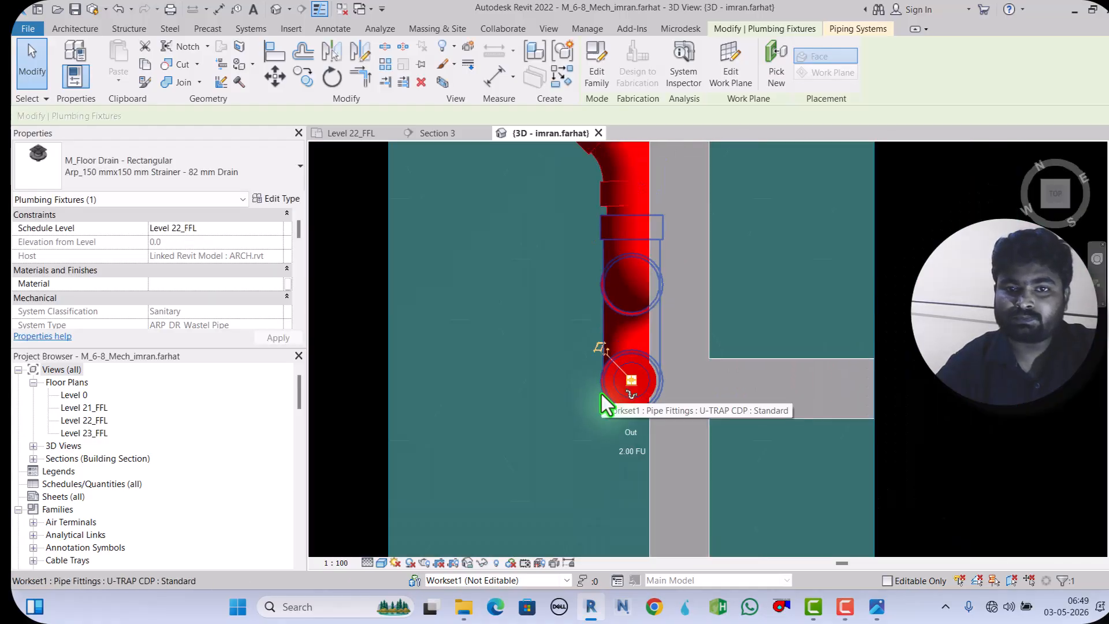
{"action": "scroll", "coordinate": [602, 394], "scroll_direction": "down", "scroll_amount": 2}
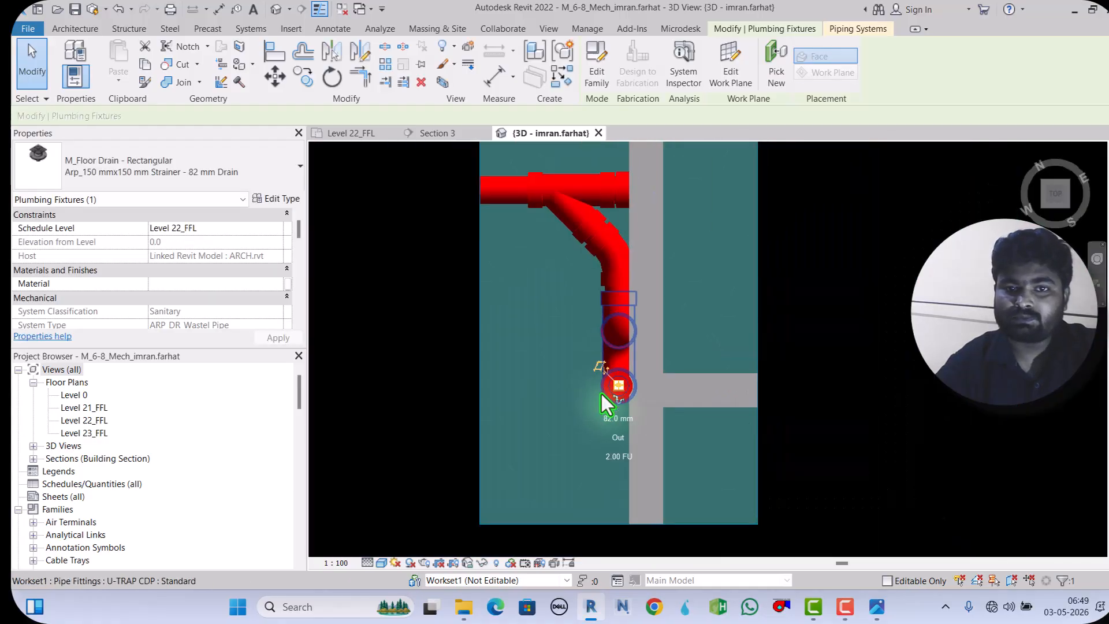
Step: In the Level 22_FFL plan, select the floor drain's whole branch plus the reducing Y branch and nudge them along the waste pipe, away from the wall
{"action": "left_click", "coordinate": [351, 133]}
{"action": "scroll", "coordinate": [676, 355], "scroll_direction": "down", "scroll_amount": 3}
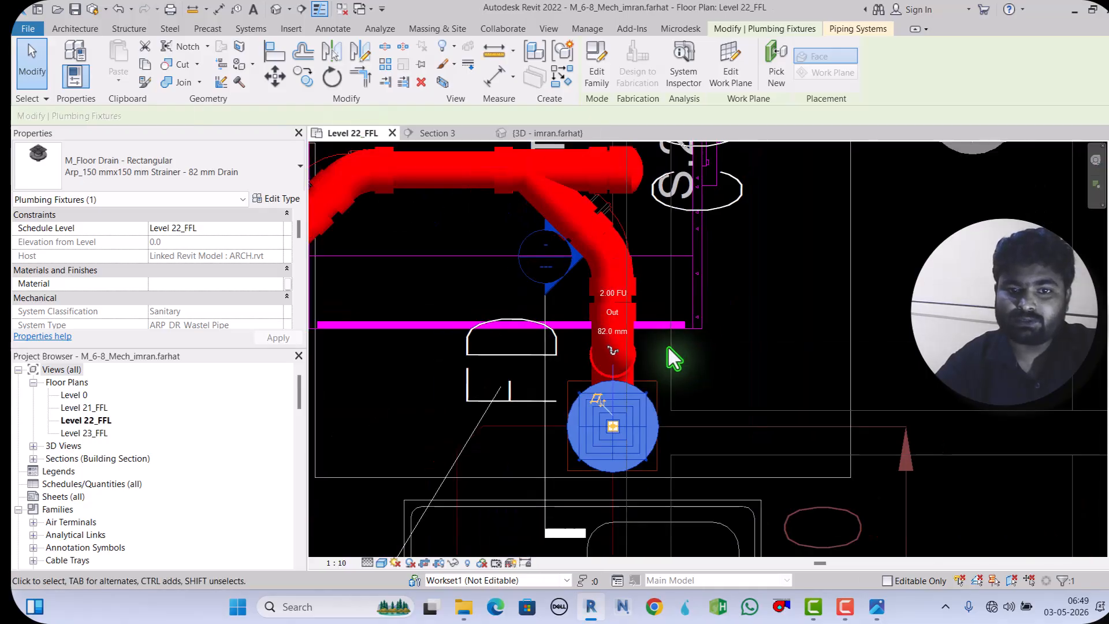
{"action": "left_click", "coordinate": [673, 424]}
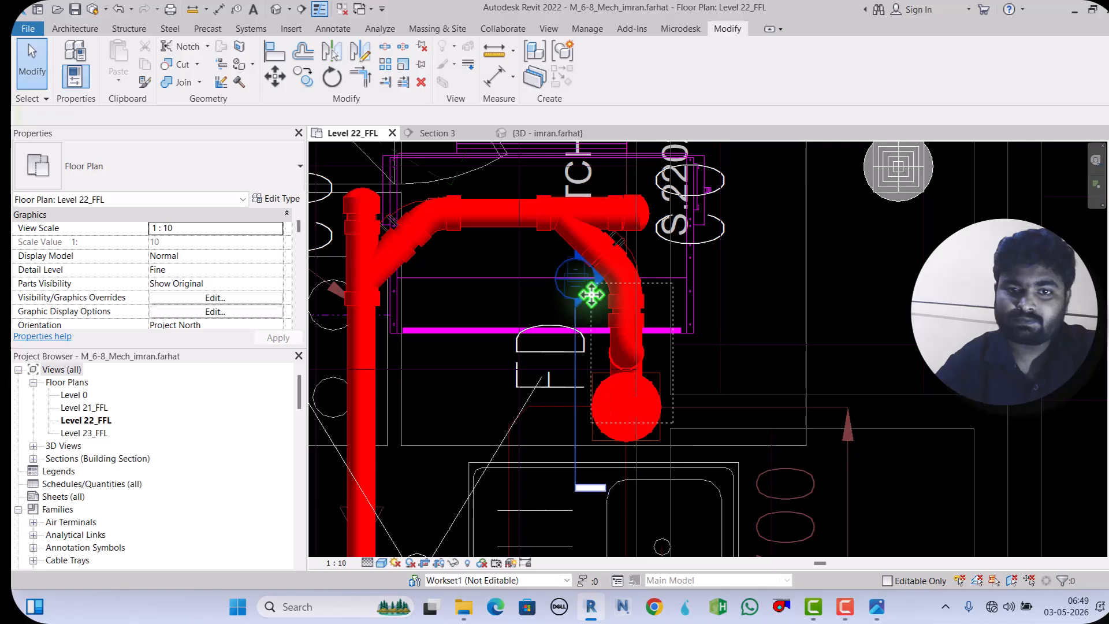
{"action": "left_click", "coordinate": [591, 284]}
{"action": "key", "text": "Escape"}
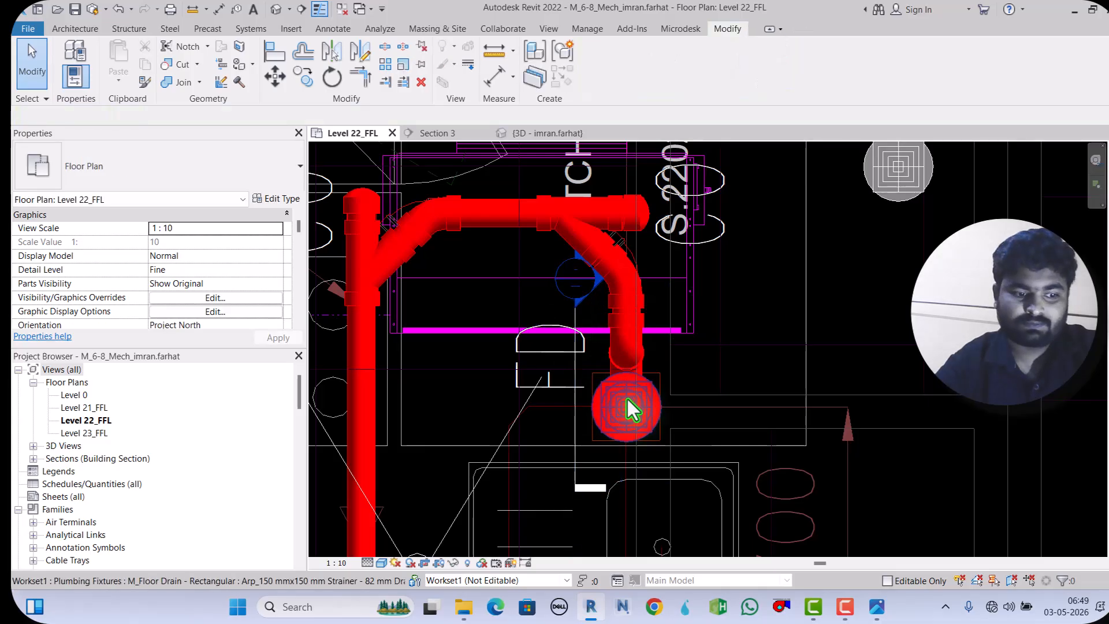
{"action": "key", "text": "Tab"}
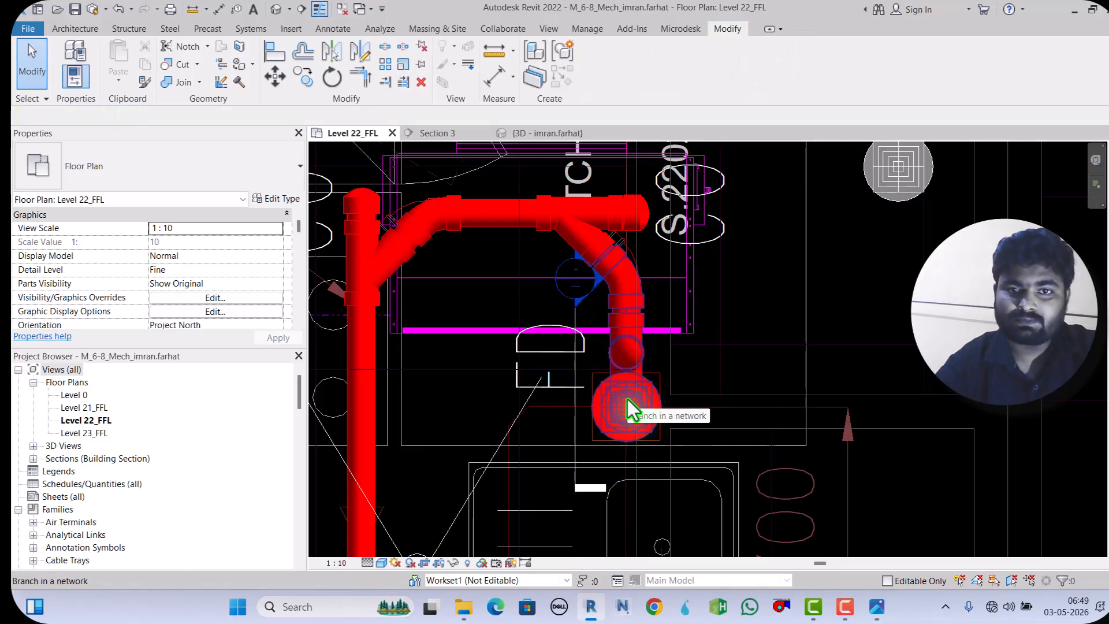
{"action": "left_click", "coordinate": [627, 400]}
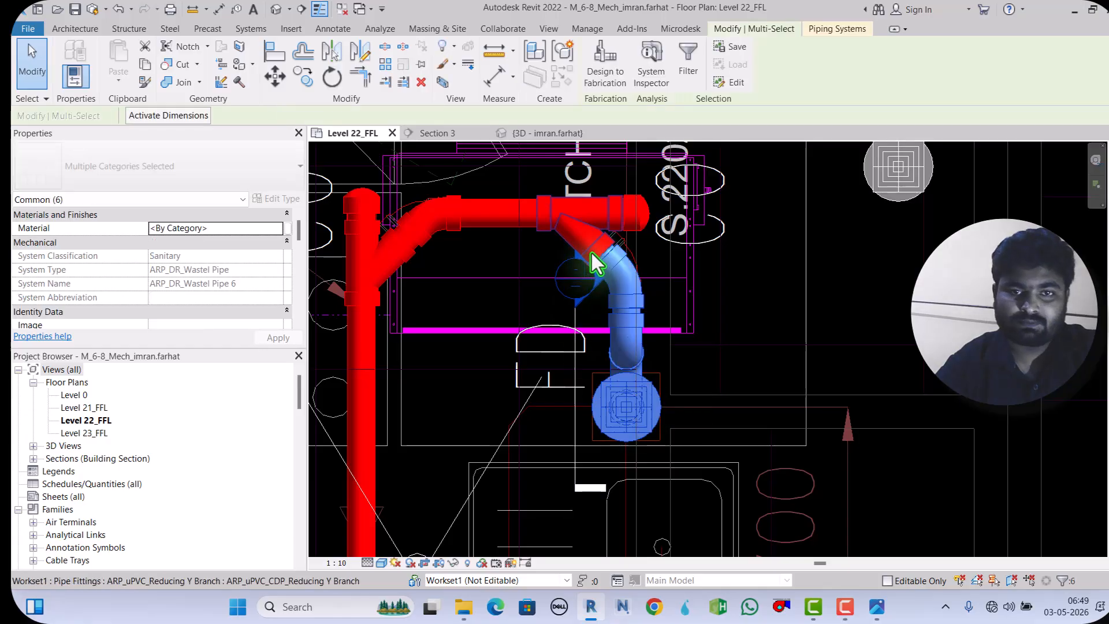
{"action": "left_click", "coordinate": [592, 253], "text": "ctrl"}
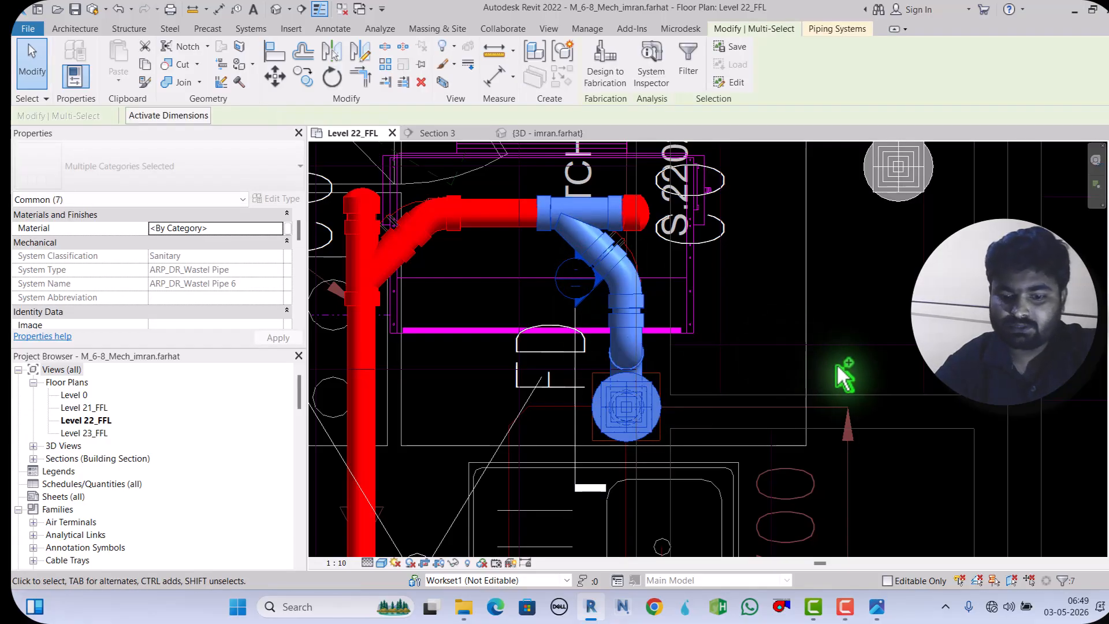
{"action": "key", "text": "Left"}
{"action": "key", "text": "Left"}
{"action": "key", "text": "Left"}
{"action": "key", "text": "Left"}
{"action": "key", "text": "Left"}
{"action": "key", "text": "Left"}
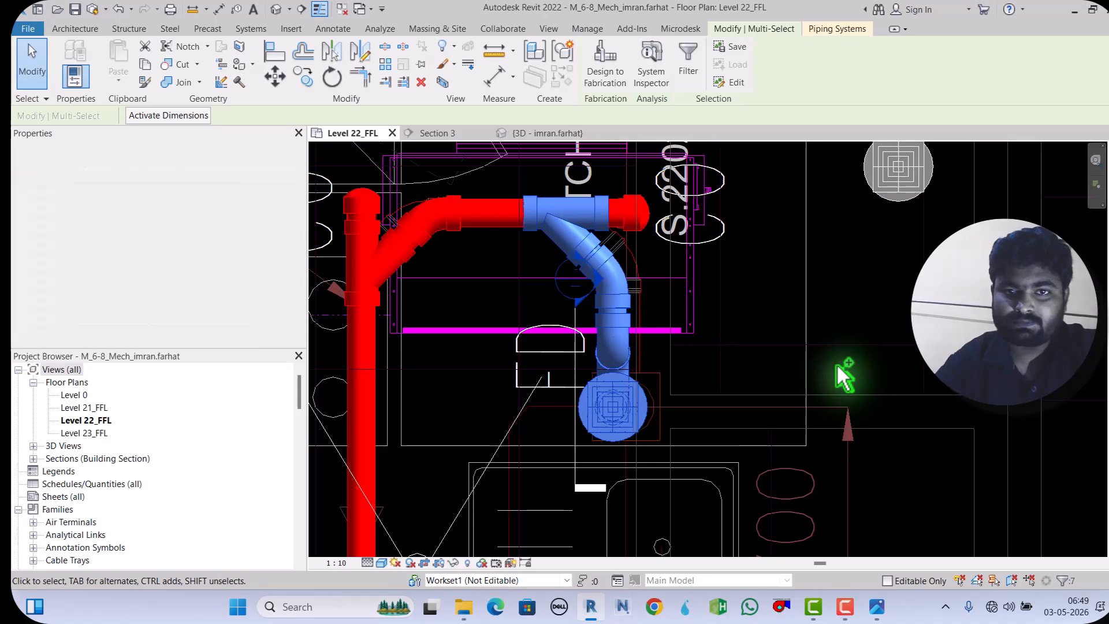
{"action": "key", "text": "Left"}
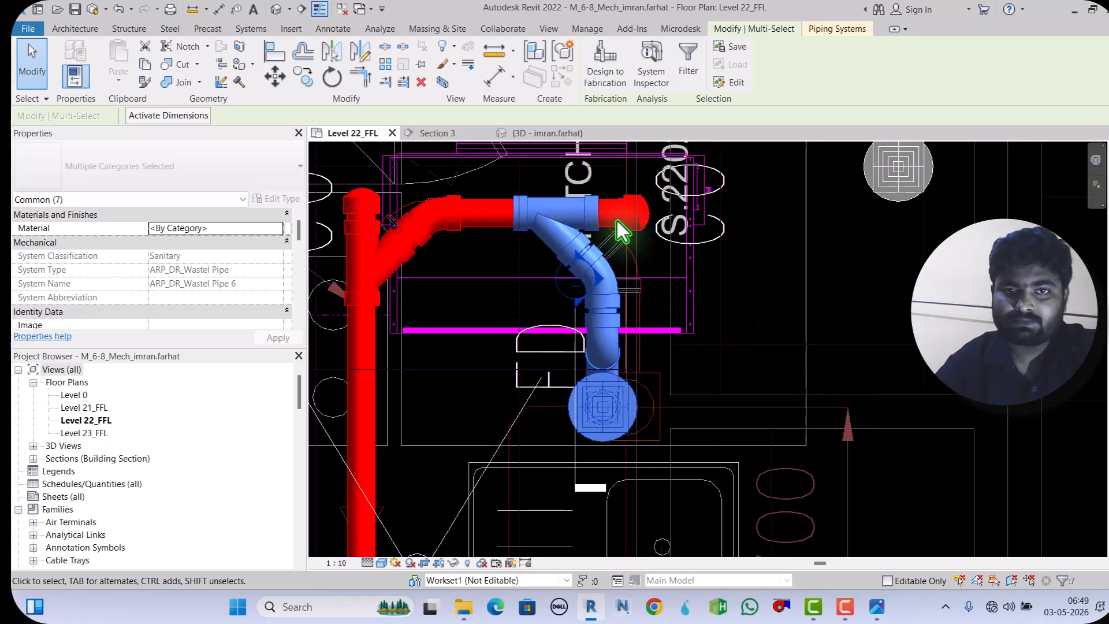
Step: Examine the moved drain branch and the access plug at the waste pipe's end against the wall in the 3D view
{"action": "left_click", "coordinate": [561, 133]}
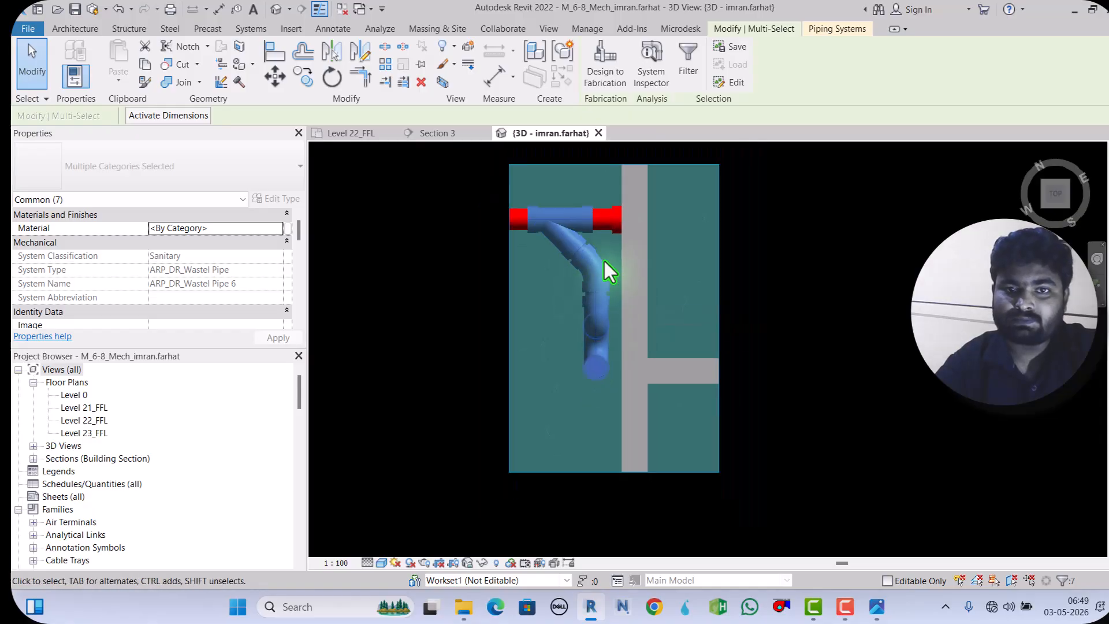
{"action": "scroll", "coordinate": [626, 196], "scroll_direction": "up", "scroll_amount": 5}
{"action": "middle_click_drag", "start_coordinate": [575, 359], "coordinate": [477, 184], "text": "shift"}
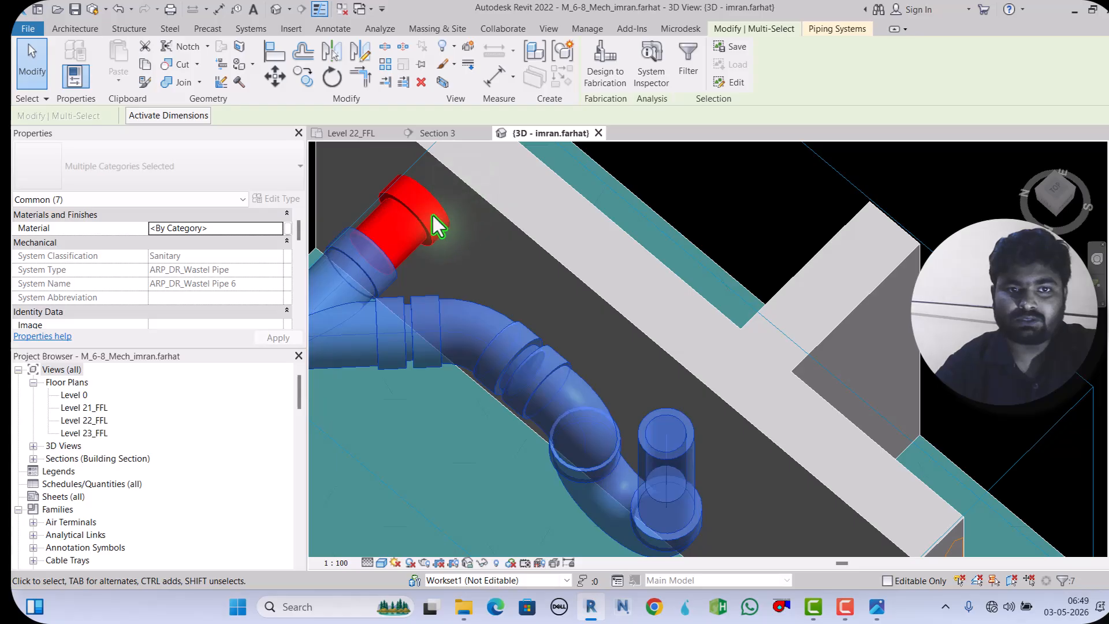
{"action": "left_click", "coordinate": [1061, 192]}
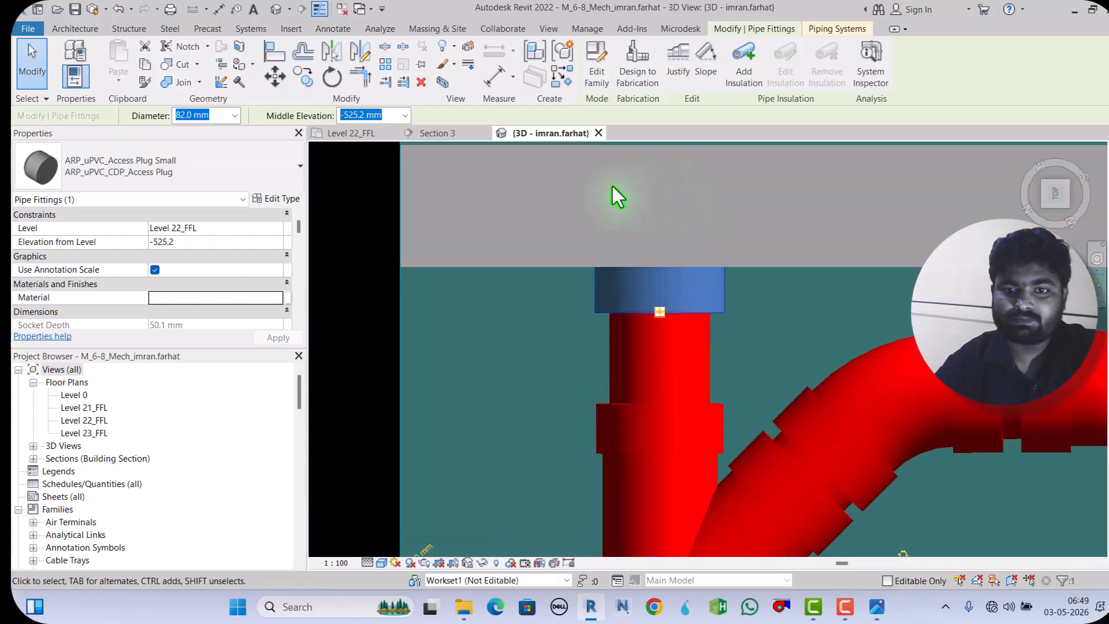
{"action": "type", "text": "-525.5"}
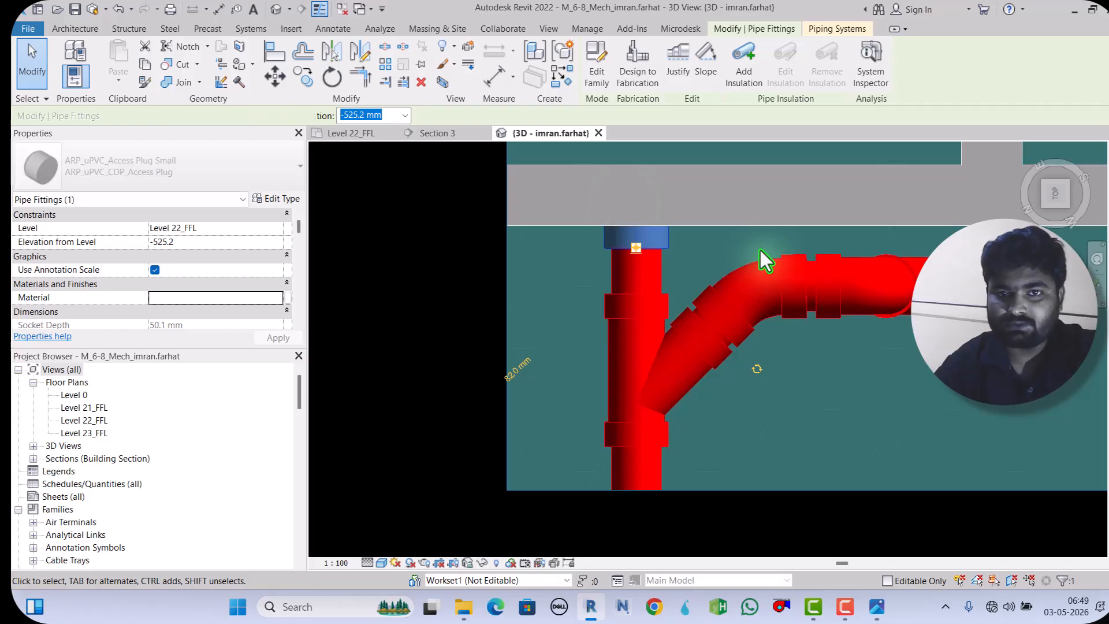
Step: Nudge the access plug at the waste pipe's end away from the wall in the 3D top view
{"action": "key", "text": "Return"}
{"action": "key", "text": "Down"}
{"action": "key", "text": "Down"}
{"action": "key", "text": "Down"}
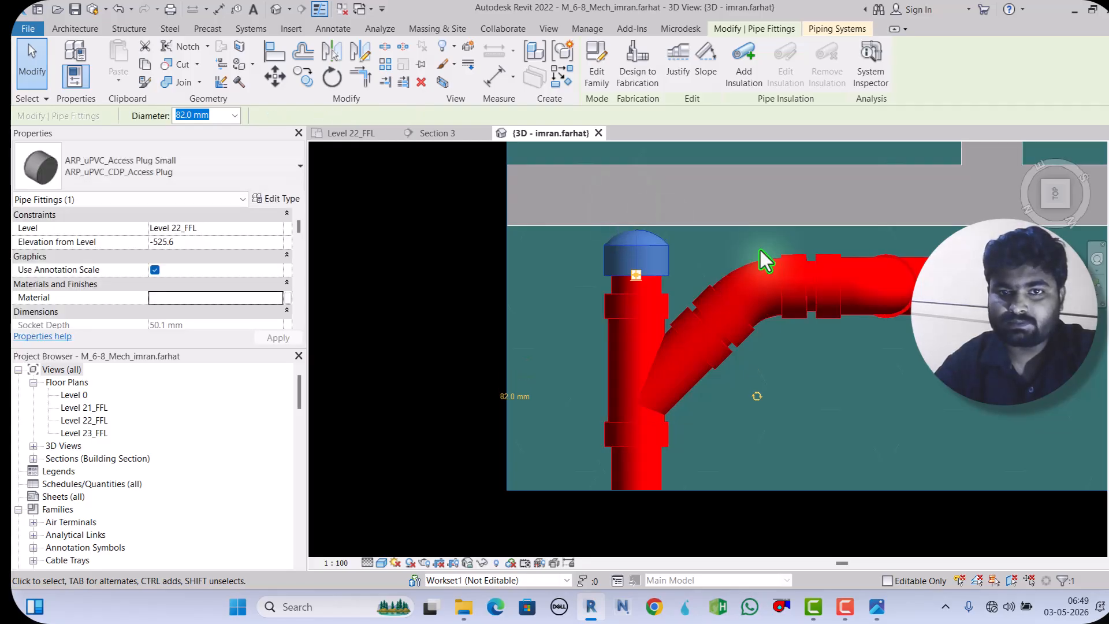
{"action": "scroll", "coordinate": [653, 240], "scroll_direction": "down", "scroll_amount": 5}
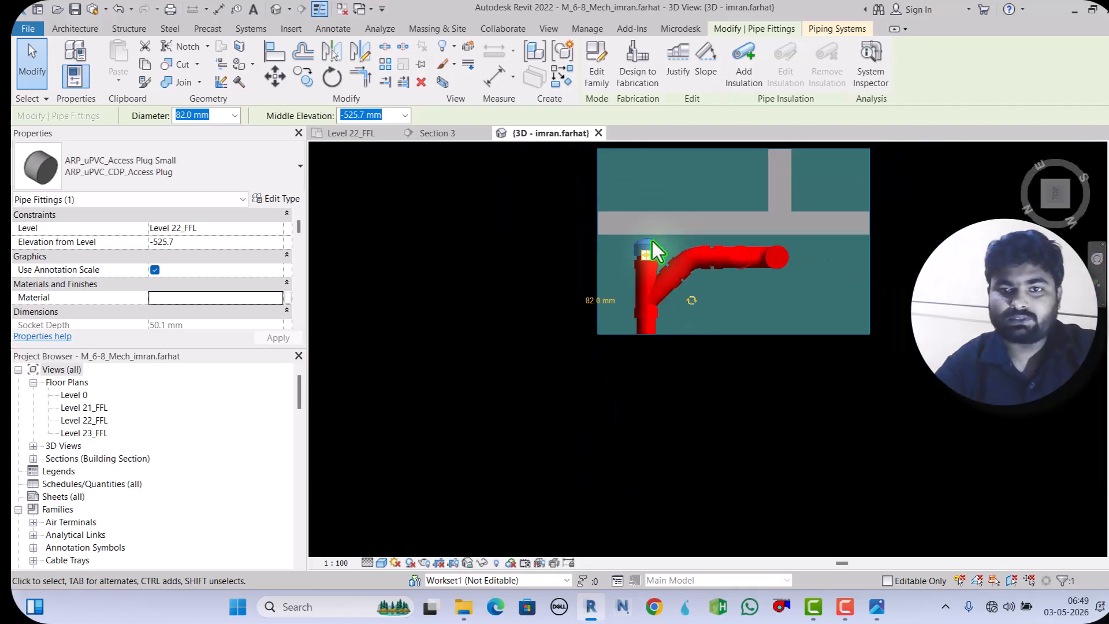
Step: Extend the 3D section box outward on the side opposite the wall to include the connected waste pipe
{"action": "middle_click_drag", "start_coordinate": [817, 351], "coordinate": [634, 315], "text": "shift"}
{"action": "scroll", "coordinate": [618, 305], "scroll_direction": "up", "scroll_amount": 4}
{"action": "scroll", "coordinate": [617, 305], "scroll_direction": "down", "scroll_amount": 5}
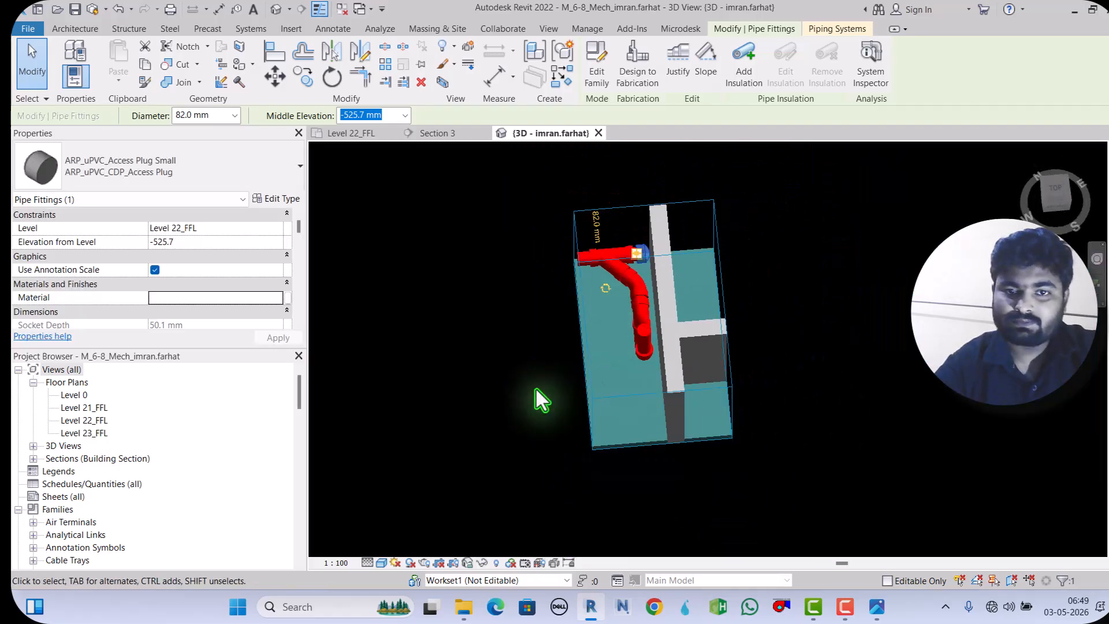
{"action": "left_click", "coordinate": [584, 387]}
{"action": "left_click_drag", "start_coordinate": [581, 331], "coordinate": [517, 334]}
{"action": "middle_click_drag", "start_coordinate": [507, 347], "coordinate": [682, 352], "text": "shift"}
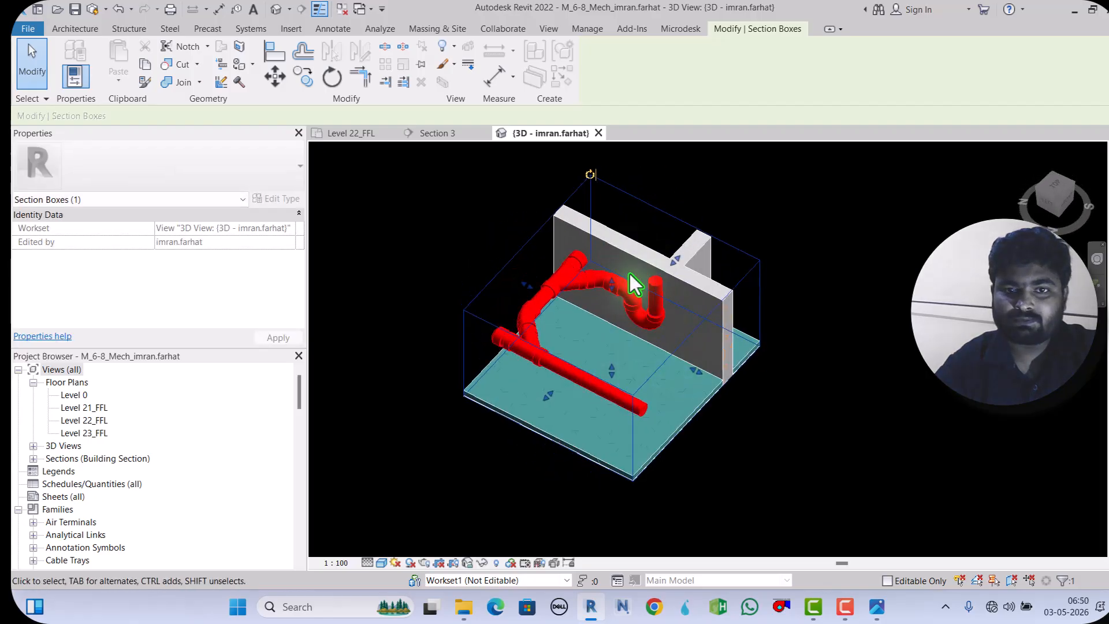
{"action": "left_click", "coordinate": [758, 477]}
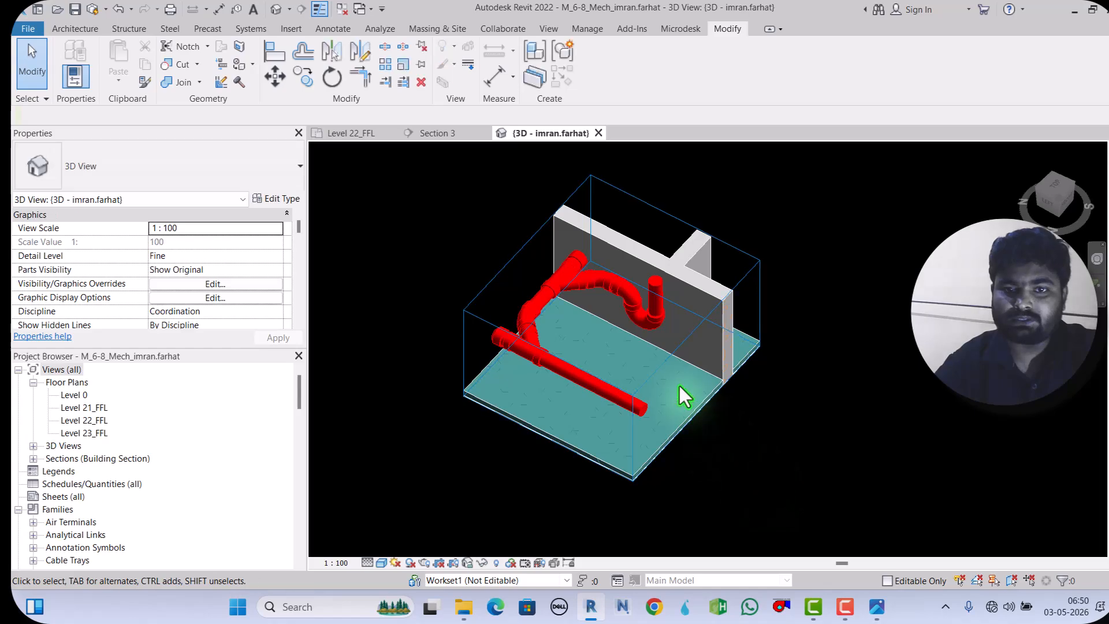
Step: Raise the top face of the 3D section box above the floor slab to bring back the floor and drain
{"action": "left_click", "coordinate": [668, 363]}
{"action": "scroll", "coordinate": [662, 425], "scroll_direction": "down", "scroll_amount": 2}
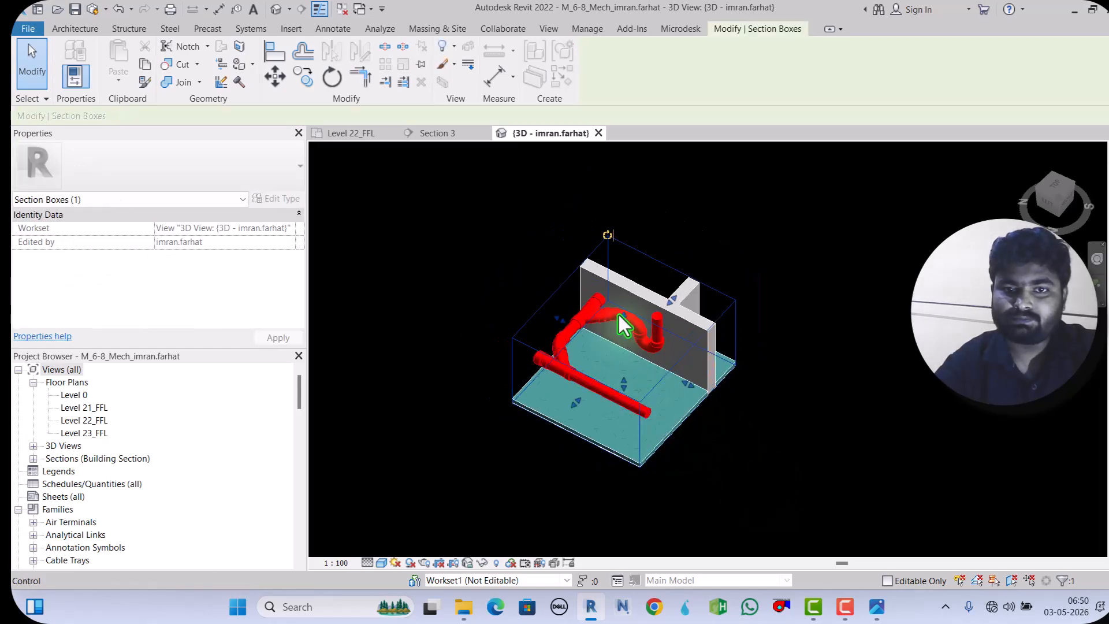
{"action": "left_click_drag", "start_coordinate": [620, 315], "coordinate": [617, 243]}
{"action": "middle_click_drag", "start_coordinate": [631, 276], "coordinate": [770, 287], "text": "shift"}
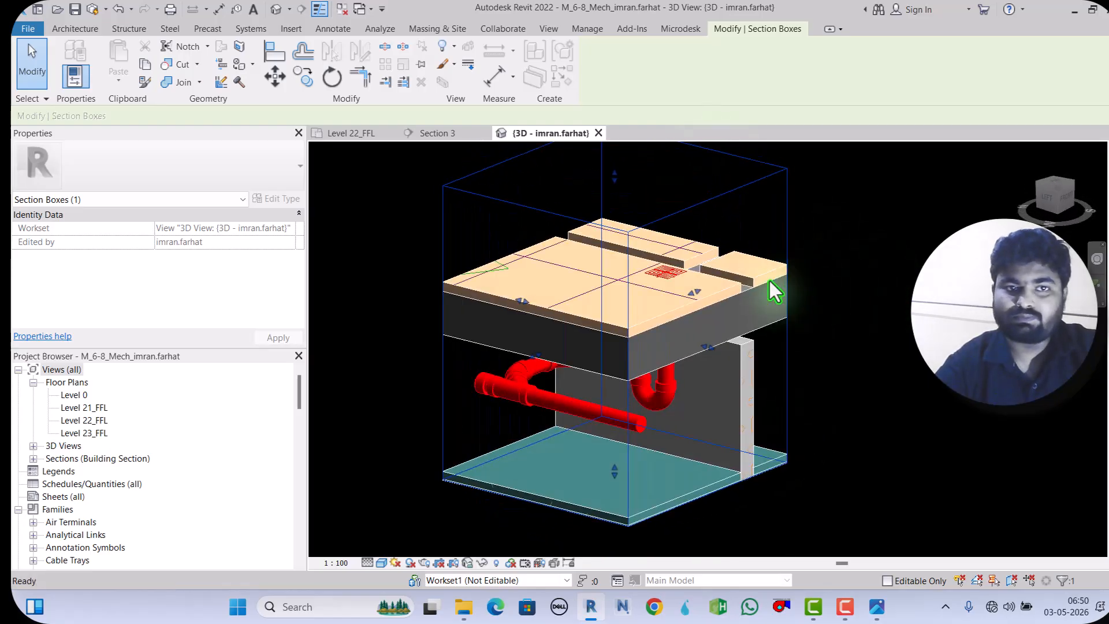
Step: Examine the kitchen waste pipe's run down to its riser in the Level 22_FFL plan
{"action": "left_click", "coordinate": [364, 135]}
{"action": "scroll", "coordinate": [524, 259], "scroll_direction": "down", "scroll_amount": 5}
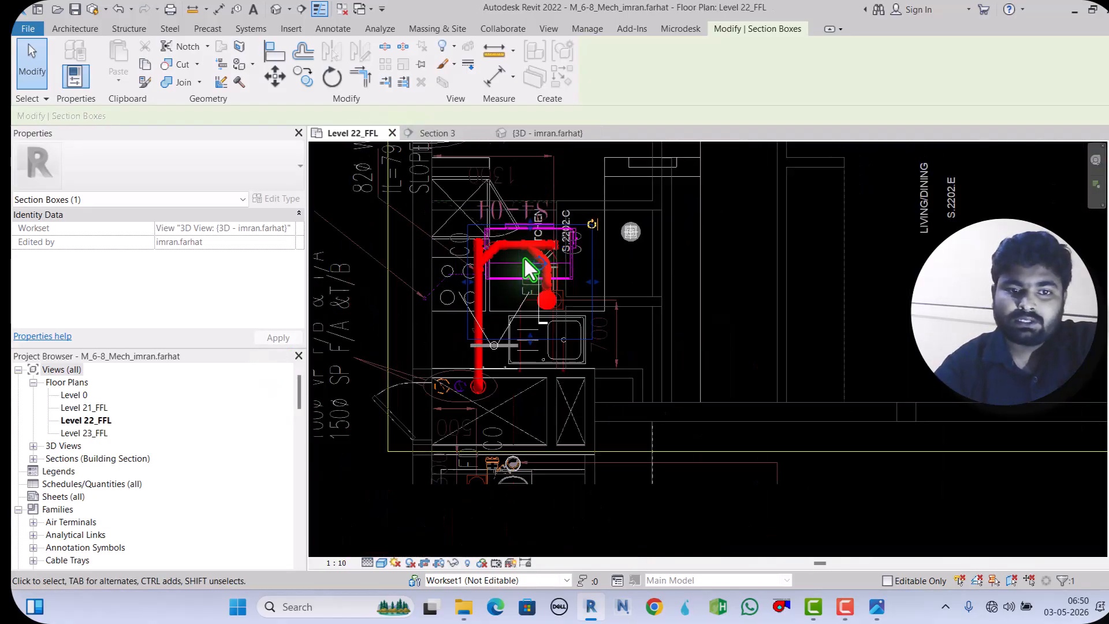
{"action": "scroll", "coordinate": [473, 390], "scroll_direction": "up", "scroll_amount": 6}
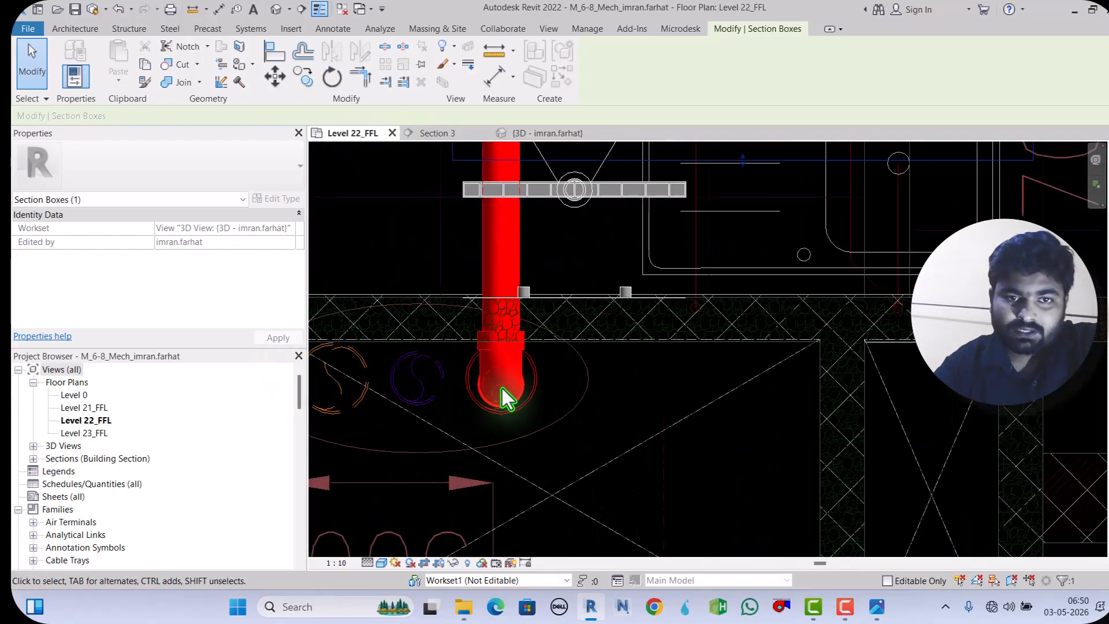
{"action": "scroll", "coordinate": [463, 430], "scroll_direction": "down", "scroll_amount": 5}
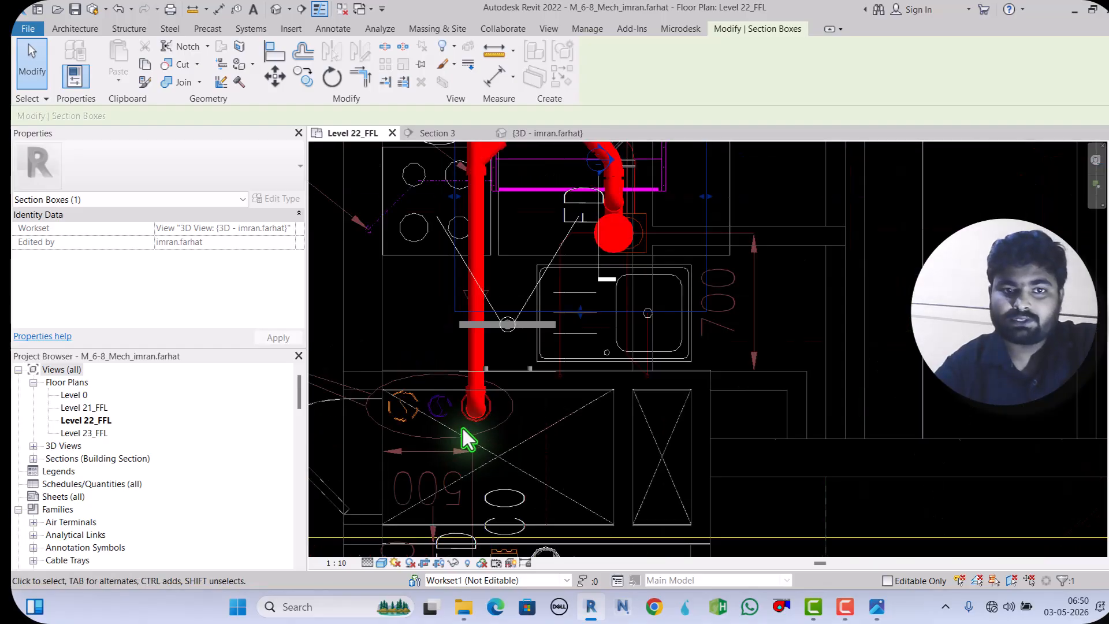
{"action": "scroll", "coordinate": [463, 429], "scroll_direction": "down", "scroll_amount": 2}
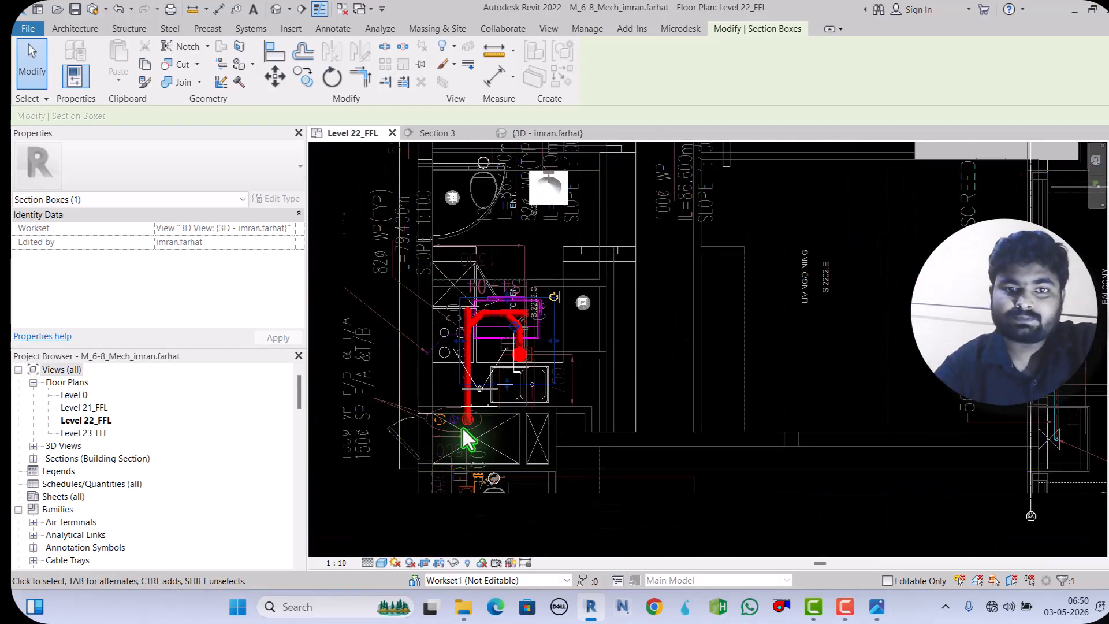
{"action": "scroll", "coordinate": [505, 394], "scroll_direction": "down", "scroll_amount": 3}
{"action": "scroll", "coordinate": [505, 392], "scroll_direction": "down", "scroll_amount": 2}
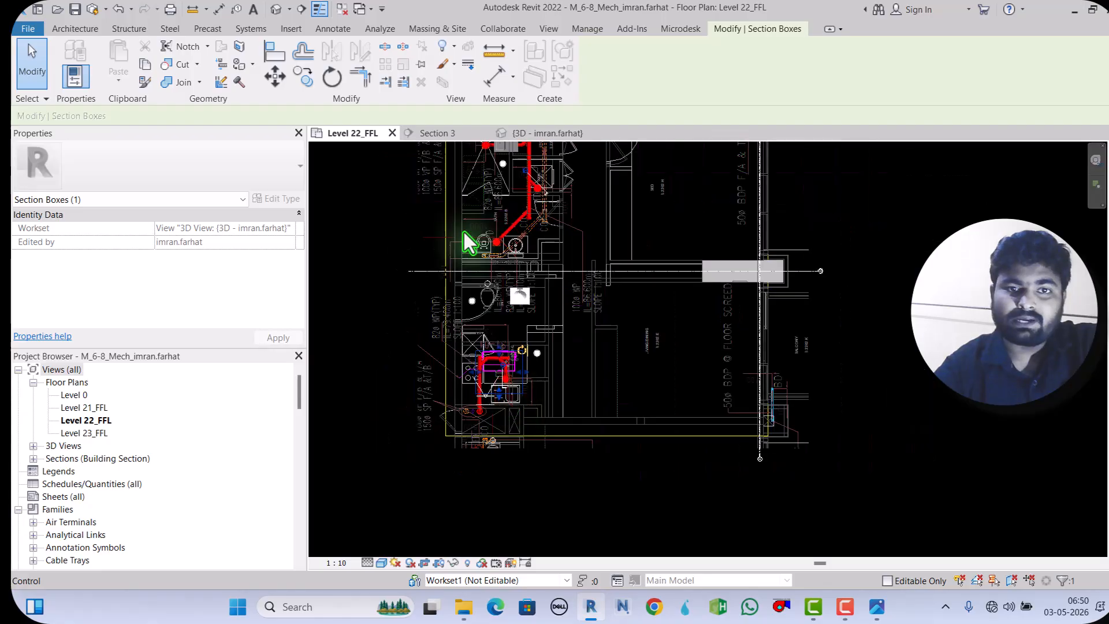
Step: Examine the bath S.2202.B drain branch and the waste piping of the adjoining units in the Level 22_FFL plan
{"action": "scroll", "coordinate": [521, 183], "scroll_direction": "up", "scroll_amount": 6}
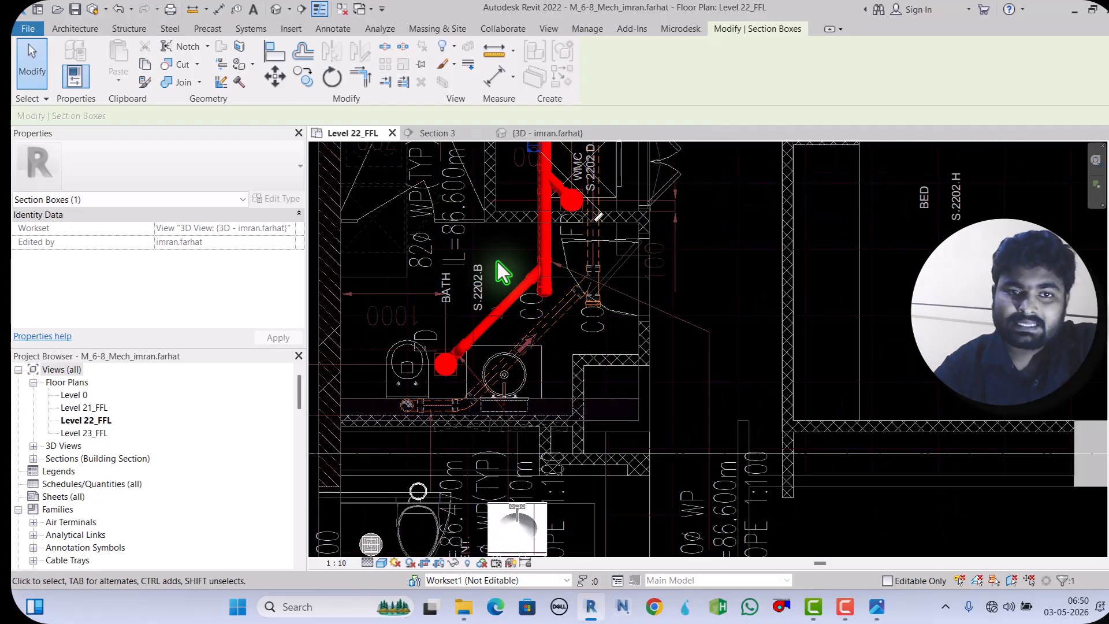
{"action": "scroll", "coordinate": [487, 337], "scroll_direction": "down", "scroll_amount": 4}
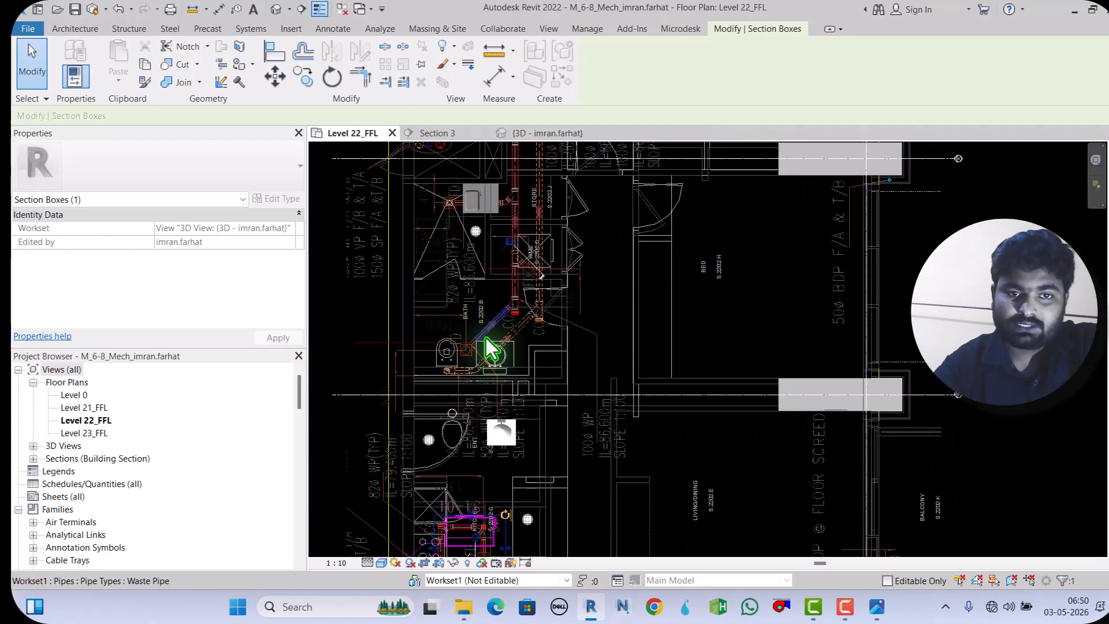
{"action": "scroll", "coordinate": [482, 347], "scroll_direction": "up", "scroll_amount": 5}
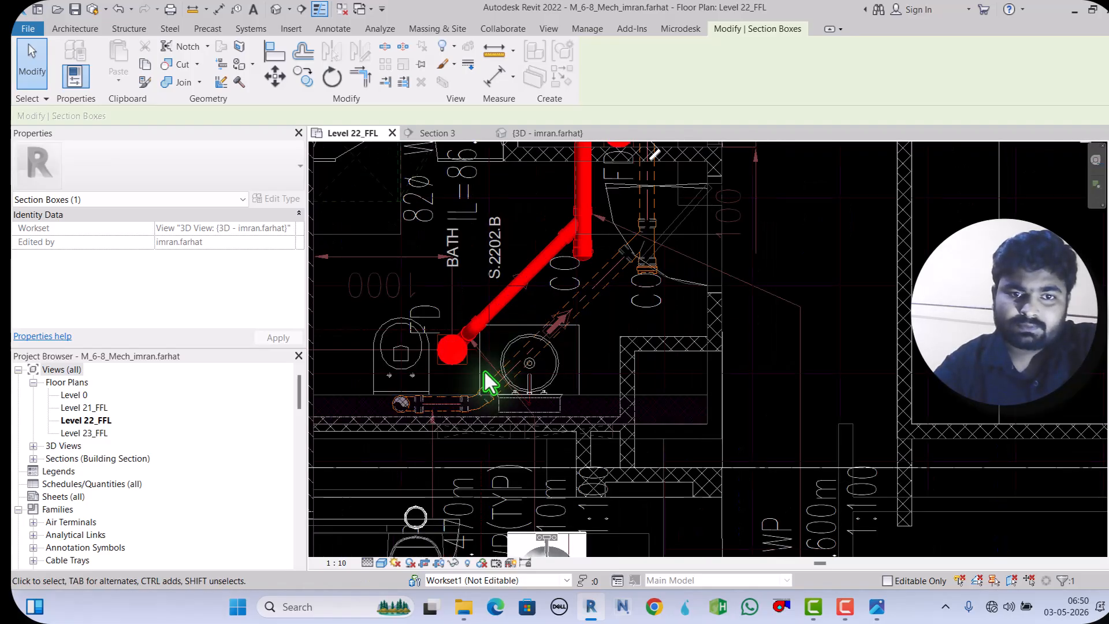
{"action": "scroll", "coordinate": [477, 414], "scroll_direction": "down", "scroll_amount": 5}
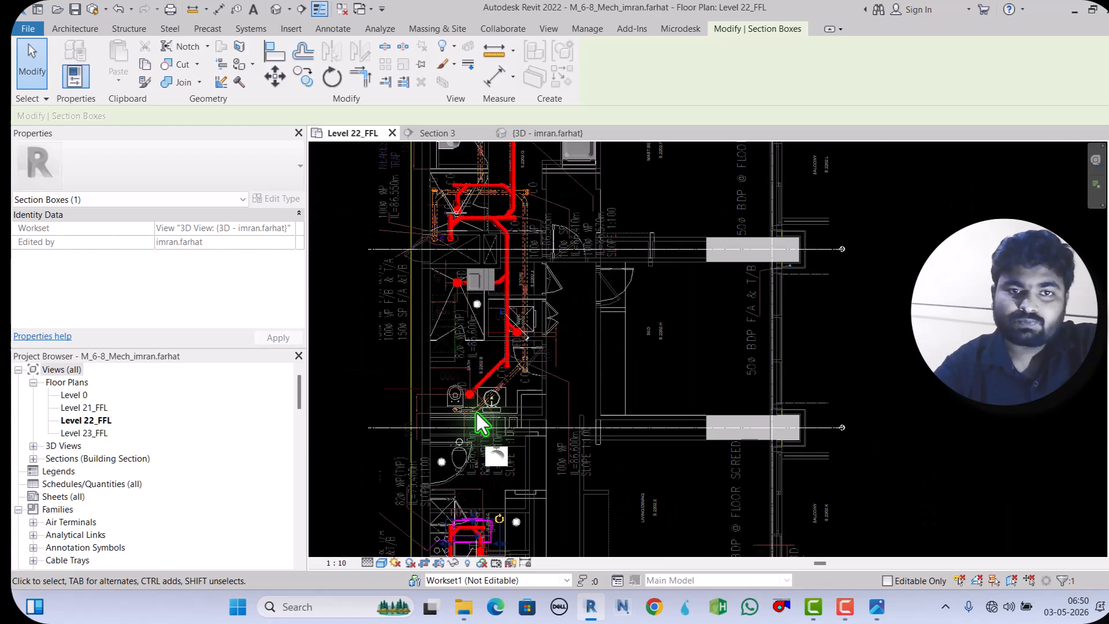
{"action": "scroll", "coordinate": [477, 414], "scroll_direction": "down", "scroll_amount": 2}
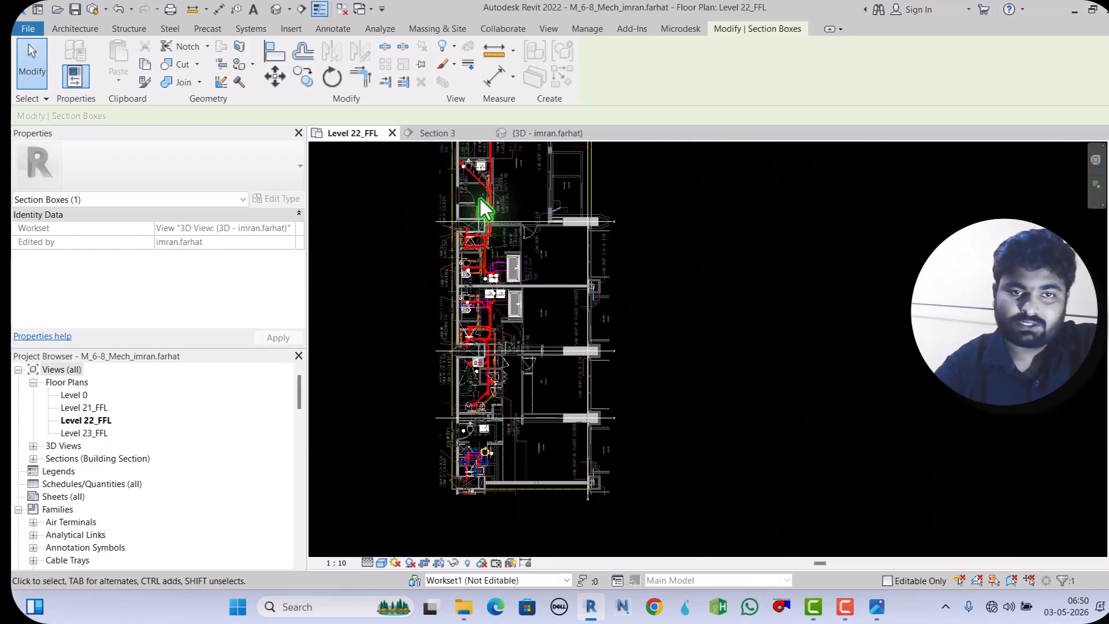
{"action": "scroll", "coordinate": [480, 199], "scroll_direction": "up", "scroll_amount": 4}
{"action": "scroll", "coordinate": [547, 366], "scroll_direction": "up", "scroll_amount": 2}
{"action": "scroll", "coordinate": [547, 366], "scroll_direction": "down", "scroll_amount": 5}
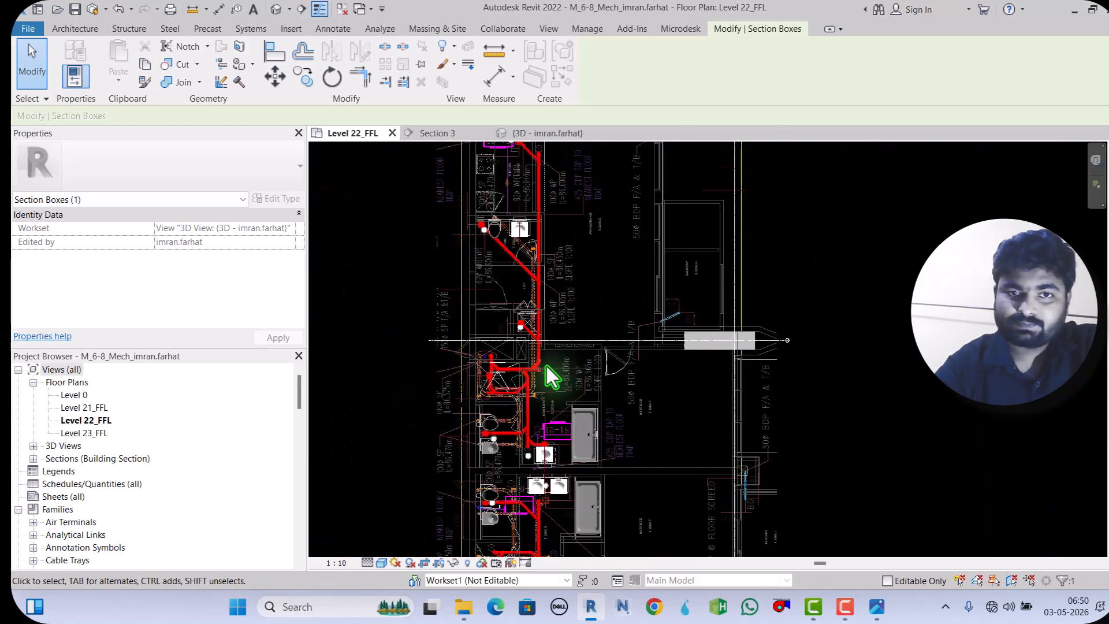
{"action": "scroll", "coordinate": [529, 234], "scroll_direction": "up", "scroll_amount": 5}
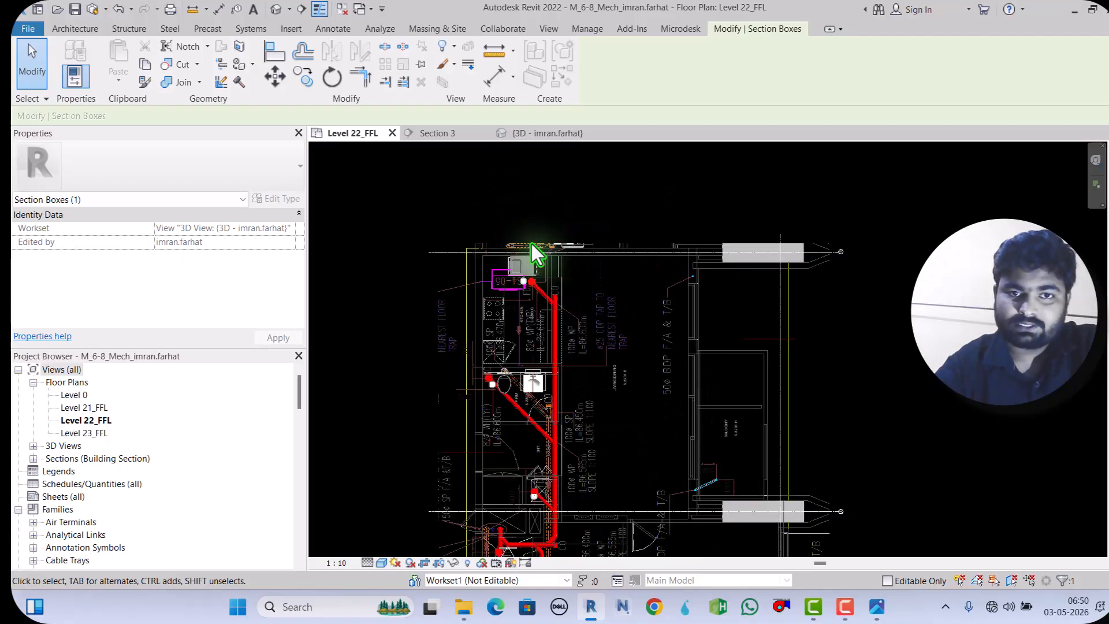
Step: Inspect the kitchen sink in kitchen S.2203.C, its connectors and the drawn pipe position inside the wall behind it
{"action": "scroll", "coordinate": [527, 292], "scroll_direction": "up", "scroll_amount": 3}
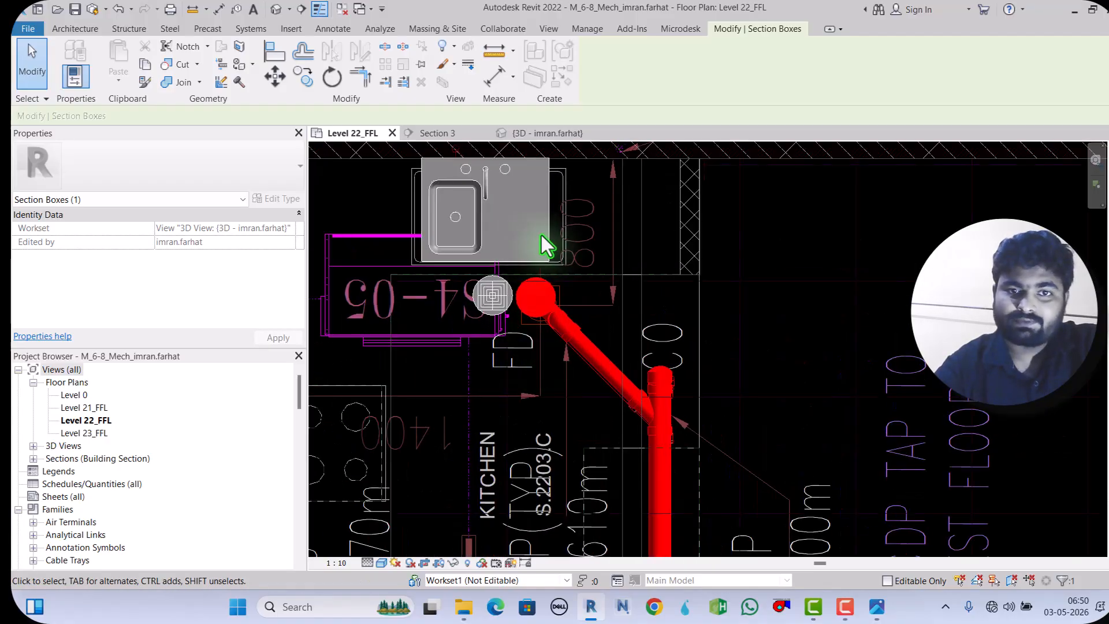
{"action": "left_click", "coordinate": [543, 237]}
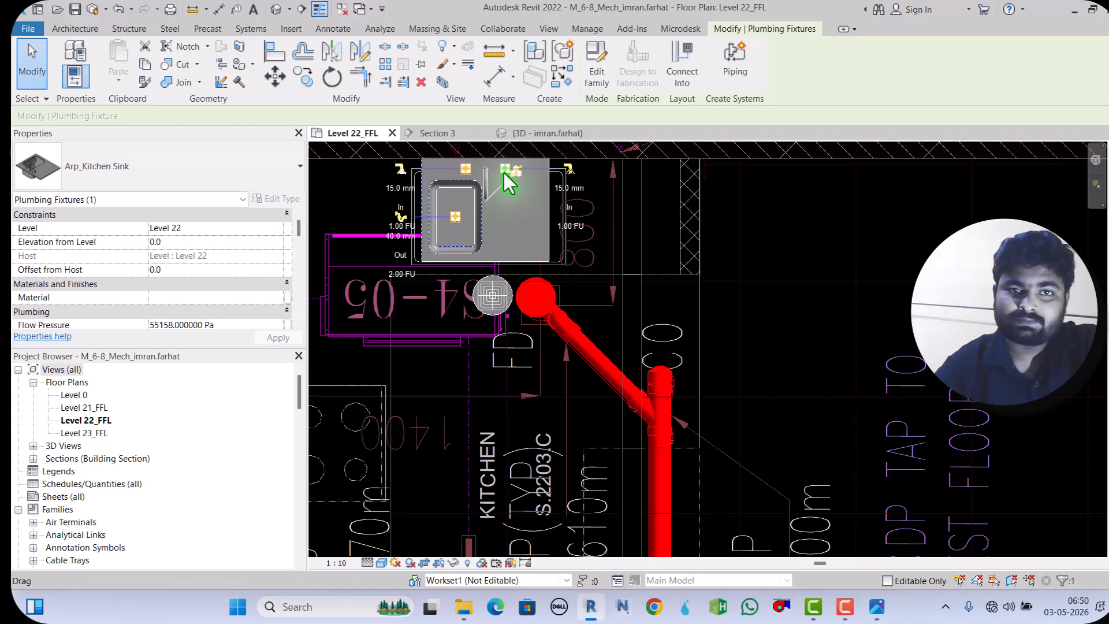
{"action": "scroll", "coordinate": [508, 240], "scroll_direction": "down", "scroll_amount": 3}
{"action": "scroll", "coordinate": [502, 233], "scroll_direction": "up", "scroll_amount": 3}
{"action": "scroll", "coordinate": [505, 341], "scroll_direction": "down", "scroll_amount": 3}
{"action": "scroll", "coordinate": [507, 217], "scroll_direction": "up", "scroll_amount": 3}
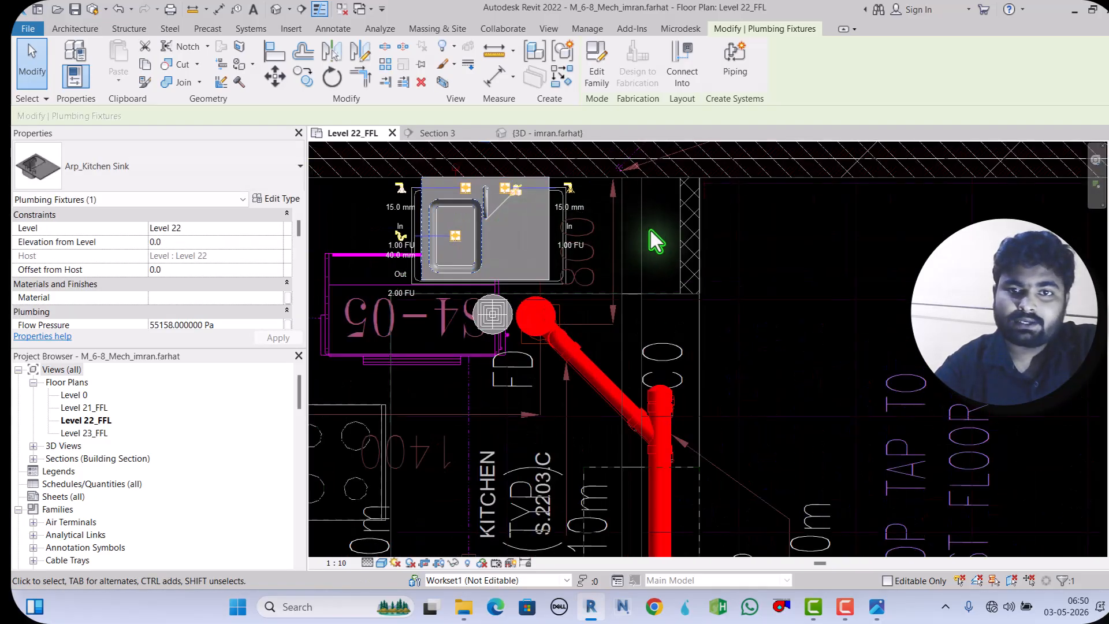
{"action": "left_click", "coordinate": [648, 231]}
{"action": "scroll", "coordinate": [458, 165], "scroll_direction": "up", "scroll_amount": 1}
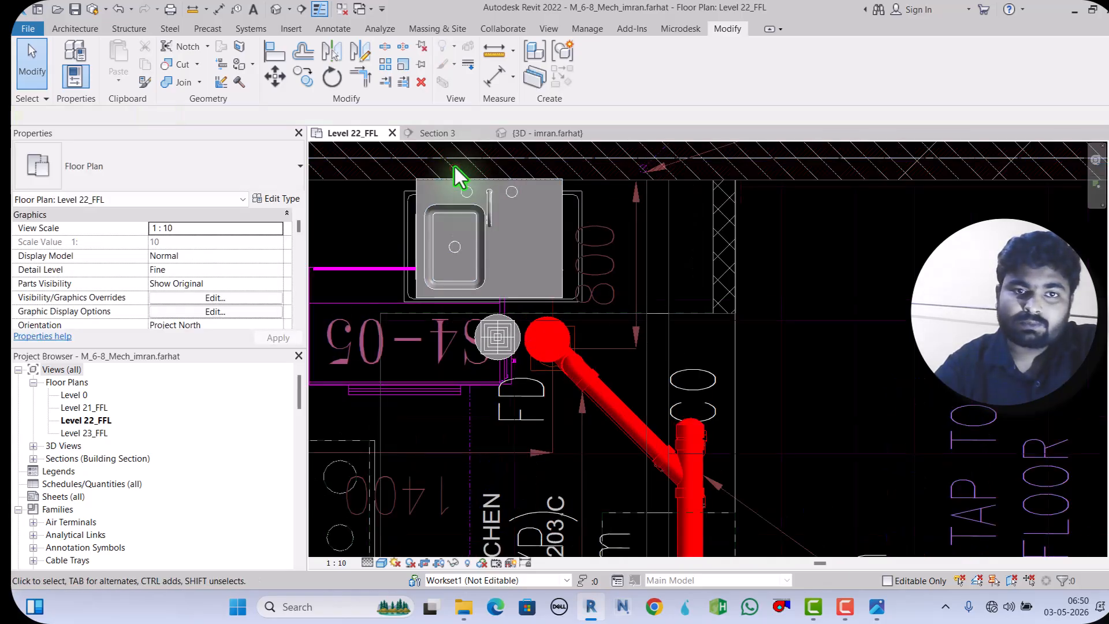
{"action": "scroll", "coordinate": [456, 174], "scroll_direction": "up", "scroll_amount": 1}
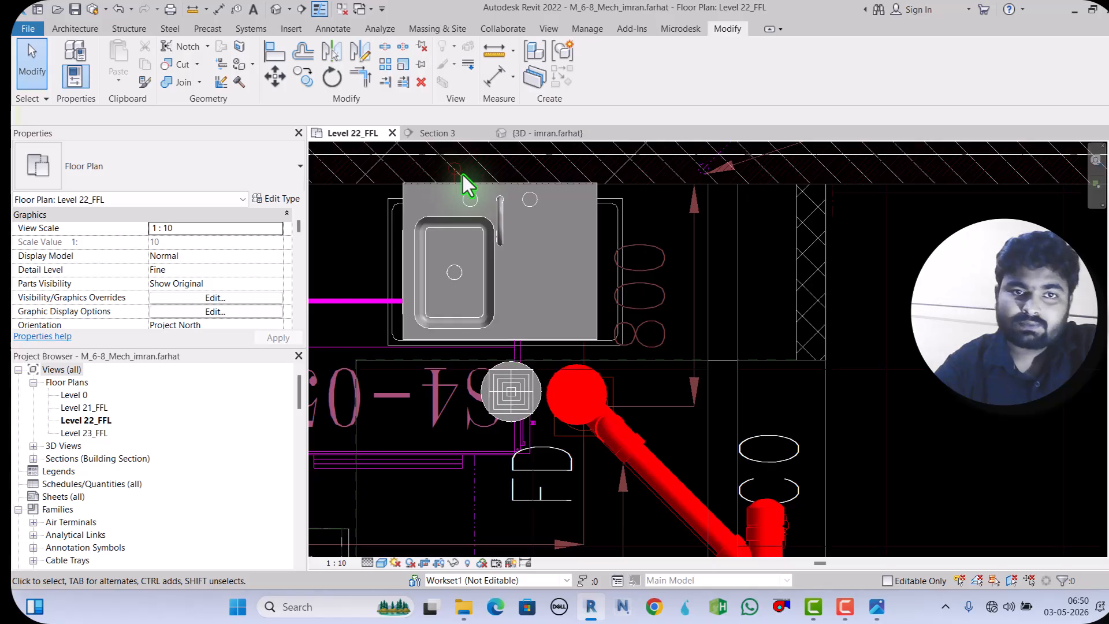
{"action": "scroll", "coordinate": [456, 175], "scroll_direction": "up", "scroll_amount": 1}
{"action": "scroll", "coordinate": [451, 168], "scroll_direction": "up", "scroll_amount": 3}
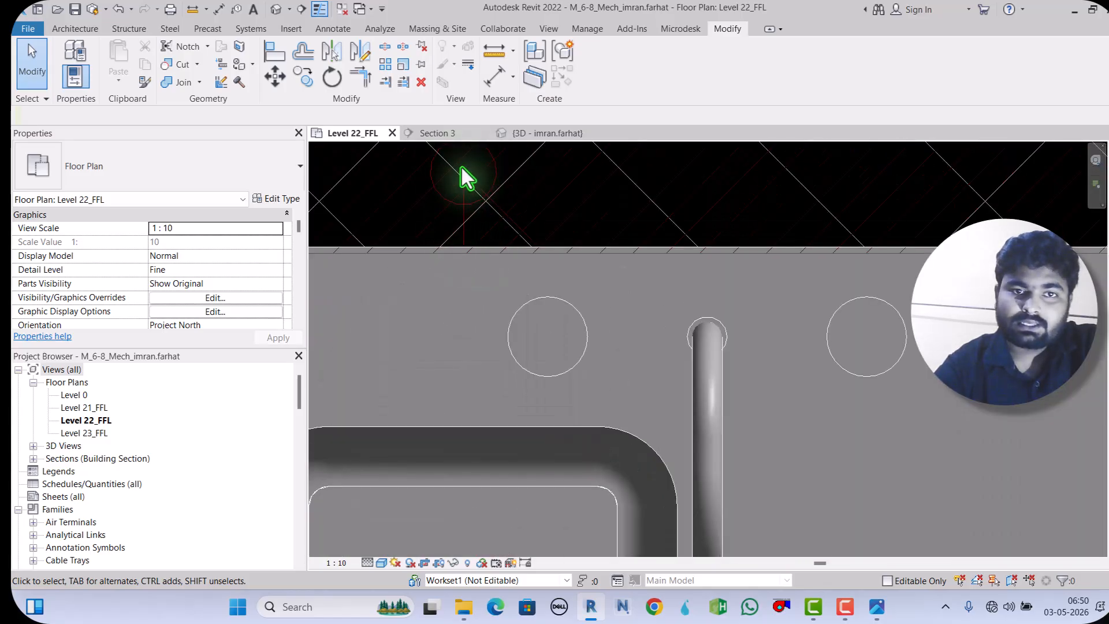
{"action": "scroll", "coordinate": [461, 171], "scroll_direction": "down", "scroll_amount": 4}
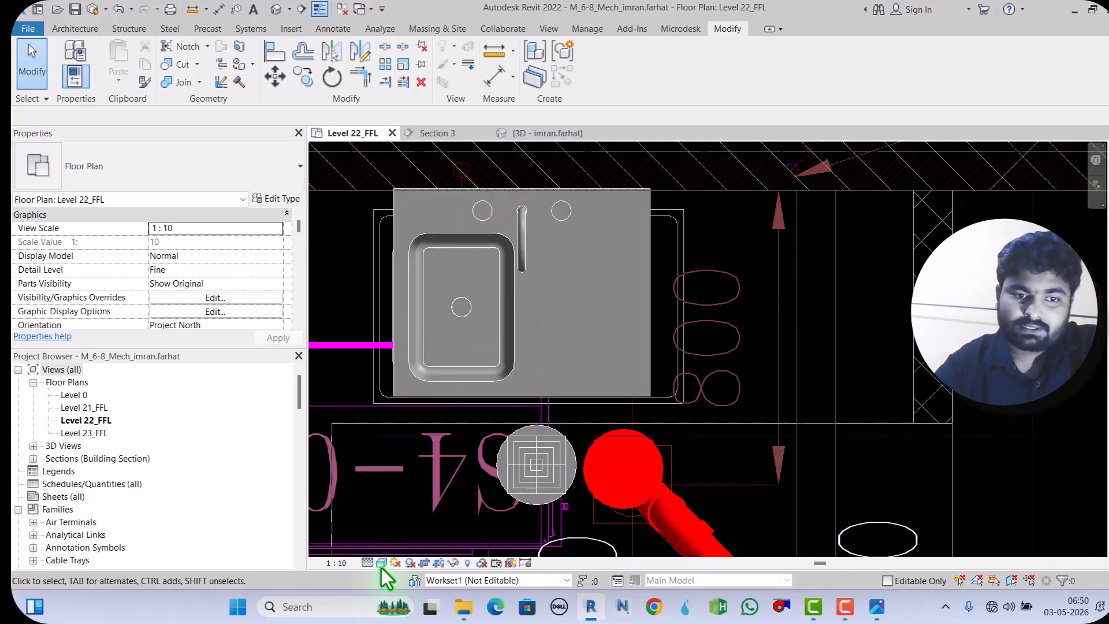
Step: Set the Level 22_FFL plan's visual style to Wireframe to reveal the drawn waste route beneath the kitchen sink
{"action": "left_click", "coordinate": [380, 563]}
{"action": "left_click", "coordinate": [400, 491]}
{"action": "scroll", "coordinate": [498, 186], "scroll_direction": "up", "scroll_amount": 2}
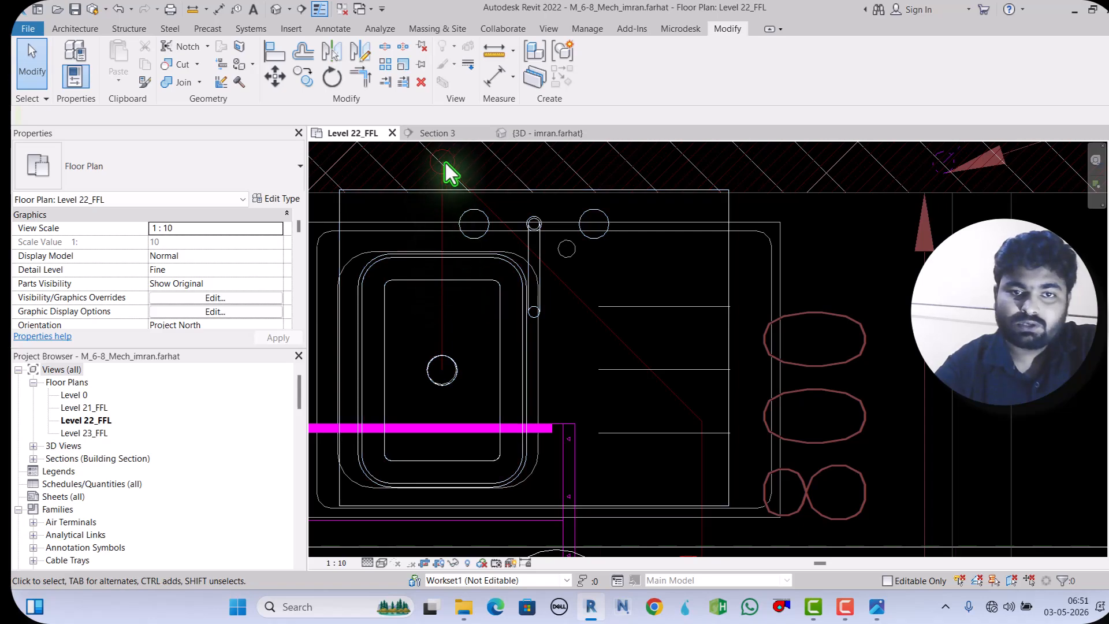
{"action": "scroll", "coordinate": [446, 163], "scroll_direction": "down", "scroll_amount": 3}
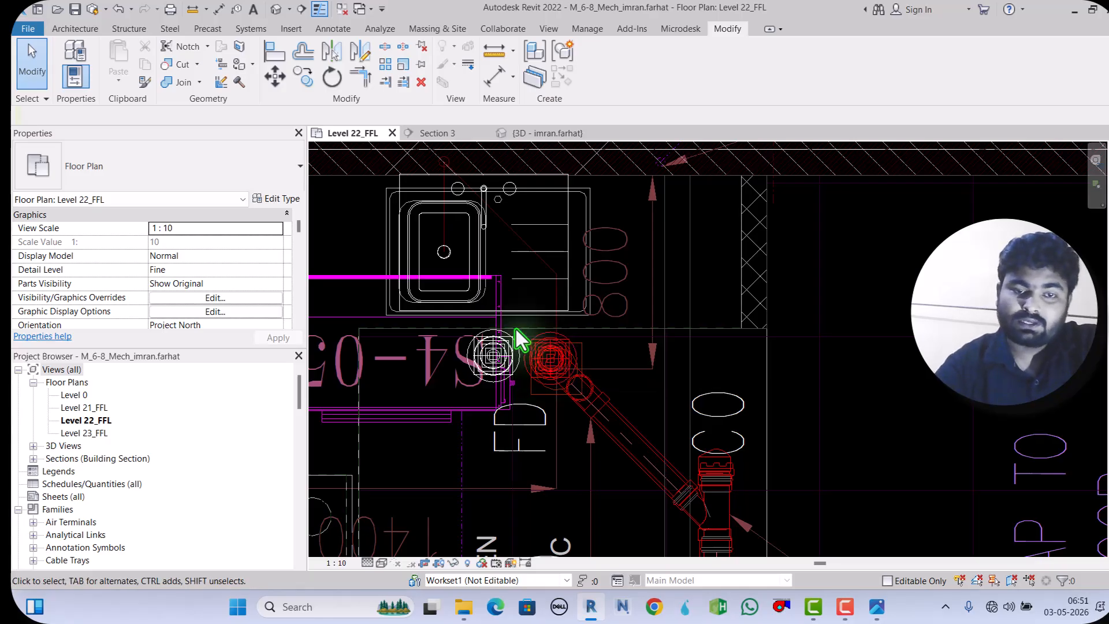
Step: Select the kitchen sink and compare its outlet with the drawn waste route and the nearby floor drain
{"action": "scroll", "coordinate": [511, 270], "scroll_direction": "down", "scroll_amount": 2}
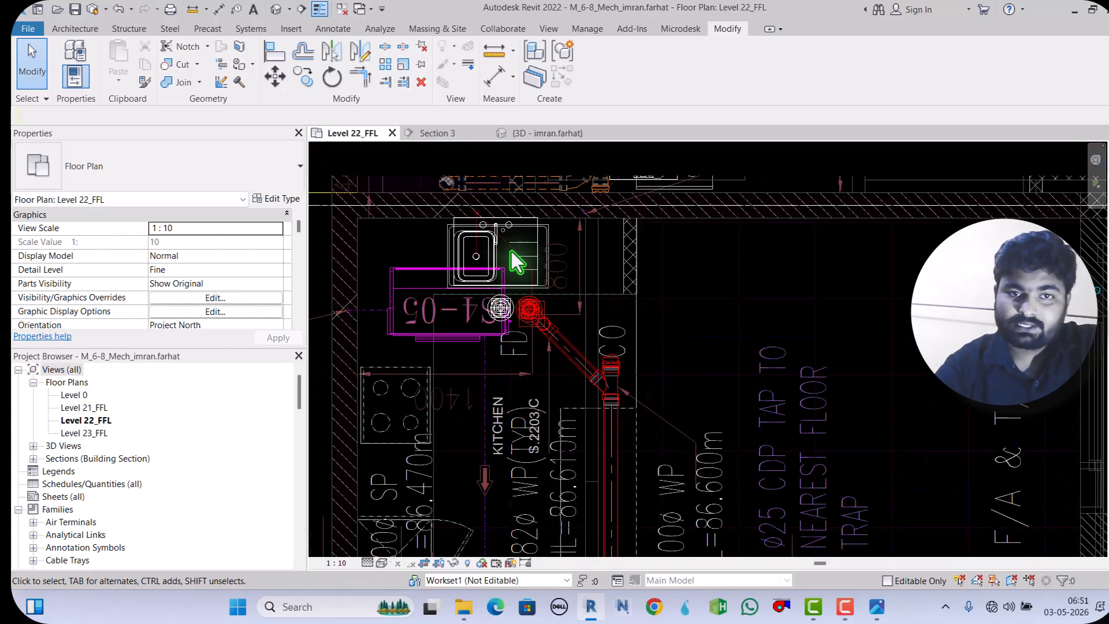
{"action": "scroll", "coordinate": [511, 254], "scroll_direction": "down", "scroll_amount": 2}
{"action": "scroll", "coordinate": [514, 254], "scroll_direction": "up", "scroll_amount": 3}
{"action": "scroll", "coordinate": [464, 228], "scroll_direction": "up", "scroll_amount": 2}
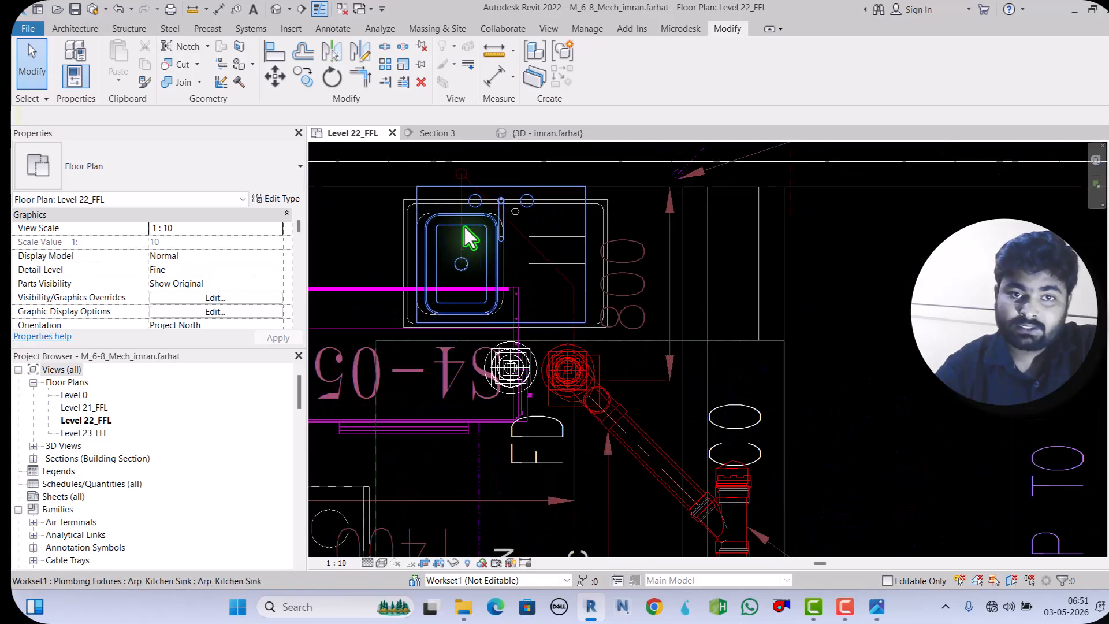
{"action": "left_click", "coordinate": [432, 269]}
{"action": "scroll", "coordinate": [483, 290], "scroll_direction": "down", "scroll_amount": 2}
{"action": "scroll", "coordinate": [411, 251], "scroll_direction": "up", "scroll_amount": 2}
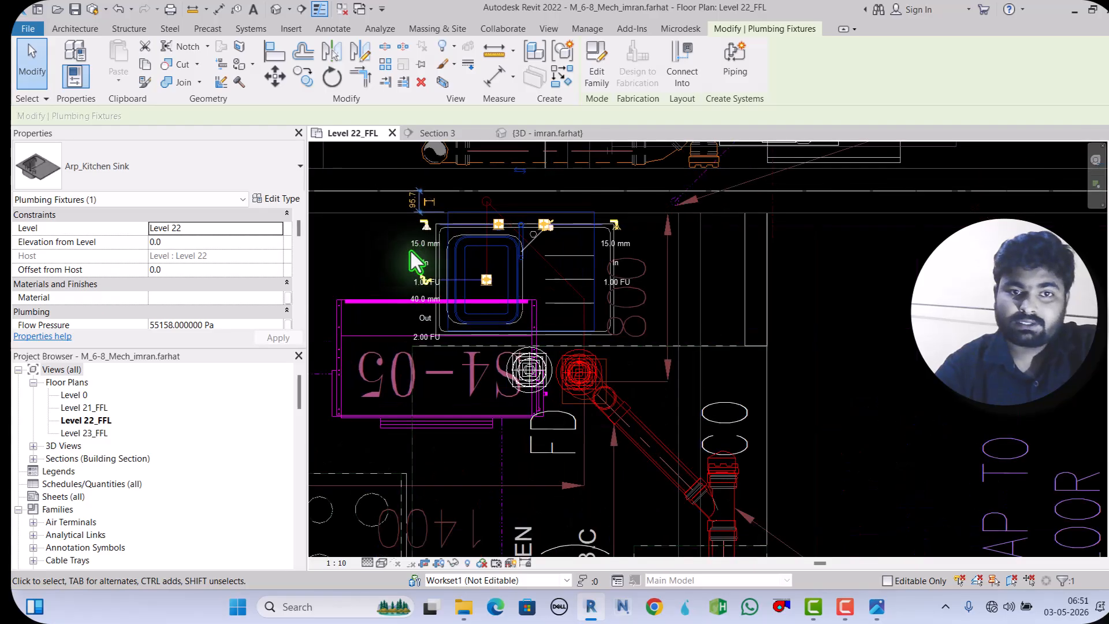
{"action": "left_click", "coordinate": [383, 252]}
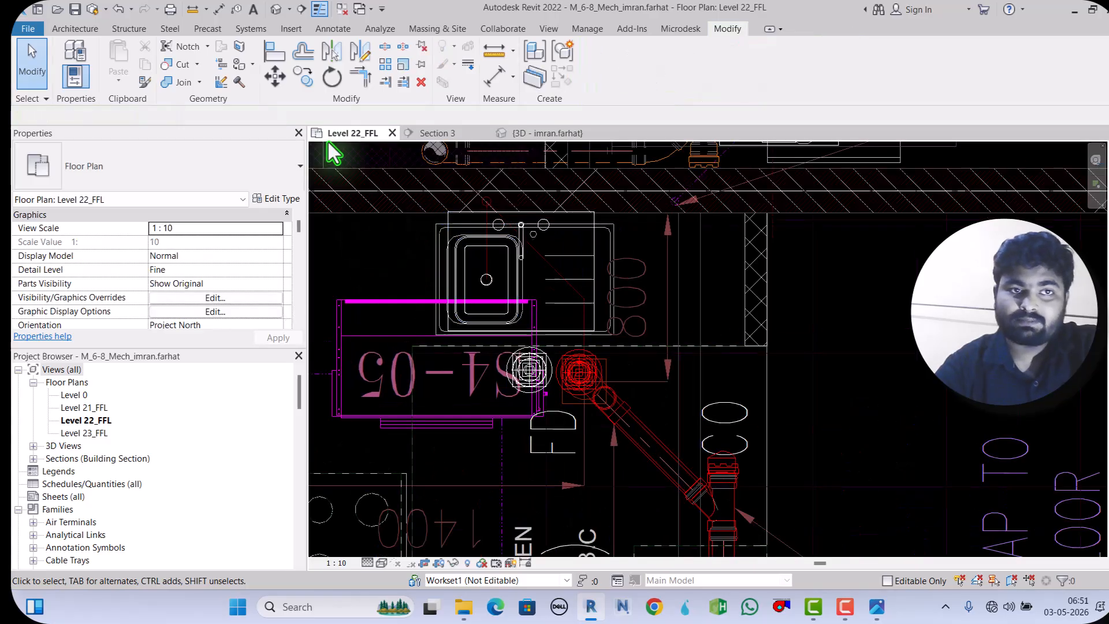
Step: Place a building section beside the kitchen sink in kitchen S.2203.C, perpendicular to the wall and looking towards the sink
{"action": "left_click", "coordinate": [302, 9]}
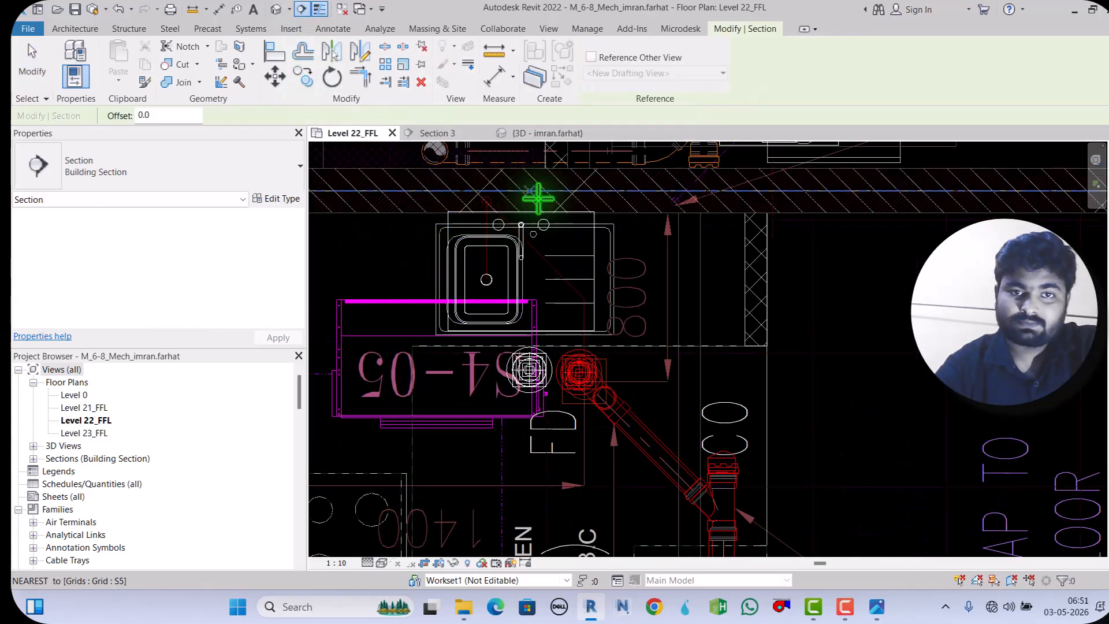
{"action": "left_click", "coordinate": [415, 180]}
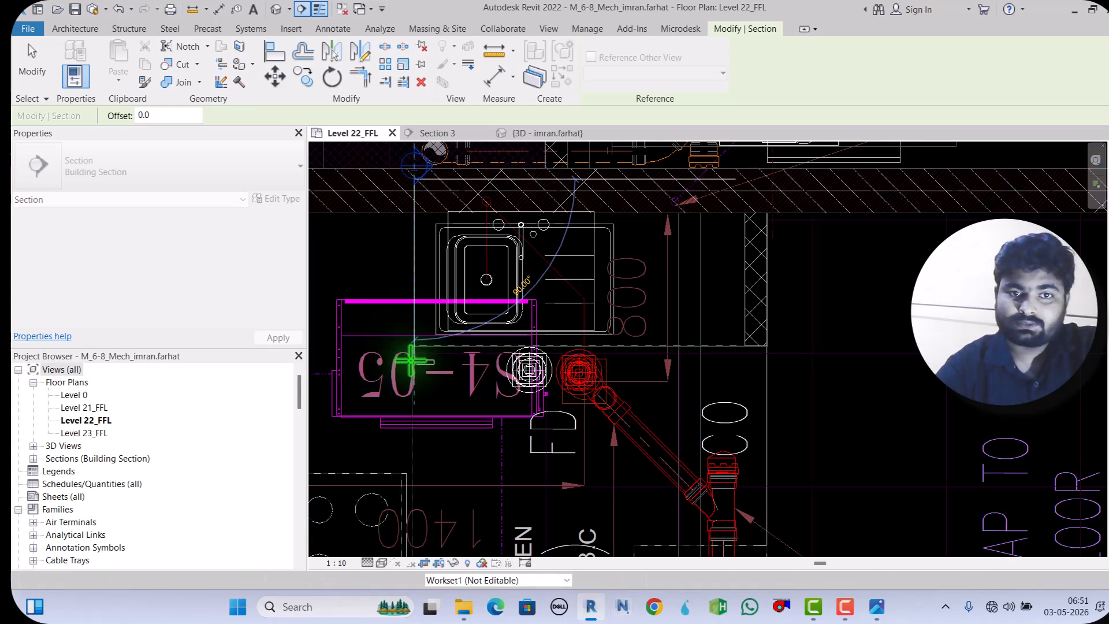
{"action": "left_click", "coordinate": [414, 407]}
{"action": "scroll", "coordinate": [381, 297], "scroll_direction": "down", "scroll_amount": 2}
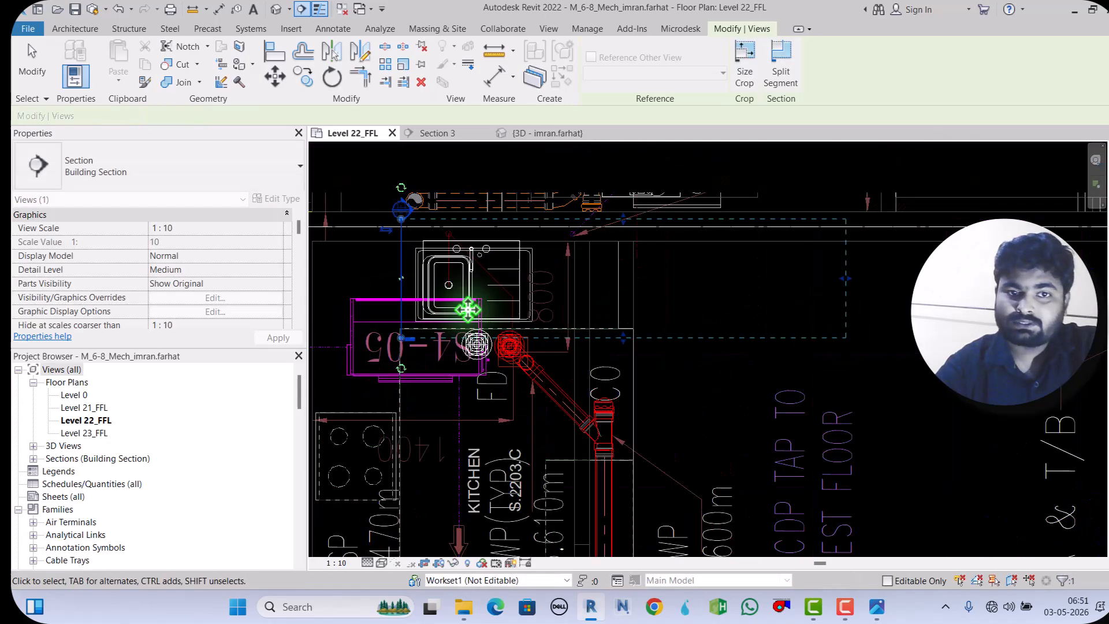
Step: Shorten the building section's view depth to end near the kitchen sink's far edge and open the section view
{"action": "left_click_drag", "start_coordinate": [841, 279], "coordinate": [523, 309]}
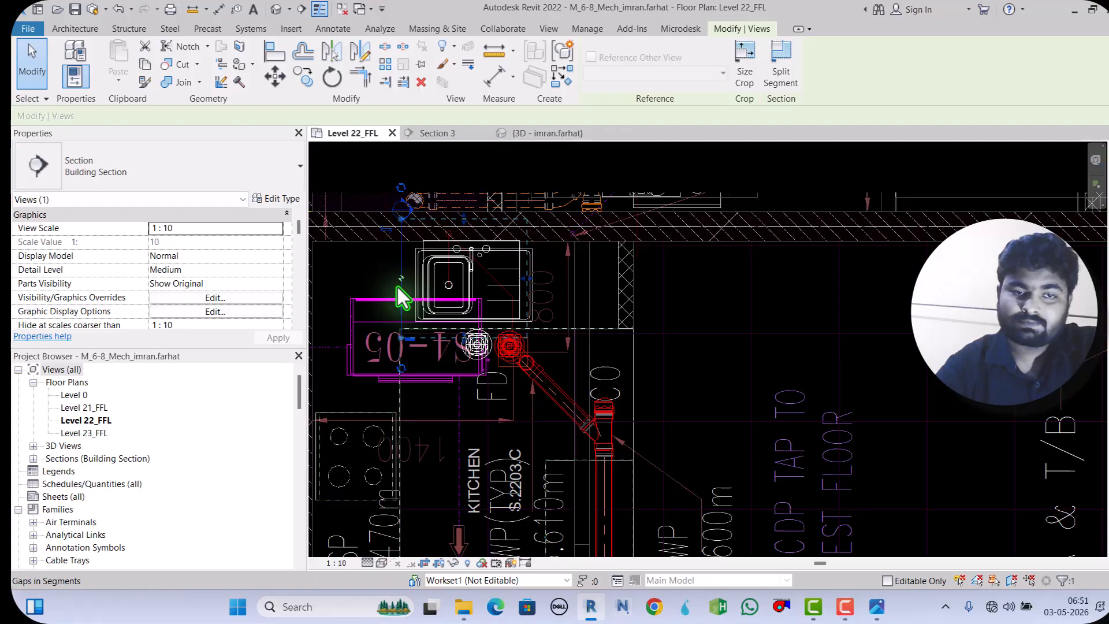
{"action": "right_click", "coordinate": [397, 286]}
{"action": "left_click", "coordinate": [450, 288]}
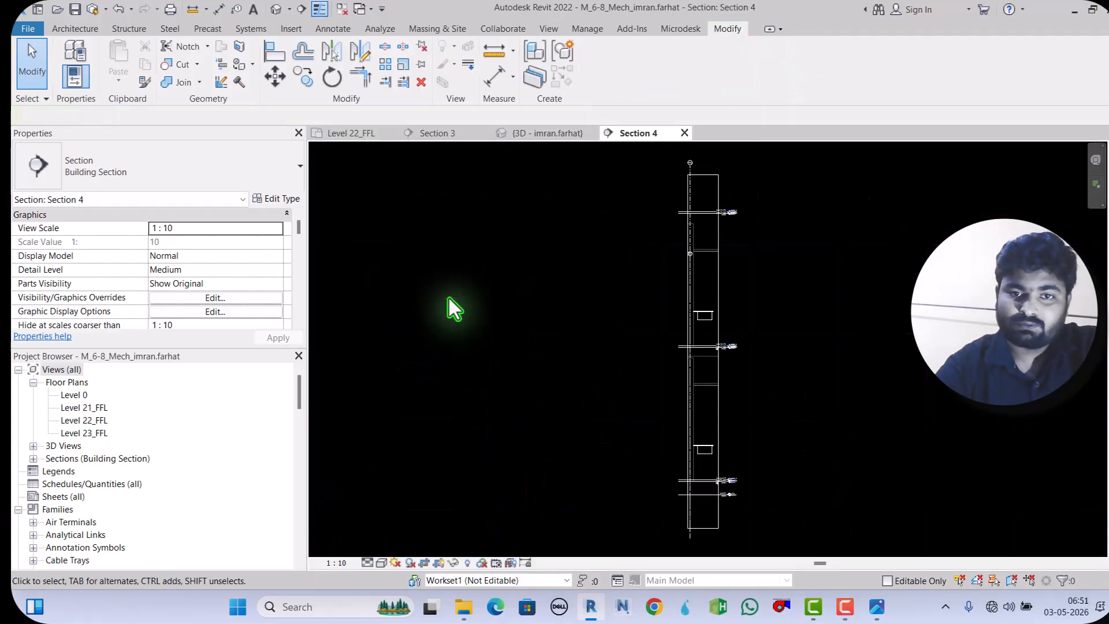
Step: Examine the sinks, walls and floor levels from Level 63 up to Level 22_FFL in Section 4
{"action": "scroll", "coordinate": [728, 538], "scroll_direction": "up", "scroll_amount": 1}
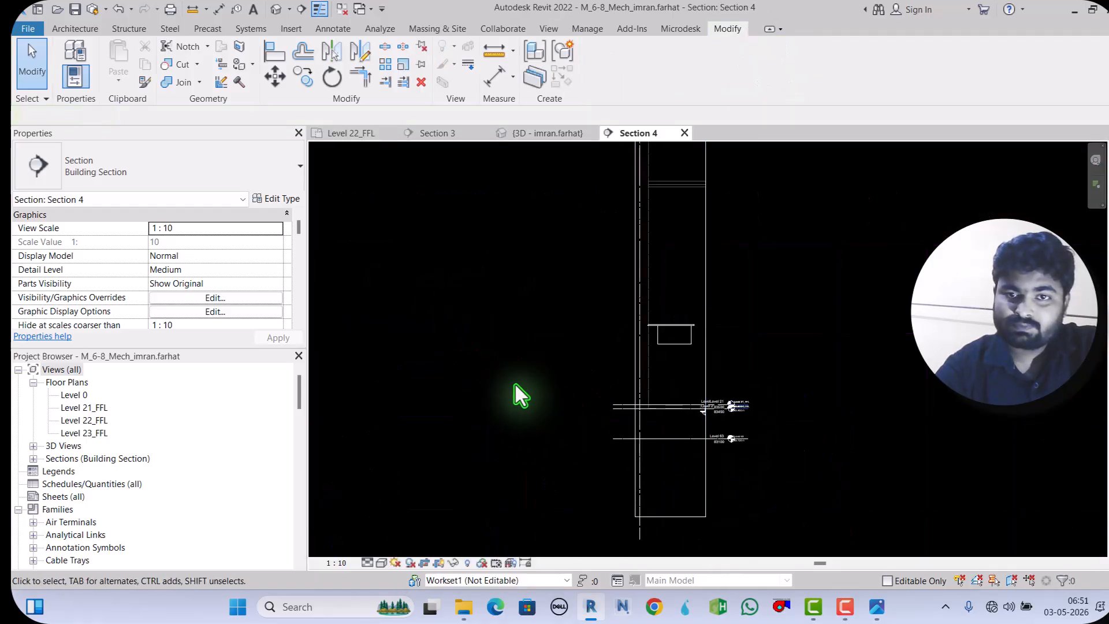
{"action": "scroll", "coordinate": [517, 383], "scroll_direction": "down", "scroll_amount": 4}
{"action": "scroll", "coordinate": [618, 179], "scroll_direction": "up", "scroll_amount": 4}
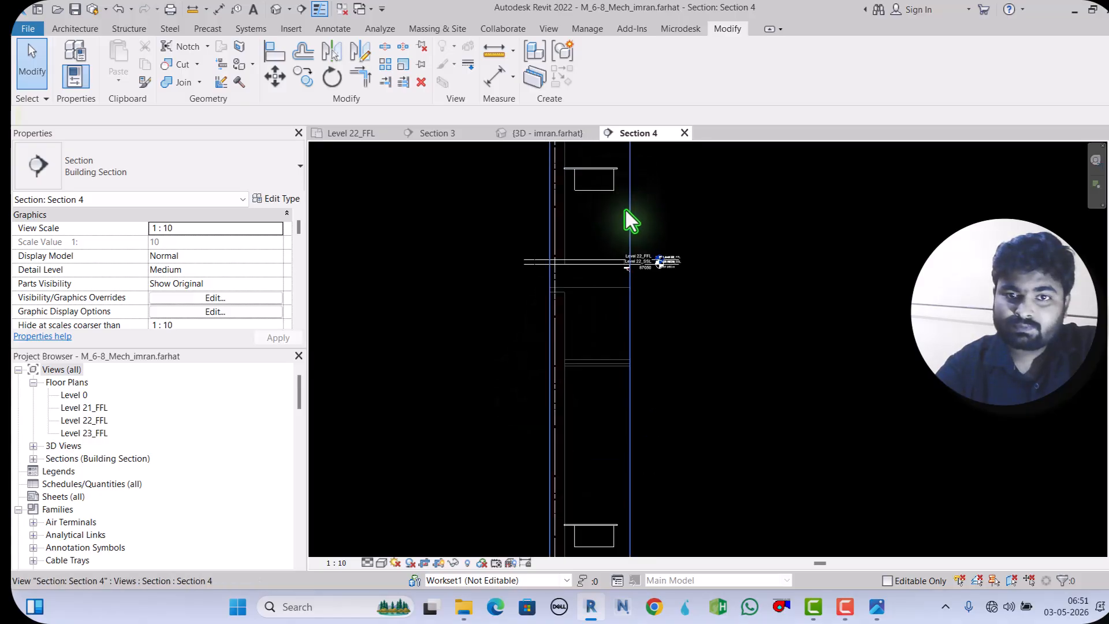
{"action": "scroll", "coordinate": [627, 208], "scroll_direction": "up", "scroll_amount": 2}
{"action": "scroll", "coordinate": [590, 297], "scroll_direction": "down", "scroll_amount": 1}
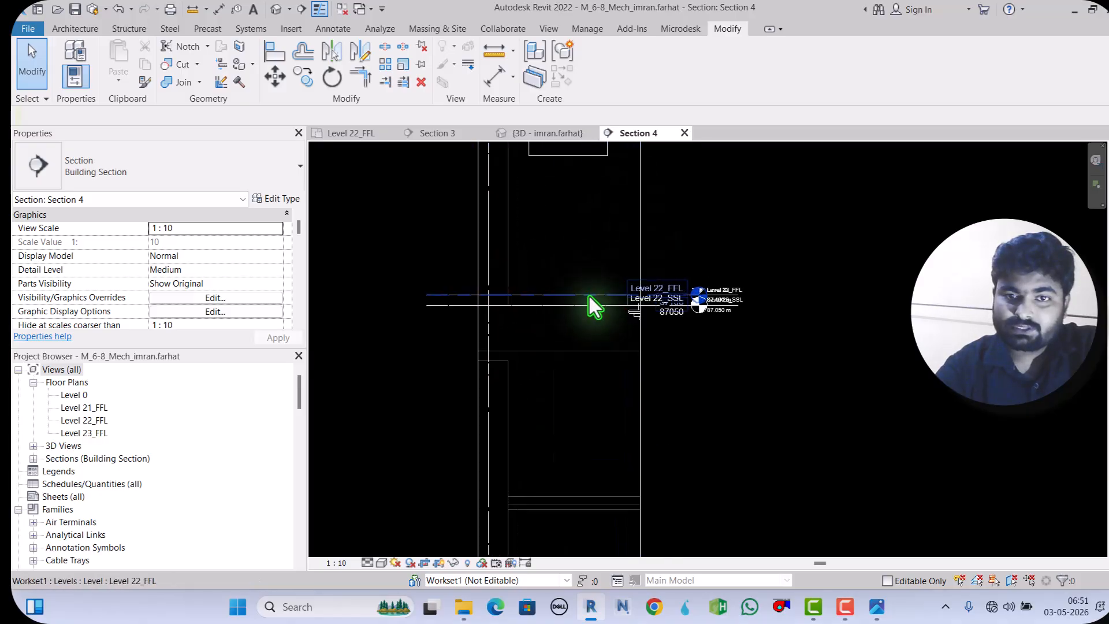
{"action": "scroll", "coordinate": [589, 297], "scroll_direction": "down", "scroll_amount": 1}
{"action": "scroll", "coordinate": [589, 297], "scroll_direction": "down", "scroll_amount": 2}
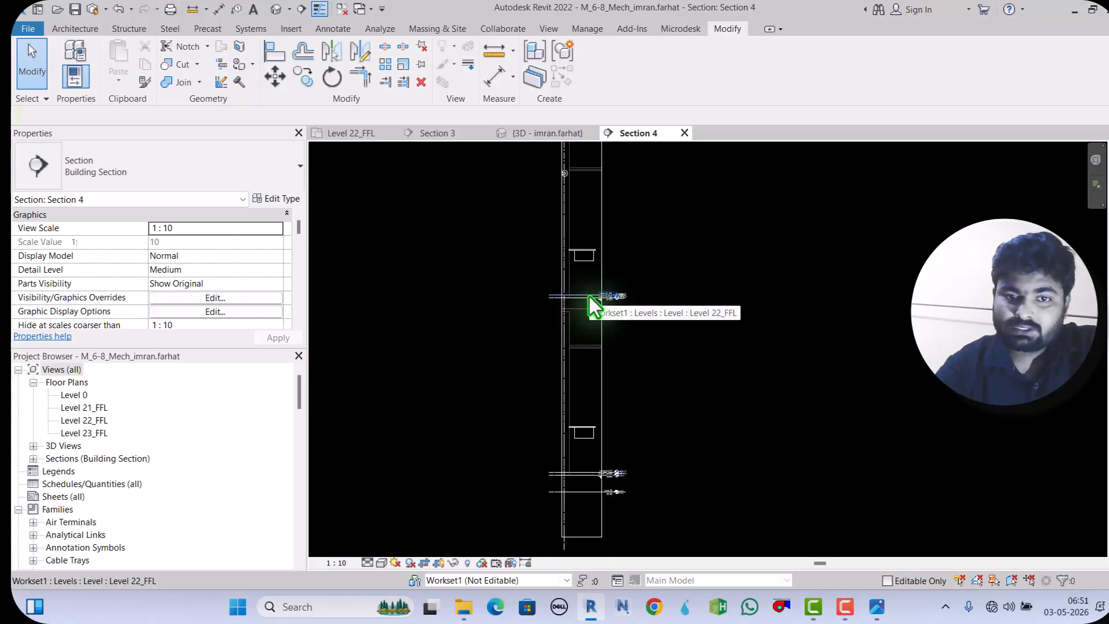
{"action": "scroll", "coordinate": [602, 491], "scroll_direction": "up", "scroll_amount": 3}
{"action": "scroll", "coordinate": [602, 491], "scroll_direction": "up", "scroll_amount": 2}
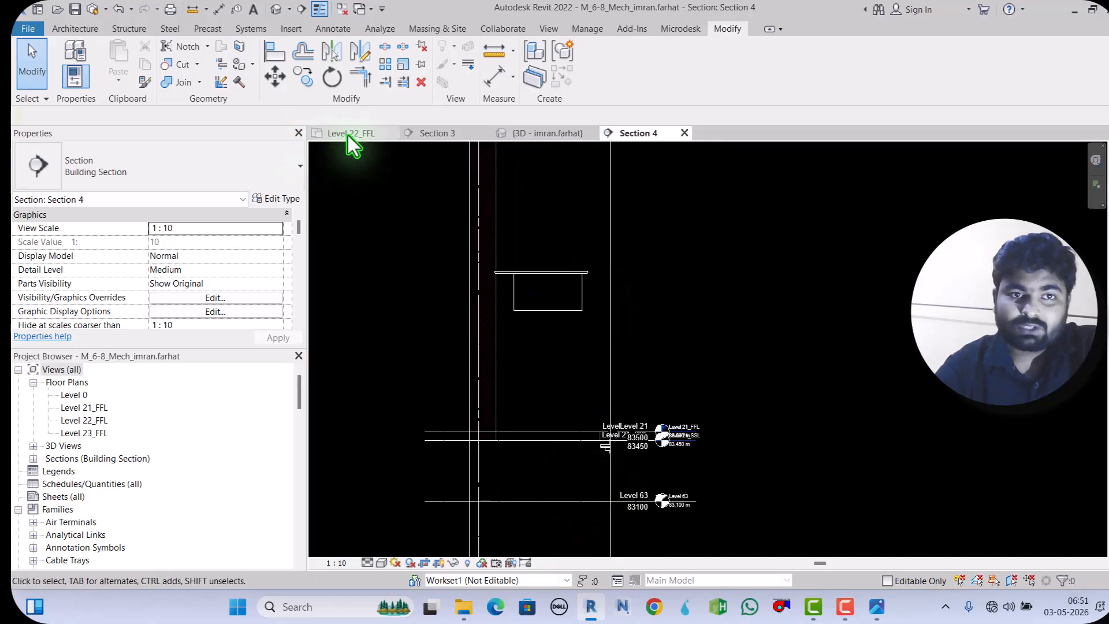
{"action": "scroll", "coordinate": [501, 404], "scroll_direction": "down", "scroll_amount": 2}
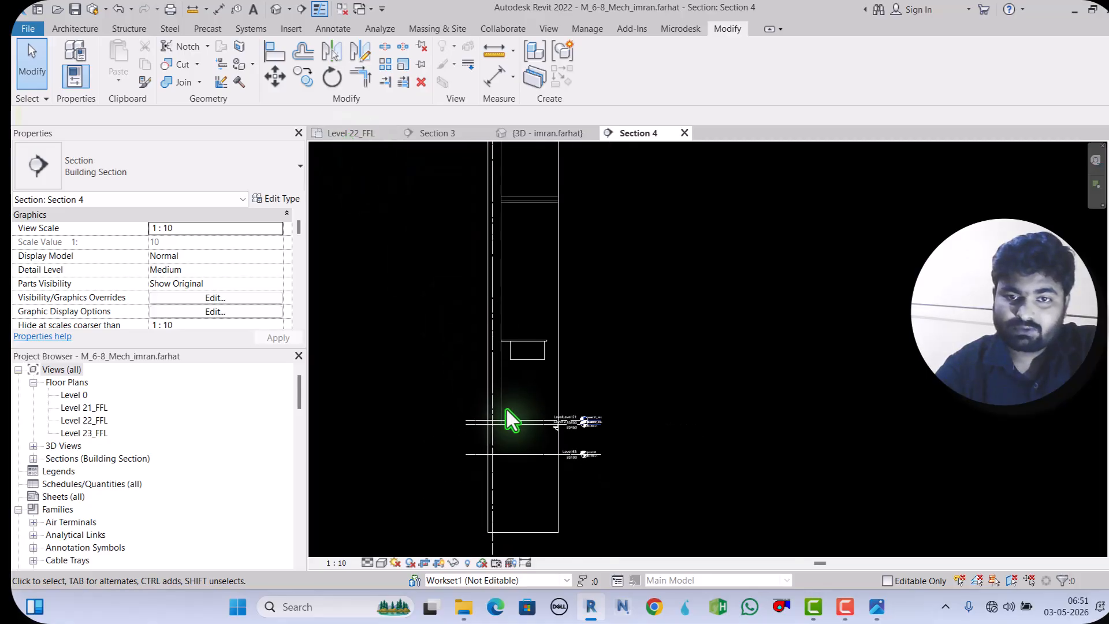
{"action": "scroll", "coordinate": [552, 372], "scroll_direction": "down", "scroll_amount": 2}
{"action": "scroll", "coordinate": [540, 233], "scroll_direction": "up", "scroll_amount": 2}
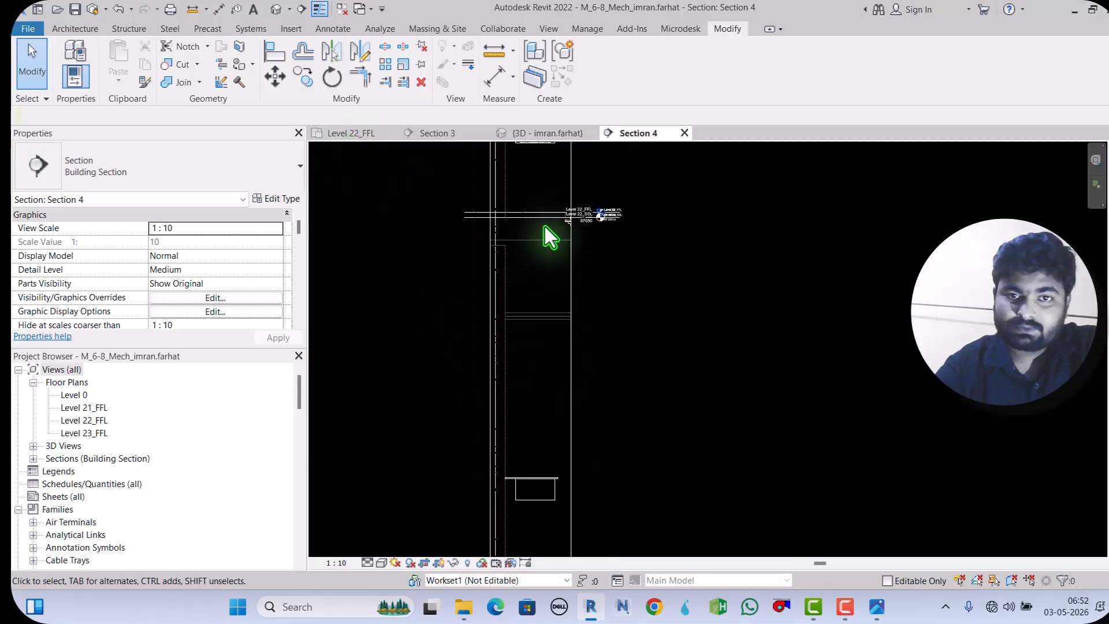
{"action": "scroll", "coordinate": [553, 200], "scroll_direction": "up", "scroll_amount": 3}
{"action": "scroll", "coordinate": [549, 325], "scroll_direction": "down", "scroll_amount": 2}
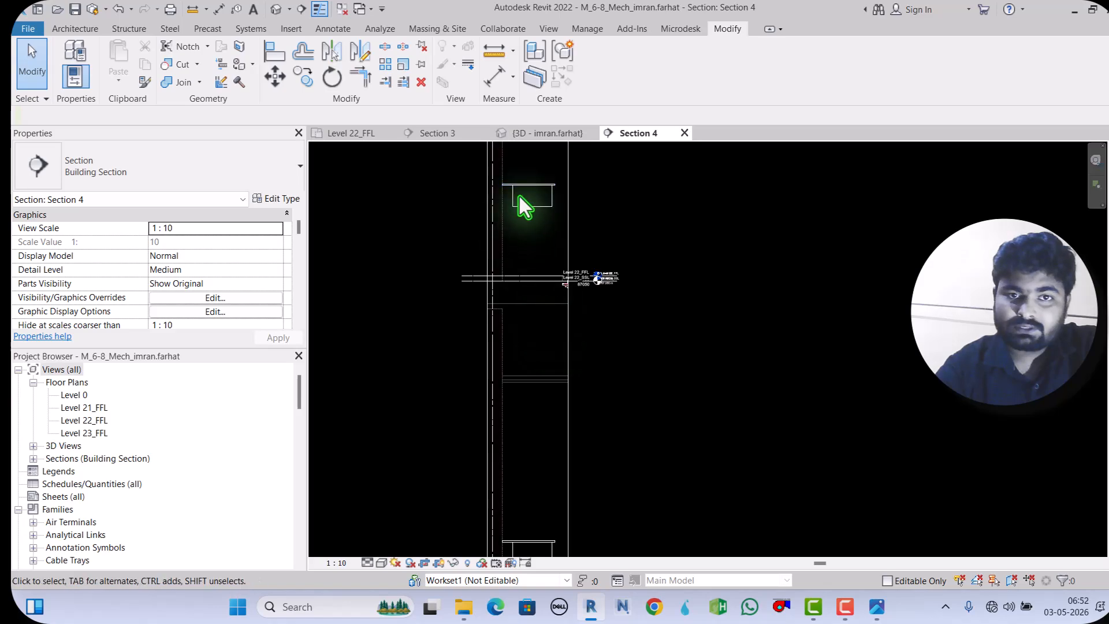
Step: Select the kitchen sink in the Level 22_FFL plan and locate it with its connectors in Section 4
{"action": "left_click", "coordinate": [361, 134]}
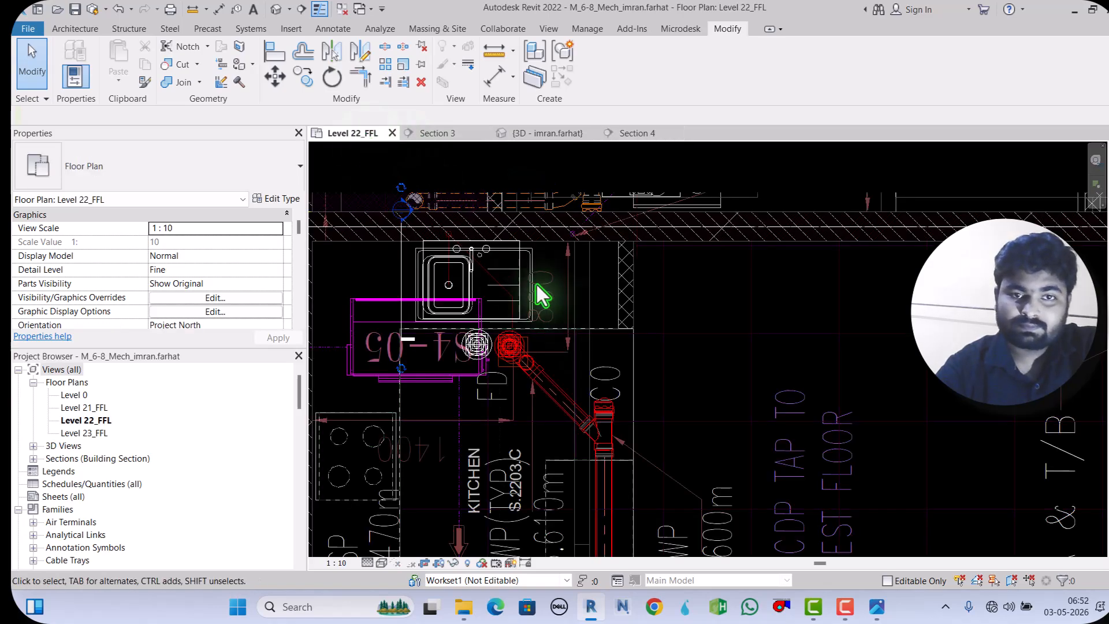
{"action": "left_click", "coordinate": [466, 301]}
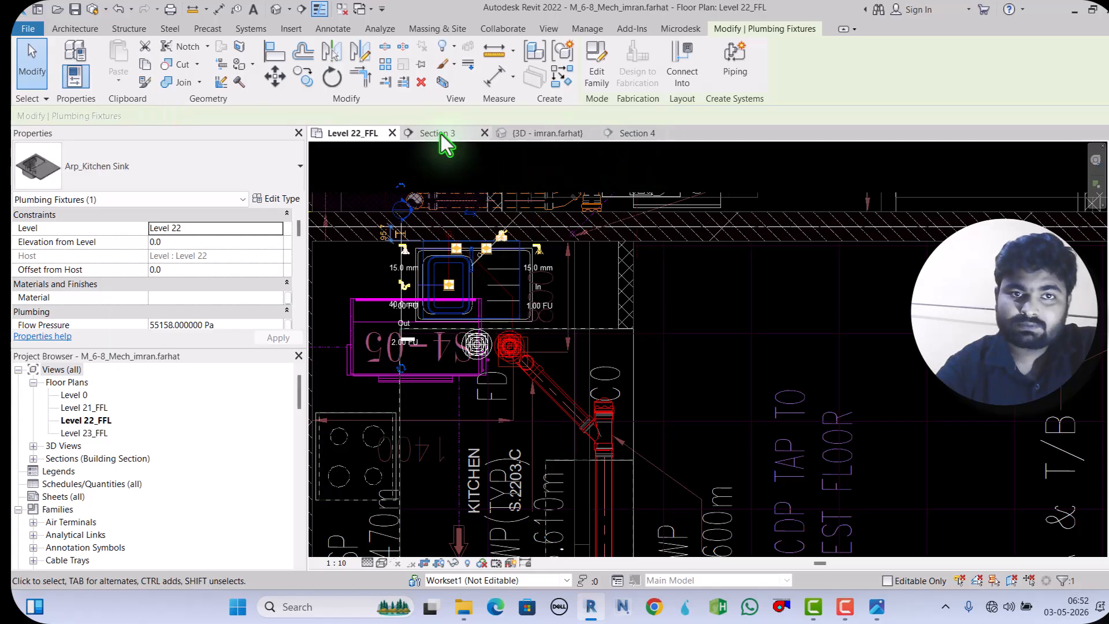
{"action": "left_click", "coordinate": [633, 133]}
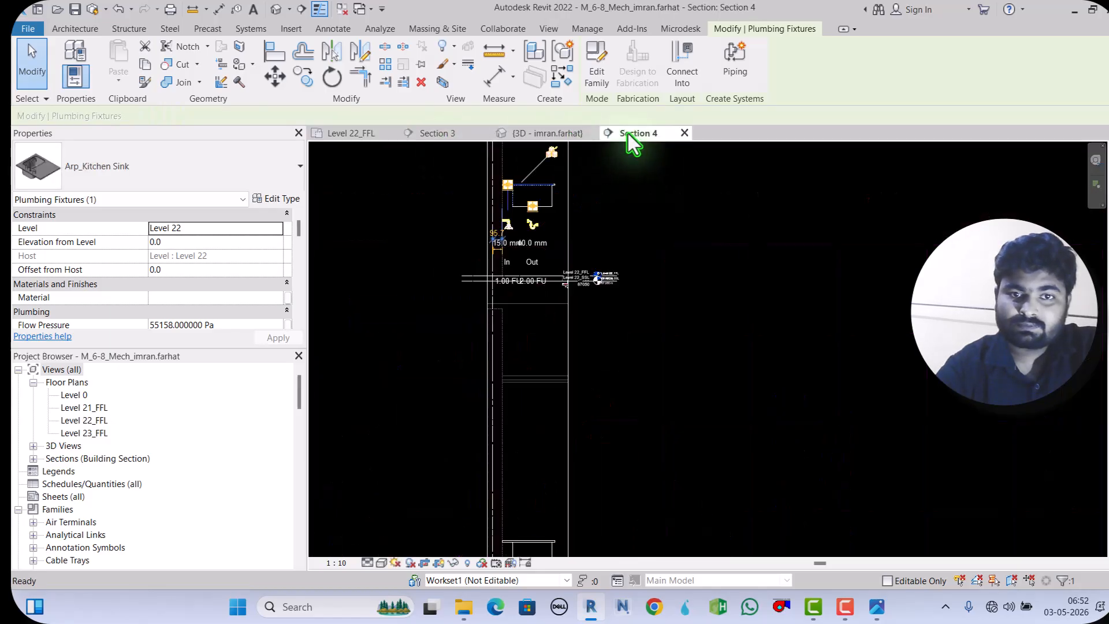
{"action": "scroll", "coordinate": [509, 173], "scroll_direction": "up", "scroll_amount": 3}
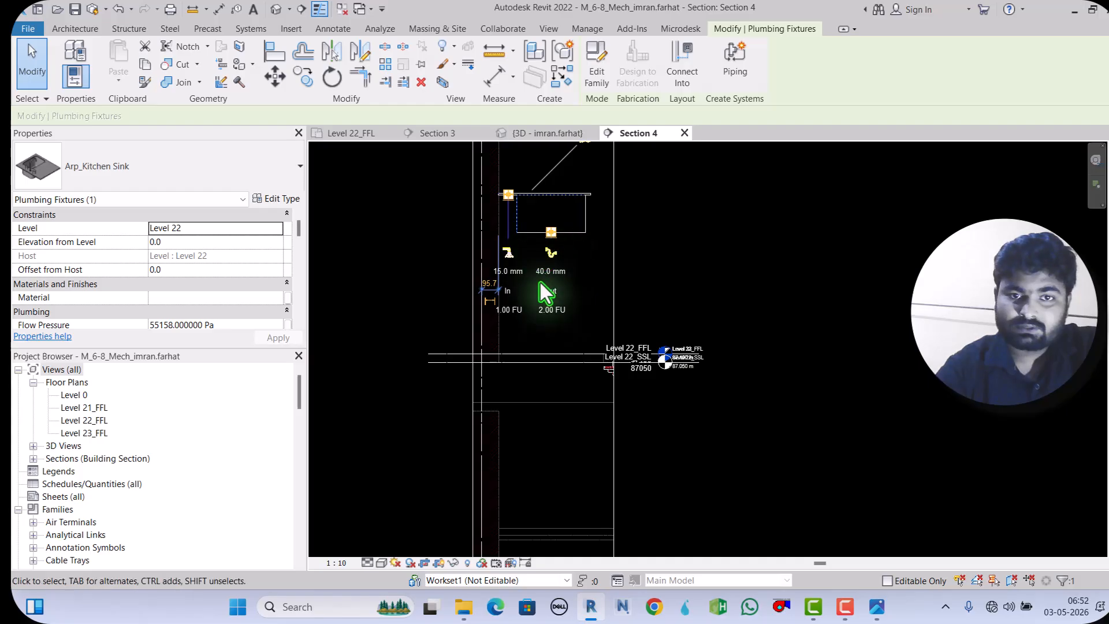
{"action": "scroll", "coordinate": [570, 332], "scroll_direction": "up", "scroll_amount": 1}
{"action": "scroll", "coordinate": [530, 275], "scroll_direction": "down", "scroll_amount": 4}
{"action": "scroll", "coordinate": [530, 266], "scroll_direction": "up", "scroll_amount": 5}
{"action": "scroll", "coordinate": [503, 258], "scroll_direction": "down", "scroll_amount": 2}
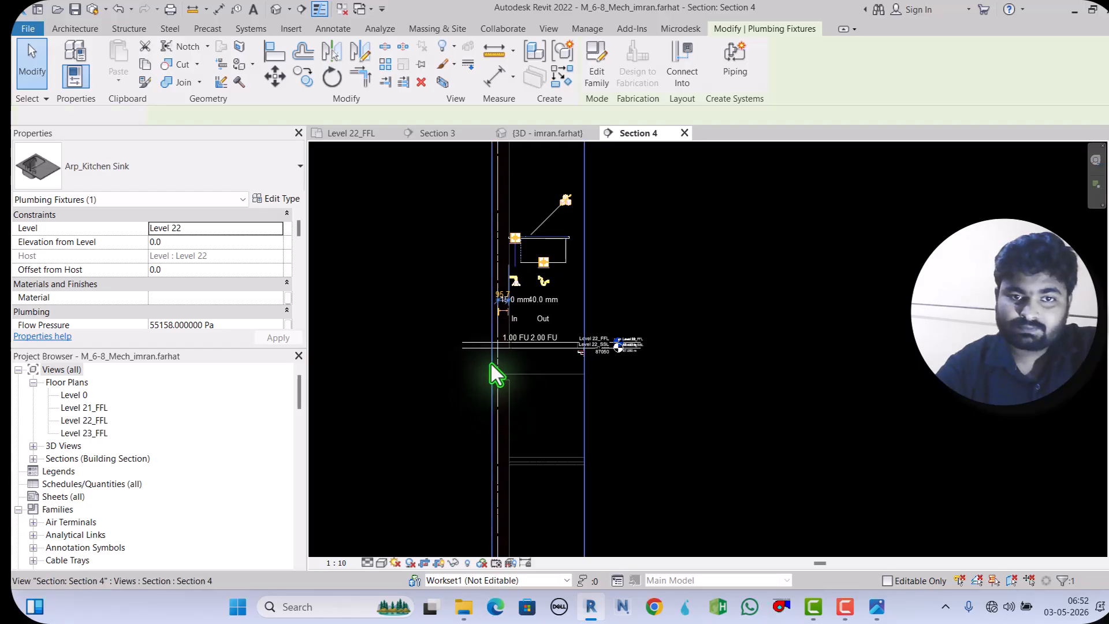
Step: Widen Section 4's crop region past the wall behind the kitchen sink to show the adjoining room
{"action": "left_click", "coordinate": [492, 362]}
{"action": "left_click_drag", "start_coordinate": [492, 360], "coordinate": [507, 341]}
{"action": "scroll", "coordinate": [525, 328], "scroll_direction": "up", "scroll_amount": 3}
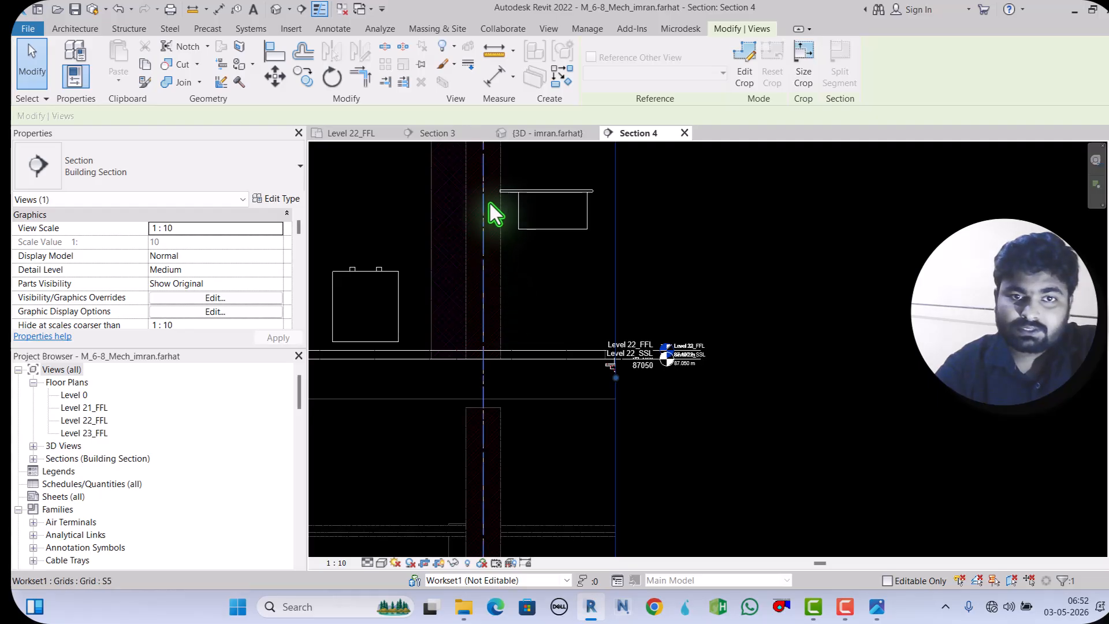
{"action": "scroll", "coordinate": [487, 240], "scroll_direction": "up", "scroll_amount": 1}
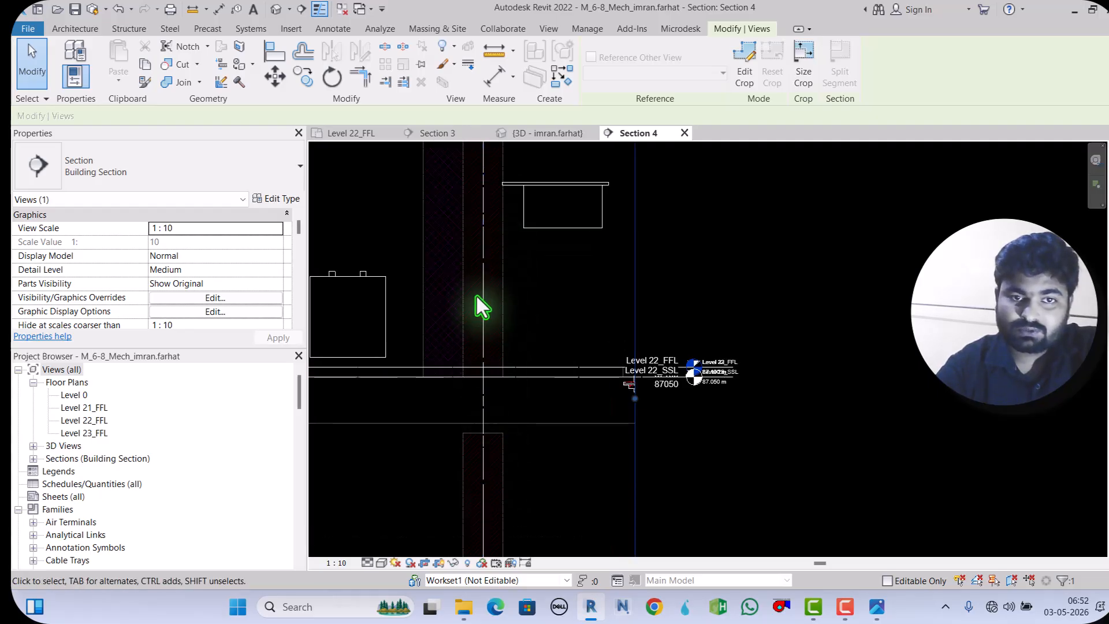
{"action": "scroll", "coordinate": [476, 296], "scroll_direction": "down", "scroll_amount": 2}
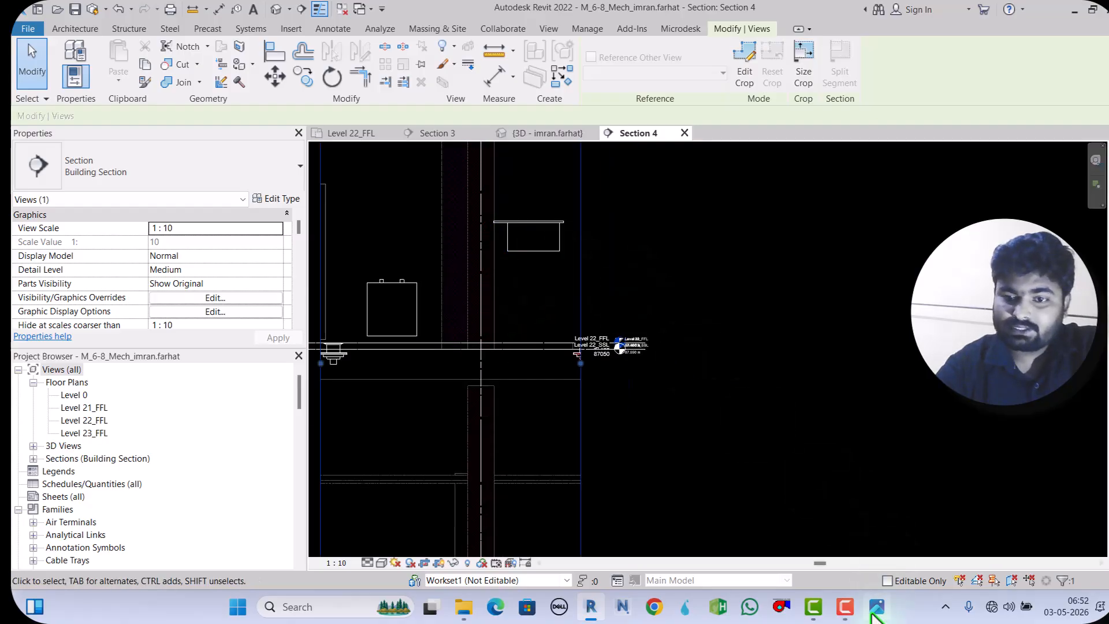
Step: Switch to the Arrangement of sink.png image and study Section D-D's P trap, waste pipe and floor trap arrangement
{"action": "mouse_move", "coordinate": [872, 617]}
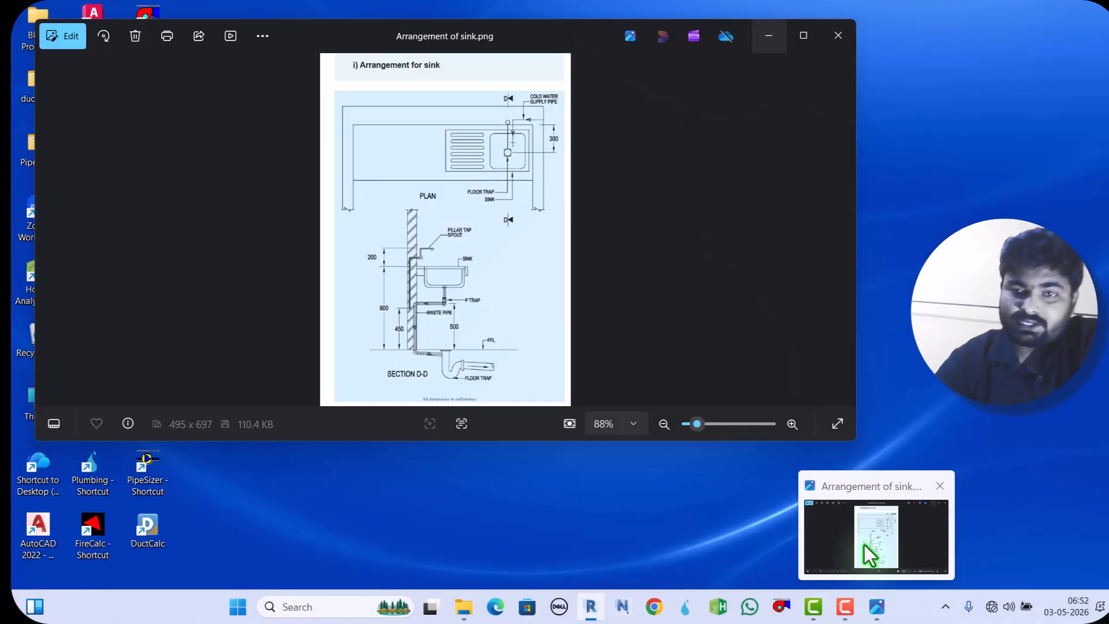
{"action": "left_click", "coordinate": [862, 557]}
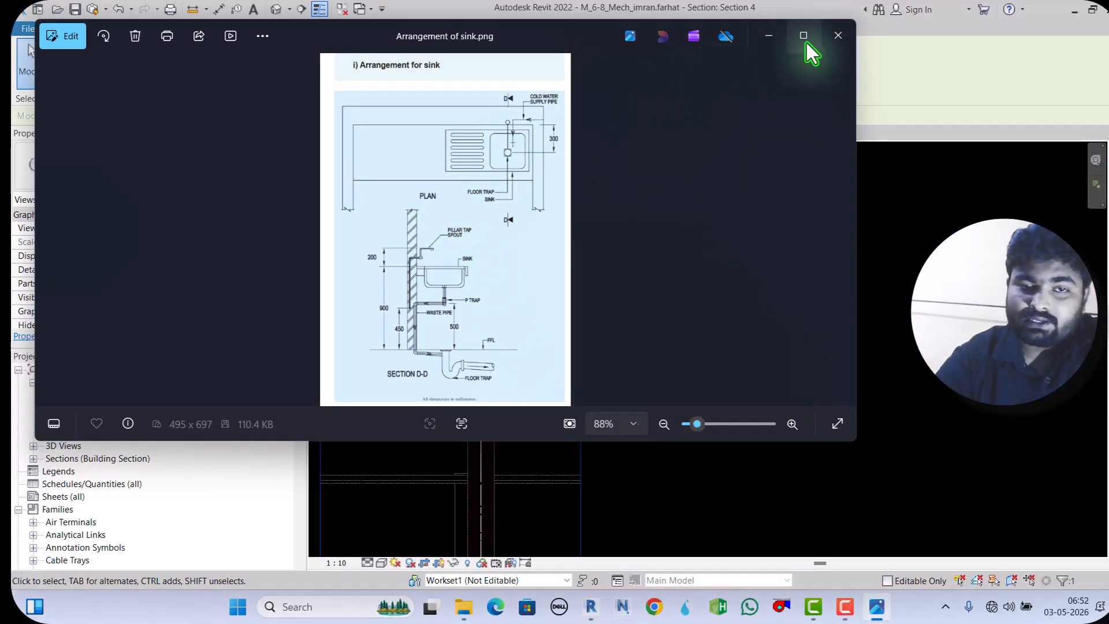
{"action": "left_click", "coordinate": [805, 39]}
{"action": "scroll", "coordinate": [557, 443], "scroll_direction": "up", "scroll_amount": 4}
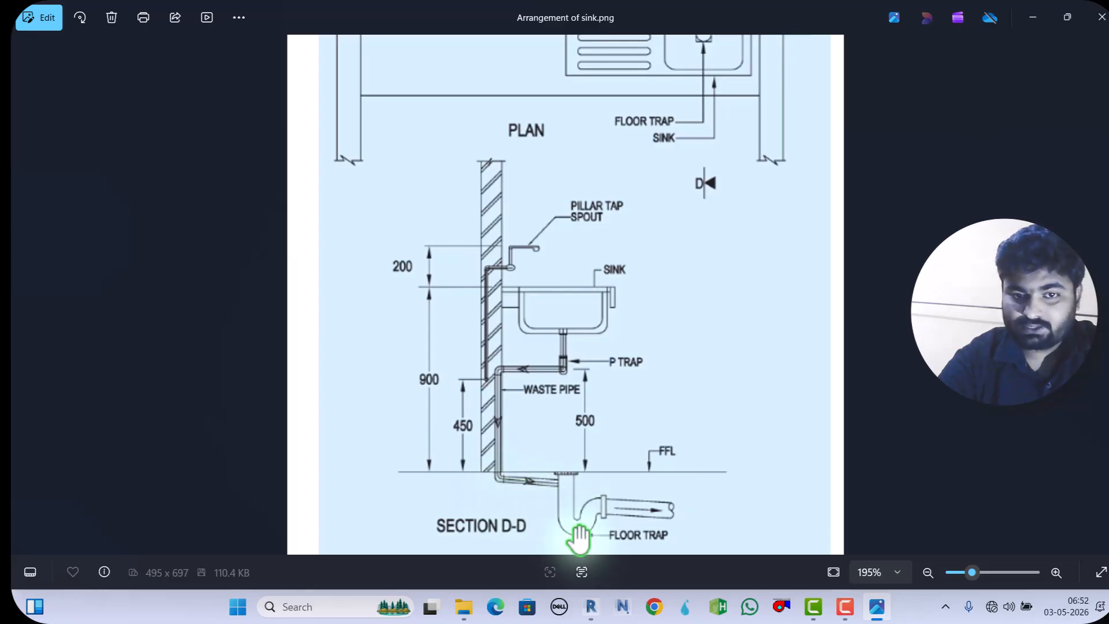
{"action": "scroll", "coordinate": [581, 541], "scroll_direction": "up", "scroll_amount": 1}
{"action": "scroll", "coordinate": [584, 546], "scroll_direction": "up", "scroll_amount": 2}
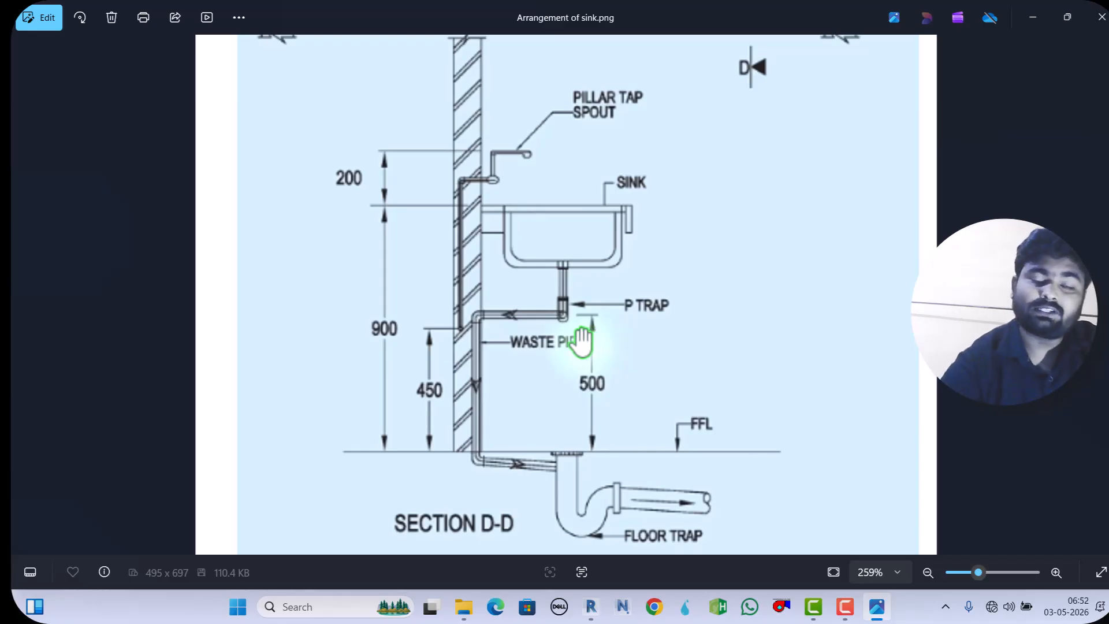
Step: Switch back to Revit and draw a vertical waste pipe downward from the Level 22 kitchen sink's drain outlet in Section 4
{"action": "mouse_move", "coordinate": [843, 614]}
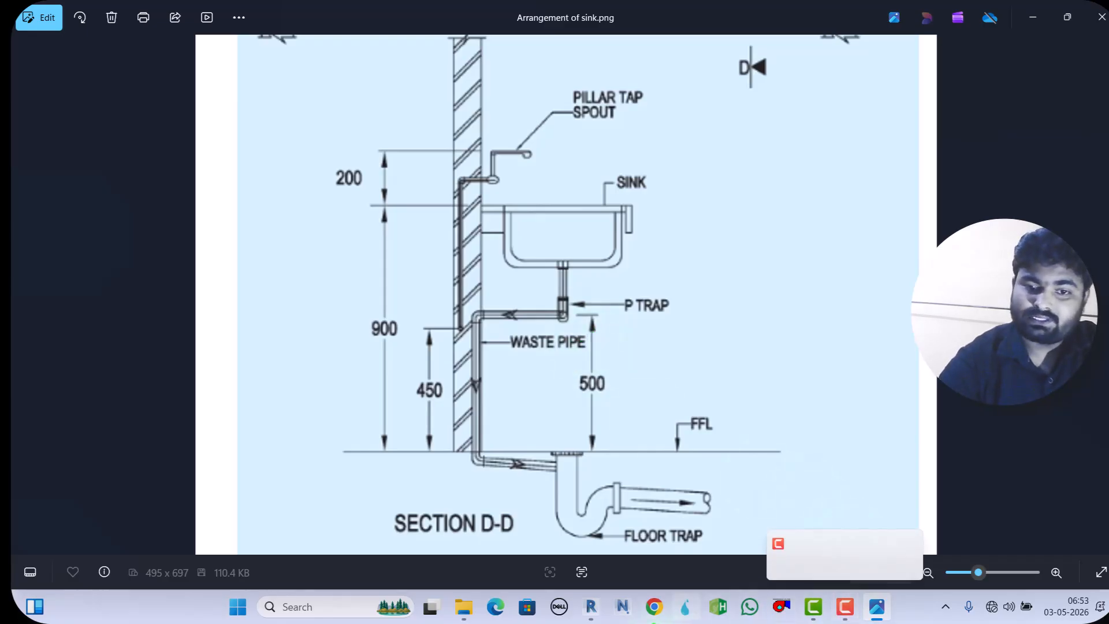
{"action": "mouse_move", "coordinate": [591, 609]}
{"action": "left_click", "coordinate": [609, 556]}
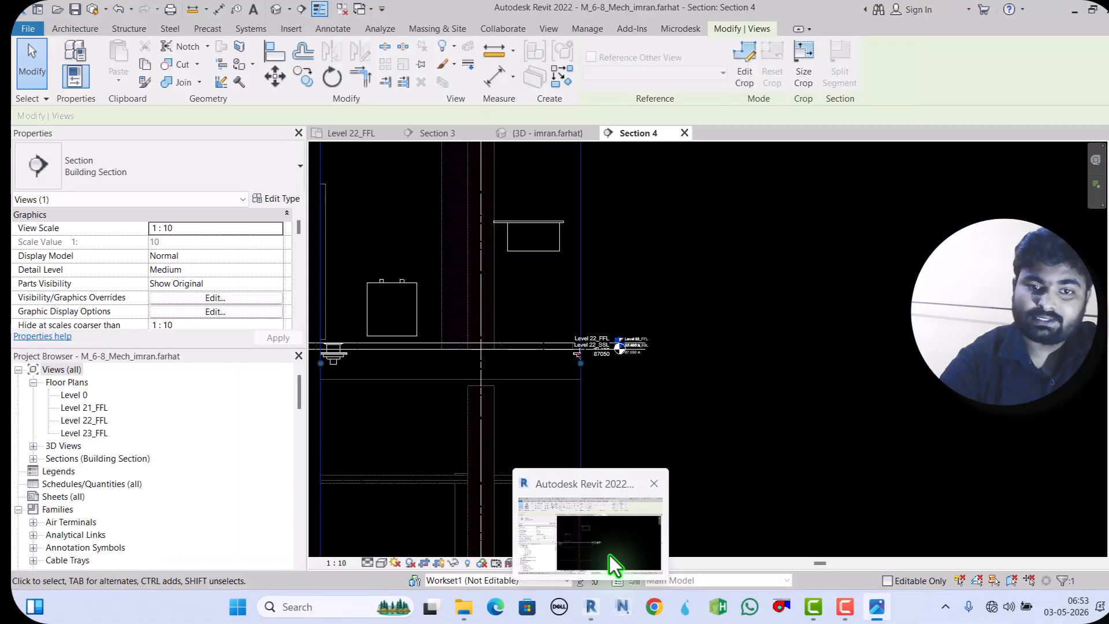
{"action": "scroll", "coordinate": [580, 269], "scroll_direction": "down", "scroll_amount": 3}
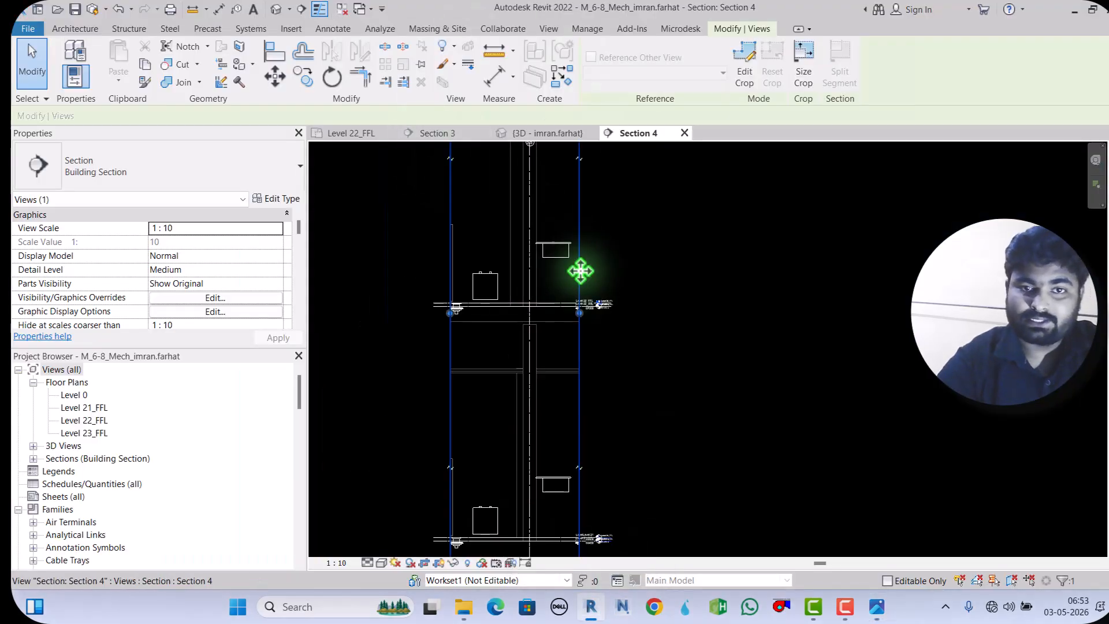
{"action": "scroll", "coordinate": [562, 237], "scroll_direction": "up", "scroll_amount": 2}
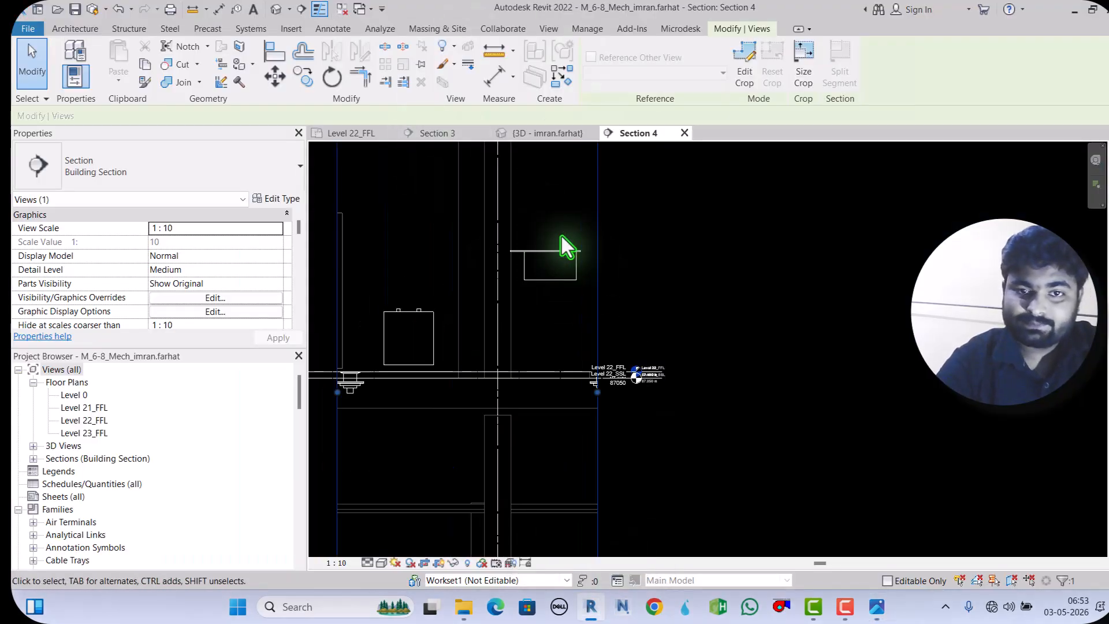
{"action": "left_click", "coordinate": [560, 278]}
{"action": "scroll", "coordinate": [543, 292], "scroll_direction": "up", "scroll_amount": 4}
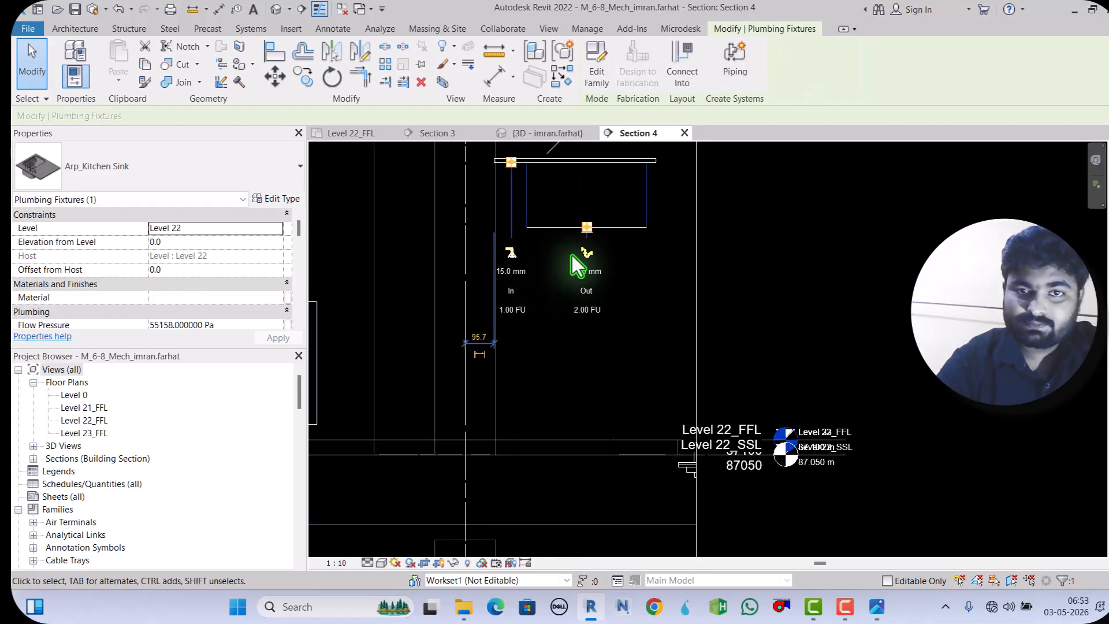
{"action": "left_click", "coordinate": [587, 253]}
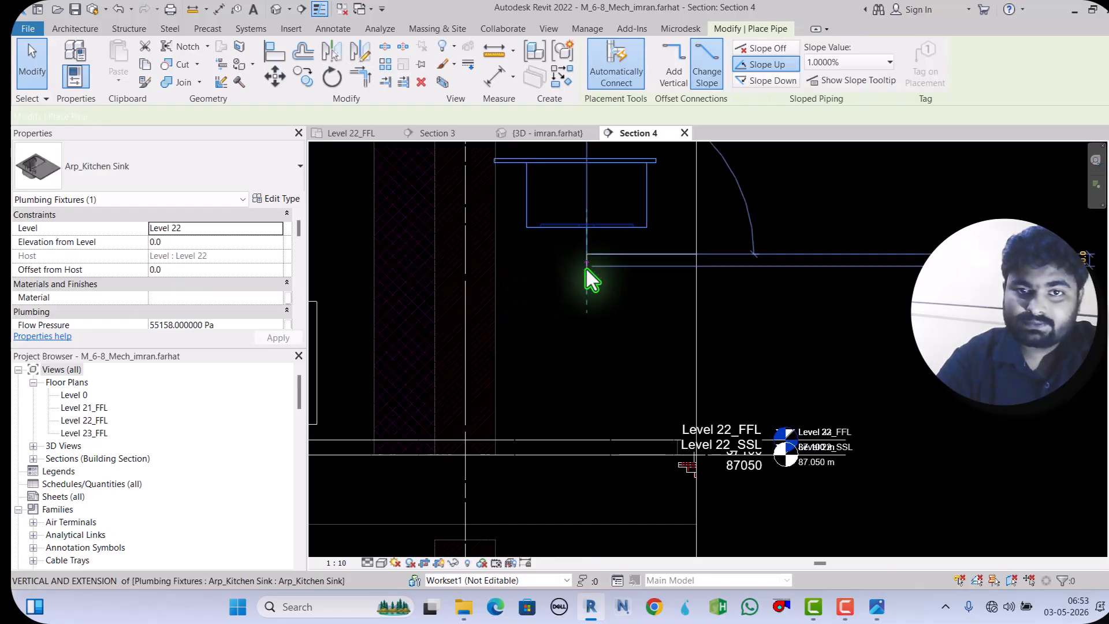
{"action": "left_click", "coordinate": [591, 299]}
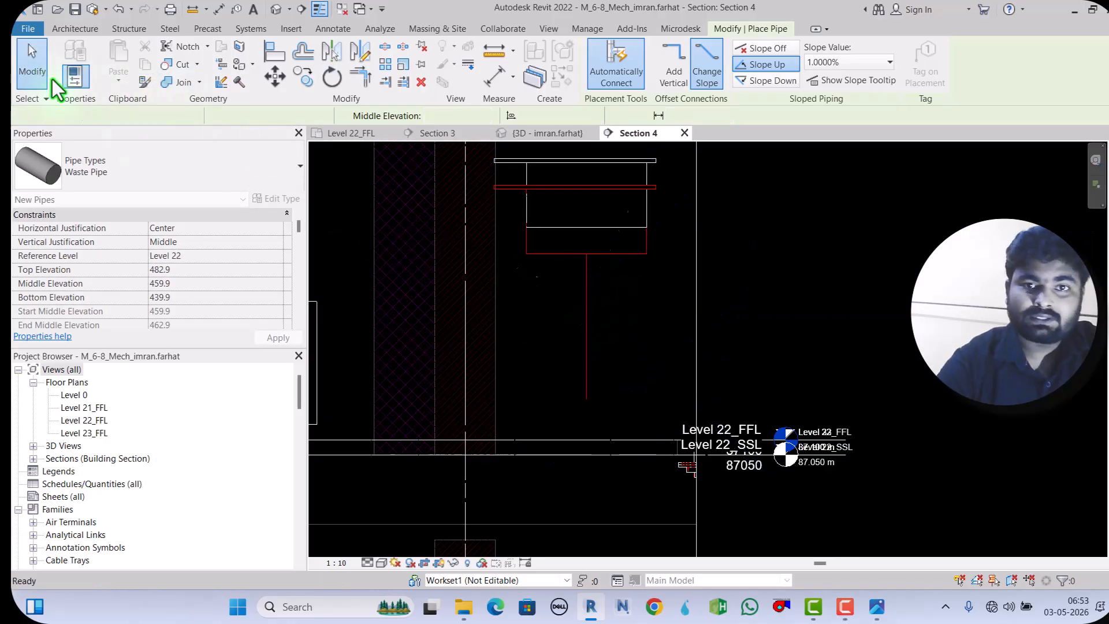
{"action": "left_click", "coordinate": [32, 63]}
Step: Align the lowered kitchen sink with the original sink outline above it in Section 4
{"action": "scroll", "coordinate": [466, 332], "scroll_direction": "up", "scroll_amount": 2}
{"action": "scroll", "coordinate": [557, 236], "scroll_direction": "up", "scroll_amount": 2}
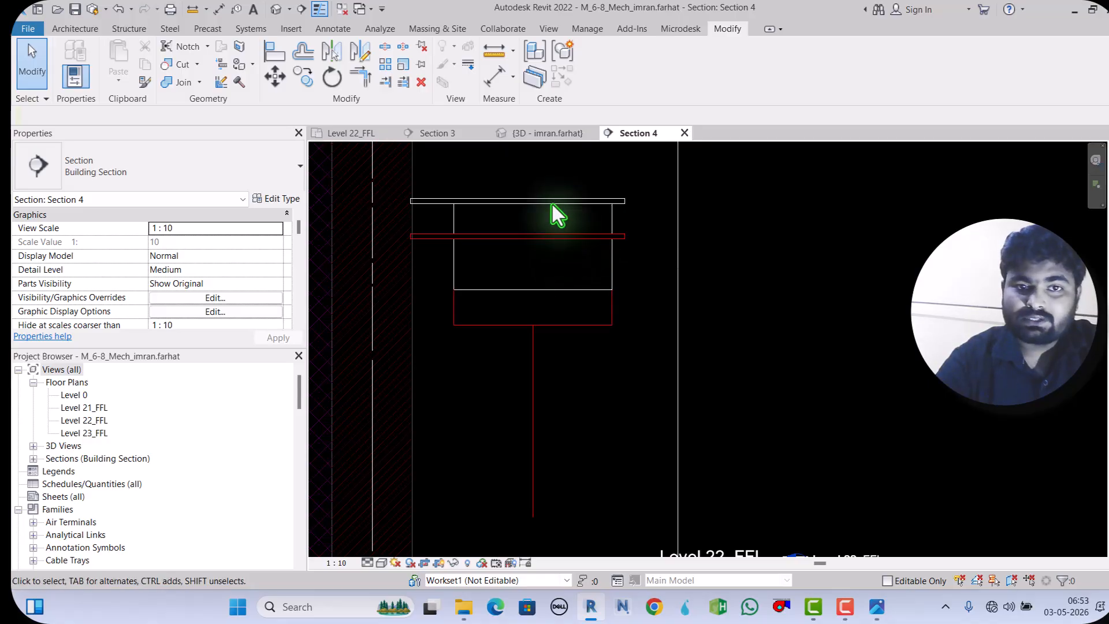
{"action": "scroll", "coordinate": [542, 207], "scroll_direction": "up", "scroll_amount": 1}
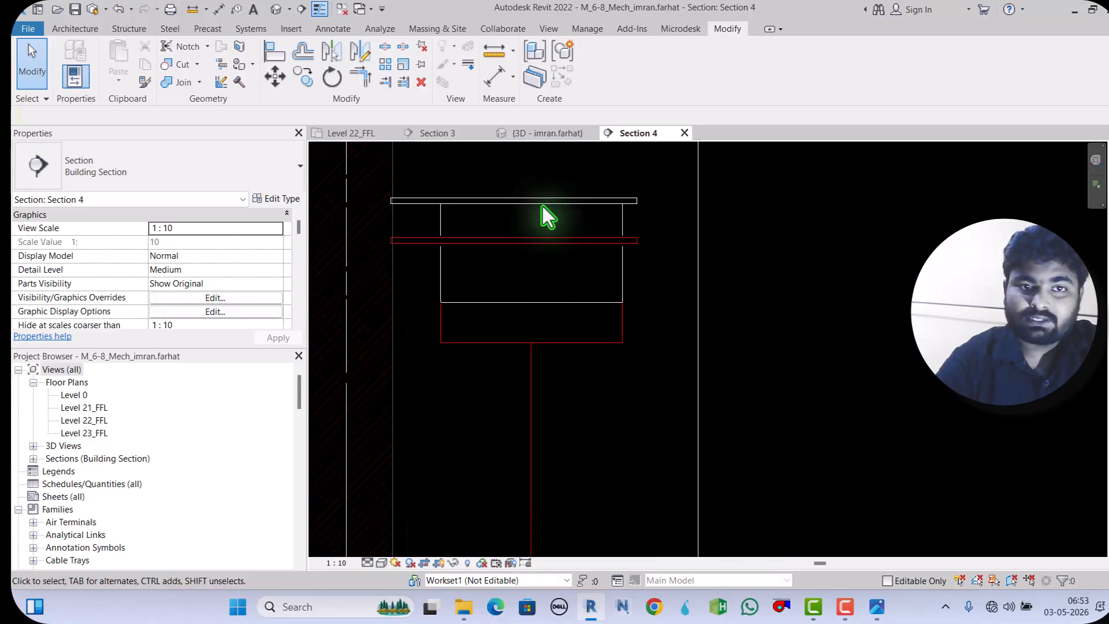
{"action": "left_click", "coordinate": [275, 53]}
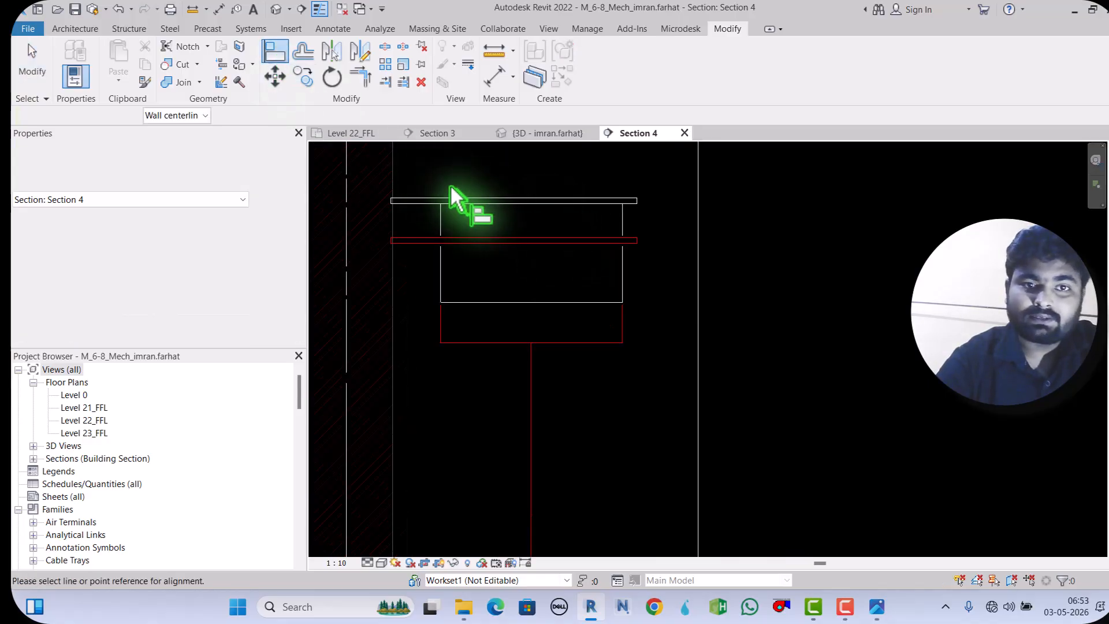
Step: Align the rim of the red kitchen sink with the white reference sink's rim above it in the section
{"action": "left_click", "coordinate": [477, 203]}
{"action": "left_click", "coordinate": [485, 242]}
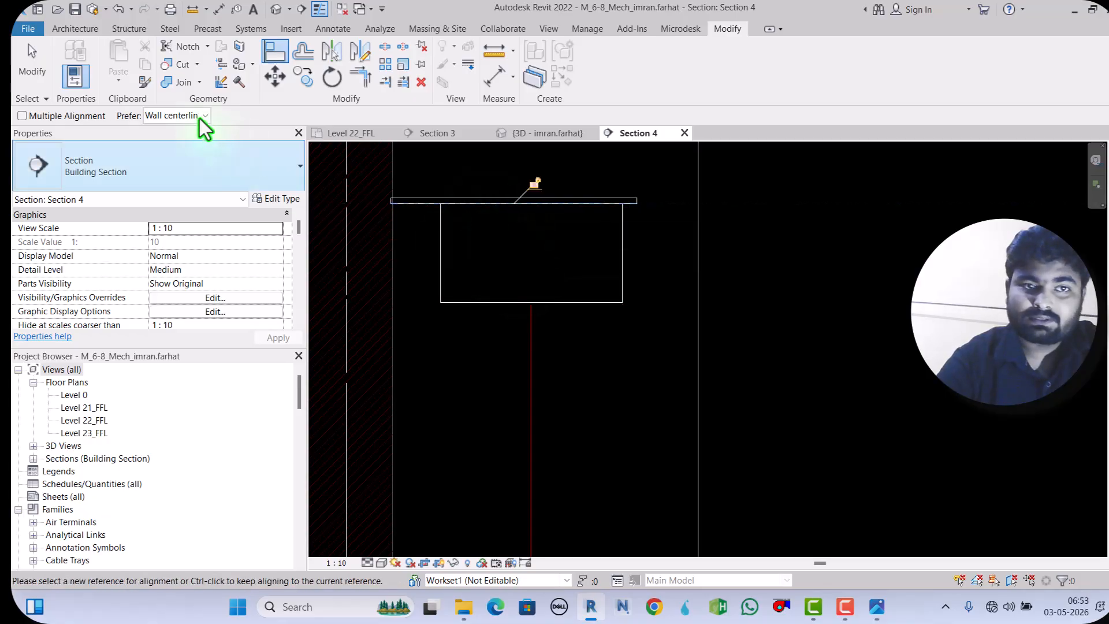
{"action": "left_click", "coordinate": [36, 63]}
Step: Set the section view's detail level to Fine and check the vertical waste pipe under the sink
{"action": "scroll", "coordinate": [527, 184], "scroll_direction": "down", "scroll_amount": 3}
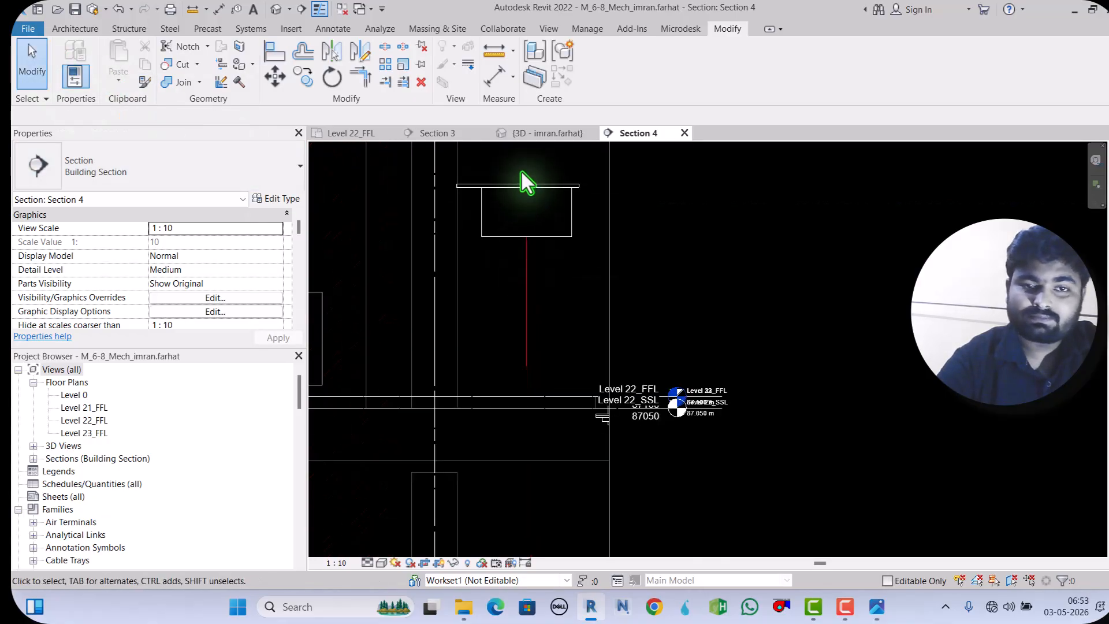
{"action": "left_click", "coordinate": [368, 563]}
{"action": "left_click", "coordinate": [390, 547]}
{"action": "scroll", "coordinate": [525, 312], "scroll_direction": "up", "scroll_amount": 2}
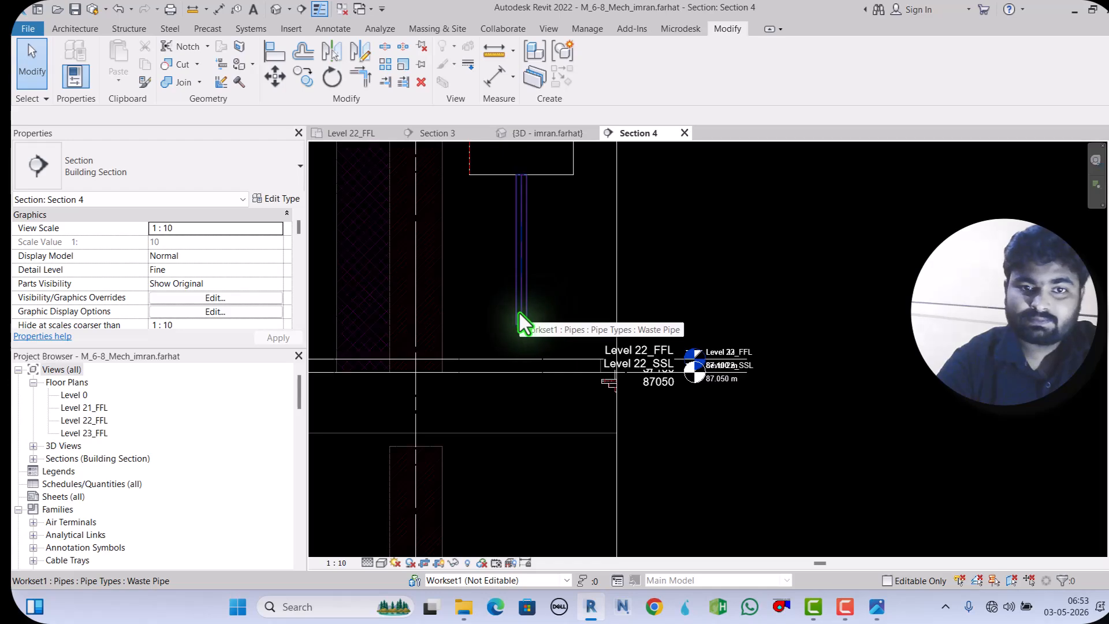
{"action": "left_click", "coordinate": [519, 313]}
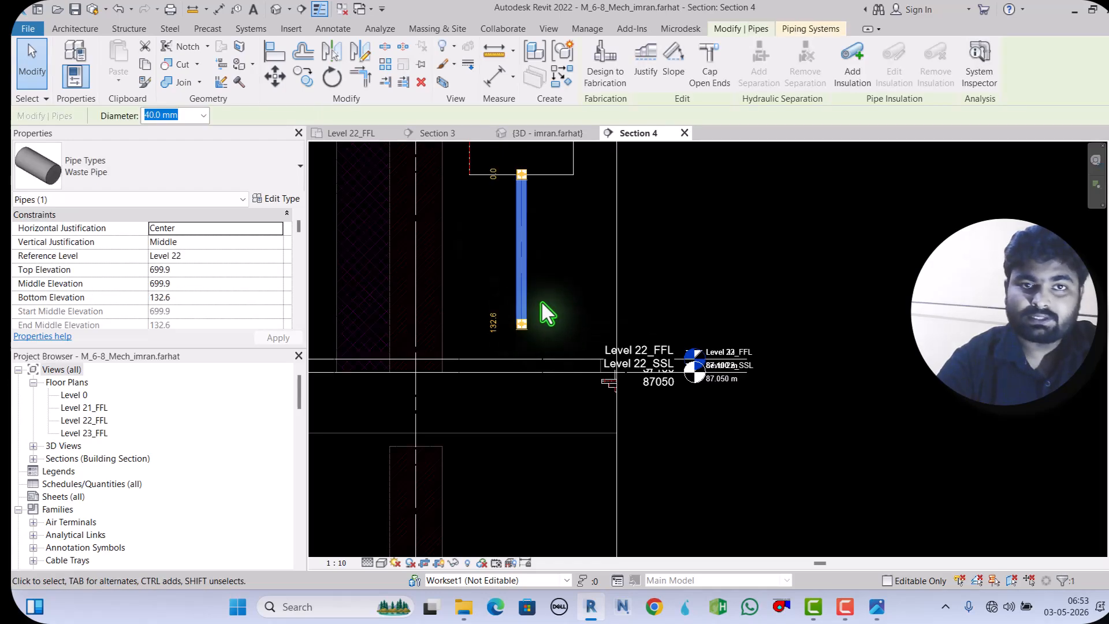
{"action": "key", "text": "Escape"}
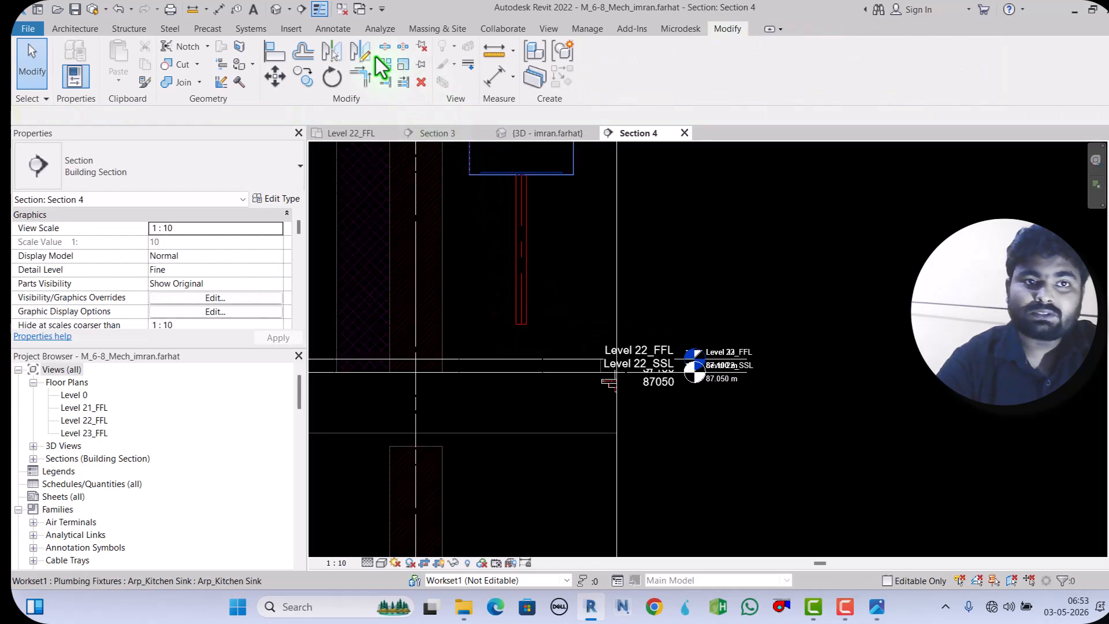
Step: Place a U-TRAP CDP Standard pipe fitting on the lower end of the sink's vertical waste pipe
{"action": "left_click", "coordinate": [249, 29]}
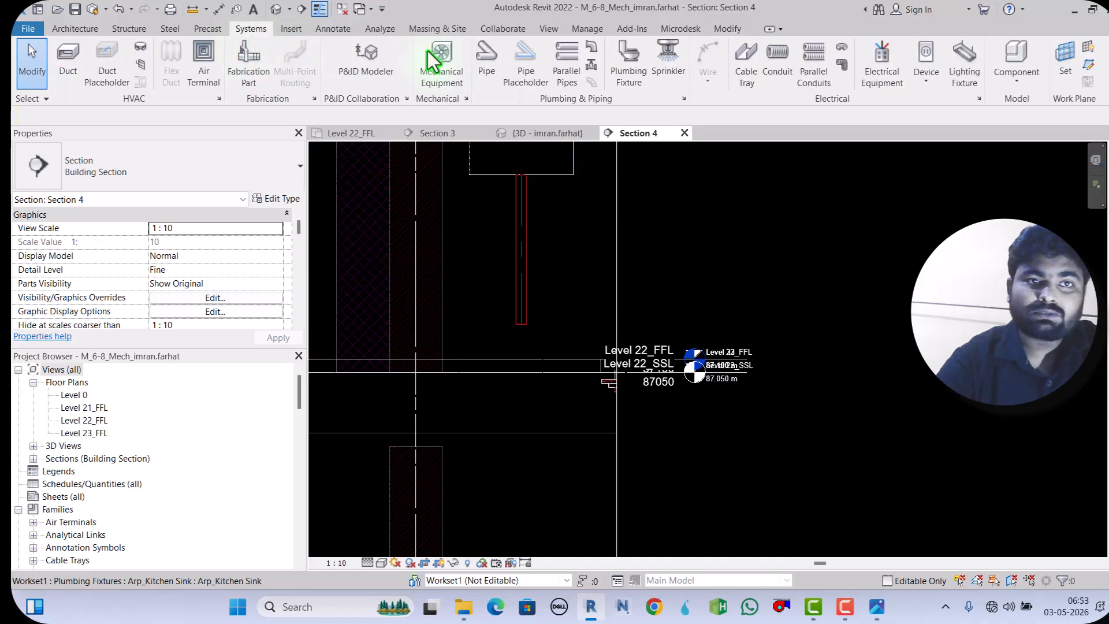
{"action": "left_click", "coordinate": [588, 50]}
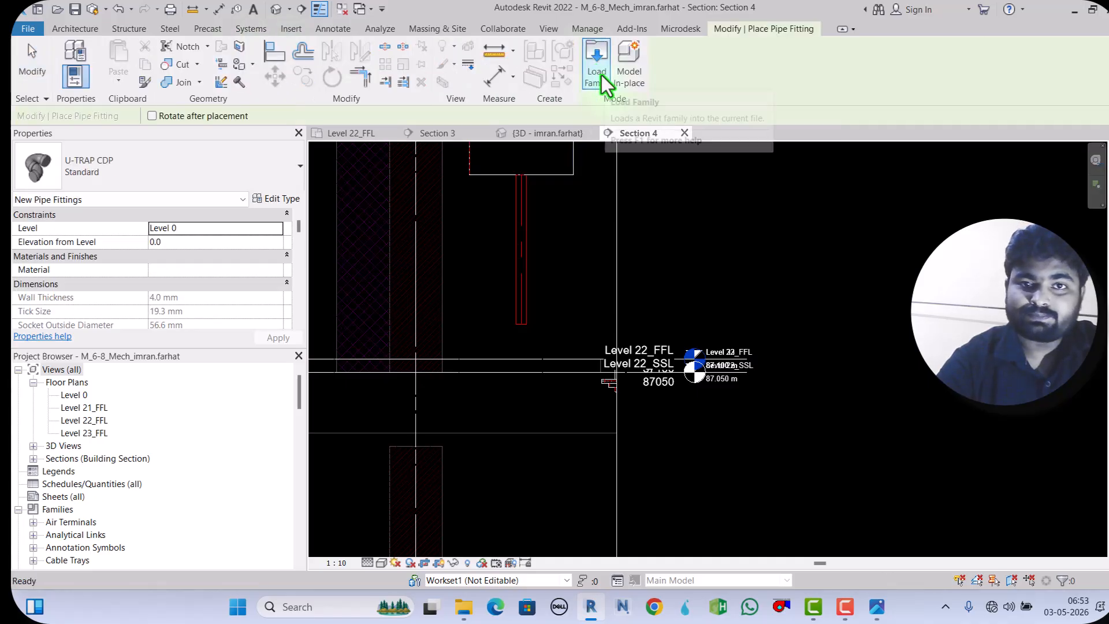
{"action": "scroll", "coordinate": [531, 358], "scroll_direction": "up", "scroll_amount": 2}
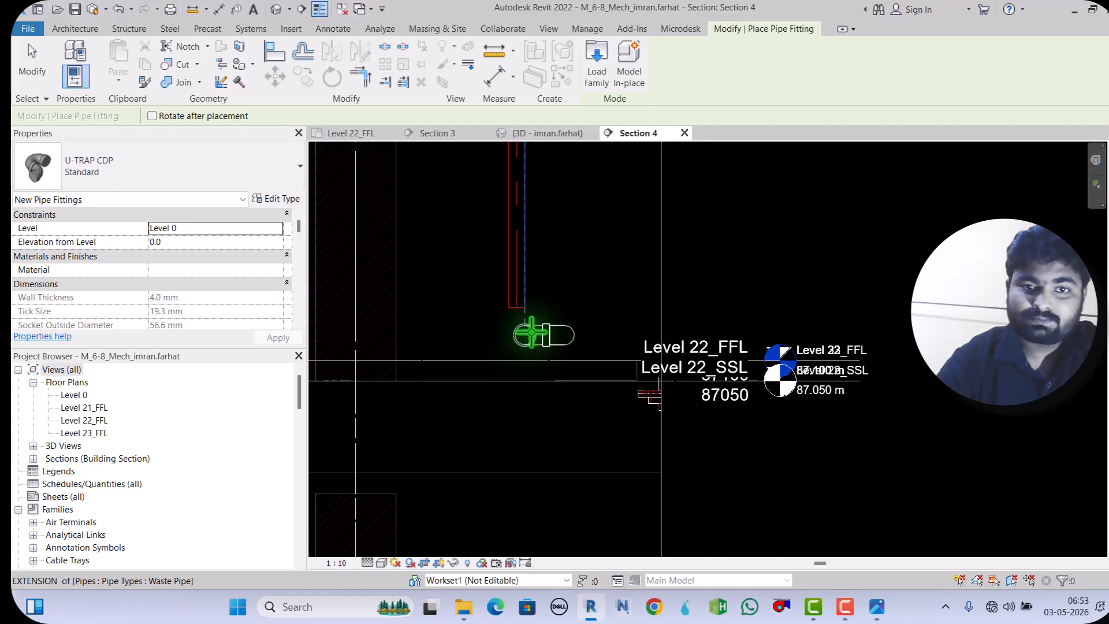
{"action": "left_click", "coordinate": [515, 314]}
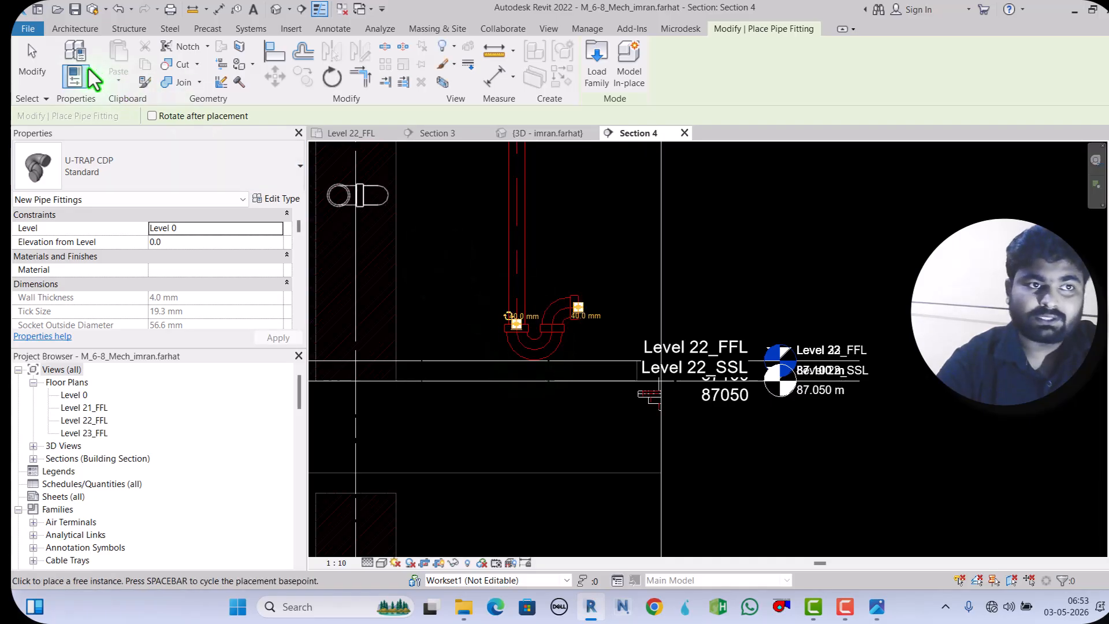
{"action": "left_click", "coordinate": [47, 75]}
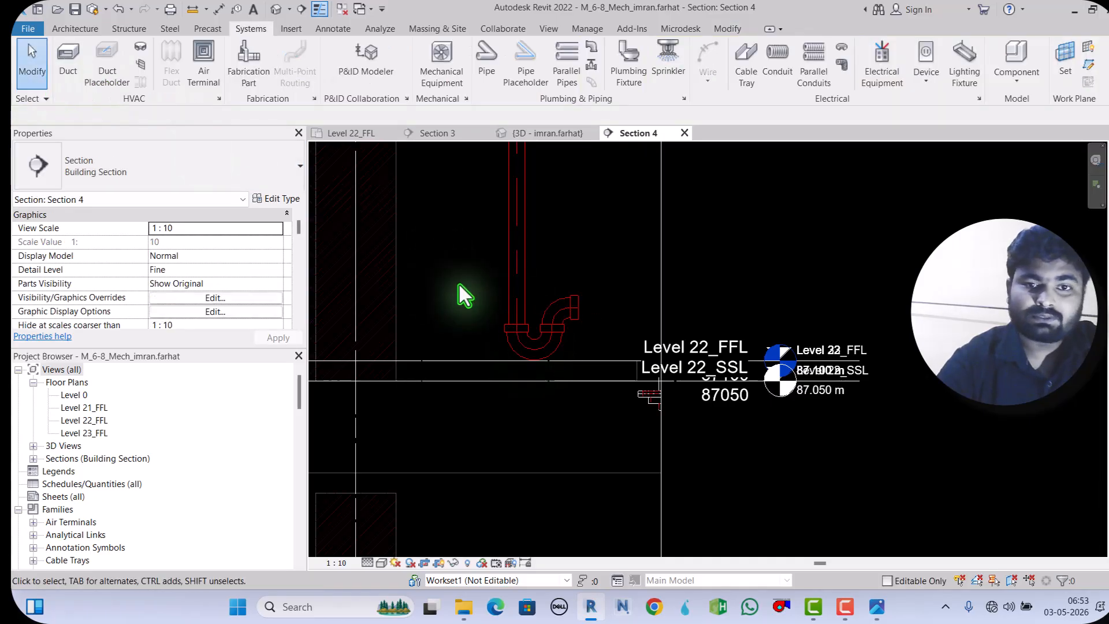
Step: Mirror a copy of the U-trap about the waste pipe's centreline towards the wall and delete the original trap
{"action": "left_click", "coordinate": [560, 317]}
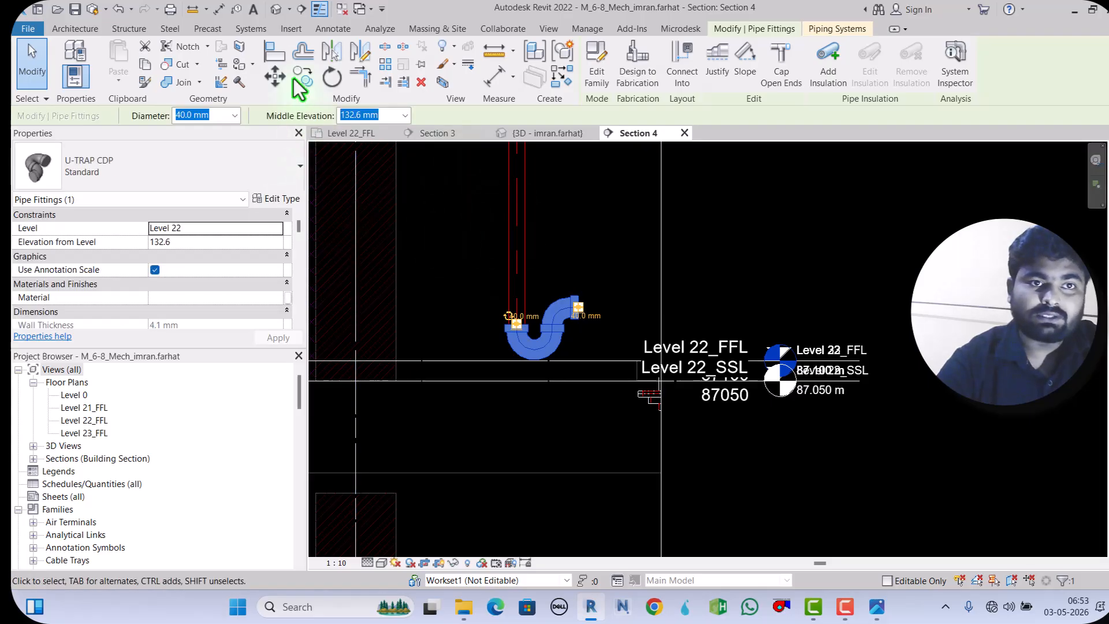
{"action": "left_click", "coordinate": [332, 53]}
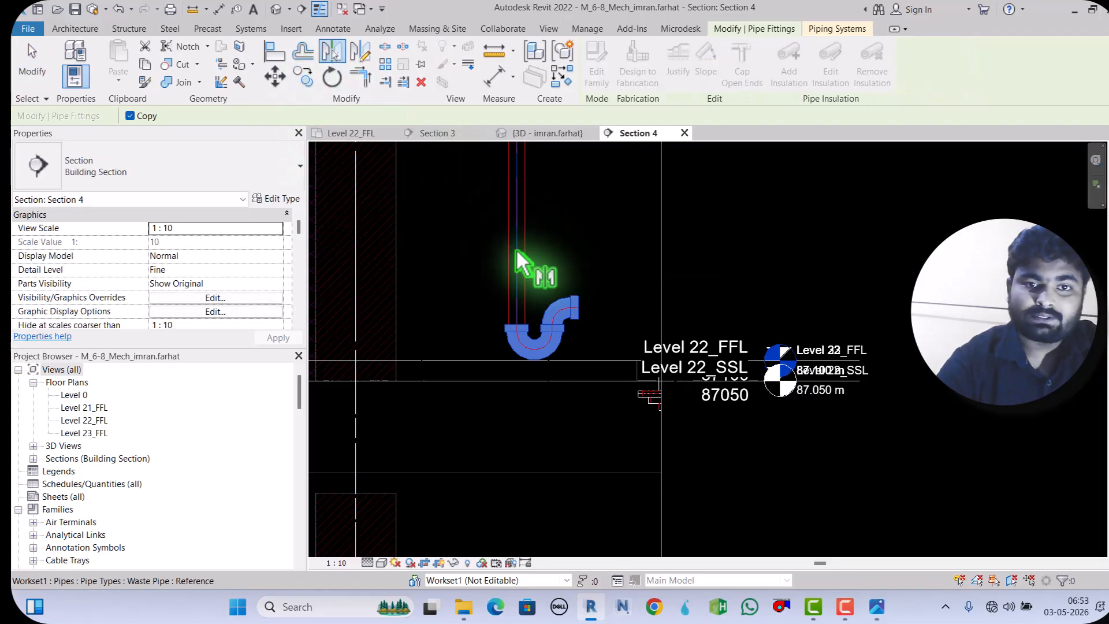
{"action": "left_click", "coordinate": [578, 264]}
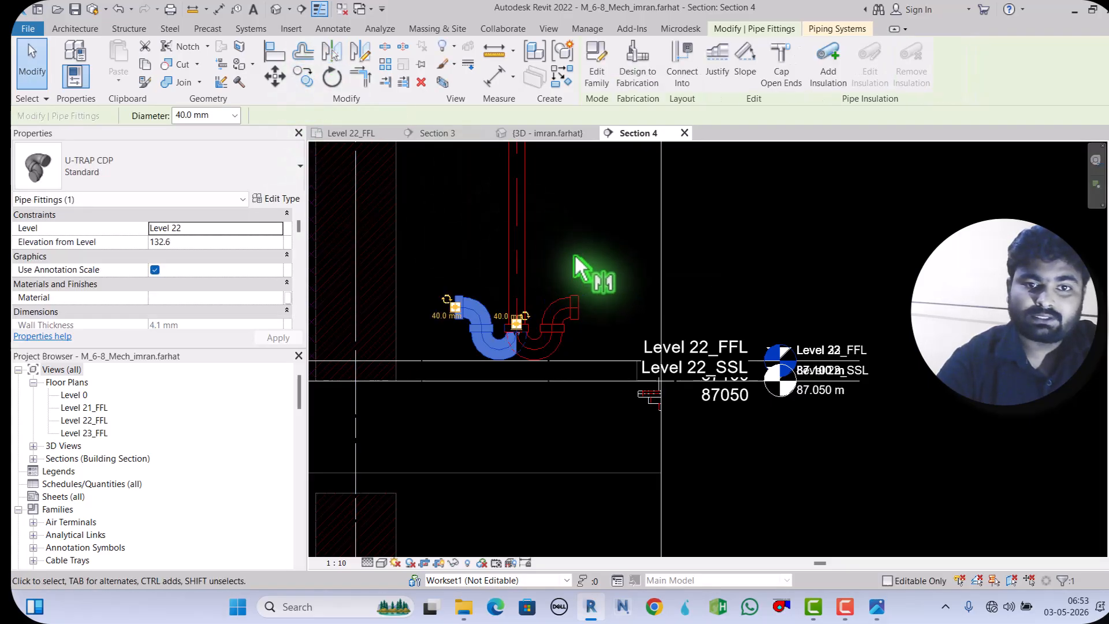
{"action": "left_click", "coordinate": [38, 85]}
{"action": "left_click", "coordinate": [421, 85]}
Step: Try to raise the mirrored U-trap to an elevation of 582.6 mm and undo the move
{"action": "left_click", "coordinate": [495, 349]}
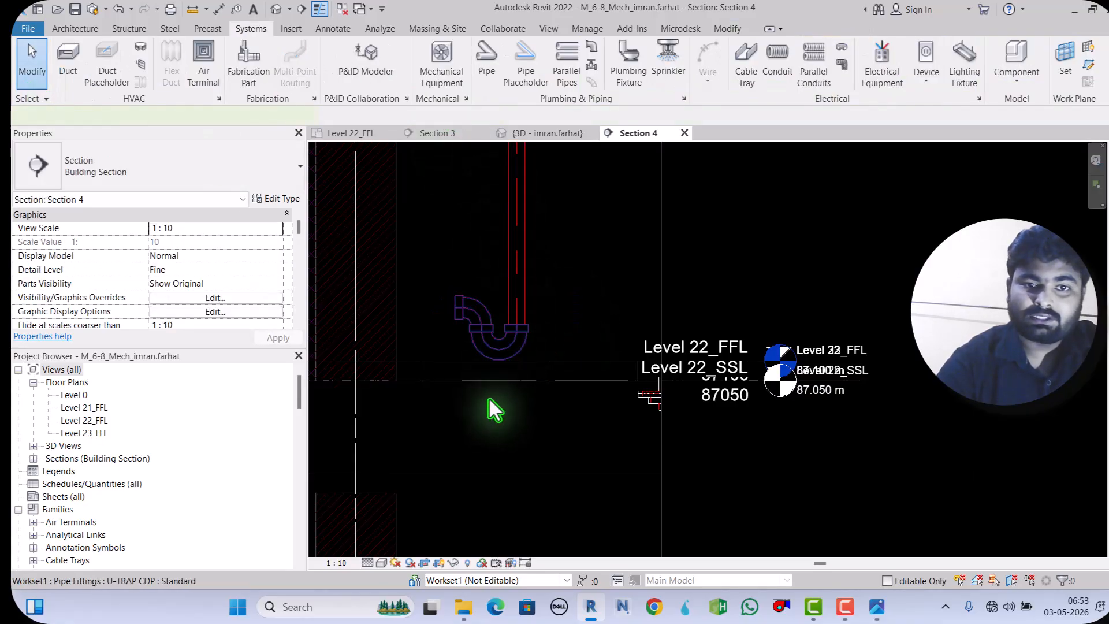
{"action": "scroll", "coordinate": [489, 389], "scroll_direction": "down", "scroll_amount": 3}
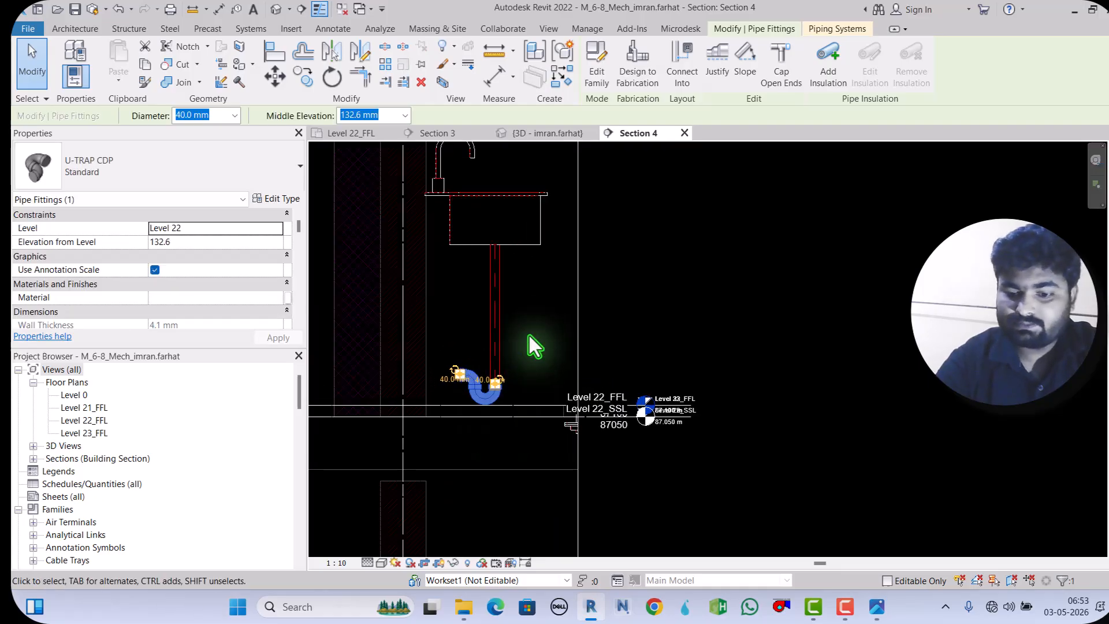
{"action": "type", "text": "582.6"}
{"action": "key", "text": "Return"}
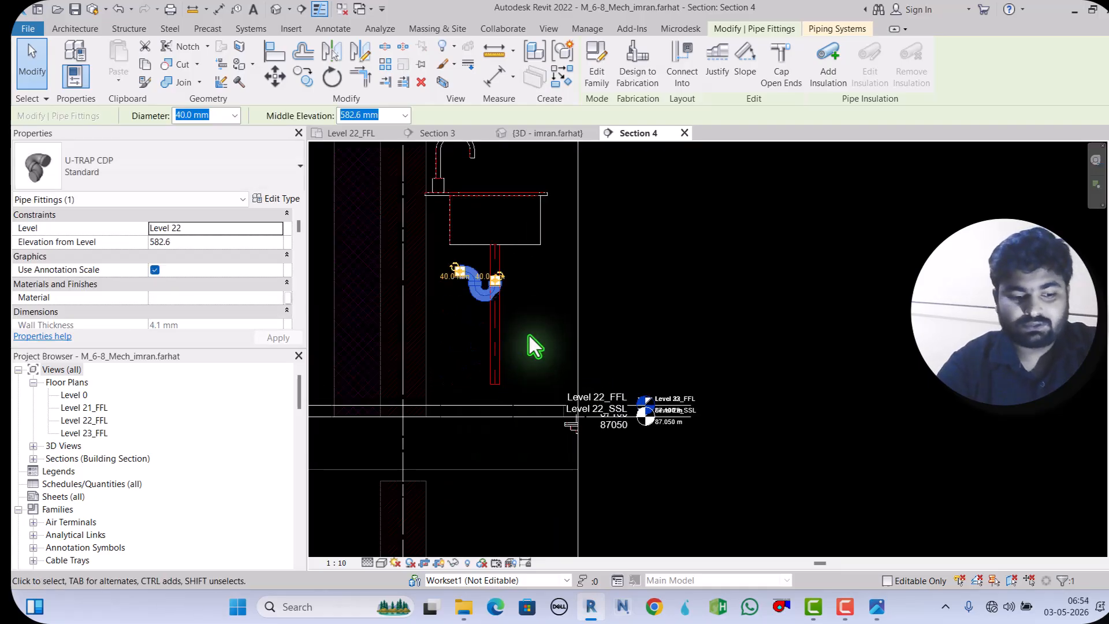
{"action": "key", "text": "ctrl+z"}
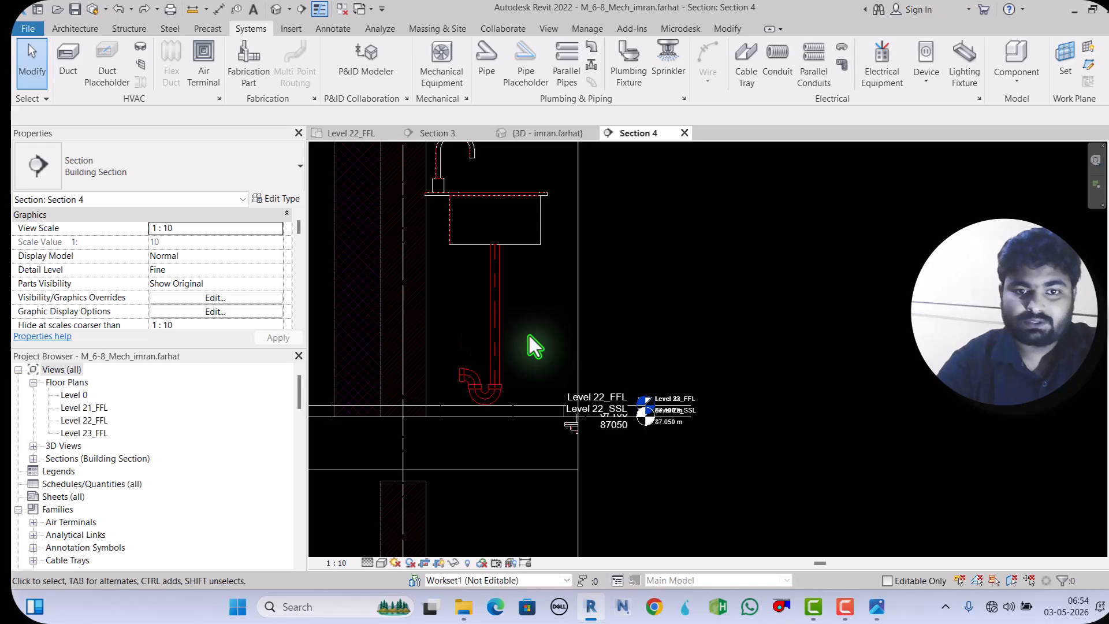
Step: Connect the lower end of the vertical waste pipe to the mirrored U-trap's inlet
{"action": "scroll", "coordinate": [502, 381], "scroll_direction": "up", "scroll_amount": 3}
{"action": "left_click", "coordinate": [501, 369]}
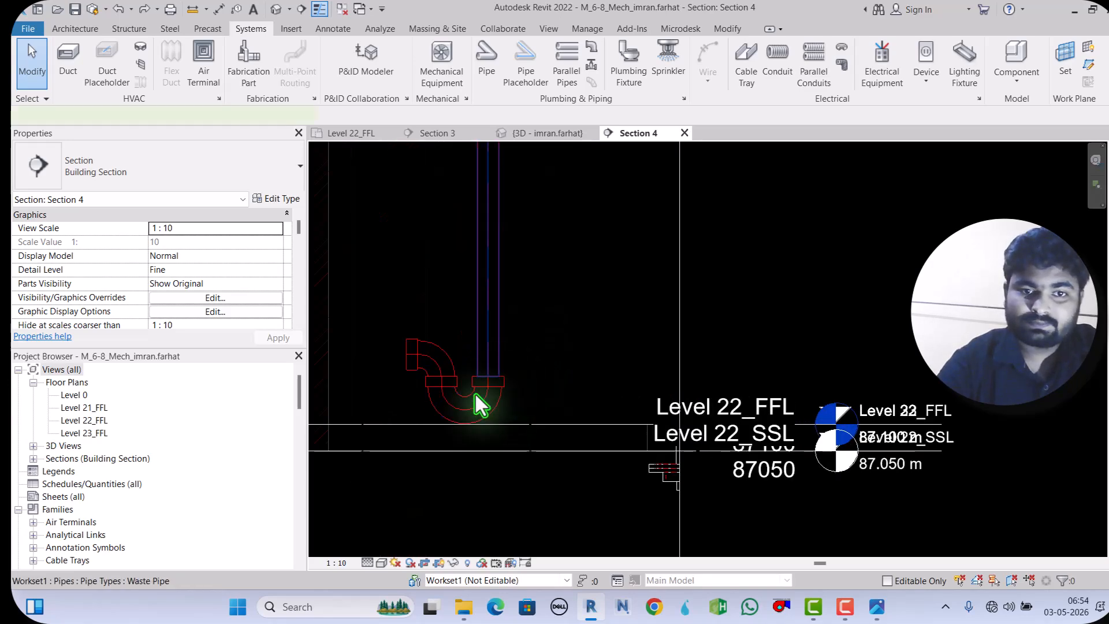
{"action": "scroll", "coordinate": [477, 394], "scroll_direction": "up", "scroll_amount": 3}
{"action": "mouse_move", "coordinate": [507, 349]}
{"action": "left_mouse_down"}
{"action": "mouse_move", "coordinate": [506, 322]}
{"action": "mouse_move", "coordinate": [508, 342]}
{"action": "left_mouse_up"}
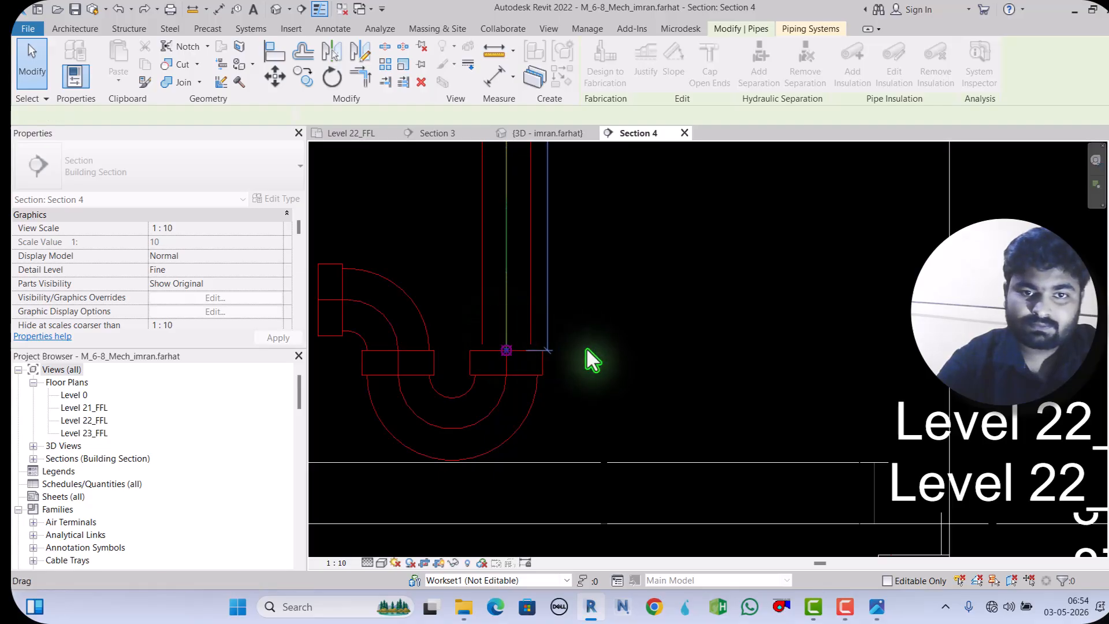
{"action": "scroll", "coordinate": [584, 364], "scroll_direction": "down", "scroll_amount": 3}
{"action": "scroll", "coordinate": [569, 377], "scroll_direction": "down", "scroll_amount": 1}
{"action": "key", "text": "Escape"}
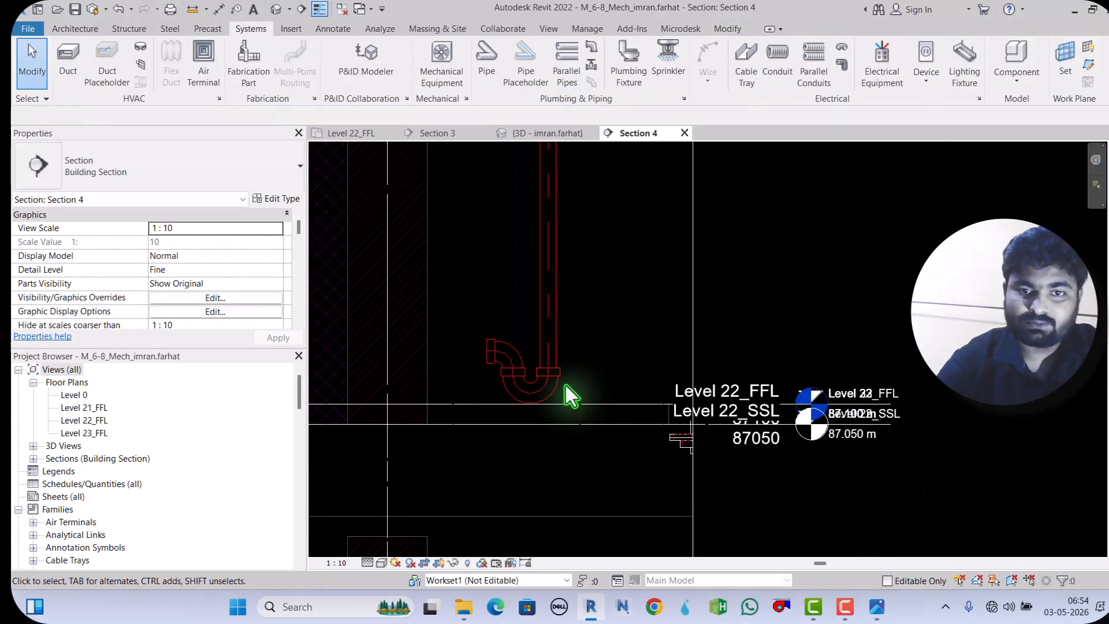
Step: Nudge the connected U-trap up towards the sink to an elevation of 582.6 mm
{"action": "scroll", "coordinate": [512, 450], "scroll_direction": "down", "scroll_amount": 1}
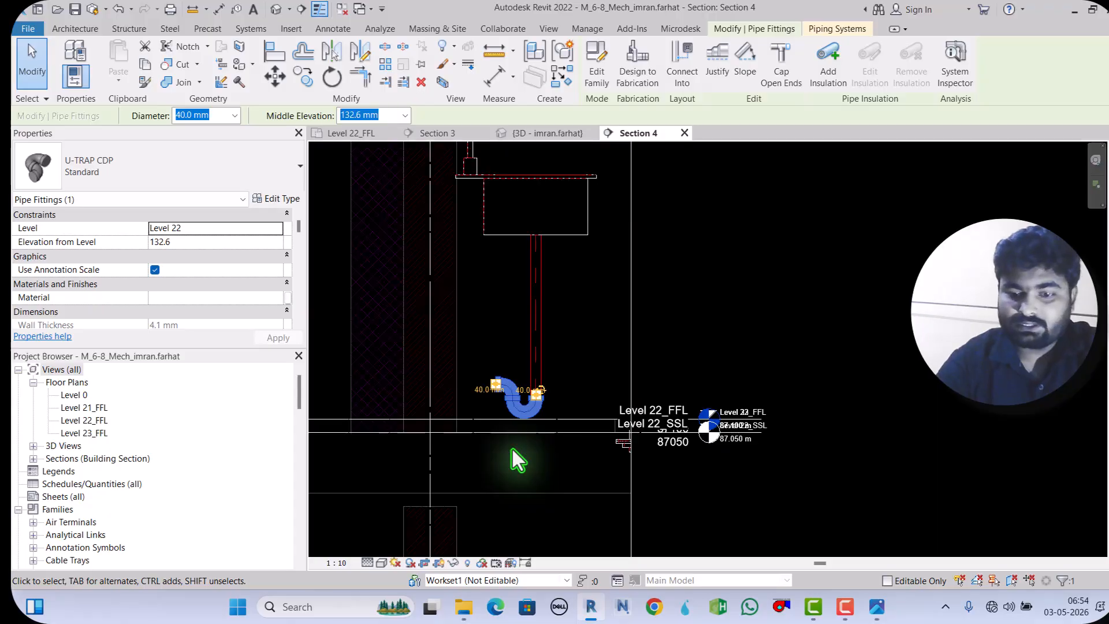
{"action": "key", "text": "Up"}
{"action": "key", "text": "Up"}
{"action": "key", "text": "Up"}
{"action": "key", "text": "Up"}
{"action": "key", "text": "Up"}
{"action": "key", "text": "Up"}
{"action": "key", "text": "Up"}
{"action": "key", "text": "Up"}
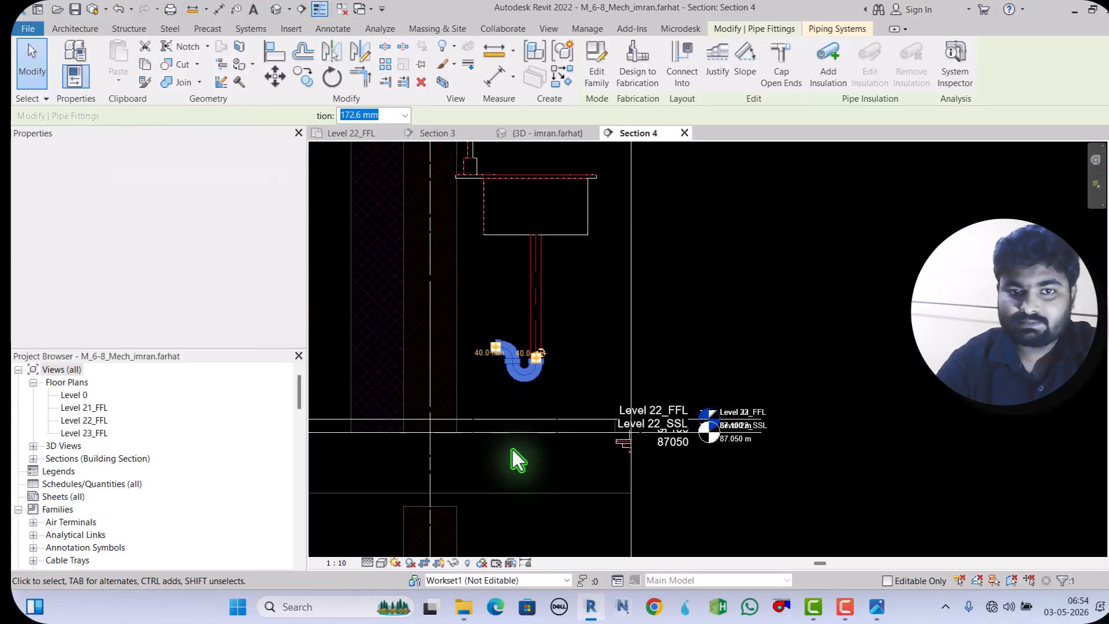
{"action": "key", "text": "Up"}
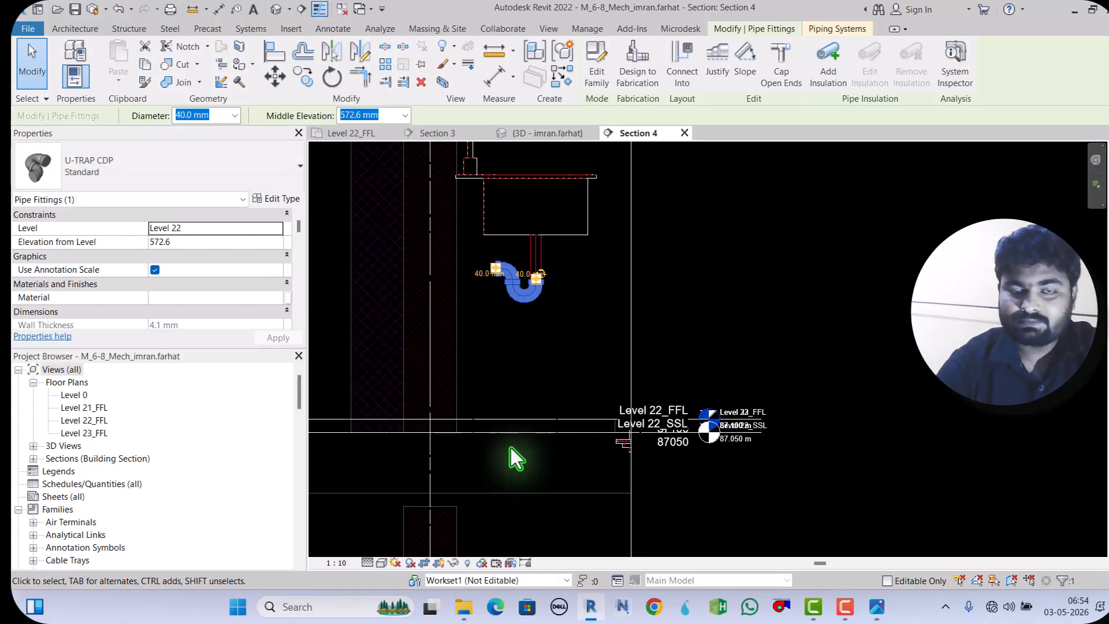
{"action": "key", "text": "Up"}
{"action": "left_click", "coordinate": [539, 390]}
Step: Draw a 40 mm waste pipe with a 1.0000% upward slope from the U-trap's outlet into the wall and delete it
{"action": "scroll", "coordinate": [532, 307], "scroll_direction": "up", "scroll_amount": 1}
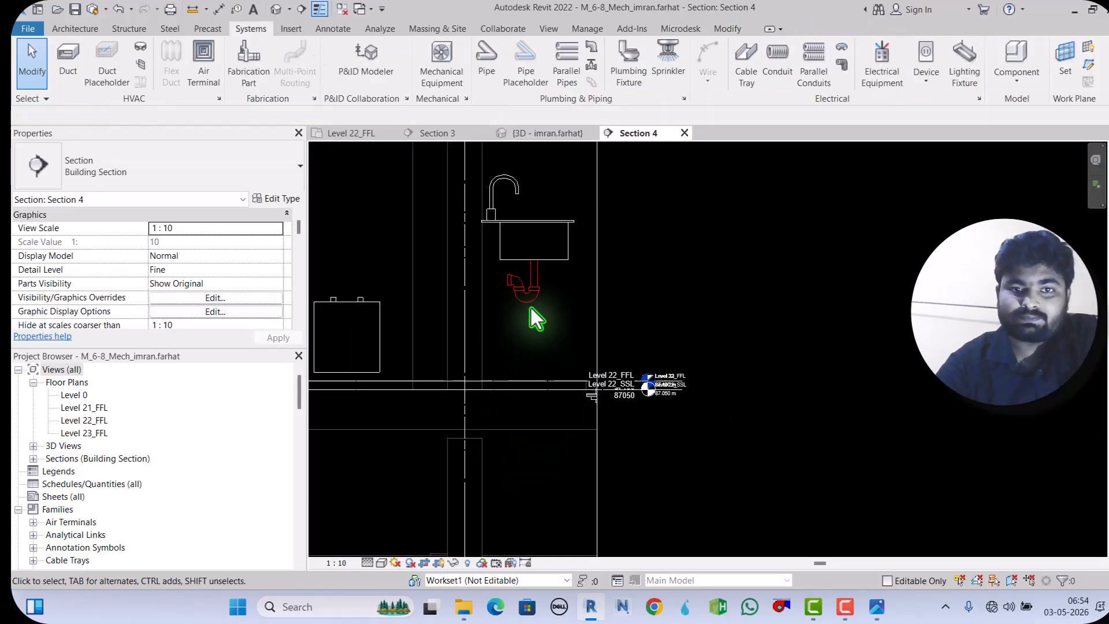
{"action": "scroll", "coordinate": [511, 300], "scroll_direction": "up", "scroll_amount": 1}
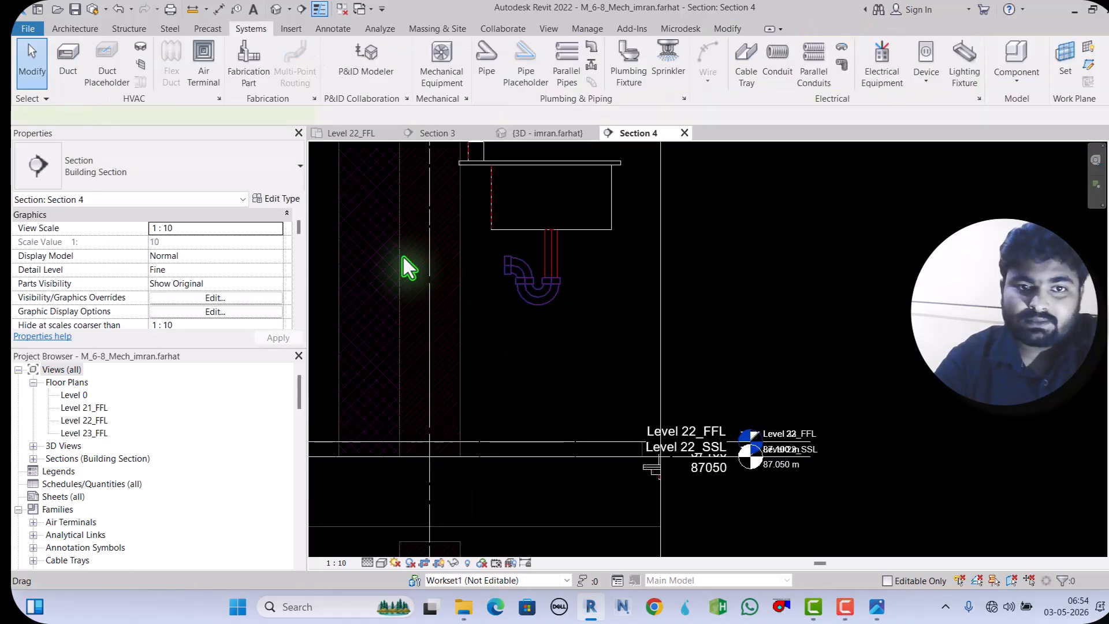
{"action": "scroll", "coordinate": [403, 265], "scroll_direction": "up", "scroll_amount": 2}
{"action": "left_click", "coordinate": [540, 275]}
{"action": "right_click", "coordinate": [556, 271]}
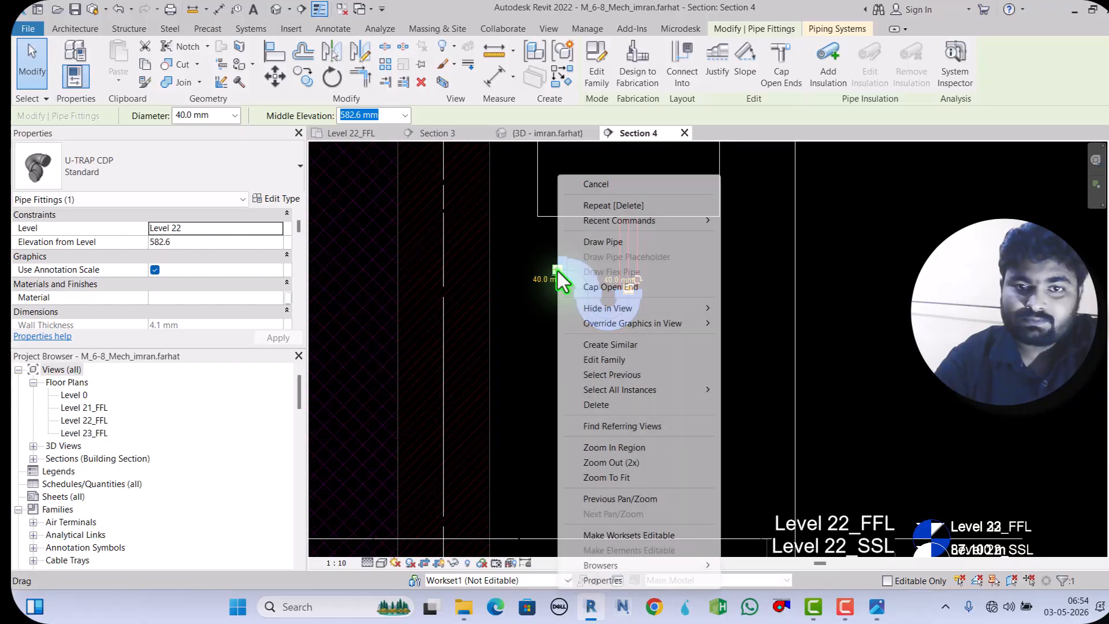
{"action": "left_click", "coordinate": [598, 241]}
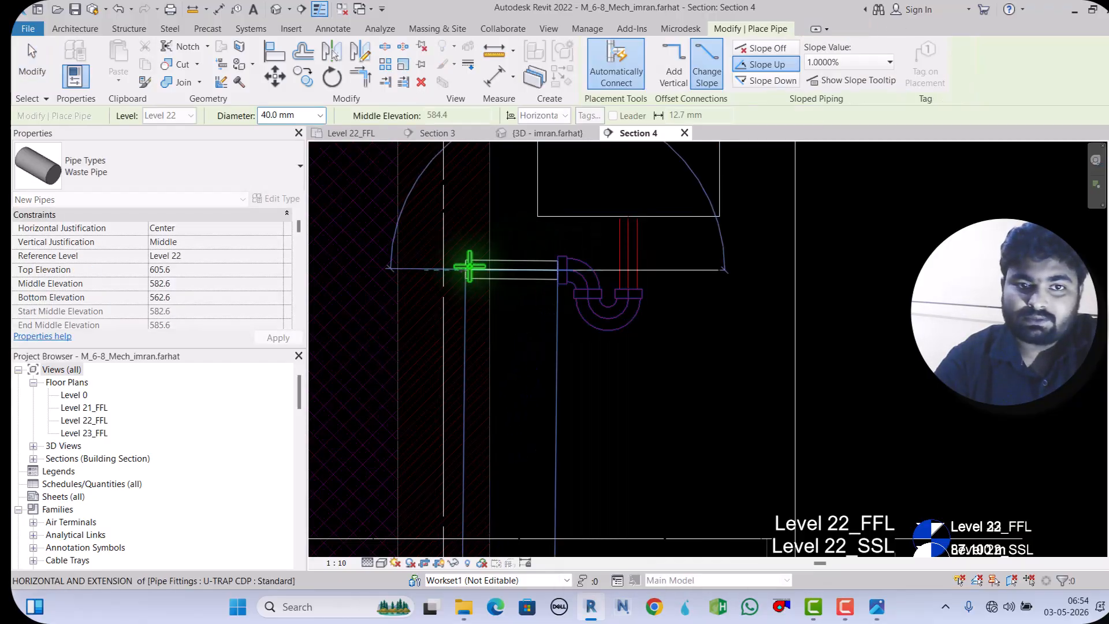
{"action": "left_click", "coordinate": [469, 267]}
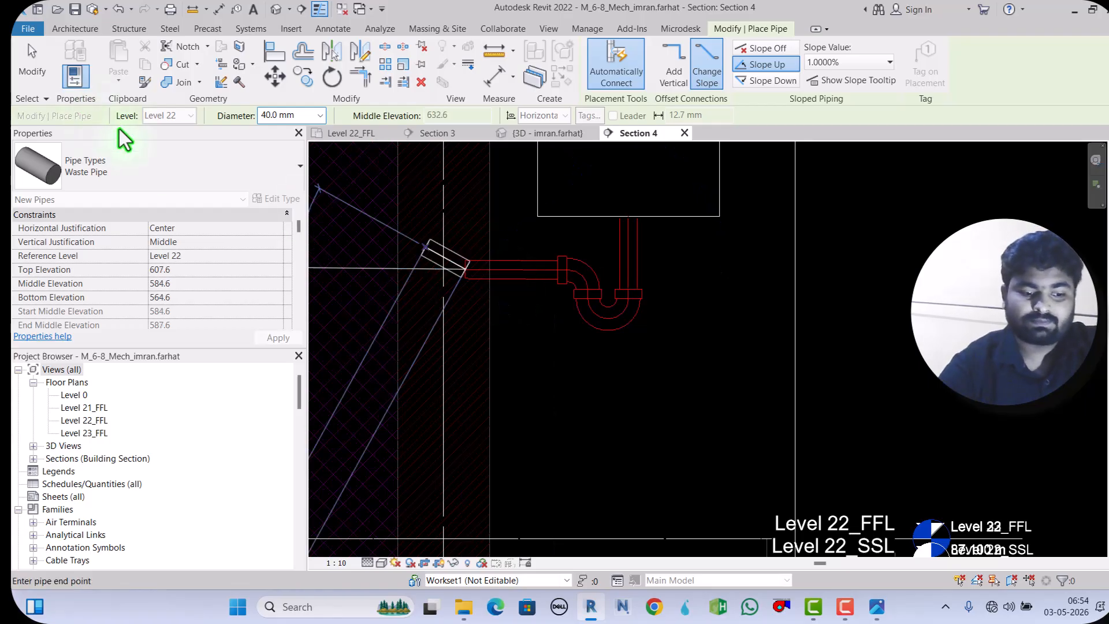
{"action": "key", "text": "Escape"}
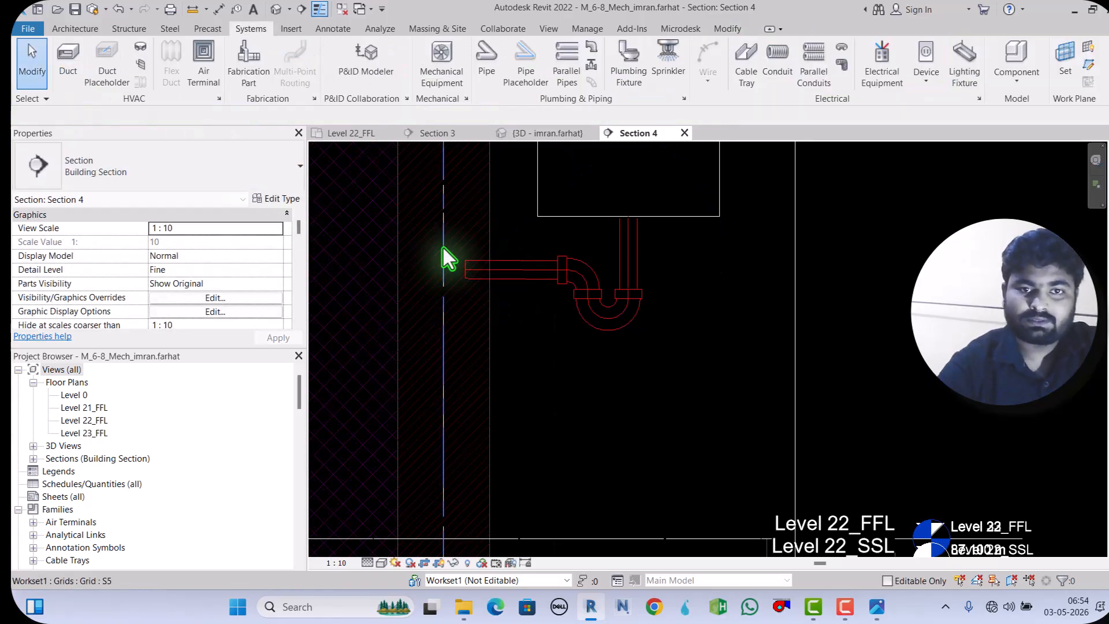
{"action": "left_click", "coordinate": [508, 281]}
{"action": "key", "text": "Delete"}
Step: Draw a horizontal 40 mm waste pipe with the slope off, about 200 mm long, from the U-trap's outlet into the wall
{"action": "left_click", "coordinate": [558, 278]}
{"action": "right_click", "coordinate": [558, 273]}
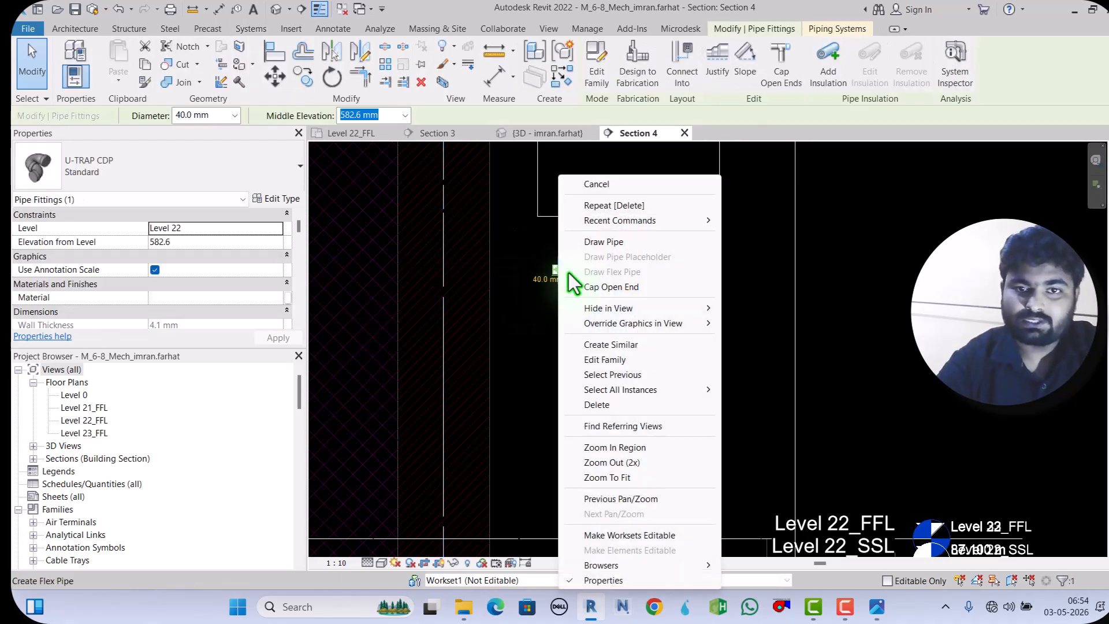
{"action": "left_click", "coordinate": [602, 243]}
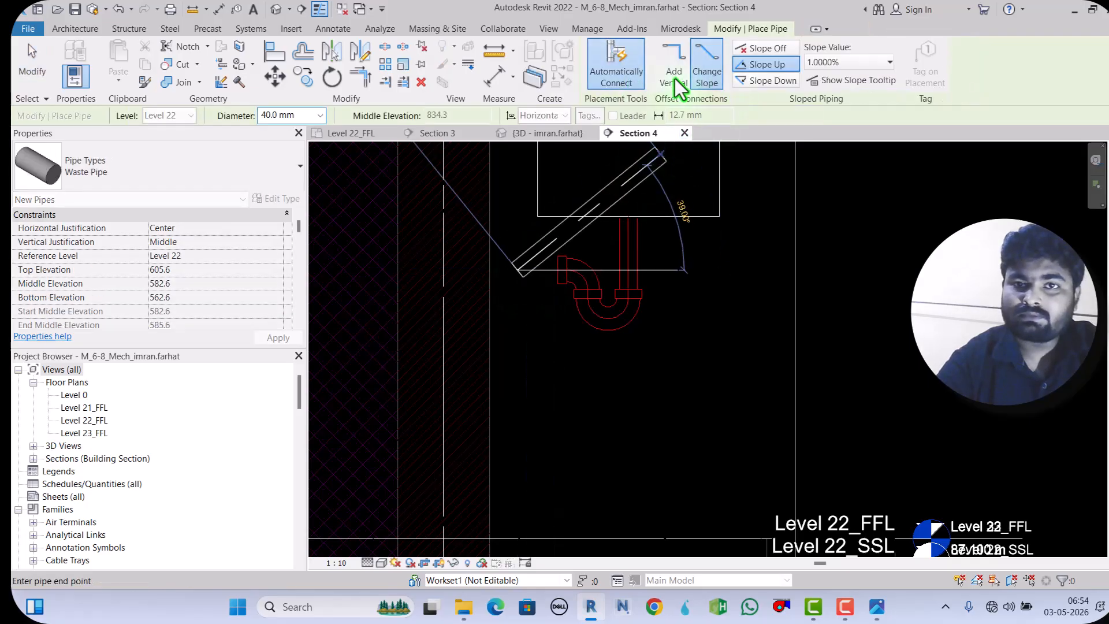
{"action": "left_click", "coordinate": [764, 49]}
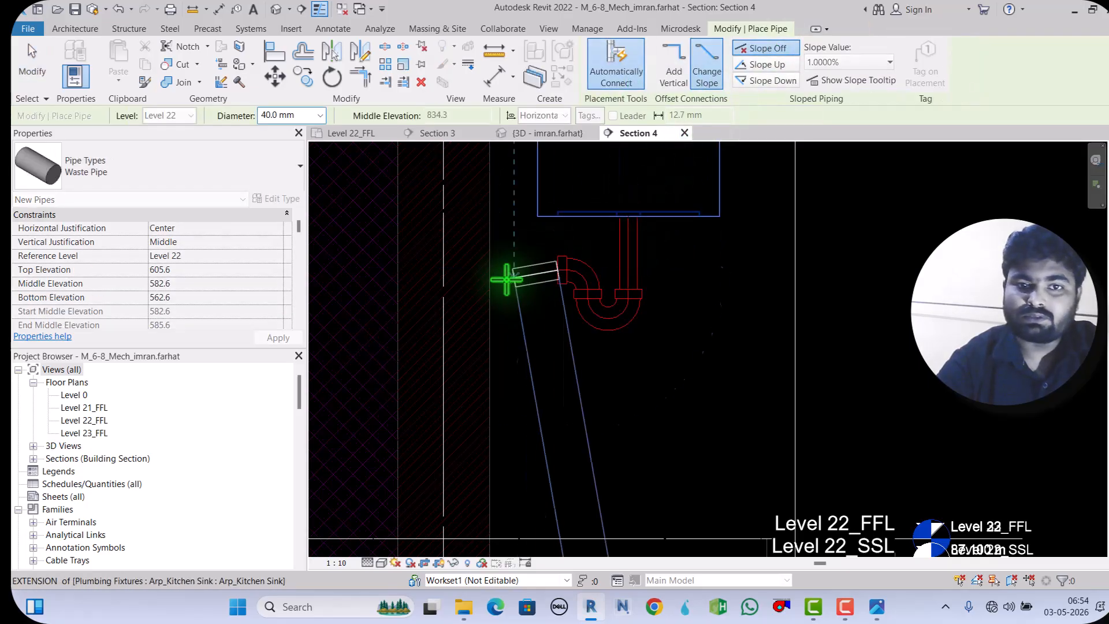
{"action": "left_click", "coordinate": [465, 270]}
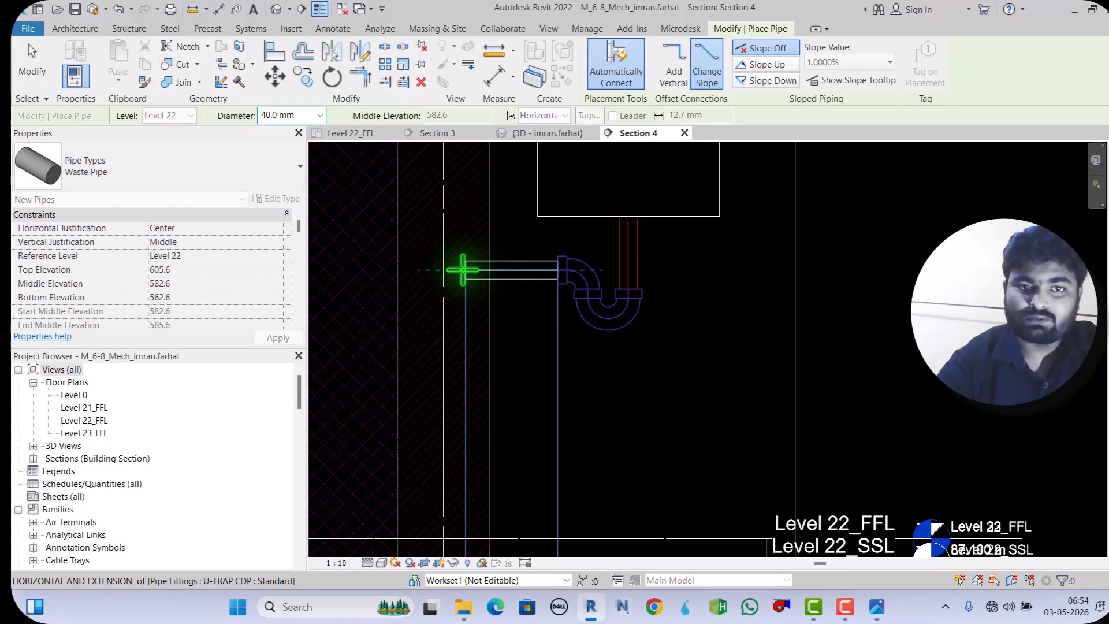
{"action": "key", "text": "Escape"}
{"action": "key", "text": "Escape"}
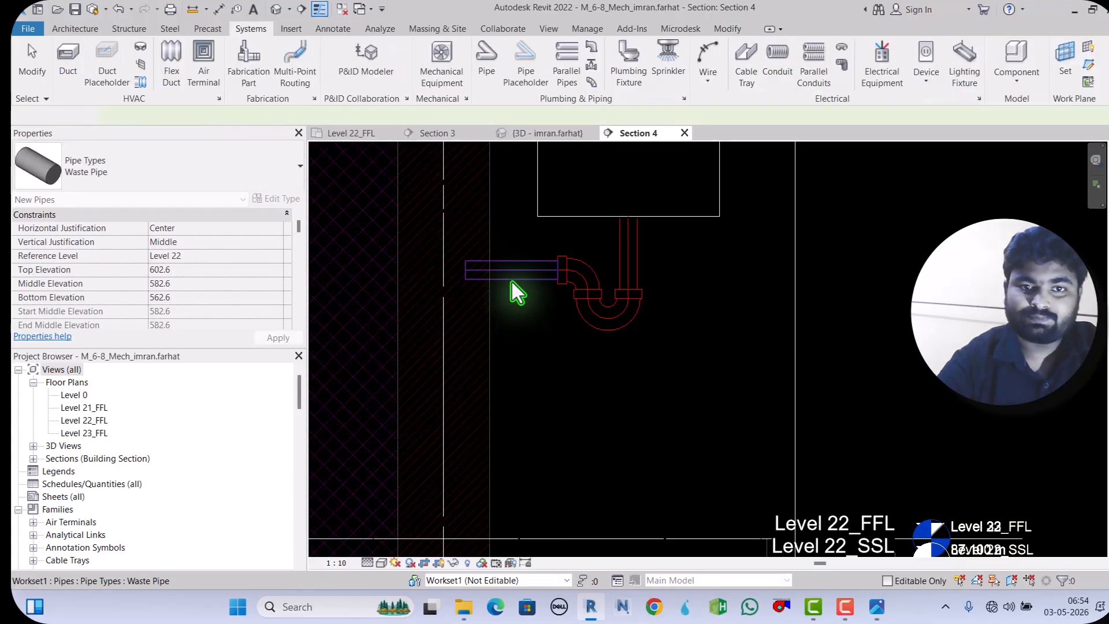
Step: Select the horizontal waste pipe and examine its position in the wall on the Level 22_FFL floor plan
{"action": "left_click", "coordinate": [512, 276]}
{"action": "left_click", "coordinate": [362, 134]}
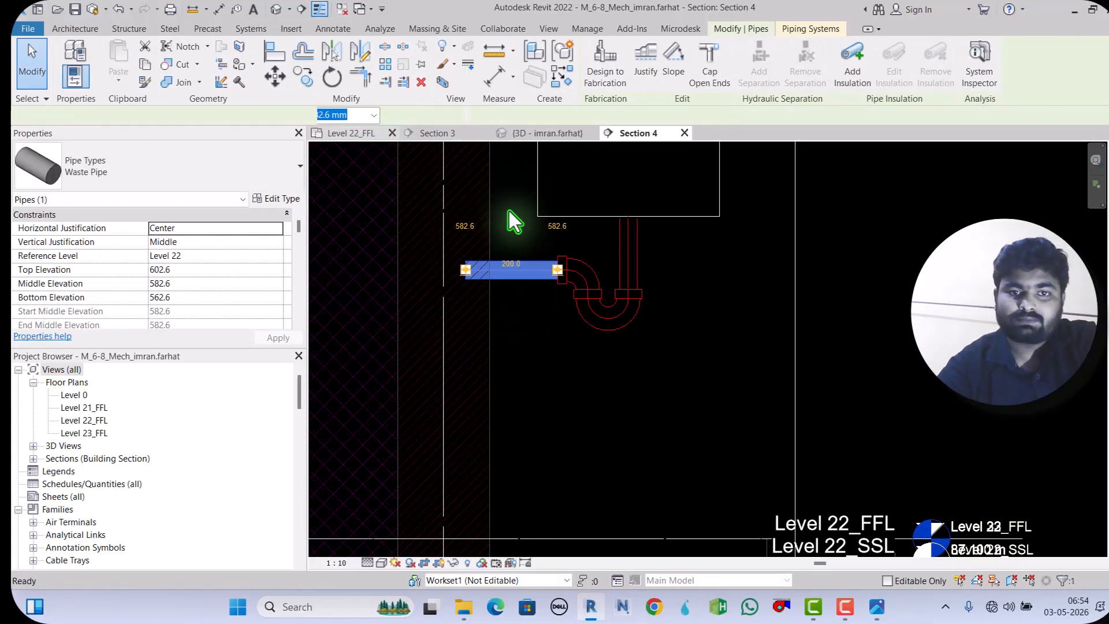
{"action": "scroll", "coordinate": [441, 240], "scroll_direction": "up", "scroll_amount": 2}
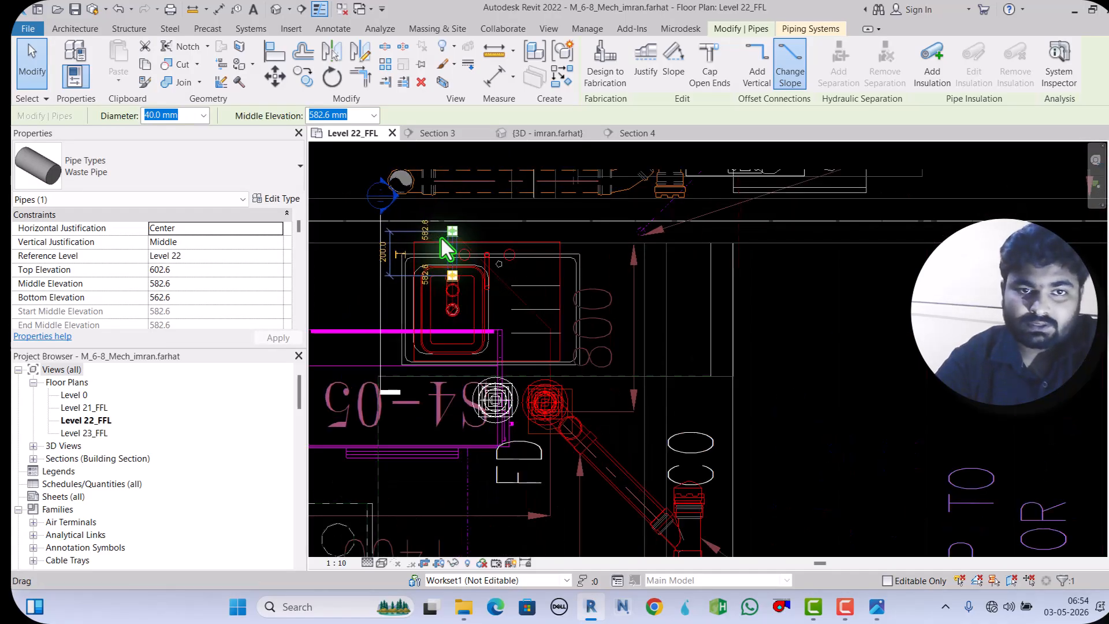
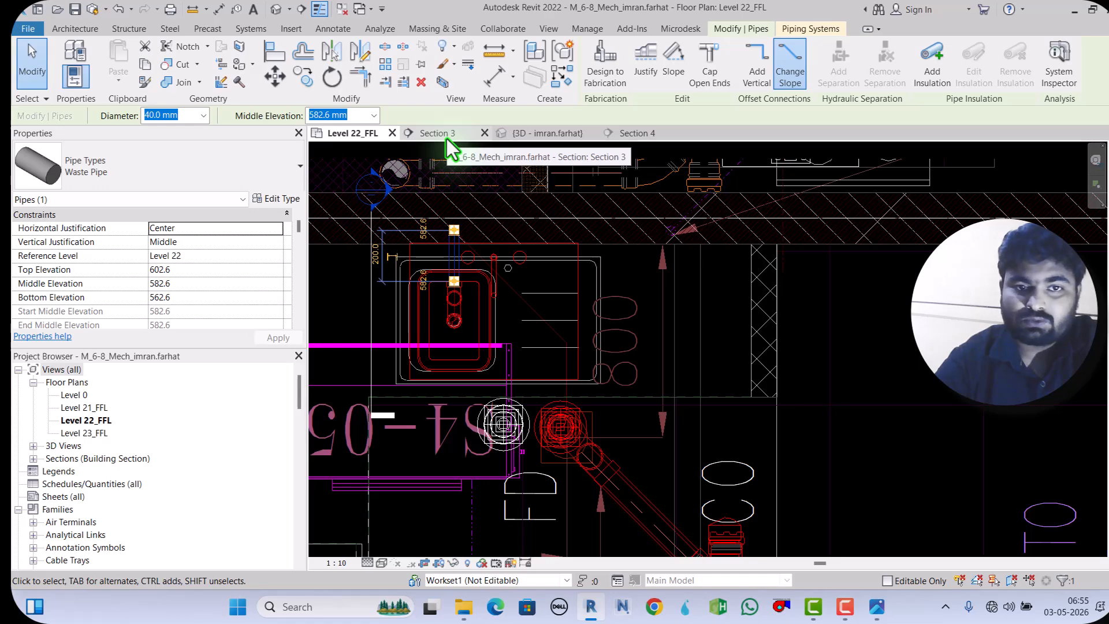
{"action": "left_click", "coordinate": [301, 9]}
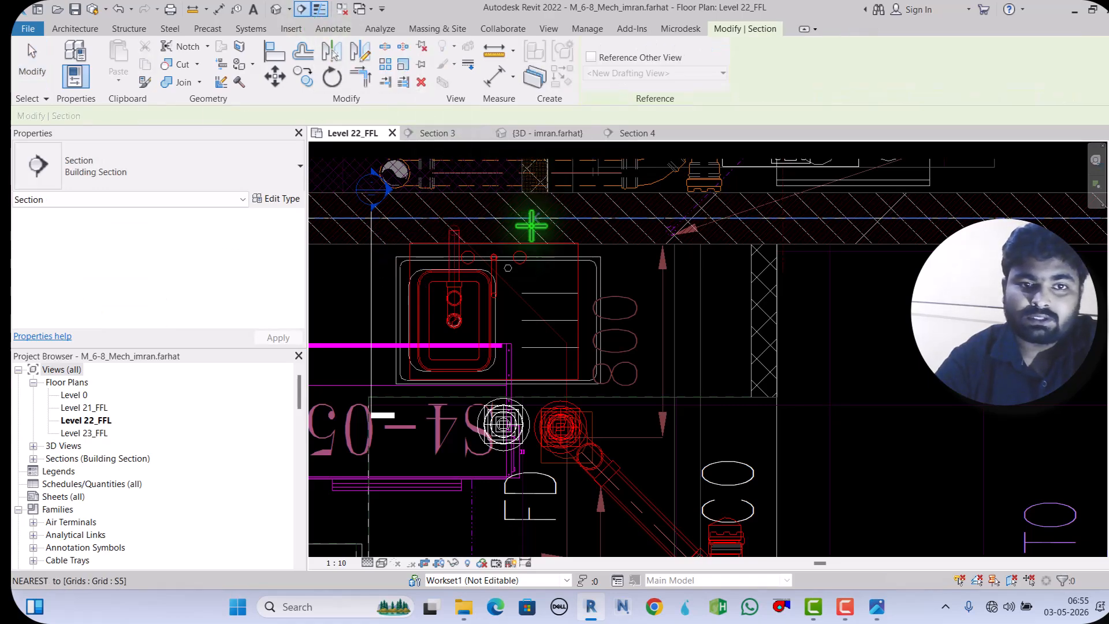
{"action": "scroll", "coordinate": [523, 237], "scroll_direction": "down", "scroll_amount": 2}
{"action": "scroll", "coordinate": [497, 237], "scroll_direction": "up", "scroll_amount": 2}
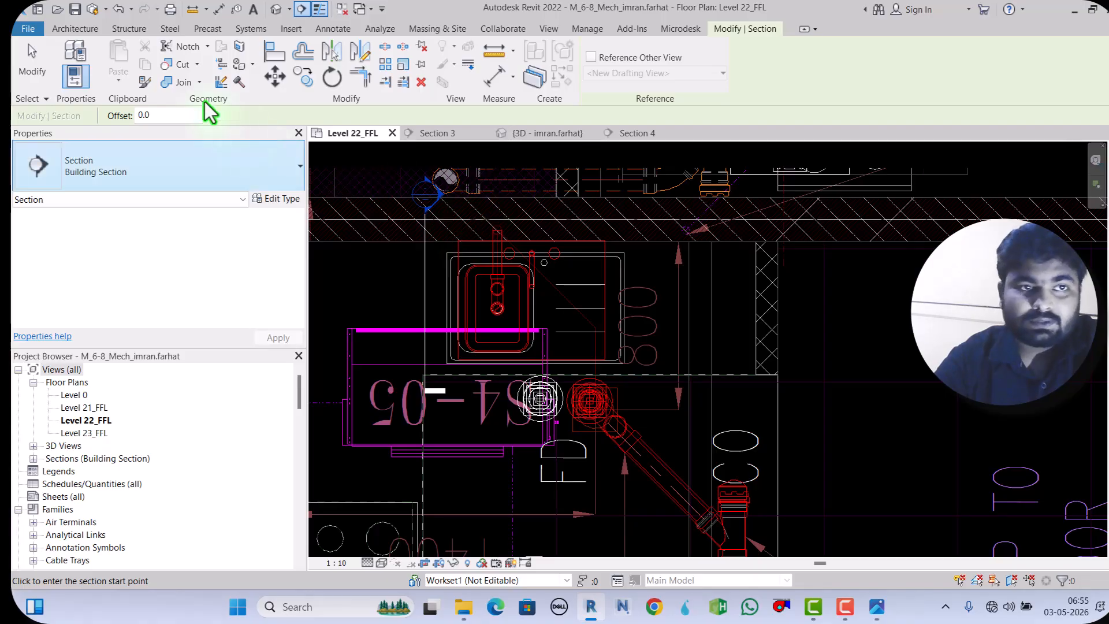
{"action": "scroll", "coordinate": [502, 244], "scroll_direction": "up", "scroll_amount": 3}
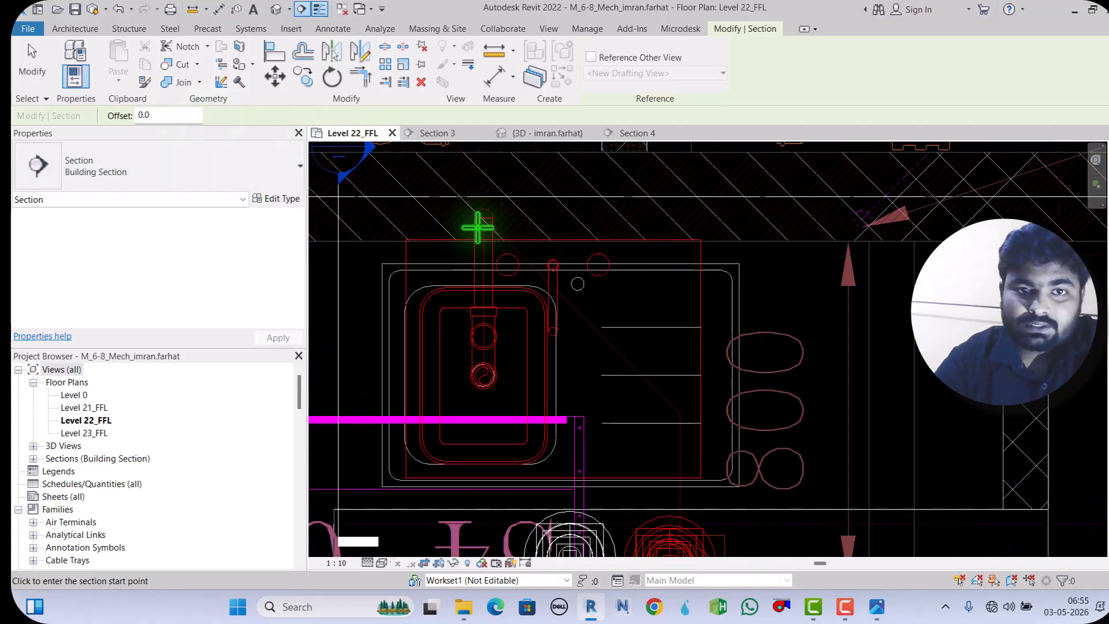
{"action": "scroll", "coordinate": [493, 223], "scroll_direction": "up", "scroll_amount": 2}
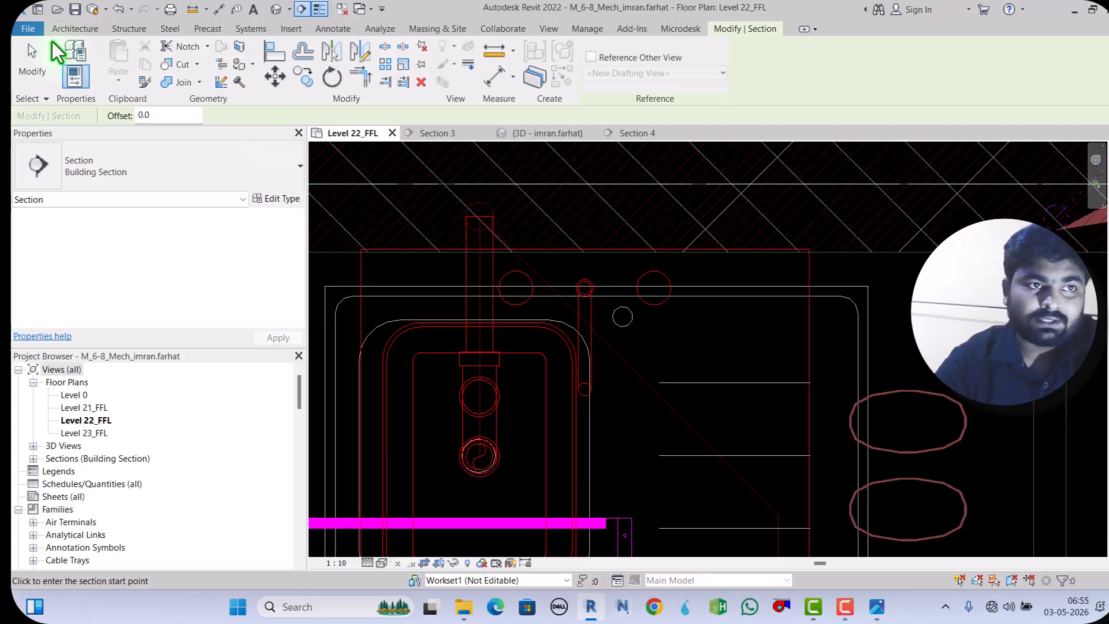
{"action": "left_click", "coordinate": [33, 58]}
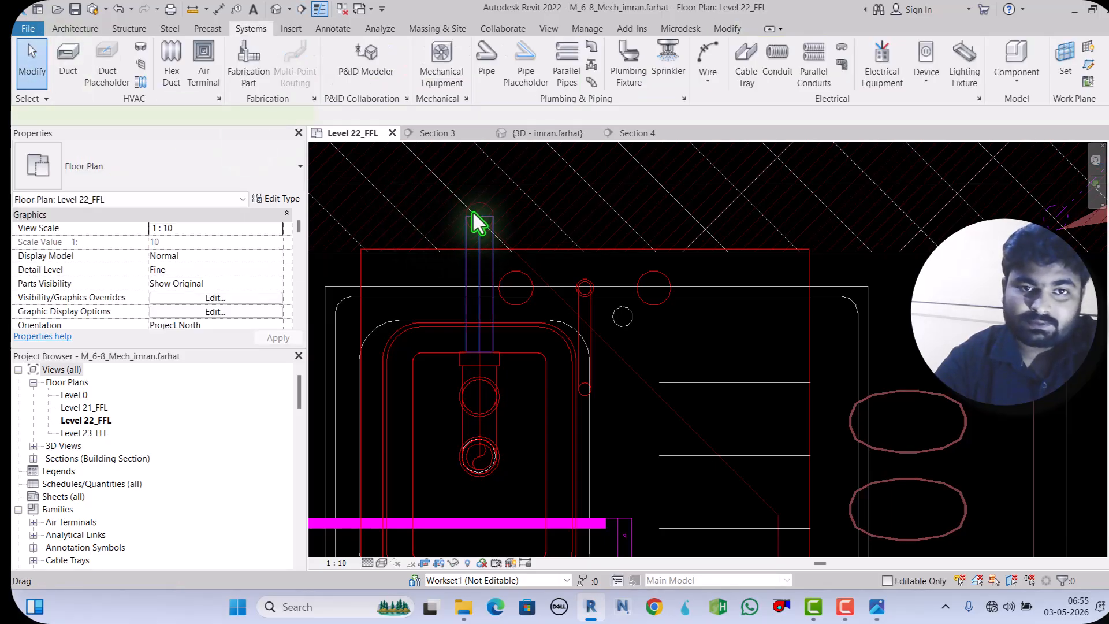
{"action": "left_click", "coordinate": [473, 222]}
{"action": "scroll", "coordinate": [500, 200], "scroll_direction": "up", "scroll_amount": 3}
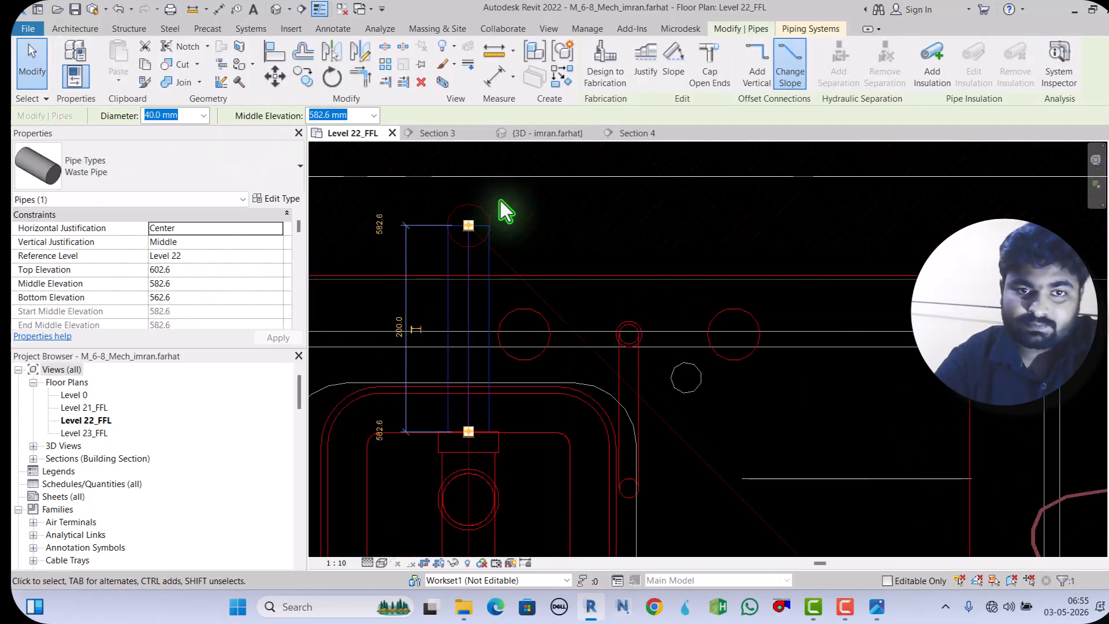
{"action": "right_click", "coordinate": [470, 223]}
{"action": "left_click", "coordinate": [520, 242]}
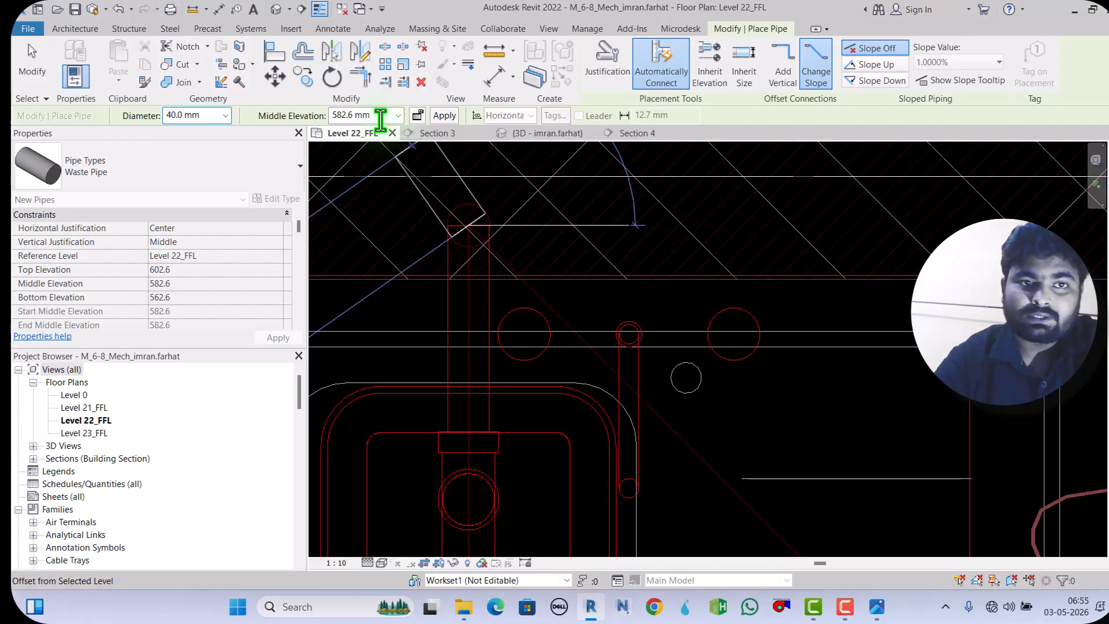
{"action": "key", "text": "Escape"}
{"action": "key", "text": "Escape"}
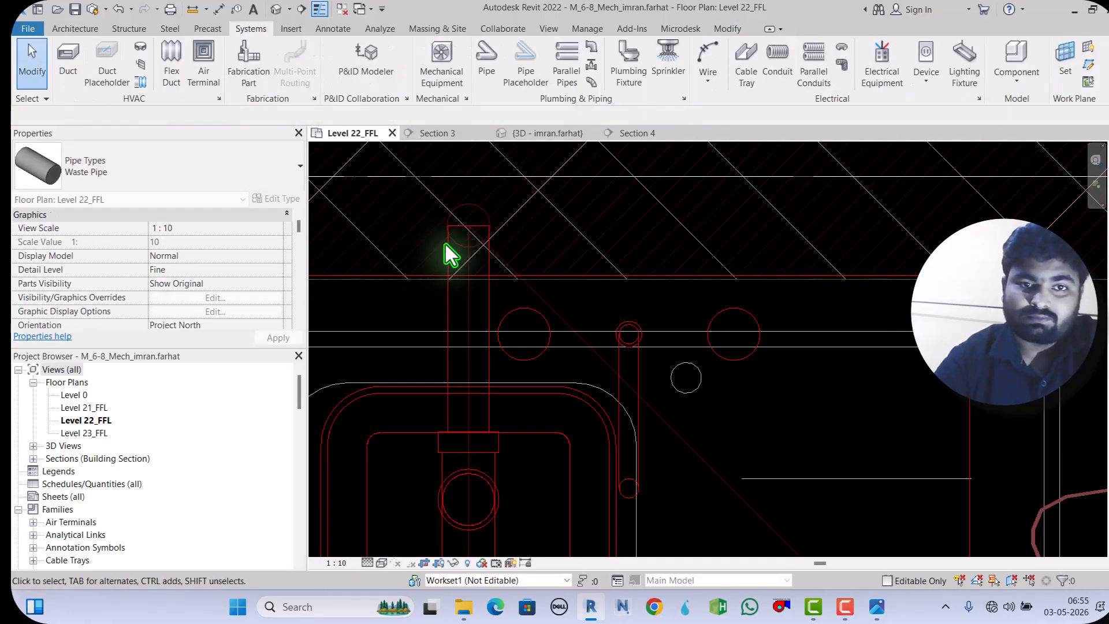
Step: Go back to the Section 4 view of the sink's waste pipe
{"action": "scroll", "coordinate": [481, 309], "scroll_direction": "down", "scroll_amount": 4}
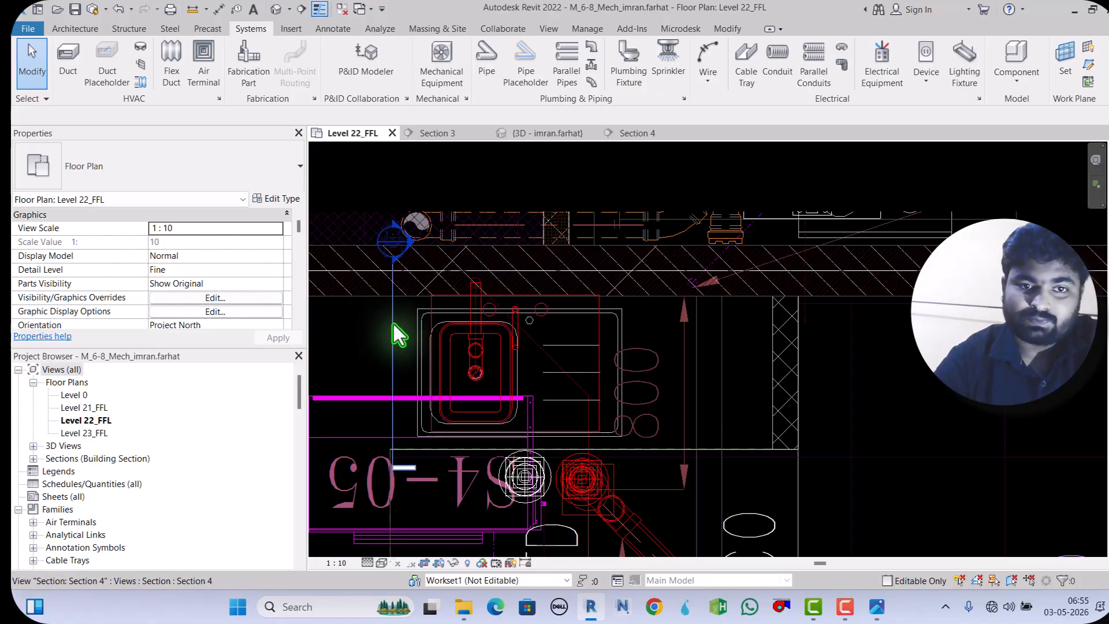
{"action": "left_click", "coordinate": [393, 324]}
{"action": "right_click", "coordinate": [393, 324]}
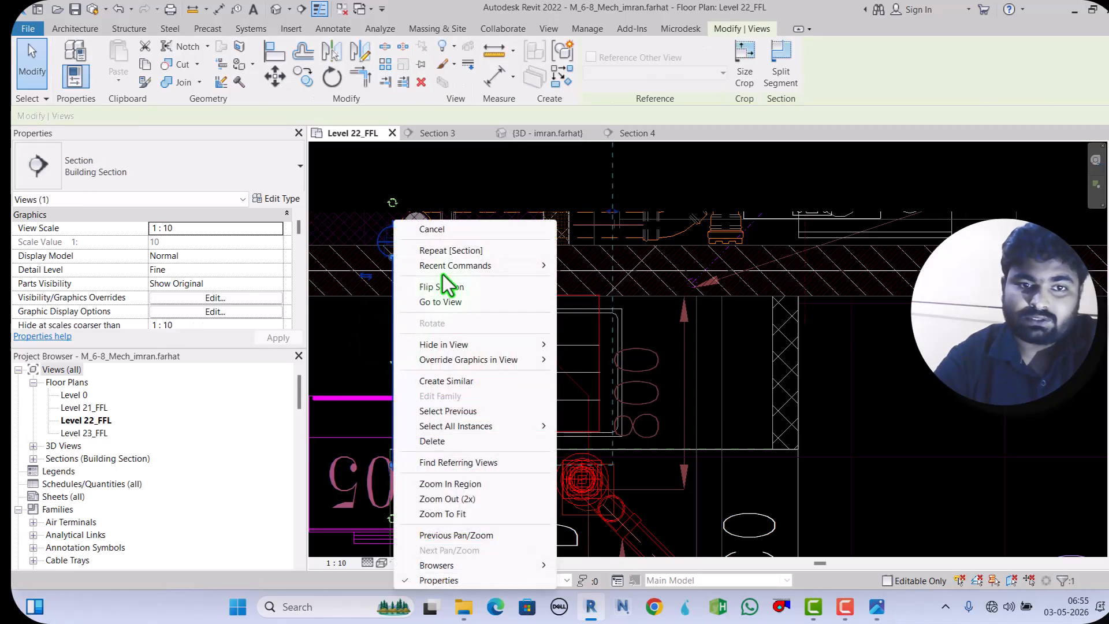
{"action": "left_click", "coordinate": [647, 136]}
{"action": "left_click", "coordinate": [644, 133]}
Step: Draw a vertical 40 mm waste pipe inside the wall from the horizontal pipe's open end down to a middle elevation of about -377 mm
{"action": "left_click", "coordinate": [472, 280]}
{"action": "scroll", "coordinate": [471, 208], "scroll_direction": "down", "scroll_amount": 2}
{"action": "scroll", "coordinate": [466, 386], "scroll_direction": "up", "scroll_amount": 1}
{"action": "left_click", "coordinate": [468, 197]}
{"action": "right_click", "coordinate": [467, 199]}
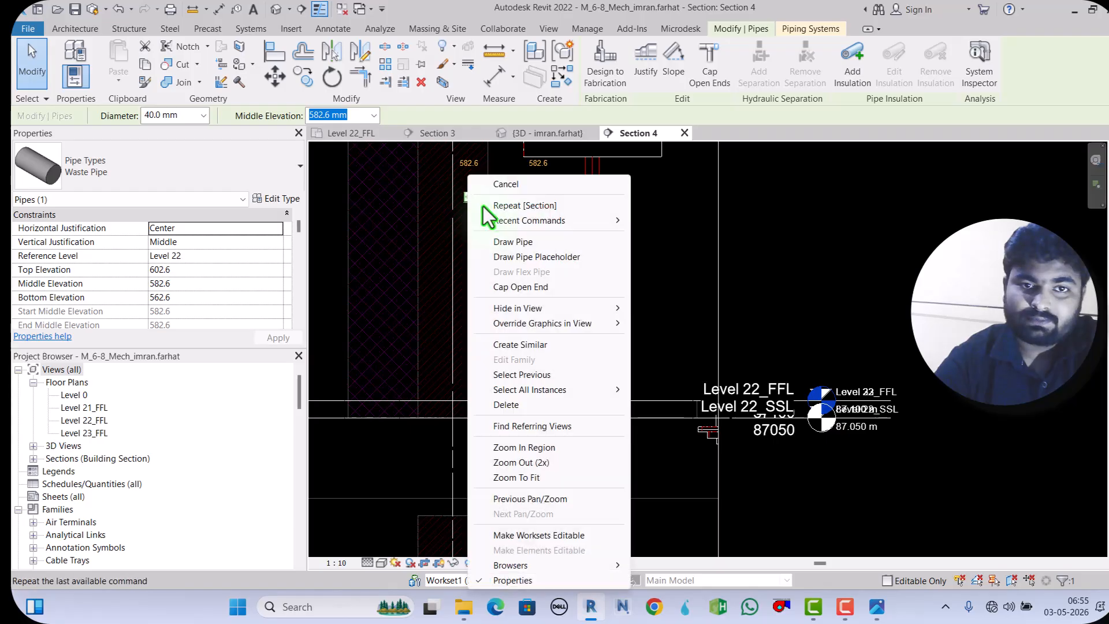
{"action": "left_click", "coordinate": [506, 247]}
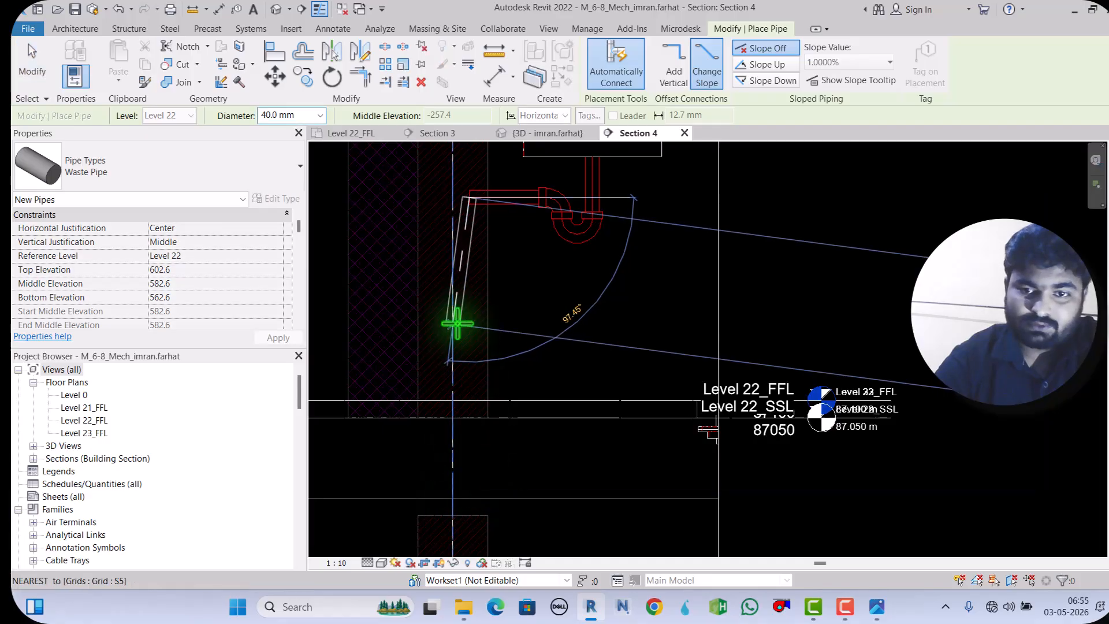
{"action": "scroll", "coordinate": [457, 324], "scroll_direction": "down", "scroll_amount": 3}
{"action": "scroll", "coordinate": [452, 461], "scroll_direction": "up", "scroll_amount": 5}
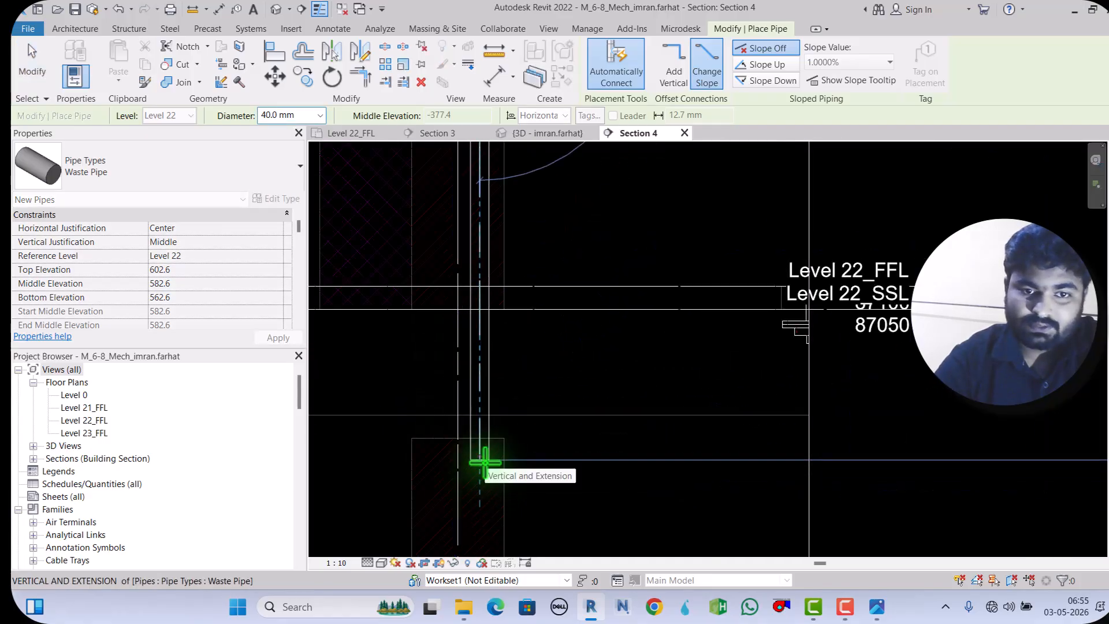
{"action": "left_click", "coordinate": [485, 462]}
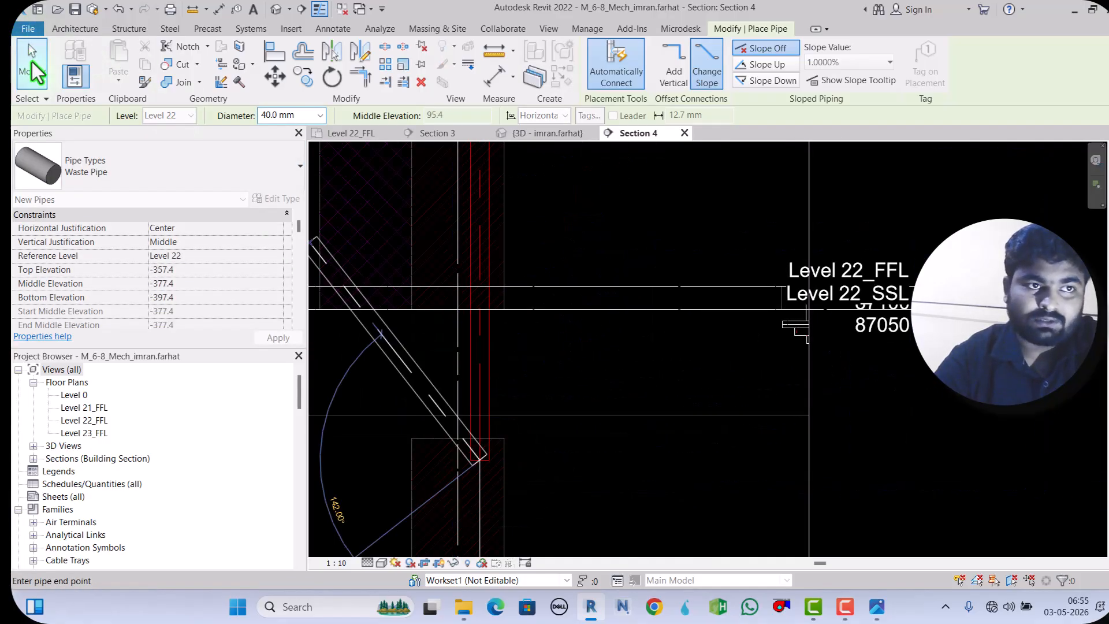
{"action": "left_click", "coordinate": [32, 62]}
Step: Display the Section 4 view in a shaded visual style
{"action": "scroll", "coordinate": [535, 403], "scroll_direction": "down", "scroll_amount": 3}
{"action": "scroll", "coordinate": [525, 443], "scroll_direction": "up", "scroll_amount": 4}
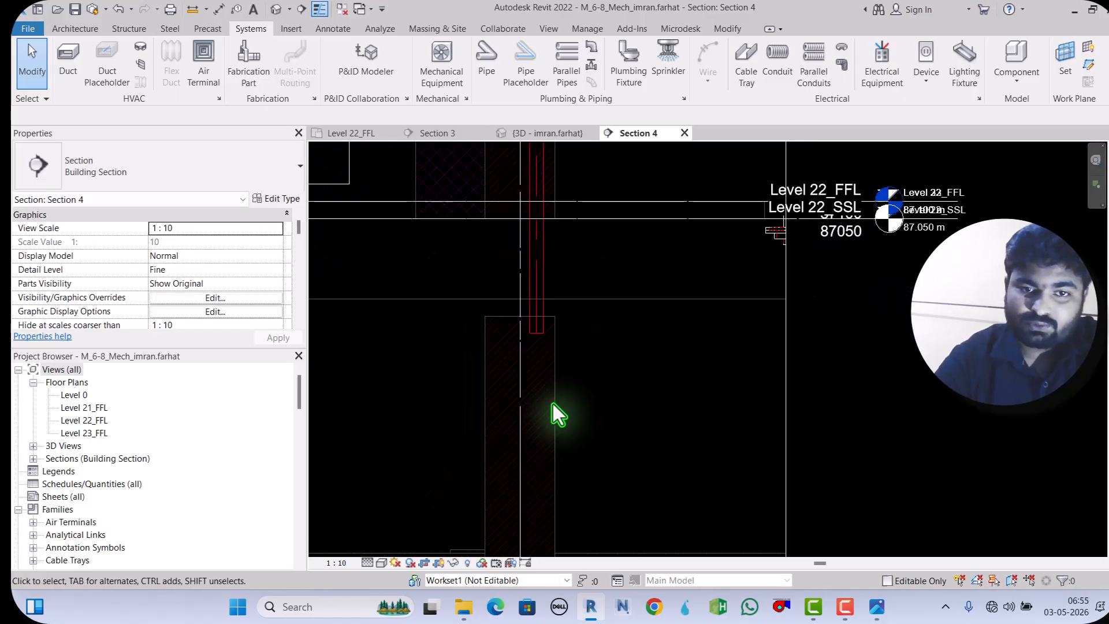
{"action": "scroll", "coordinate": [454, 366], "scroll_direction": "down", "scroll_amount": 2}
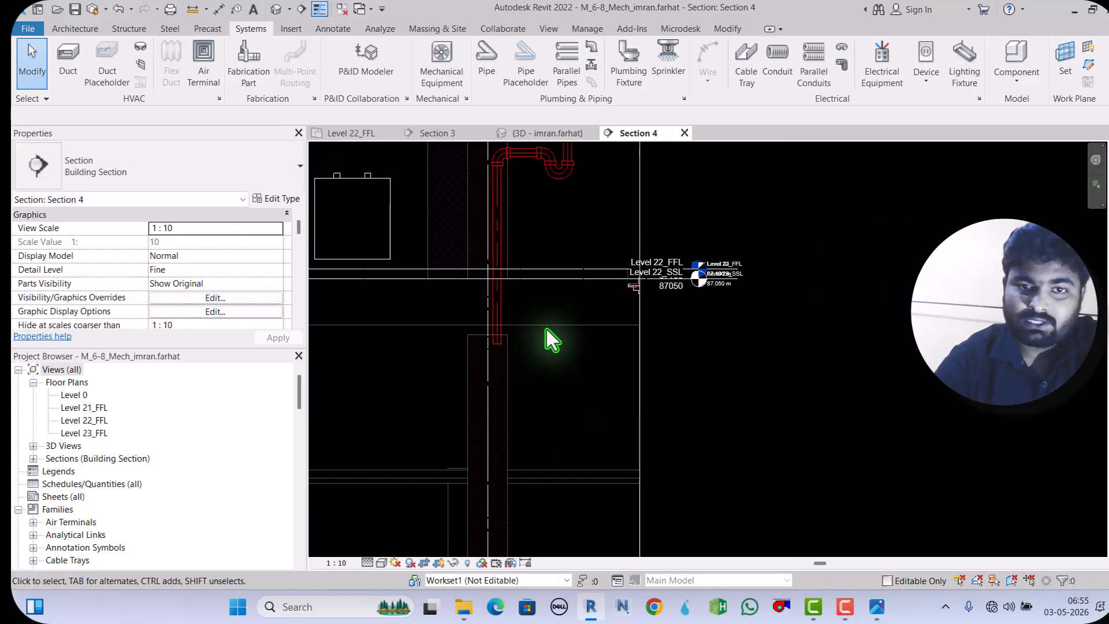
{"action": "scroll", "coordinate": [546, 321], "scroll_direction": "up", "scroll_amount": 1}
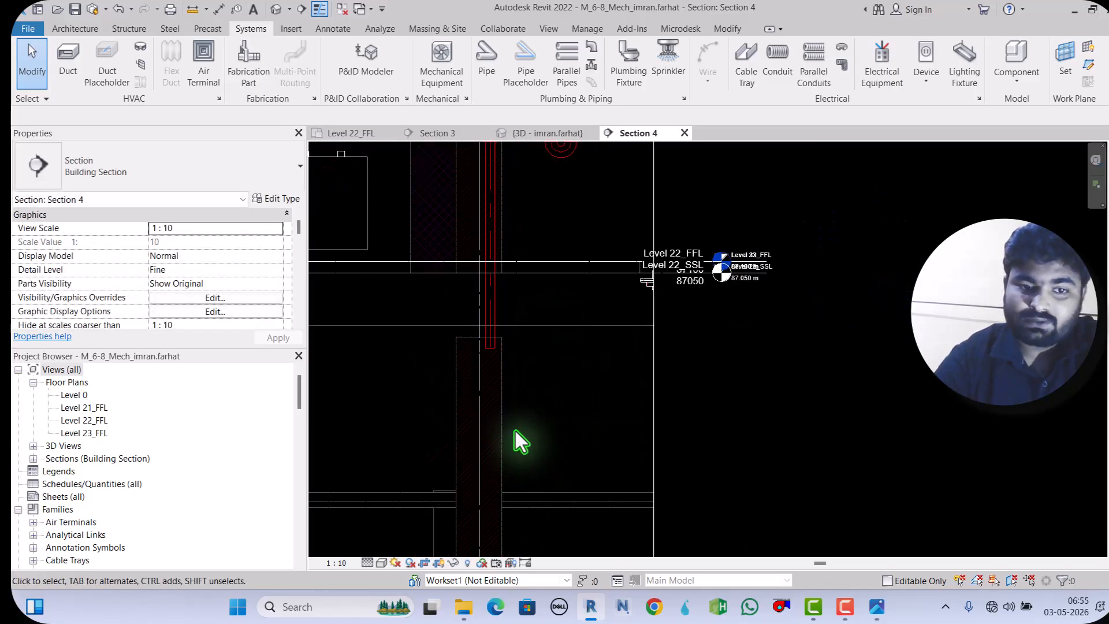
{"action": "left_click", "coordinate": [379, 564]}
{"action": "left_click", "coordinate": [408, 522]}
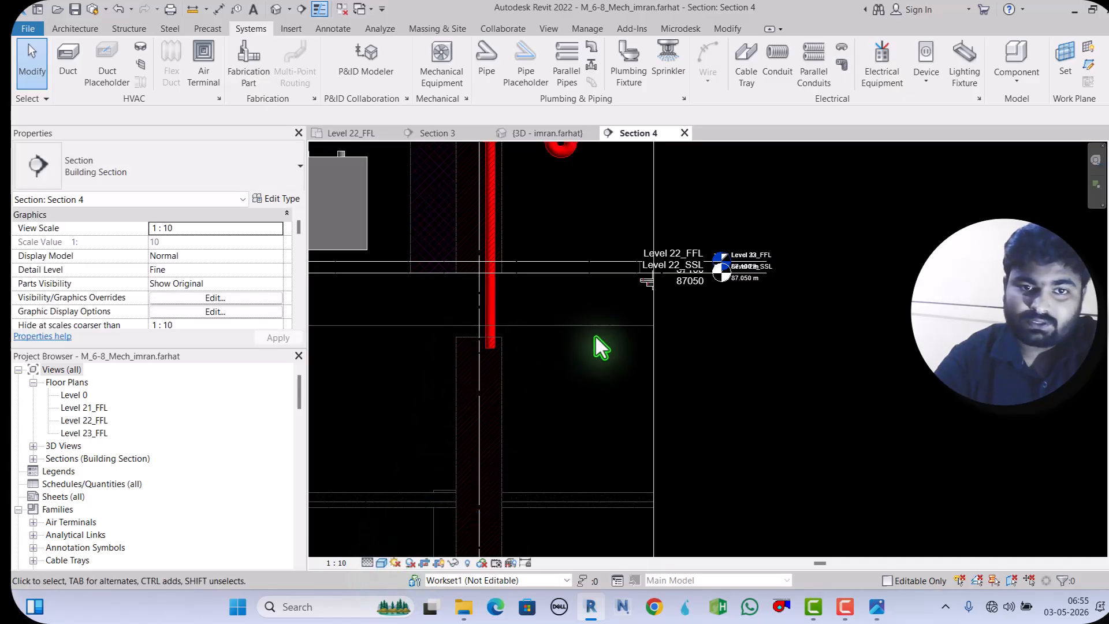
Step: Widen the Section 4 crop region on the room side so it includes the floor drain and its trap
{"action": "scroll", "coordinate": [588, 338], "scroll_direction": "up", "scroll_amount": 1}
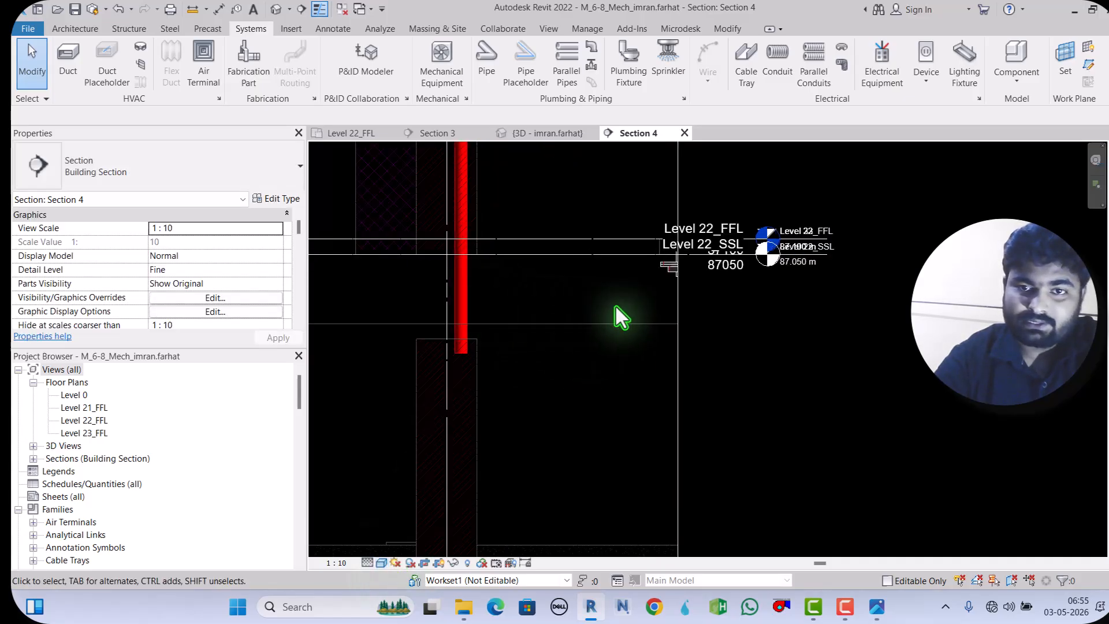
{"action": "scroll", "coordinate": [588, 320], "scroll_direction": "down", "scroll_amount": 2}
{"action": "left_click", "coordinate": [639, 321]}
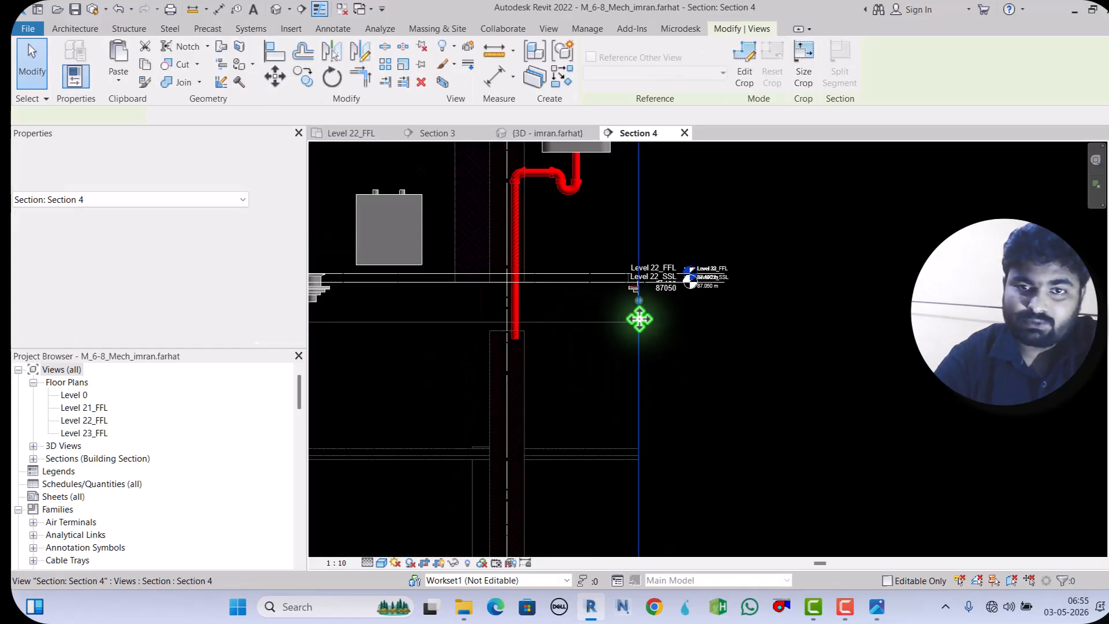
{"action": "left_click_drag", "start_coordinate": [639, 304], "coordinate": [722, 330]}
{"action": "scroll", "coordinate": [650, 310], "scroll_direction": "up", "scroll_amount": 1}
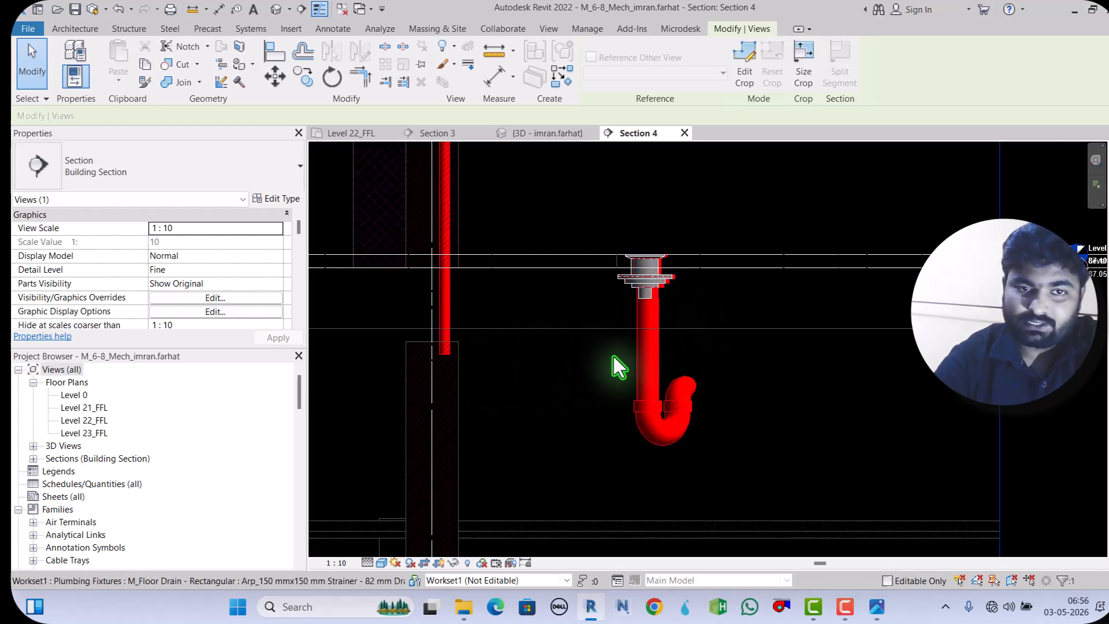
Step: Draw a building section along the wall behind the sink on the Level 22_FFL plan, facing the sink
{"action": "left_click", "coordinate": [354, 133]}
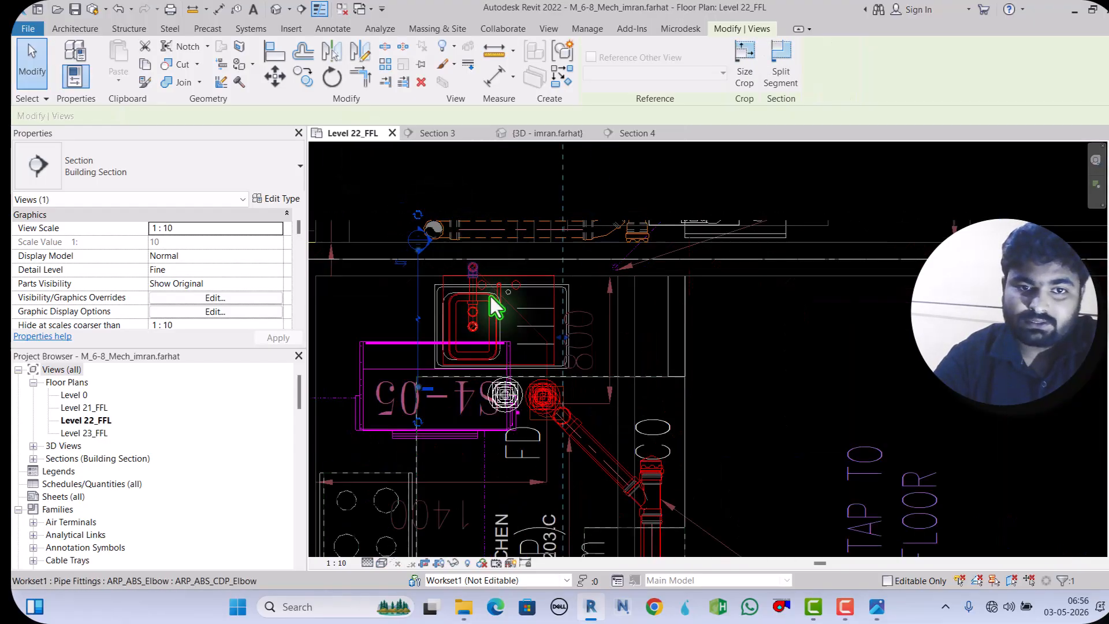
{"action": "scroll", "coordinate": [505, 348], "scroll_direction": "up", "scroll_amount": 1}
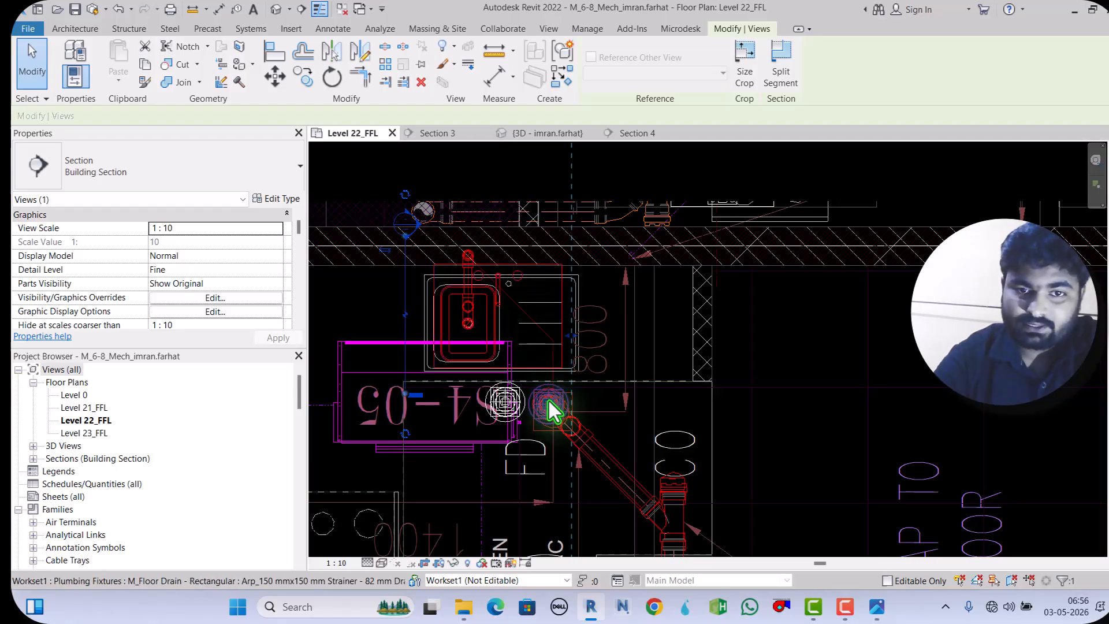
{"action": "scroll", "coordinate": [488, 261], "scroll_direction": "up", "scroll_amount": 1}
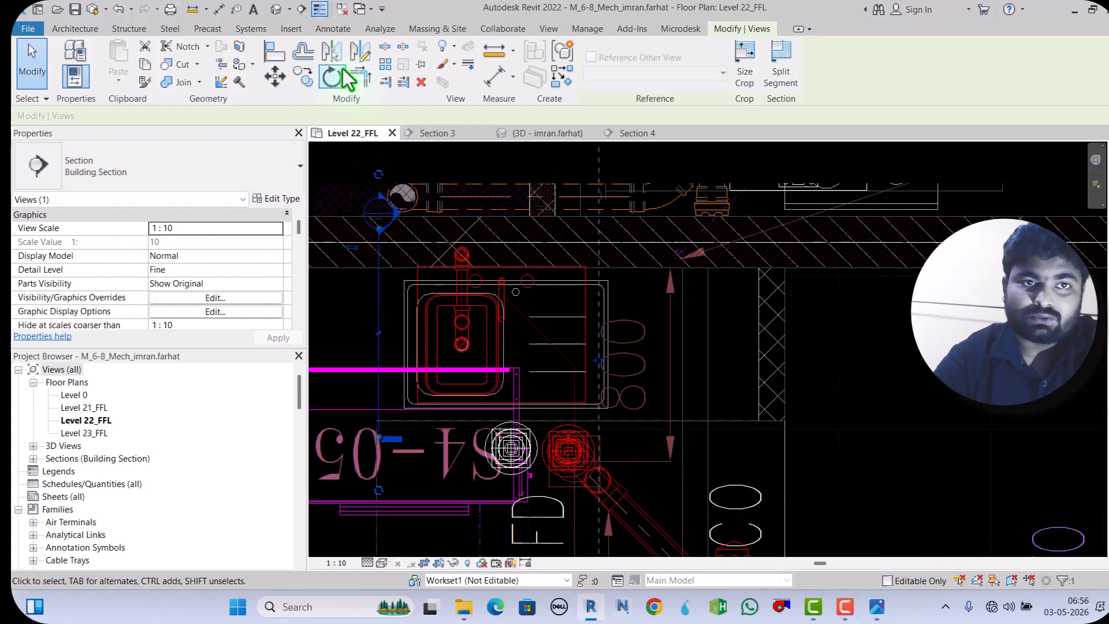
{"action": "scroll", "coordinate": [480, 332], "scroll_direction": "down", "scroll_amount": 2}
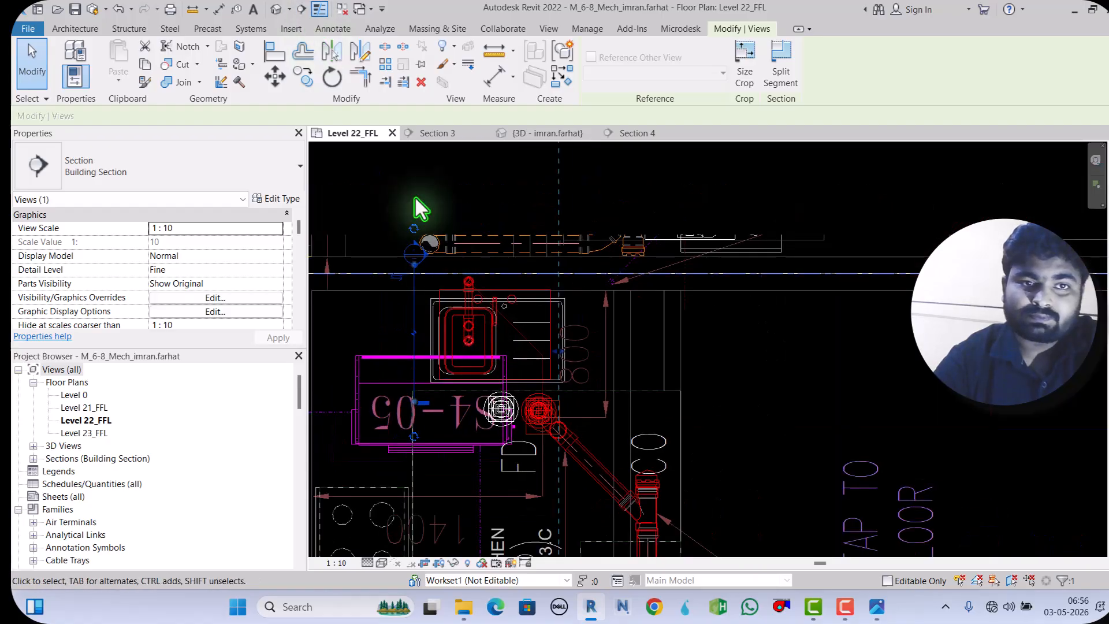
{"action": "left_click", "coordinate": [301, 9]}
{"action": "scroll", "coordinate": [482, 243], "scroll_direction": "up", "scroll_amount": 1}
{"action": "left_click", "coordinate": [356, 272]}
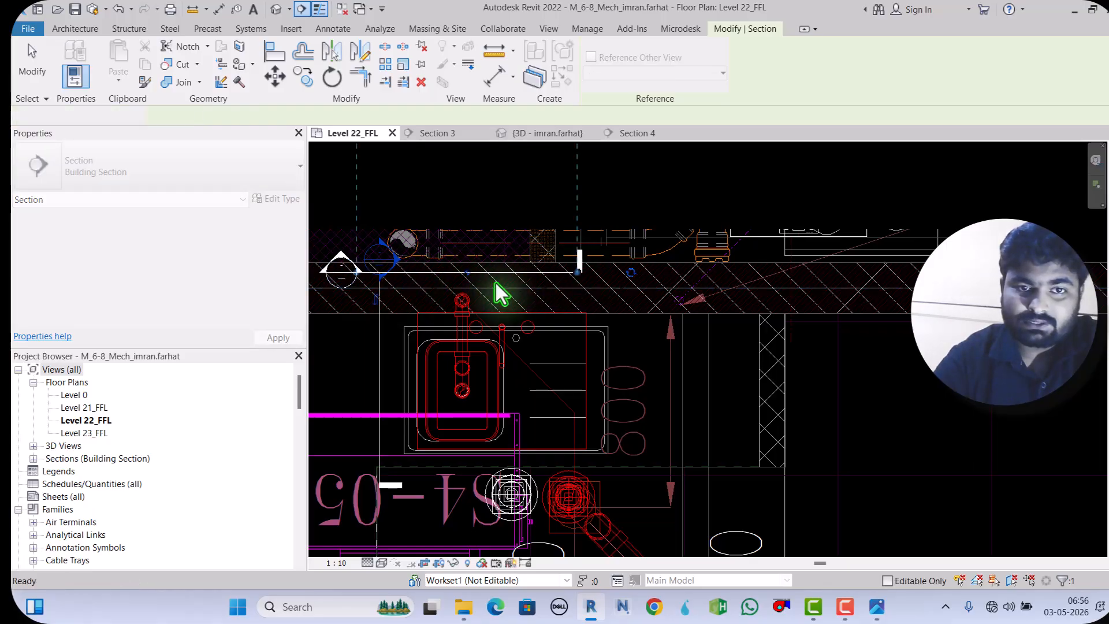
{"action": "left_click", "coordinate": [533, 282]}
{"action": "scroll", "coordinate": [533, 282], "scroll_direction": "down", "scroll_amount": 1}
{"action": "key", "text": "Escape"}
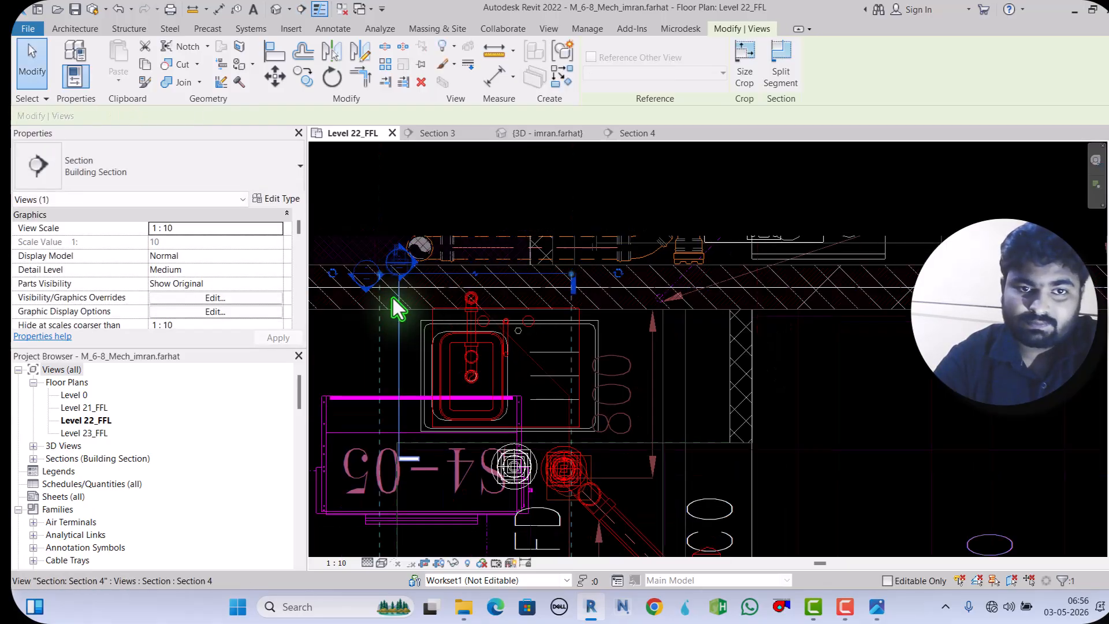
Step: Shorten the new section's view depth so that it ends within the kitchen sink
{"action": "scroll", "coordinate": [477, 207], "scroll_direction": "down", "scroll_amount": 3}
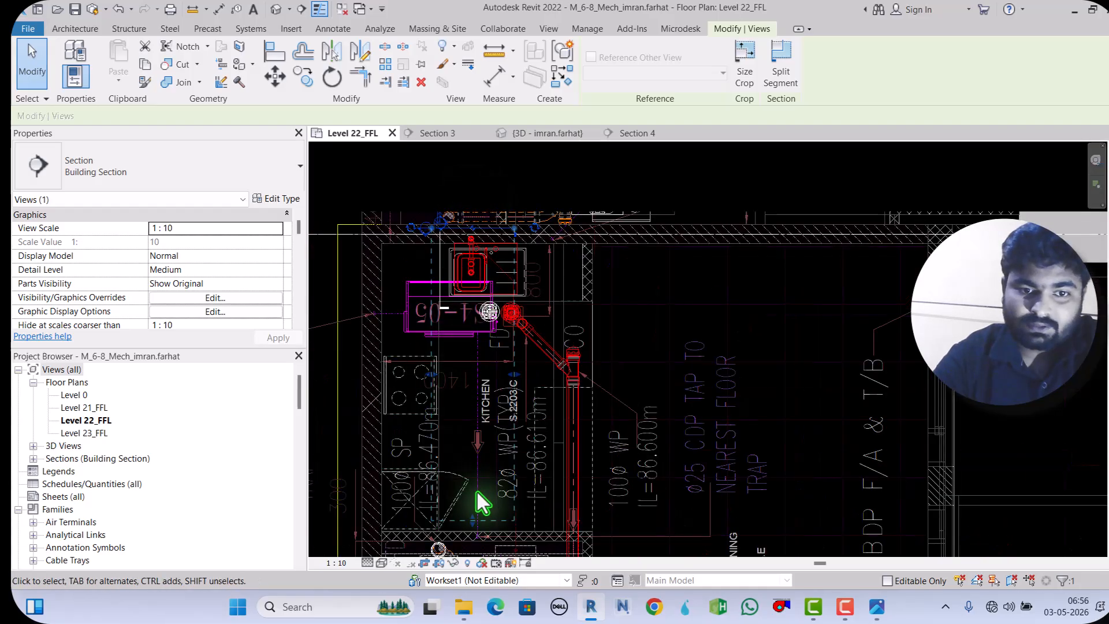
{"action": "left_click_drag", "start_coordinate": [471, 517], "coordinate": [484, 316]}
{"action": "scroll", "coordinate": [490, 215], "scroll_direction": "up", "scroll_amount": 3}
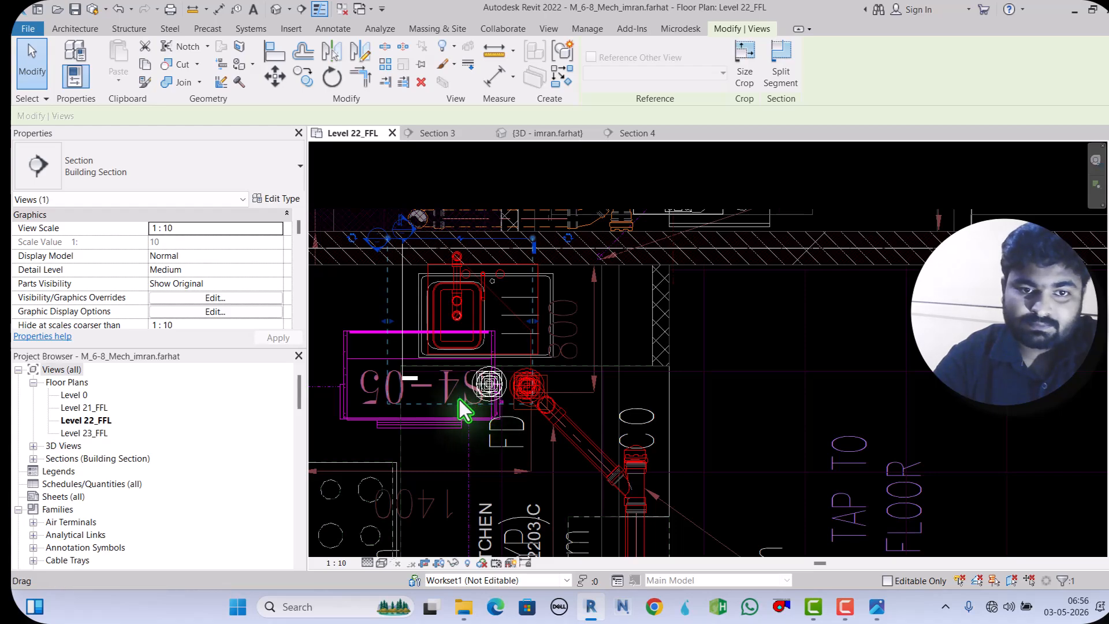
{"action": "left_click_drag", "start_coordinate": [456, 400], "coordinate": [475, 281]}
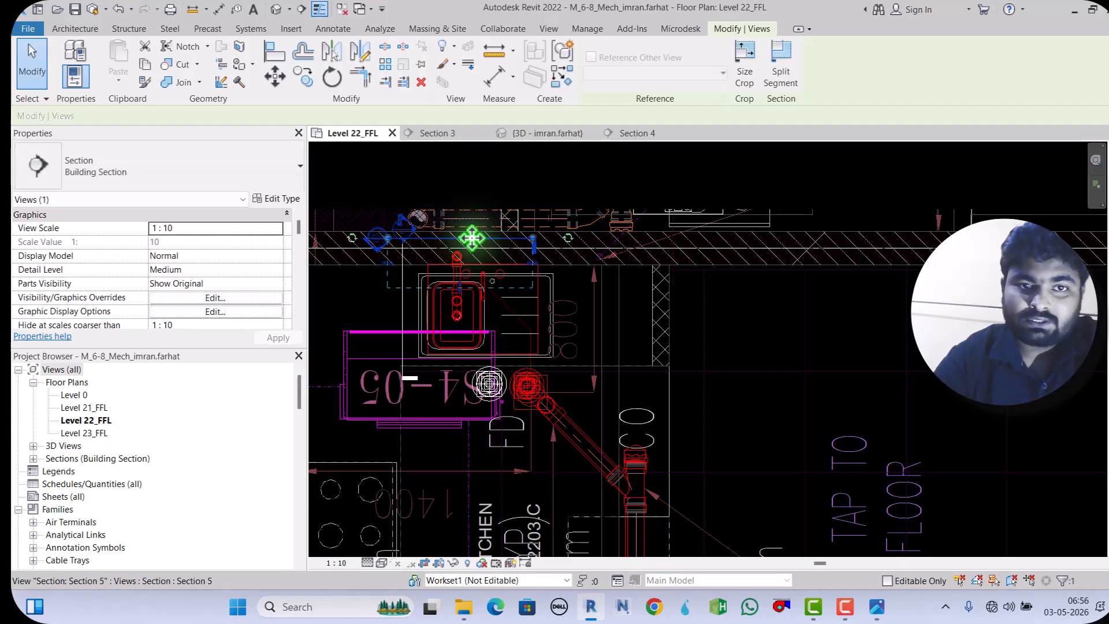
Step: Open the view of the new section behind the sink
{"action": "right_click", "coordinate": [472, 238]}
{"action": "left_click", "coordinate": [512, 302]}
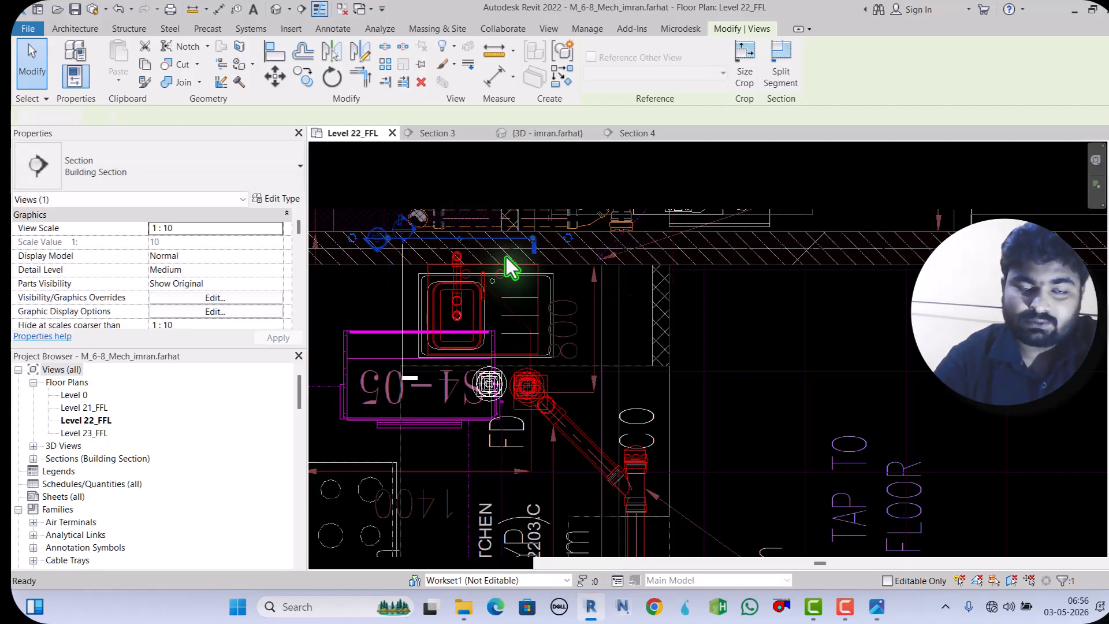
{"action": "scroll", "coordinate": [736, 352], "scroll_direction": "up", "scroll_amount": 5}
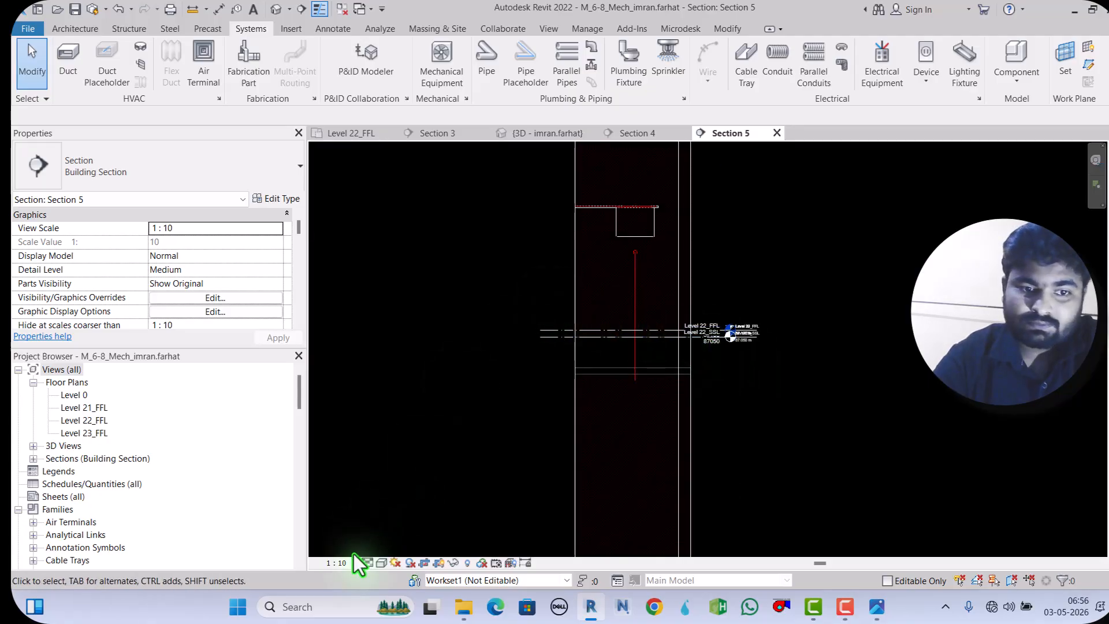
Step: Set the Section 5 view to Fine detail and widen its crop region well beyond the sink's drainboard side
{"action": "left_click", "coordinate": [368, 563]}
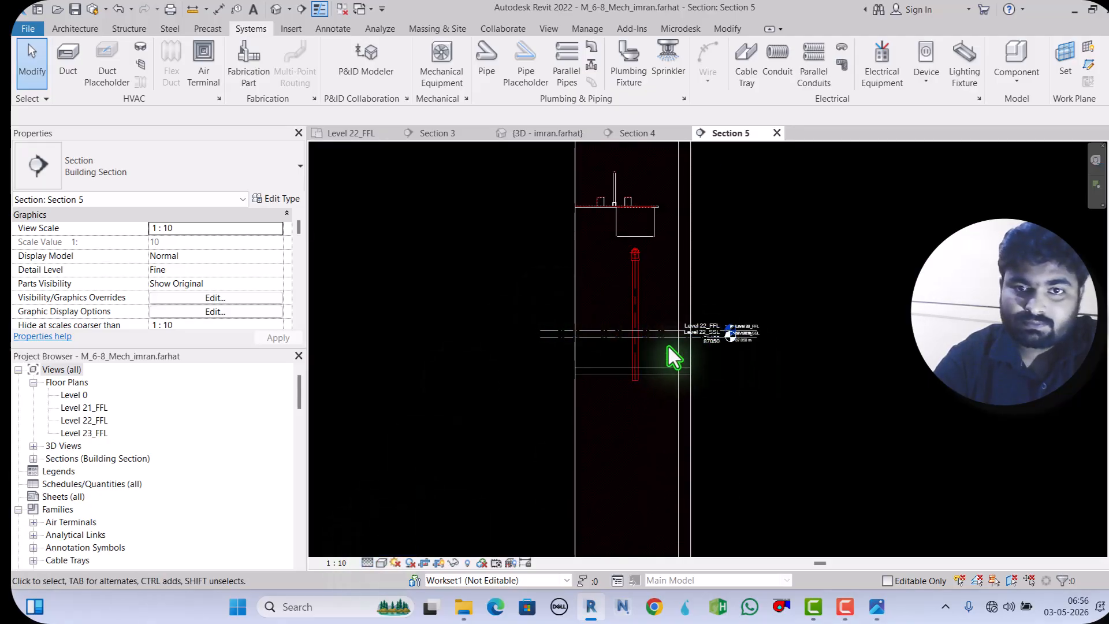
{"action": "left_click", "coordinate": [573, 303]}
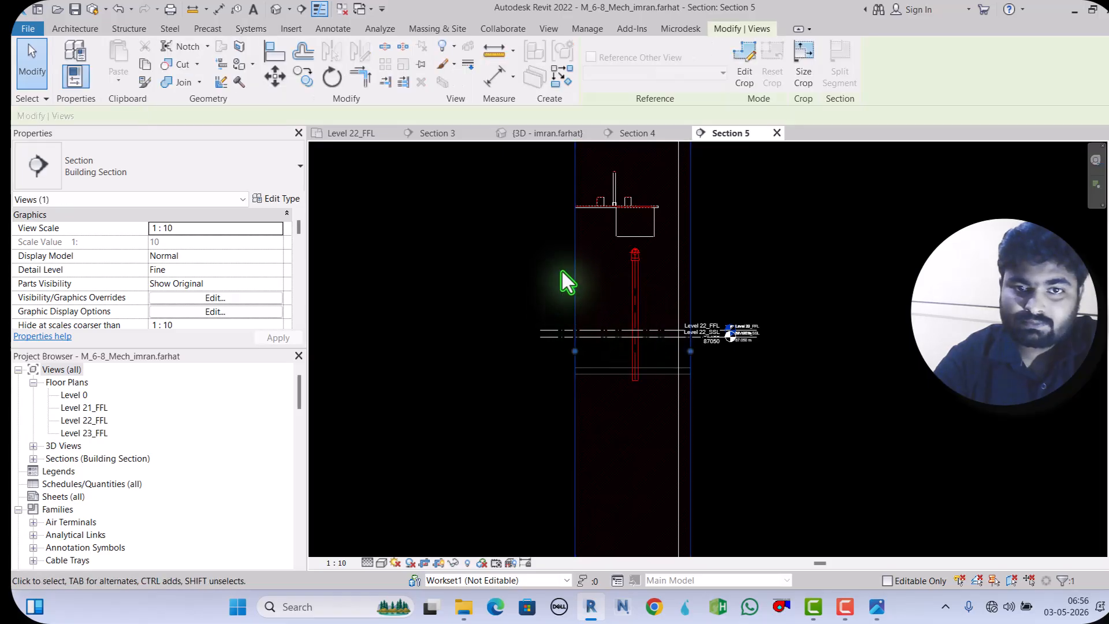
{"action": "left_click_drag", "start_coordinate": [573, 351], "coordinate": [391, 350]}
{"action": "scroll", "coordinate": [564, 311], "scroll_direction": "down", "scroll_amount": 2}
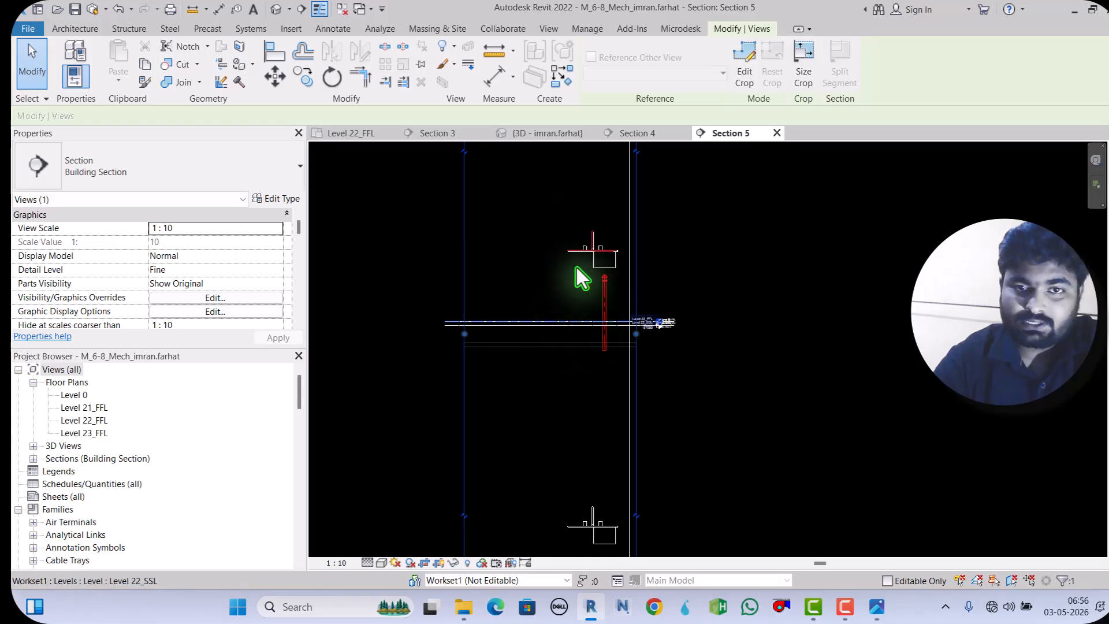
{"action": "scroll", "coordinate": [604, 277], "scroll_direction": "up", "scroll_amount": 2}
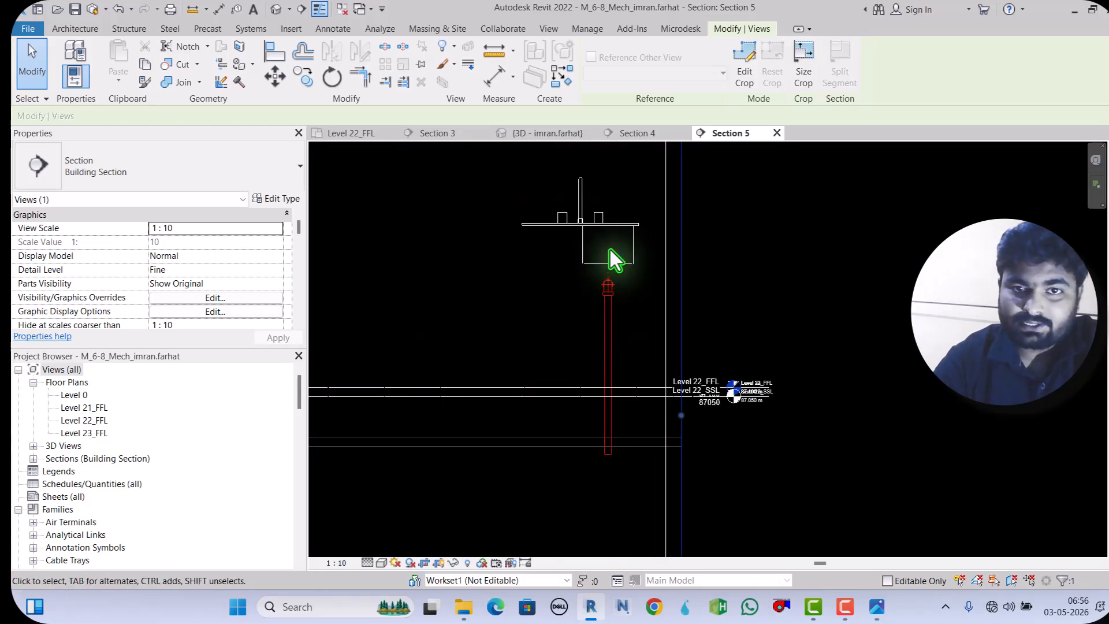
{"action": "scroll", "coordinate": [619, 282], "scroll_direction": "down", "scroll_amount": 1}
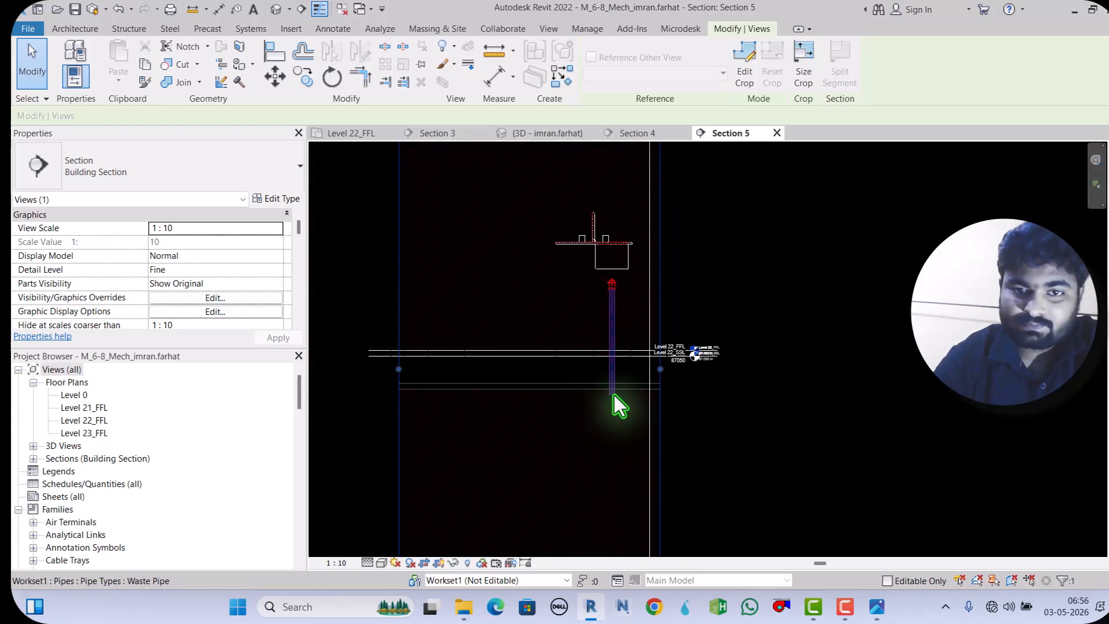
Step: Draw a 40 mm waste pipe from the lower end of the vertical drop, sloping down 1% below the slab toward the drainboard side
{"action": "left_click", "coordinate": [613, 397]}
{"action": "right_click", "coordinate": [613, 397]}
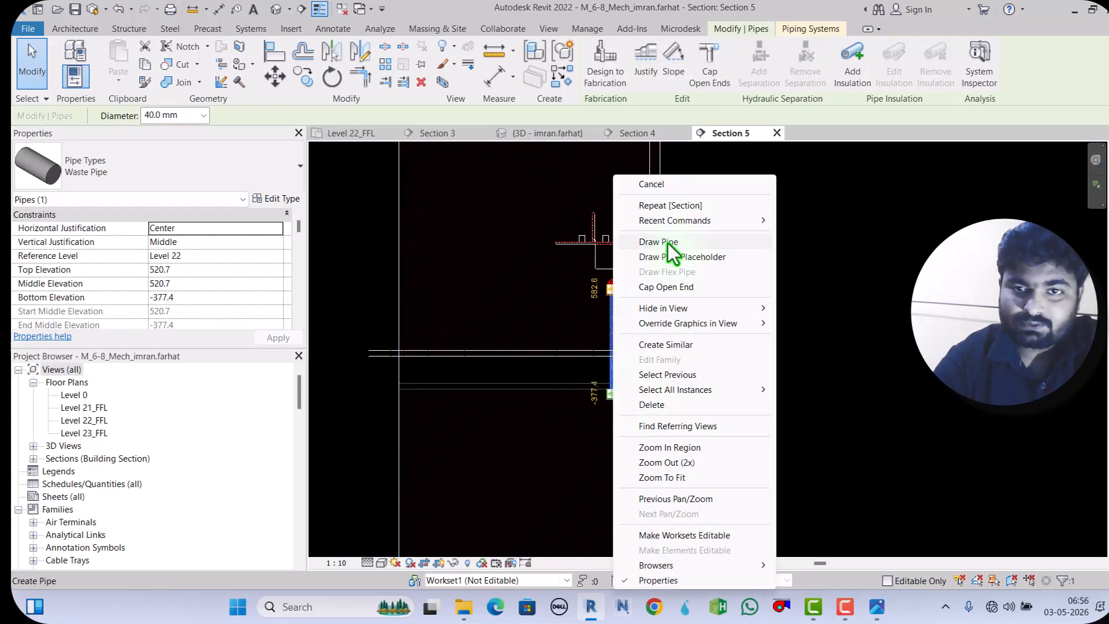
{"action": "left_click", "coordinate": [670, 241]}
{"action": "left_click", "coordinate": [613, 386]}
{"action": "scroll", "coordinate": [614, 386], "scroll_direction": "down", "scroll_amount": 1}
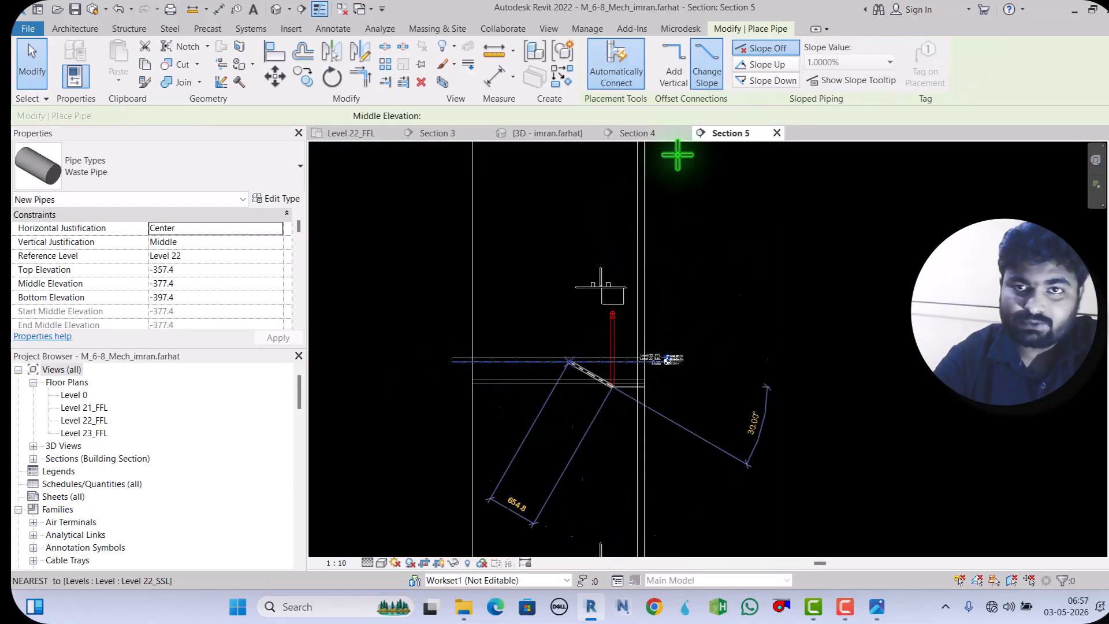
{"action": "left_click", "coordinate": [762, 84]}
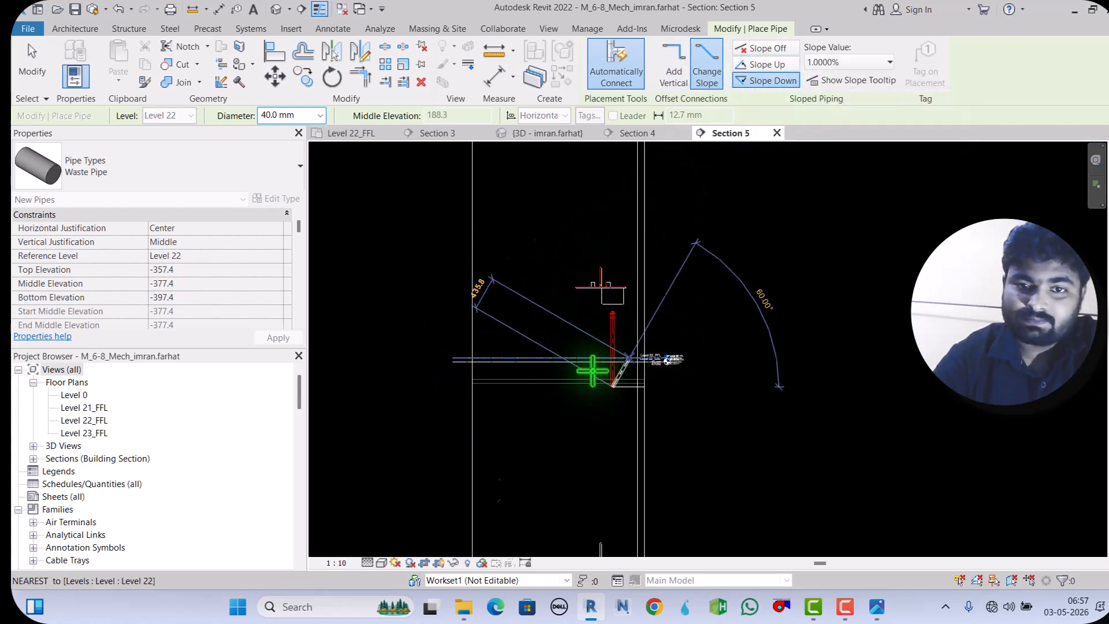
{"action": "scroll", "coordinate": [555, 389], "scroll_direction": "up", "scroll_amount": 3}
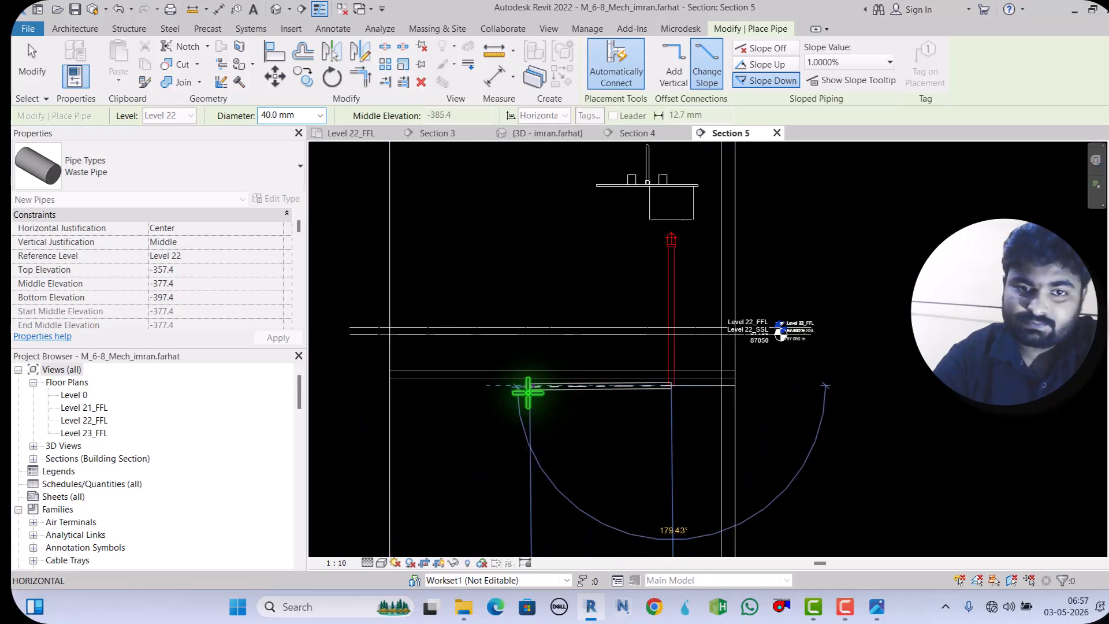
{"action": "left_click", "coordinate": [509, 388]}
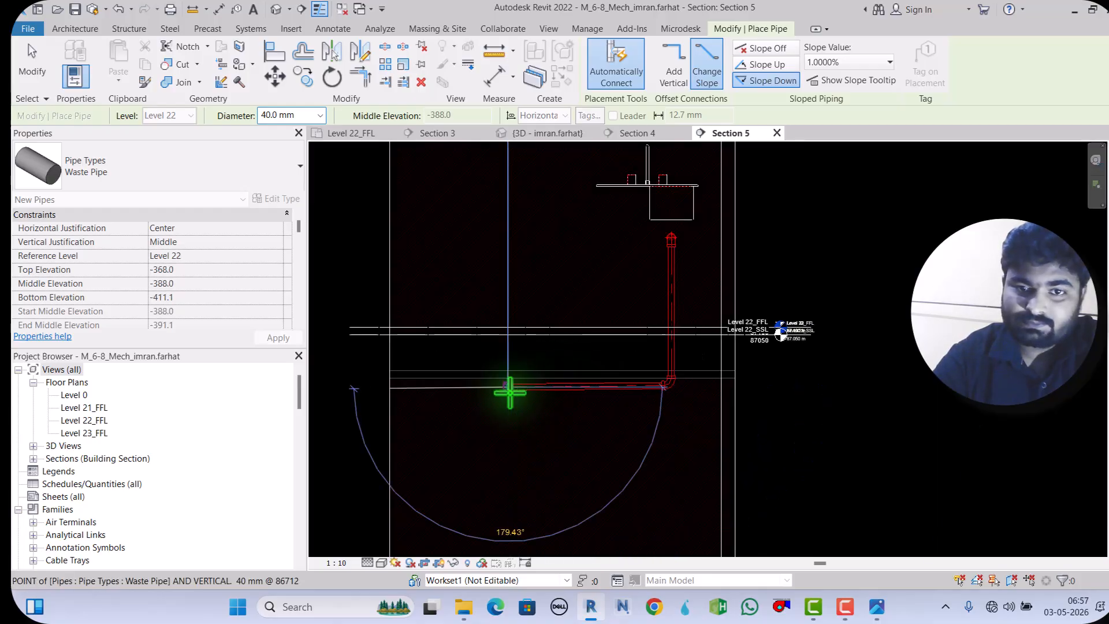
{"action": "left_click", "coordinate": [42, 75]}
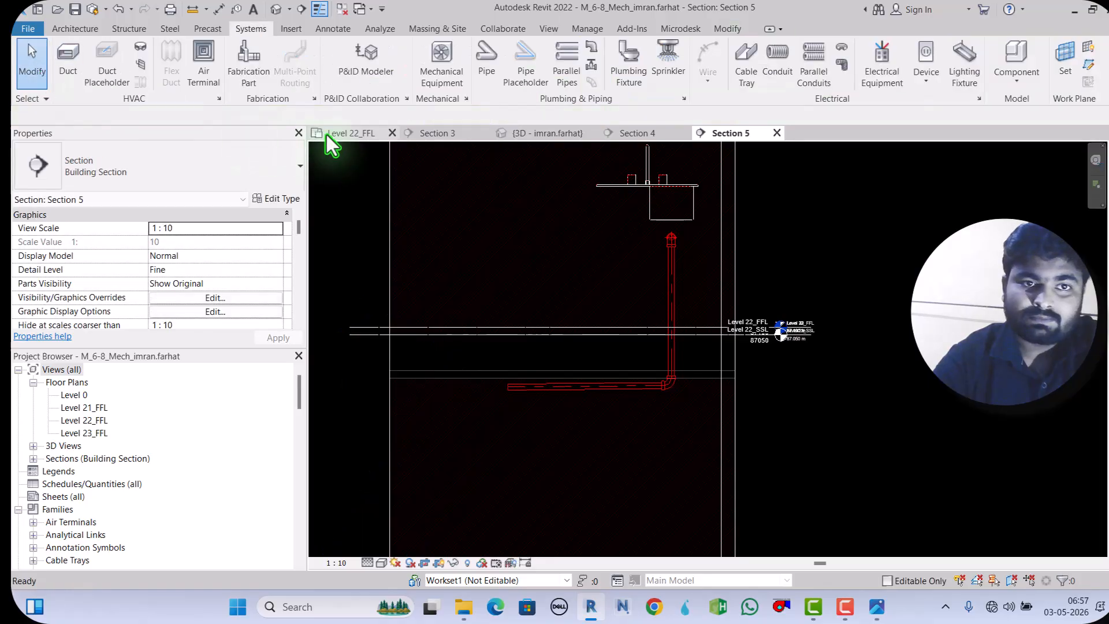
Step: On the Level 22_FFL plan, start a pipe similar to the sloped wall pipe, with Inherit Elevation and Inherit Size enabled
{"action": "left_click", "coordinate": [327, 134]}
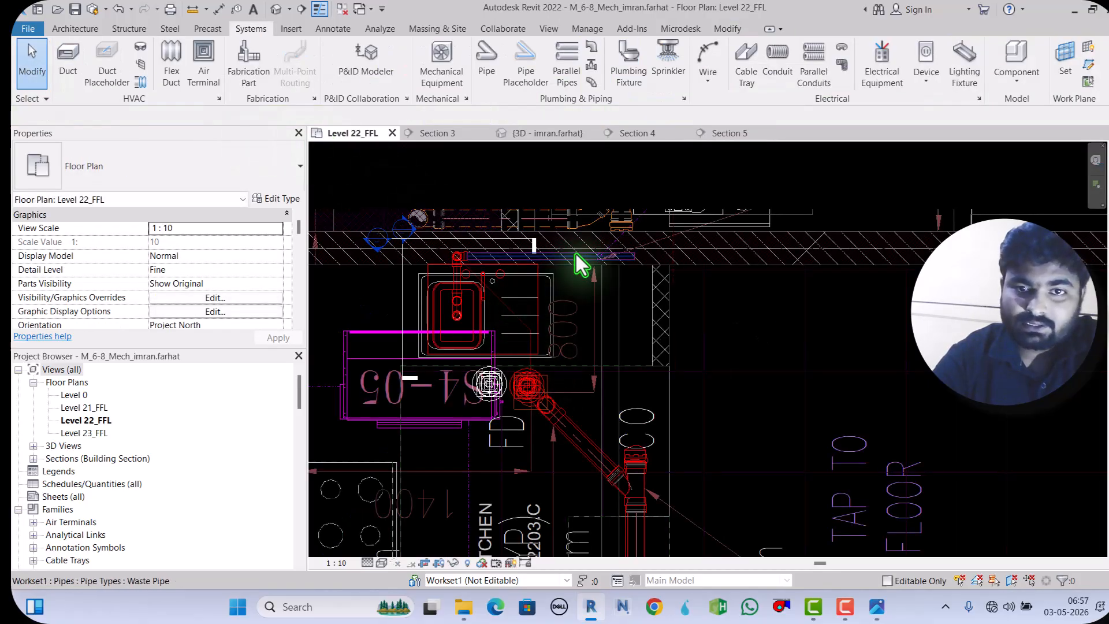
{"action": "scroll", "coordinate": [577, 254], "scroll_direction": "up", "scroll_amount": 2}
{"action": "scroll", "coordinate": [651, 247], "scroll_direction": "down", "scroll_amount": 3}
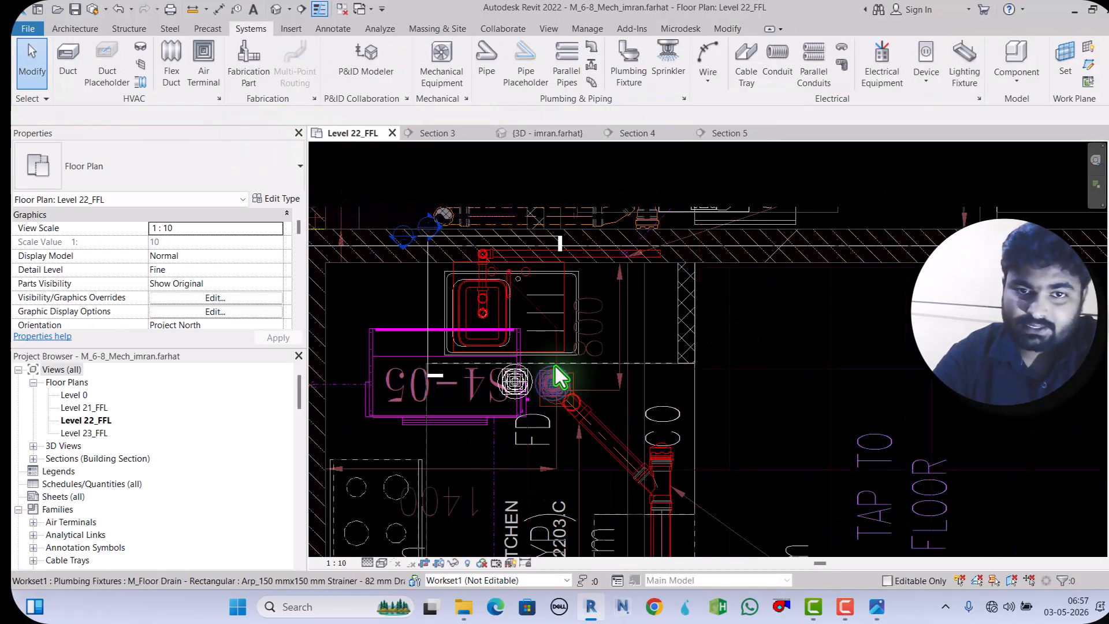
{"action": "scroll", "coordinate": [556, 366], "scroll_direction": "up", "scroll_amount": 2}
{"action": "scroll", "coordinate": [503, 256], "scroll_direction": "up", "scroll_amount": 1}
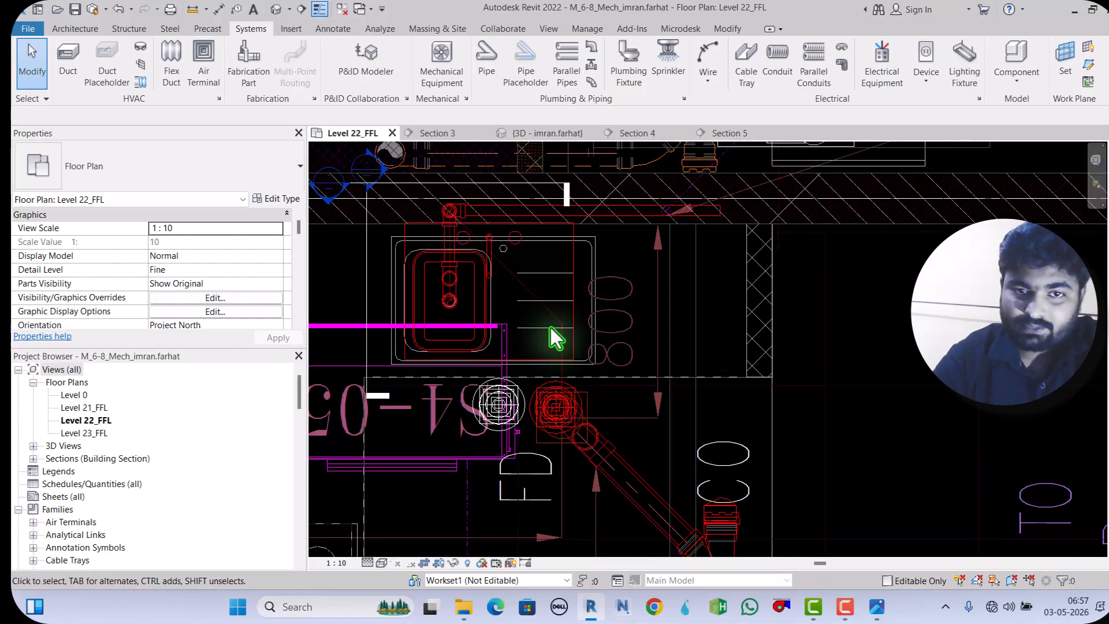
{"action": "scroll", "coordinate": [554, 376], "scroll_direction": "up", "scroll_amount": 1}
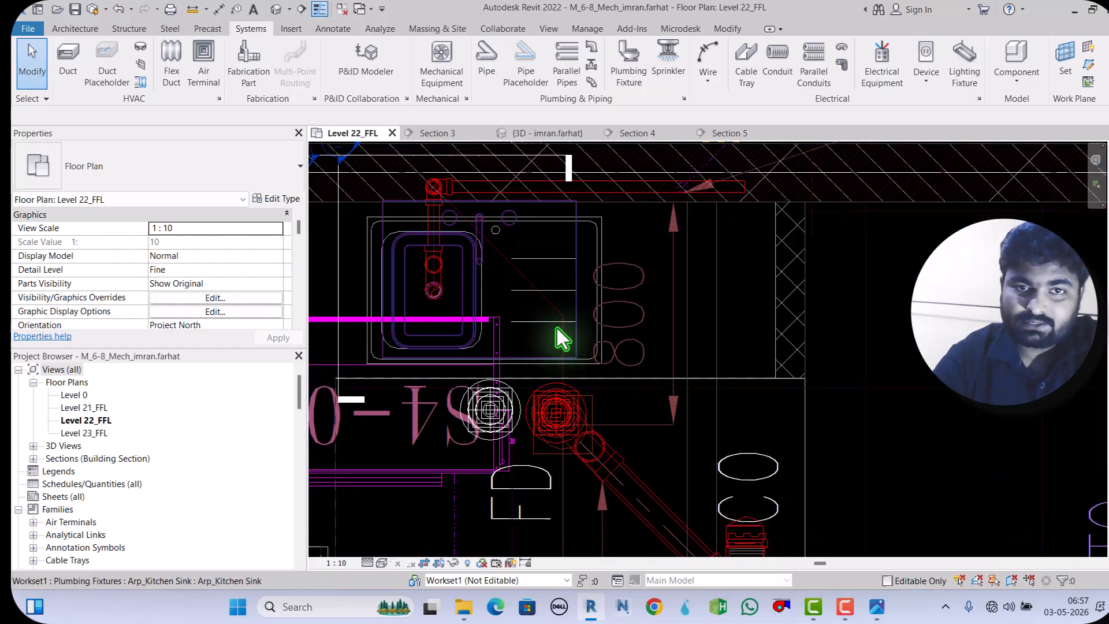
{"action": "left_click", "coordinate": [543, 194]}
{"action": "left_click", "coordinate": [566, 85]}
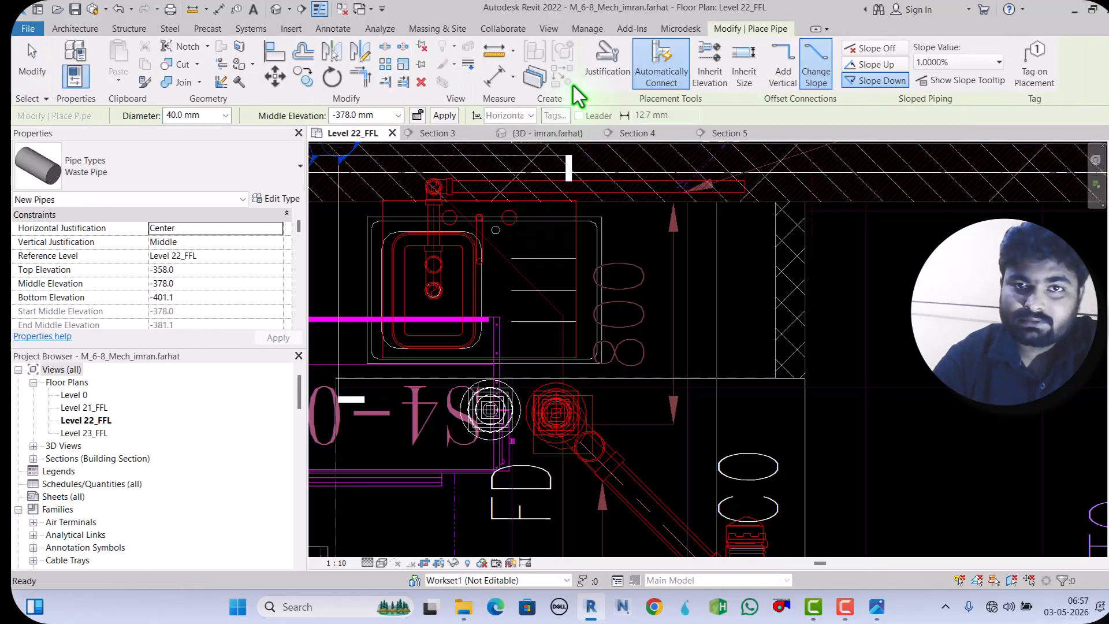
{"action": "left_click", "coordinate": [716, 75]}
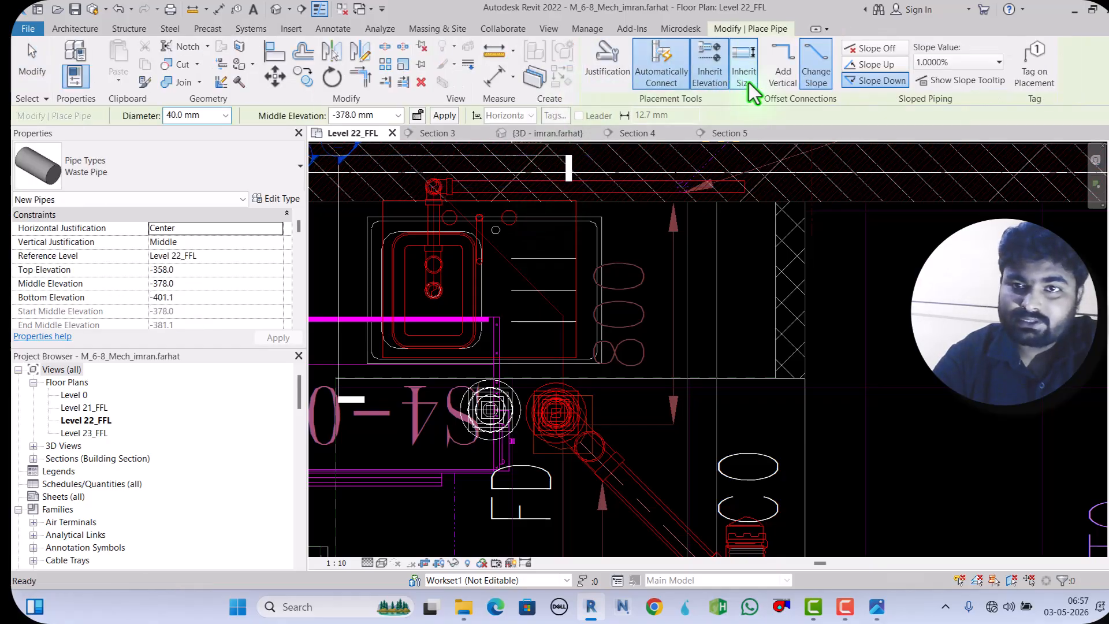
{"action": "left_click", "coordinate": [740, 81]}
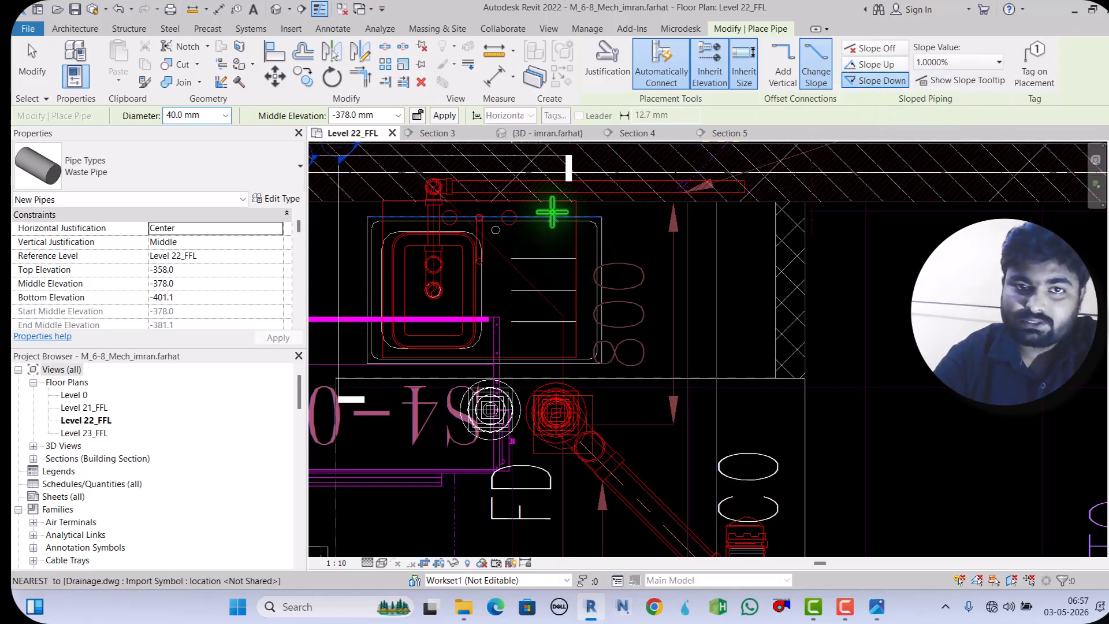
Step: Try to draw a 40 mm branch, sloping down 1%, from the sloped wall pipe toward the sink's drainboard
{"action": "left_click", "coordinate": [532, 188]}
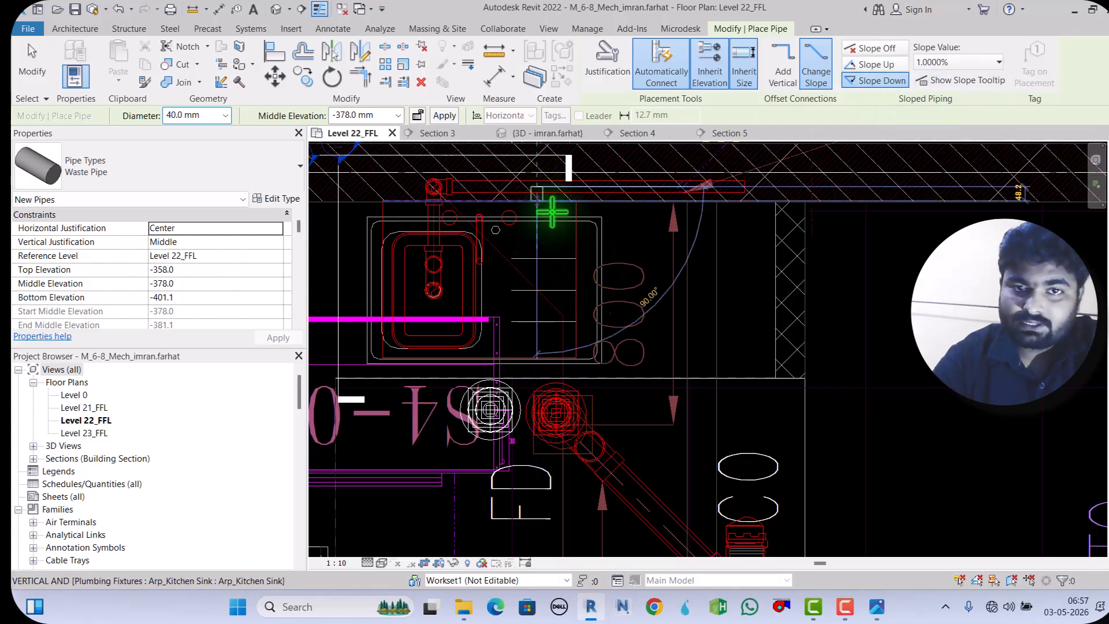
{"action": "left_click", "coordinate": [578, 234]}
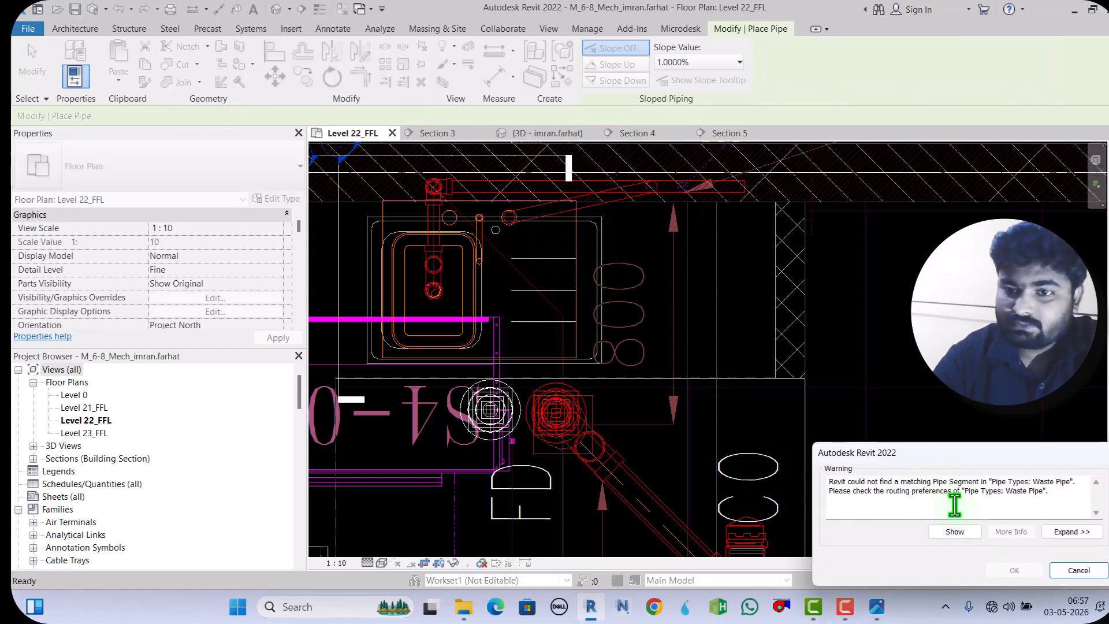
{"action": "left_click", "coordinate": [1065, 569]}
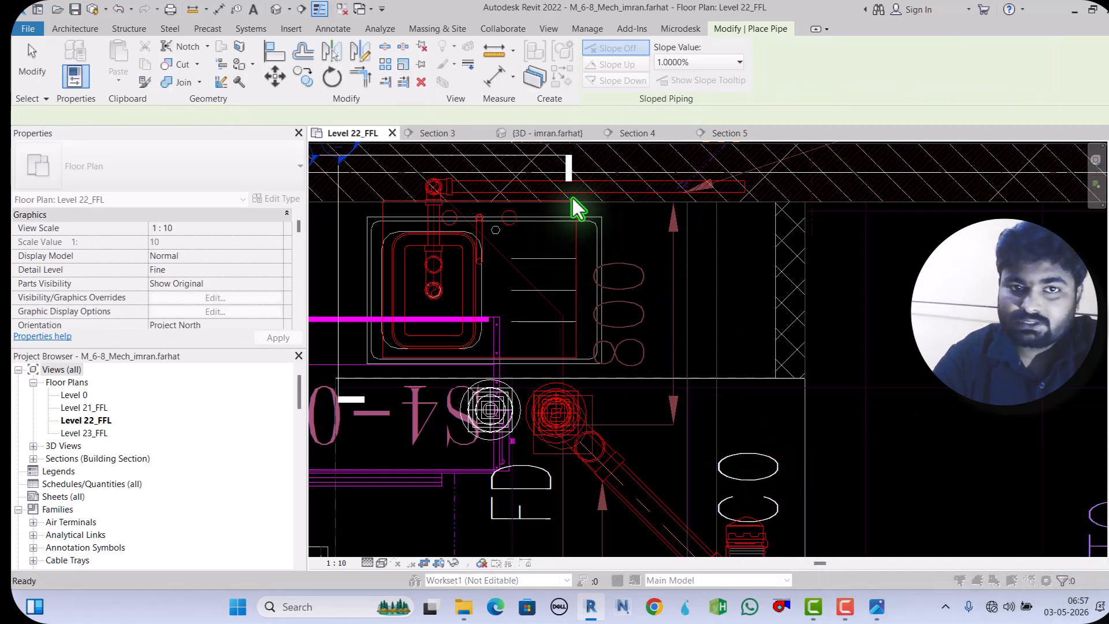
{"action": "left_click", "coordinate": [30, 61]}
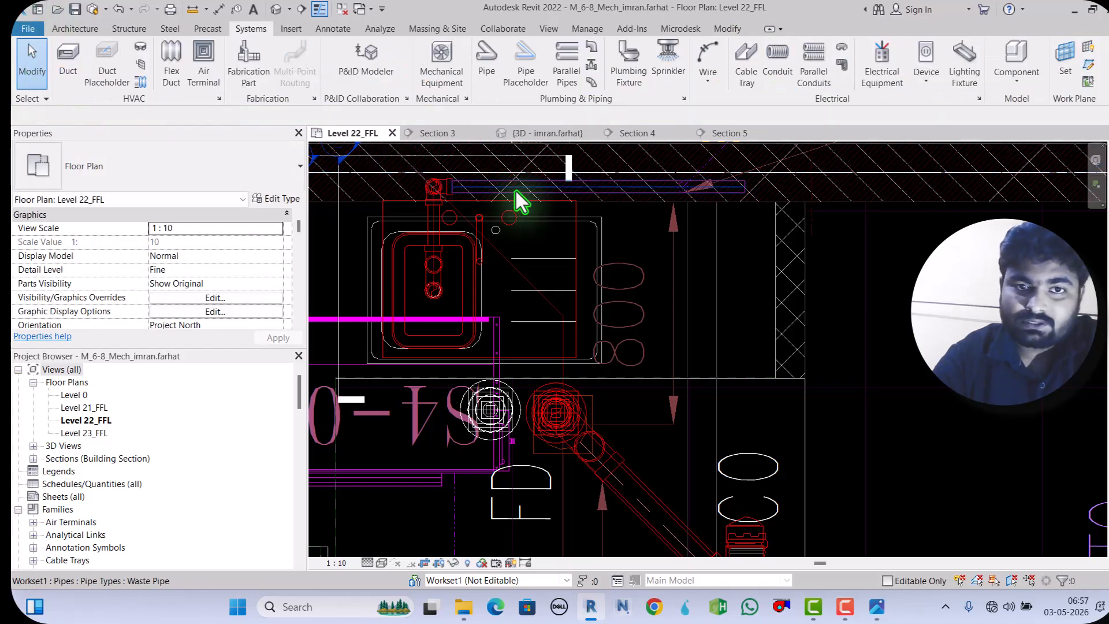
Step: Try again to branch a similar 40 mm waste pipe off the wall pipe at 45° across the drainboard, using the Add Vertical offset connection
{"action": "left_click", "coordinate": [591, 186]}
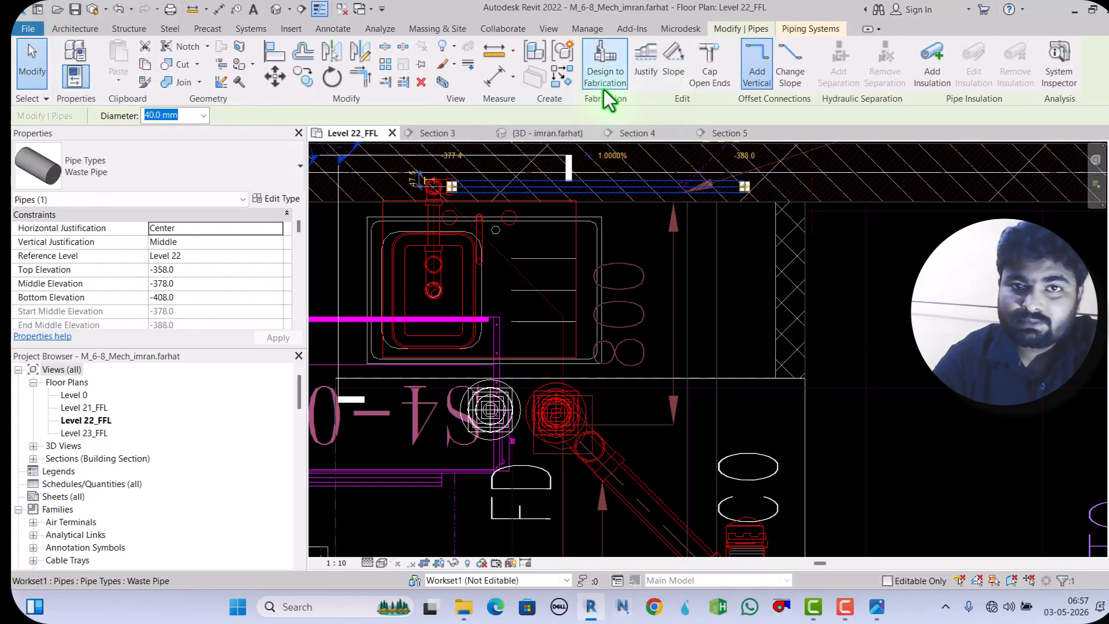
{"action": "left_click", "coordinate": [559, 80]}
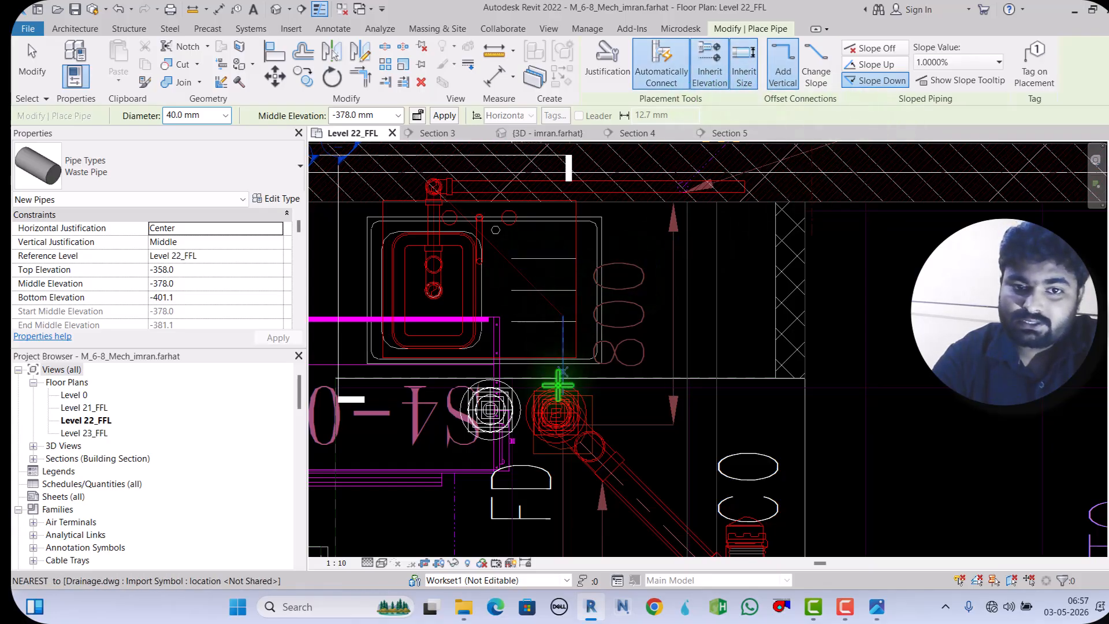
{"action": "scroll", "coordinate": [538, 265], "scroll_direction": "up", "scroll_amount": 2}
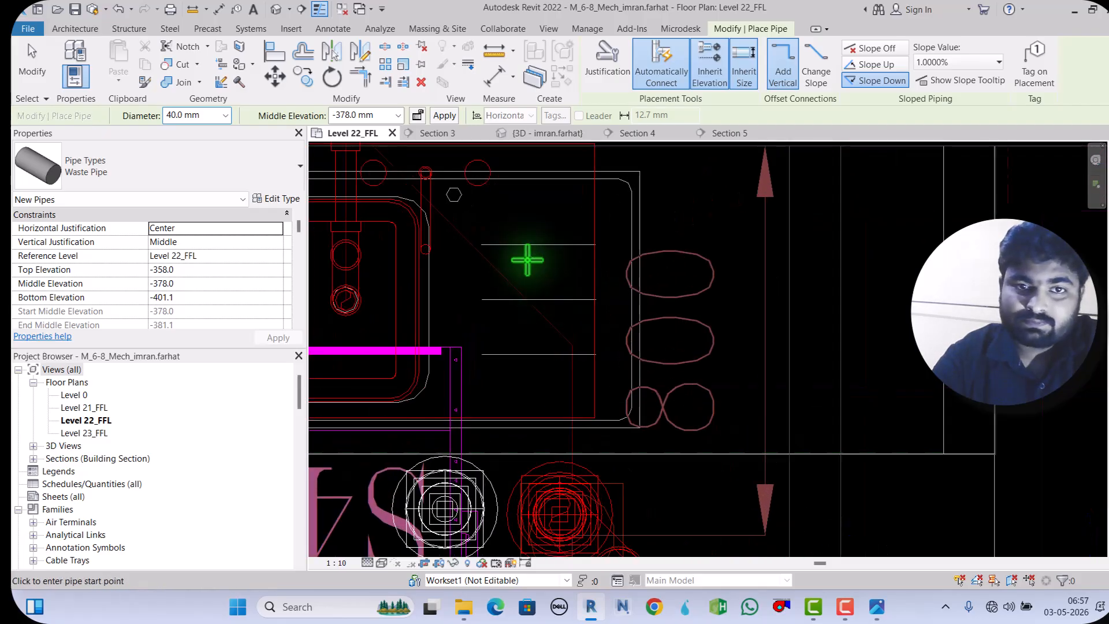
{"action": "scroll", "coordinate": [532, 326], "scroll_direction": "down", "scroll_amount": 3}
{"action": "scroll", "coordinate": [513, 194], "scroll_direction": "up", "scroll_amount": 4}
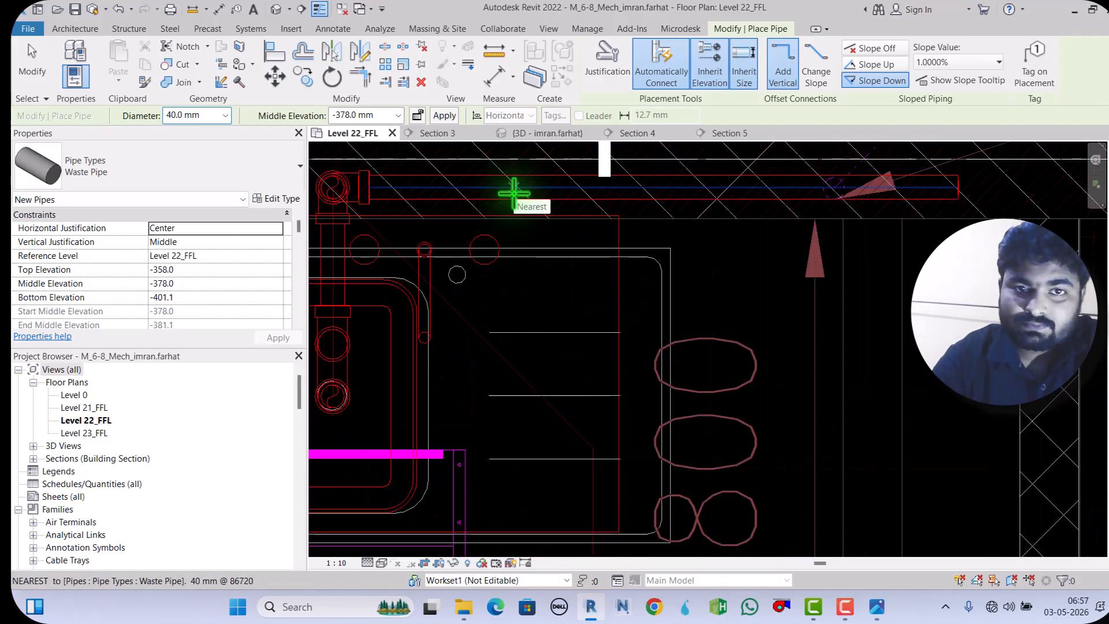
{"action": "left_click", "coordinate": [514, 192]}
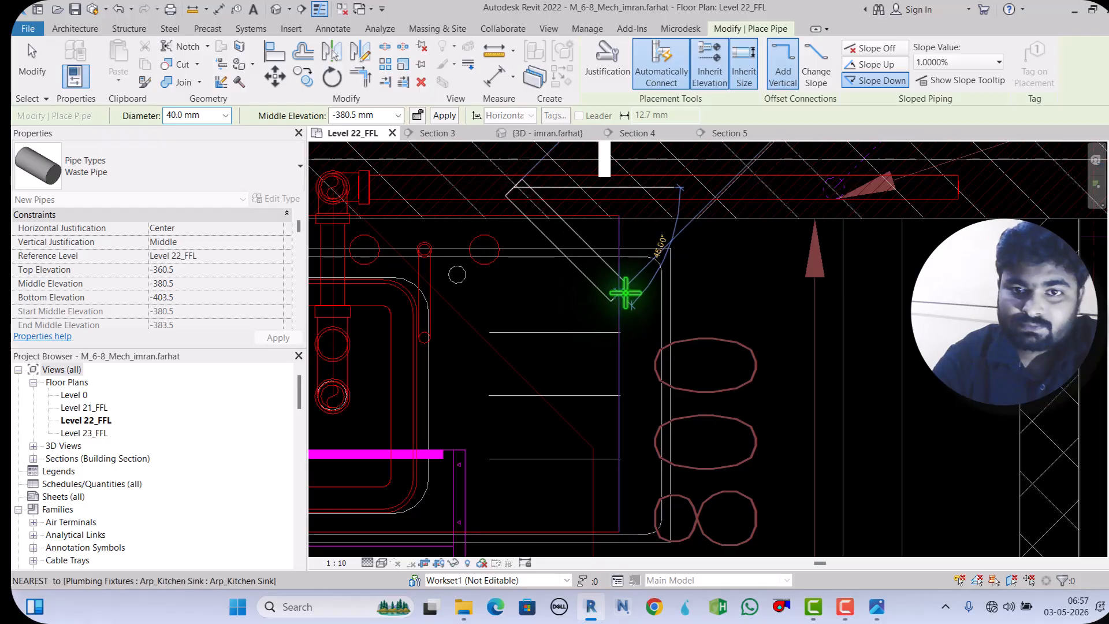
{"action": "left_click", "coordinate": [625, 293]}
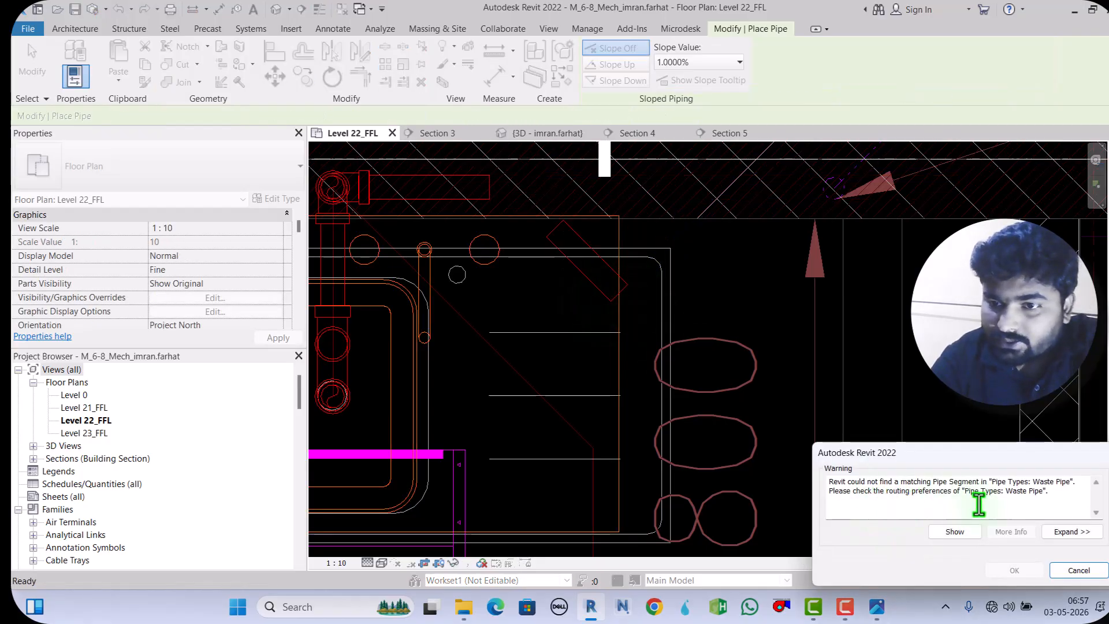
{"action": "left_click", "coordinate": [1063, 569]}
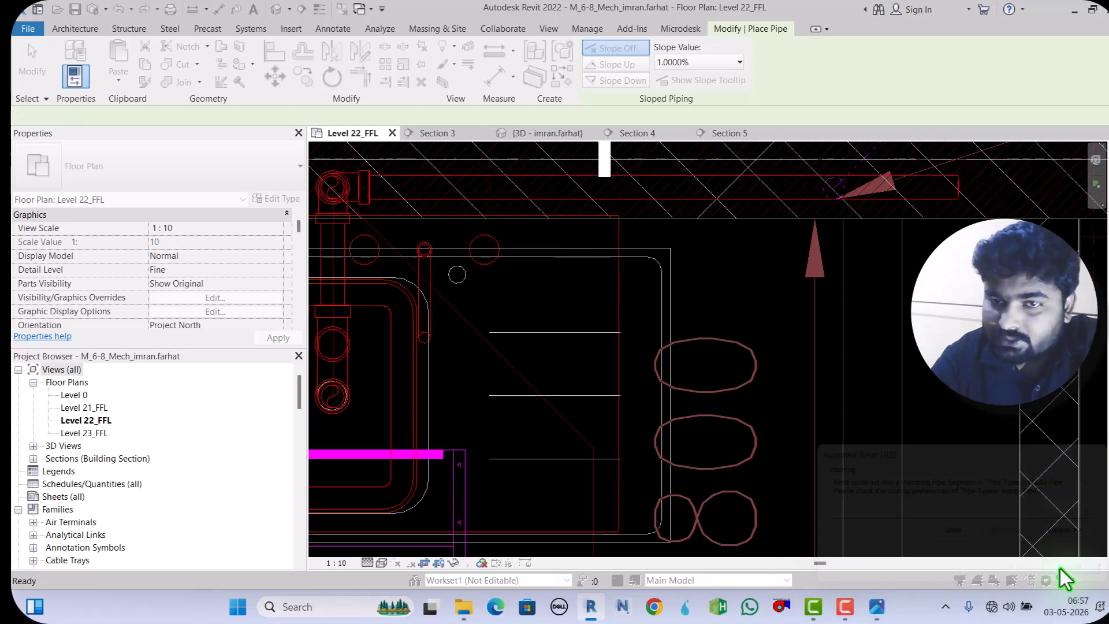
{"action": "key", "text": "Escape"}
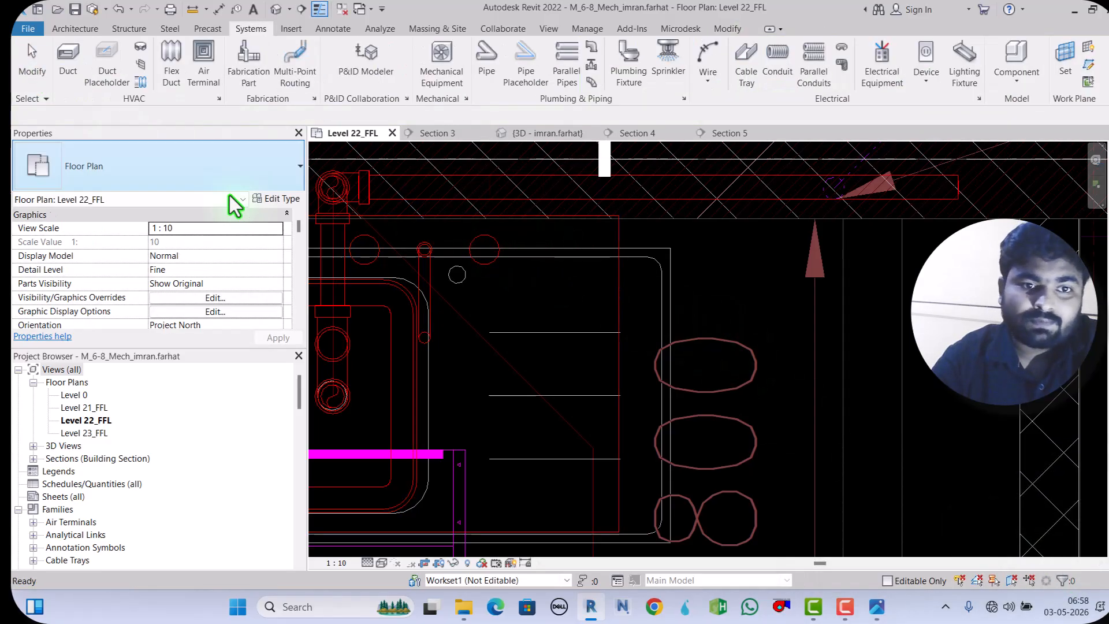
Step: Branch a similar 40 mm waste pipe off the wall pipe, sloping down 1% diagonally across the drainboard and straight on to beside the floor drain
{"action": "left_click", "coordinate": [521, 198]}
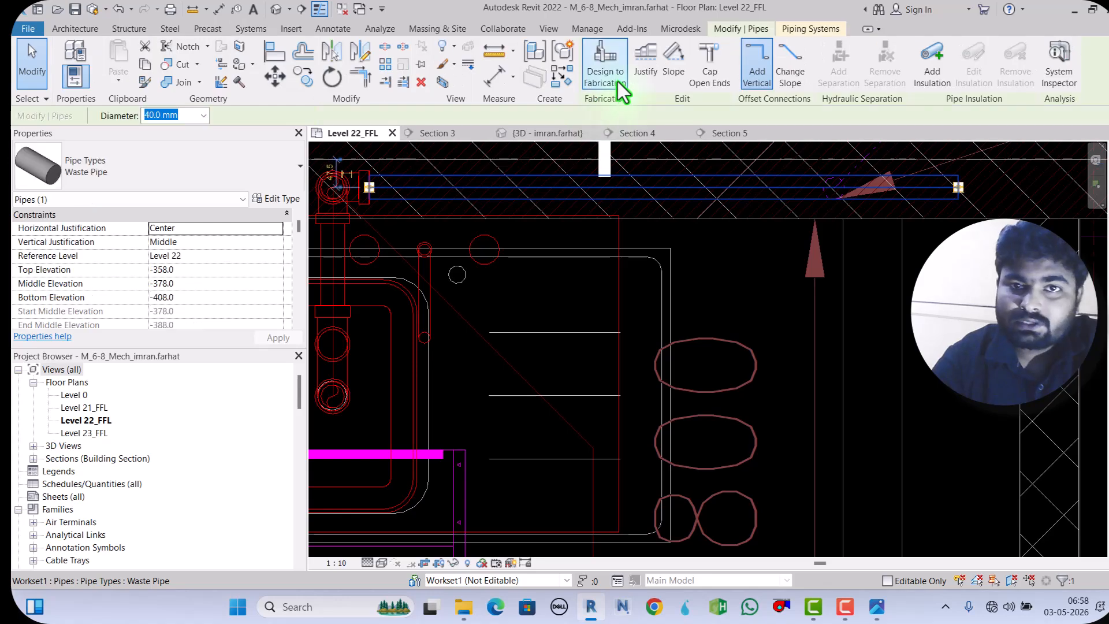
{"action": "left_click", "coordinate": [560, 84]}
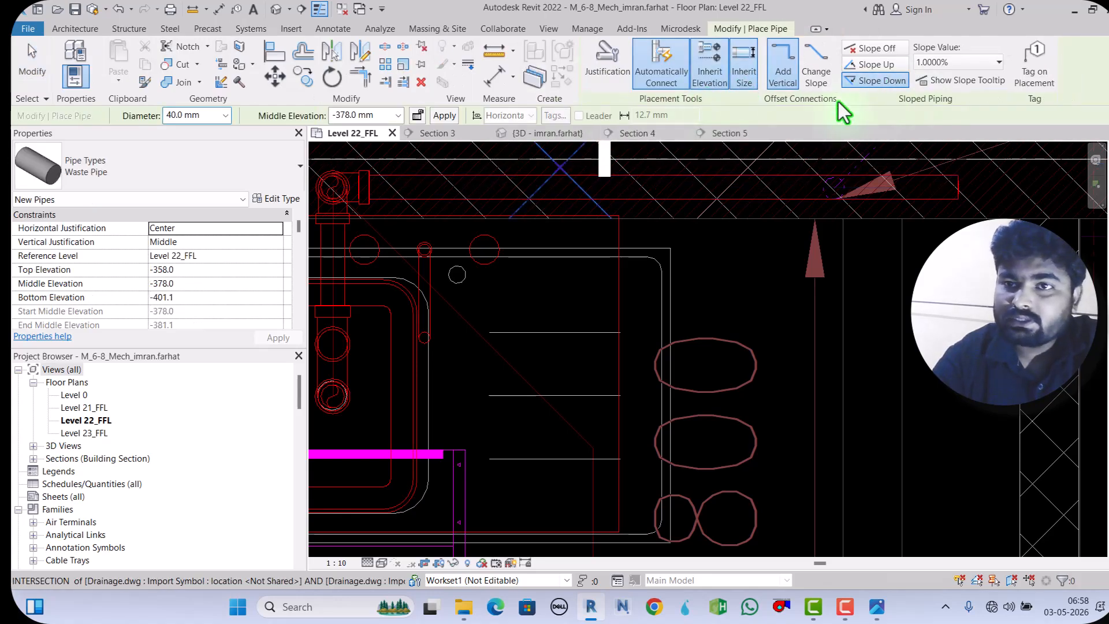
{"action": "scroll", "coordinate": [545, 182], "scroll_direction": "up", "scroll_amount": 4}
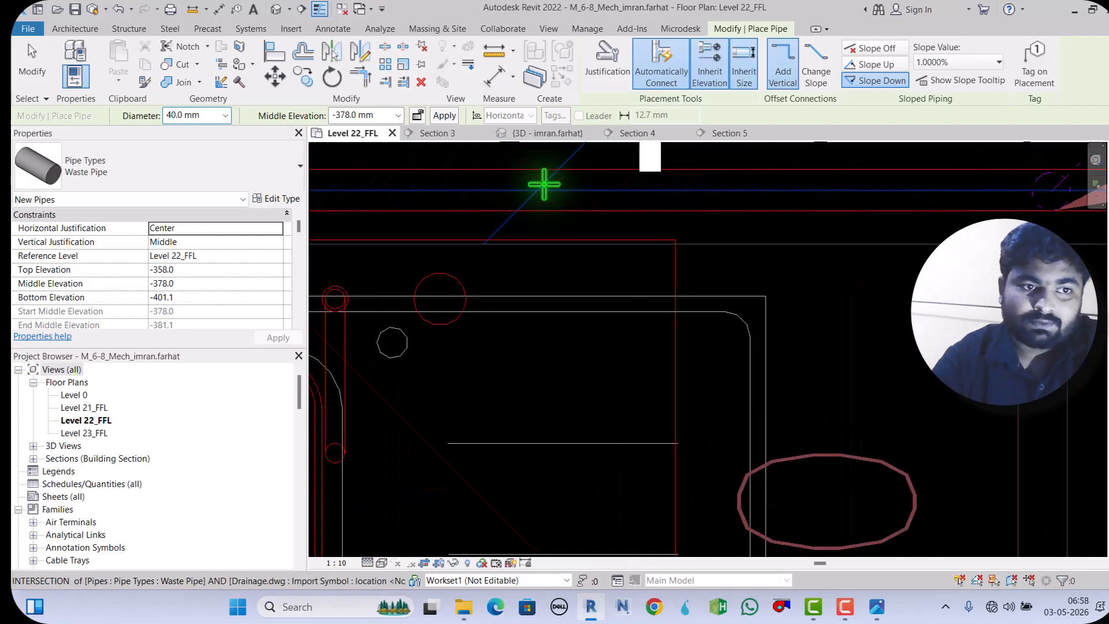
{"action": "scroll", "coordinate": [234, 263], "scroll_direction": "down", "scroll_amount": 3}
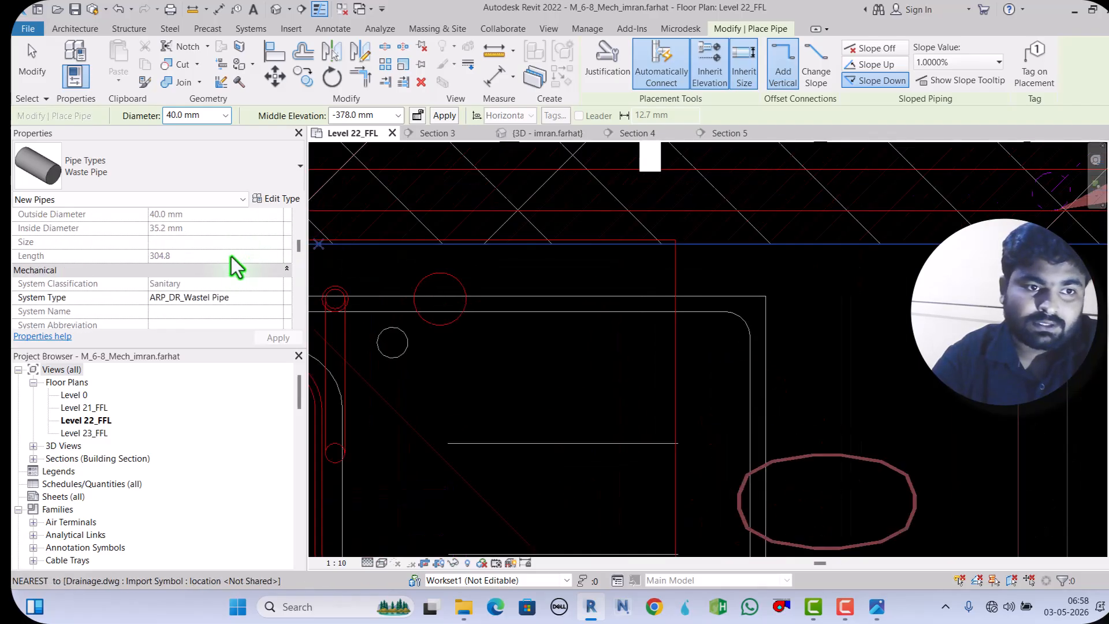
{"action": "scroll", "coordinate": [540, 285], "scroll_direction": "down", "scroll_amount": 3}
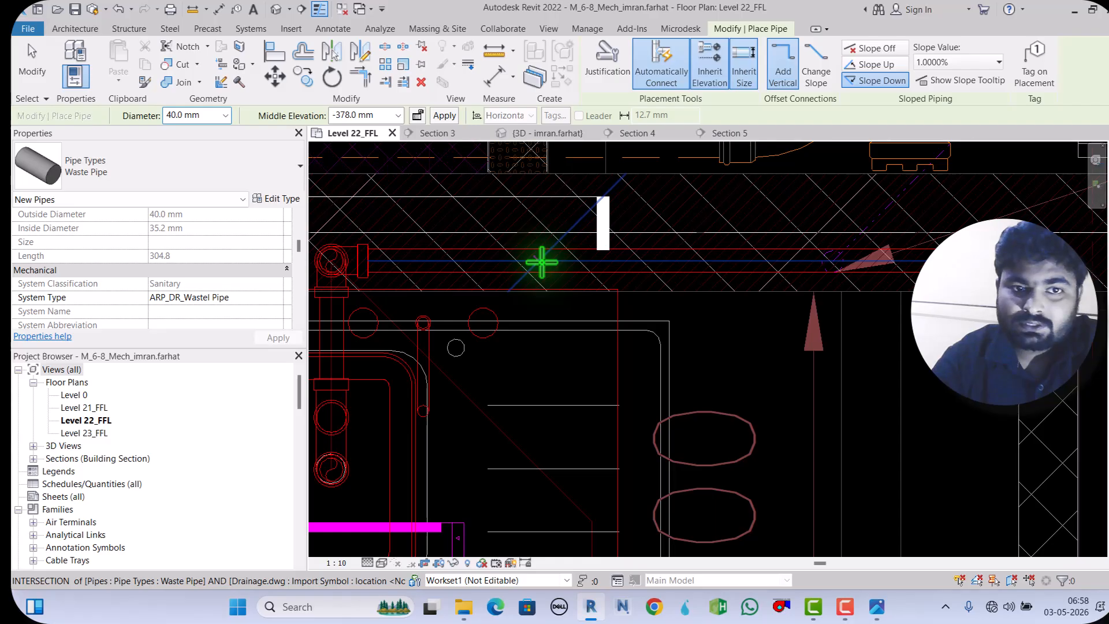
{"action": "left_click", "coordinate": [542, 261]}
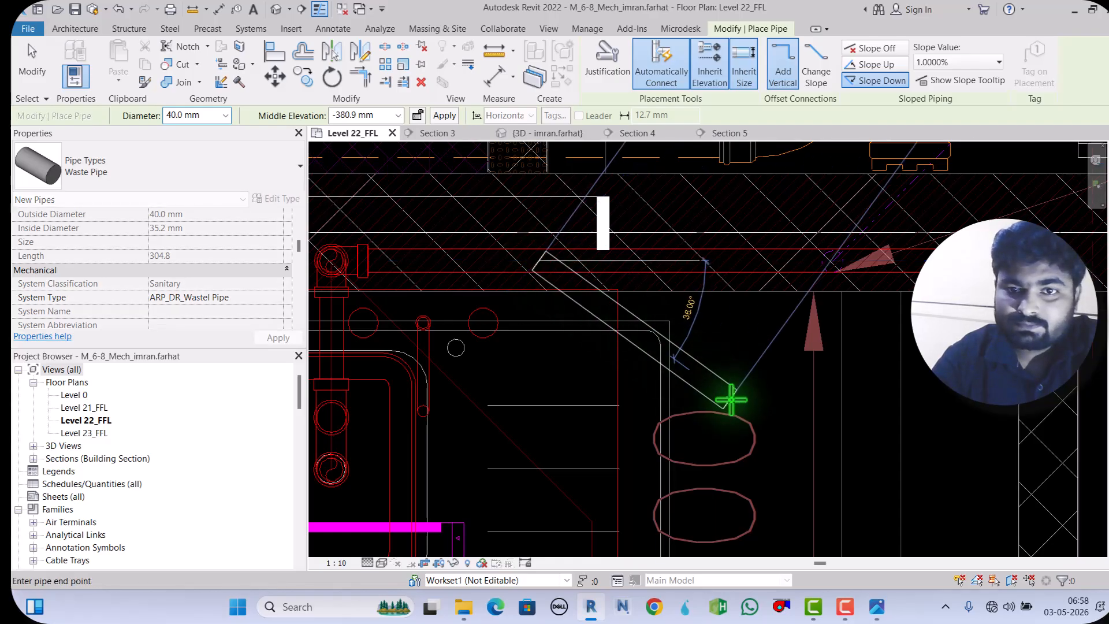
{"action": "left_click", "coordinate": [705, 434]}
{"action": "scroll", "coordinate": [498, 180], "scroll_direction": "down", "scroll_amount": 3}
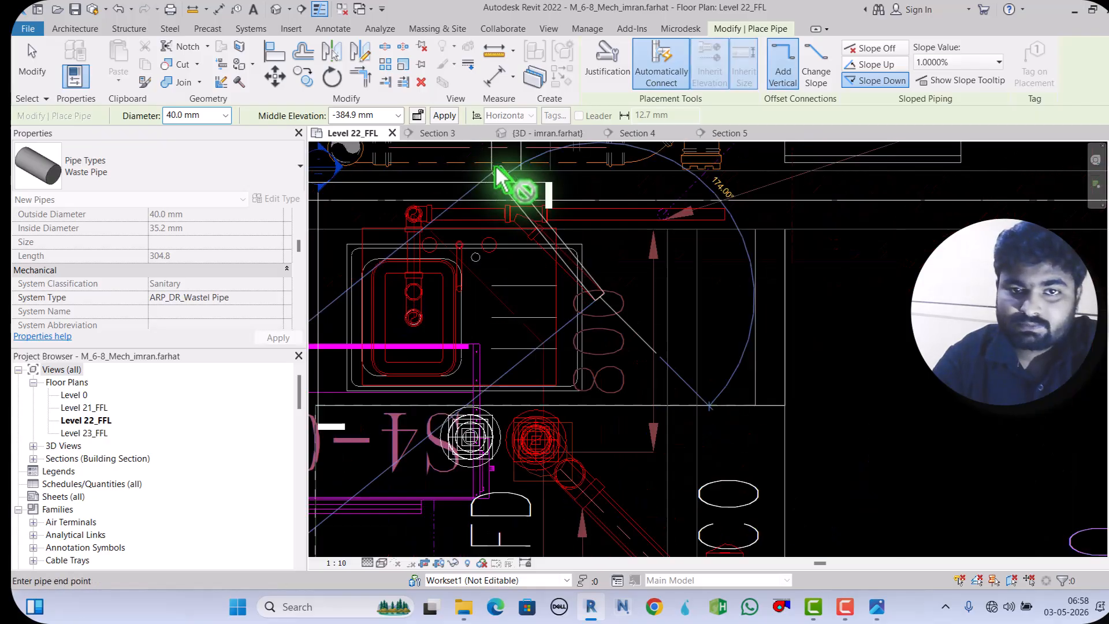
{"action": "left_click", "coordinate": [601, 426]}
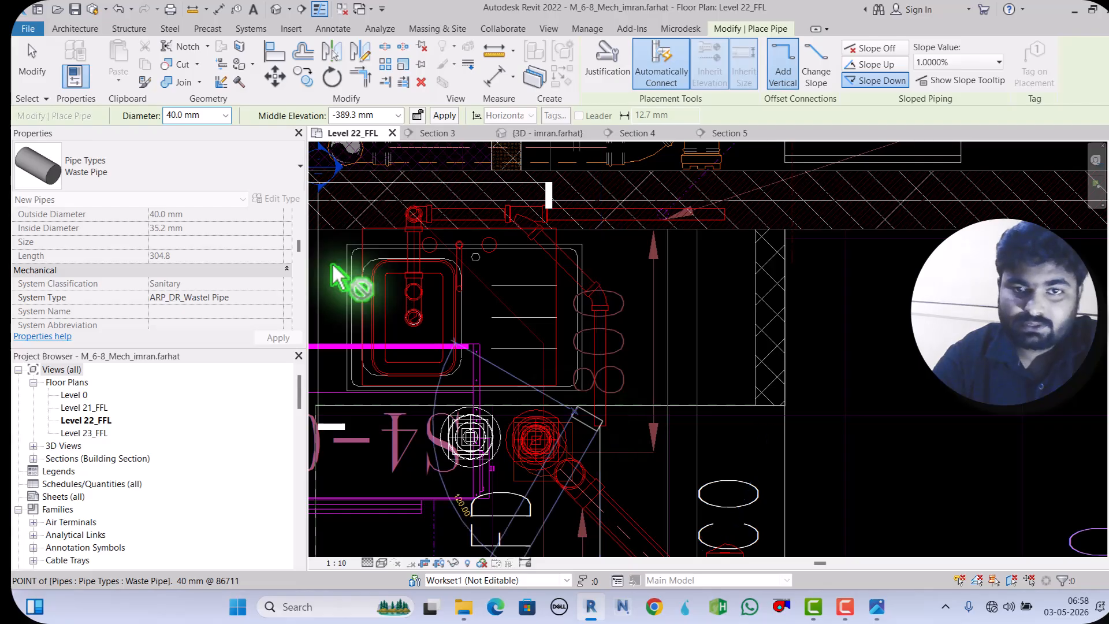
{"action": "left_click", "coordinate": [34, 67]}
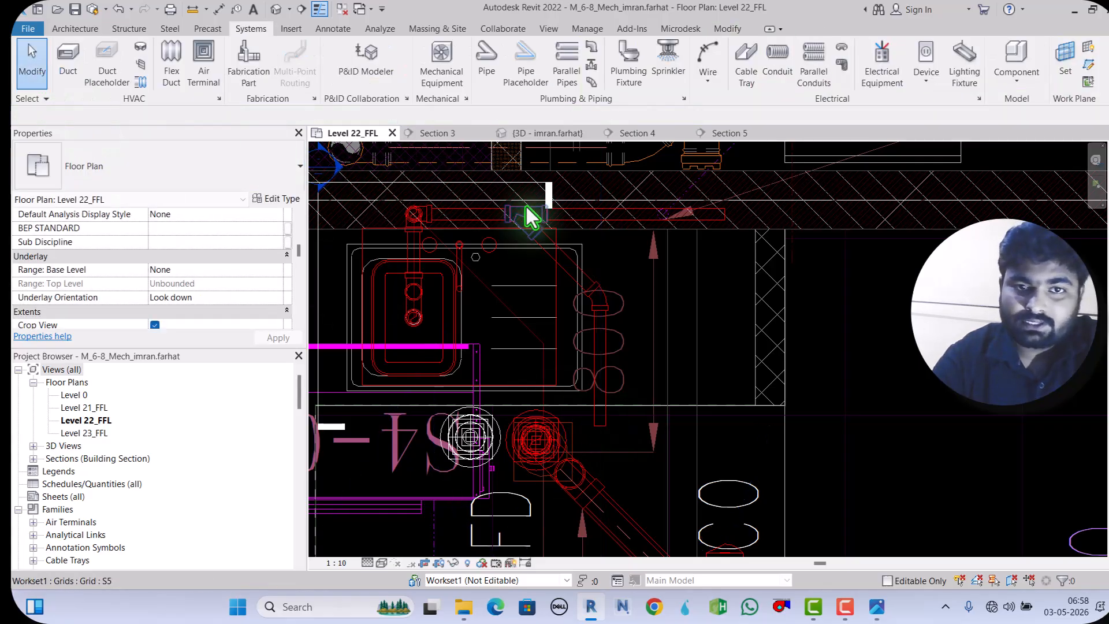
Step: Place a section line between the sink and the floor drain, facing the drain, and shorten its view depth to just past the drain
{"action": "scroll", "coordinate": [527, 226], "scroll_direction": "down", "scroll_amount": 2}
{"action": "scroll", "coordinate": [535, 336], "scroll_direction": "up", "scroll_amount": 1}
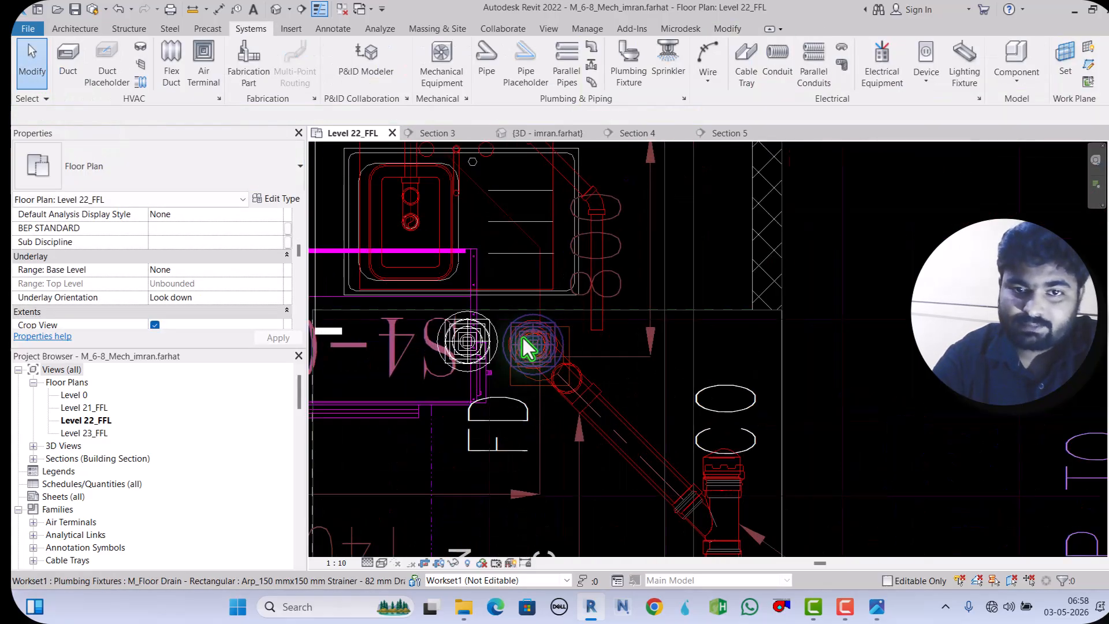
{"action": "scroll", "coordinate": [522, 338], "scroll_direction": "up", "scroll_amount": 1}
{"action": "scroll", "coordinate": [523, 338], "scroll_direction": "down", "scroll_amount": 1}
{"action": "scroll", "coordinate": [526, 332], "scroll_direction": "down", "scroll_amount": 1}
{"action": "scroll", "coordinate": [523, 338], "scroll_direction": "up", "scroll_amount": 1}
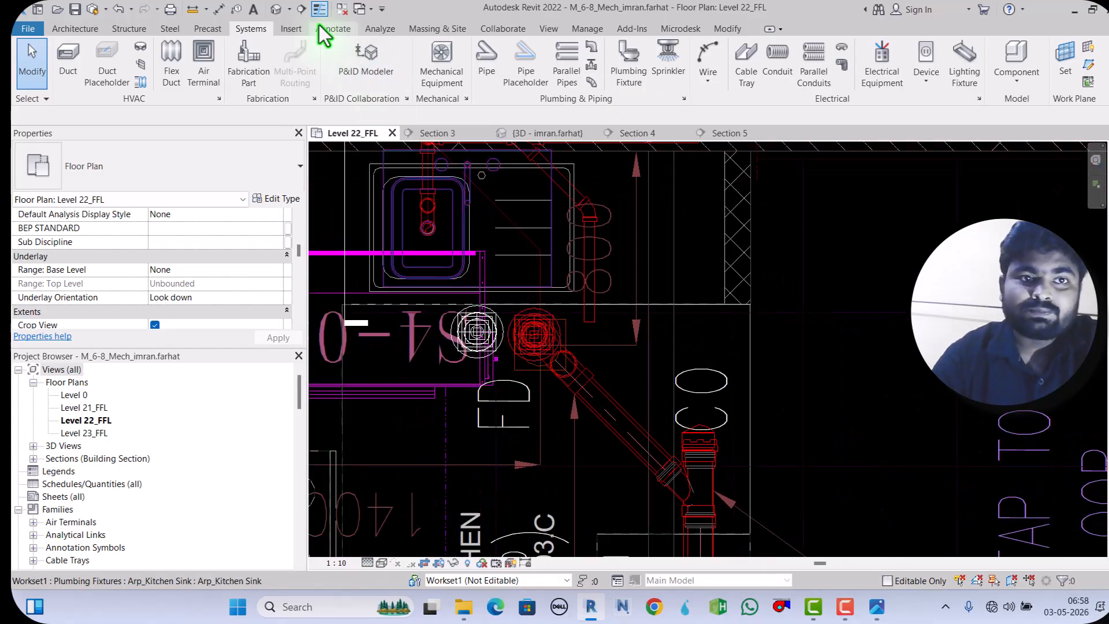
{"action": "left_click", "coordinate": [303, 13]}
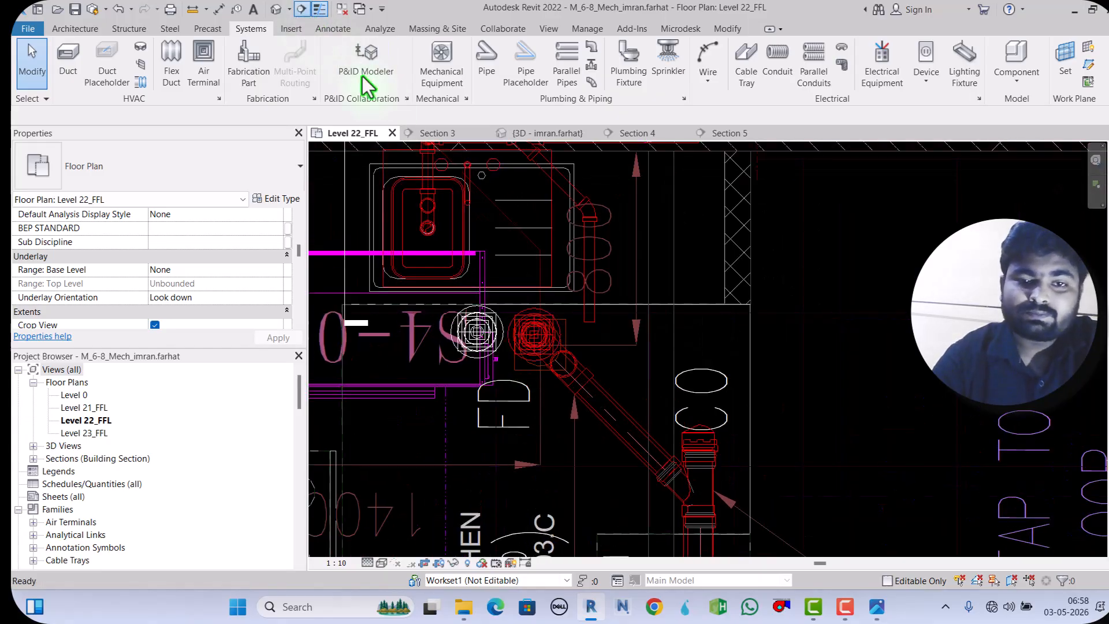
{"action": "left_click", "coordinate": [498, 263]}
{"action": "left_click", "coordinate": [498, 389]}
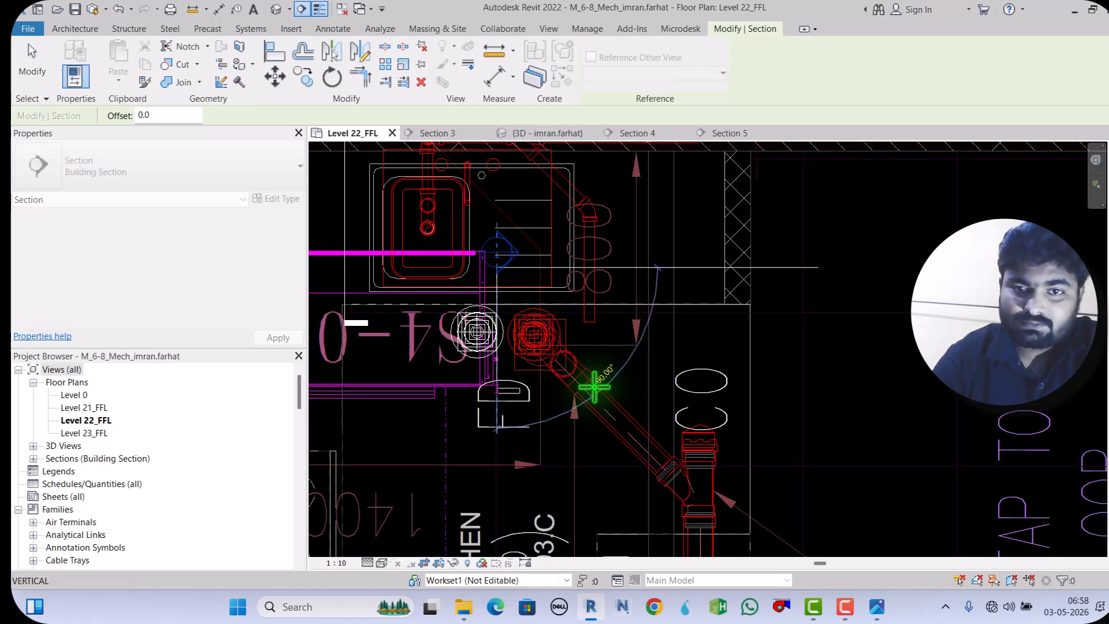
{"action": "key", "text": "Escape"}
{"action": "left_click_drag", "start_coordinate": [789, 353], "coordinate": [576, 369]}
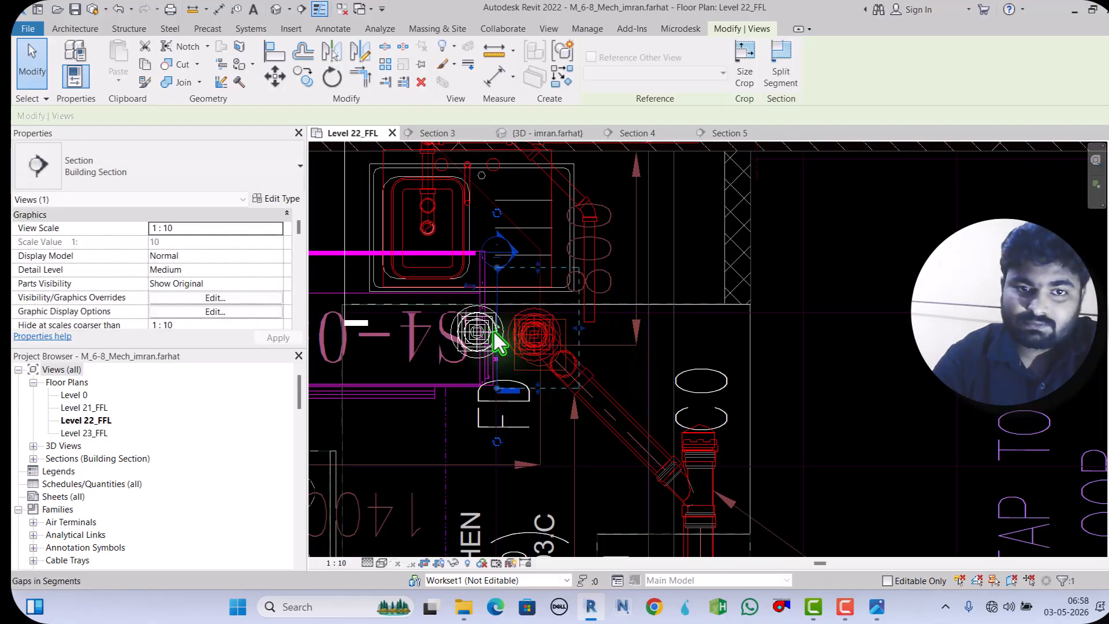
Step: Open the new section view at Fine detail level and extend its crop region past the wall to include the sink waste pipe
{"action": "right_click", "coordinate": [496, 338]}
{"action": "left_click", "coordinate": [536, 304]}
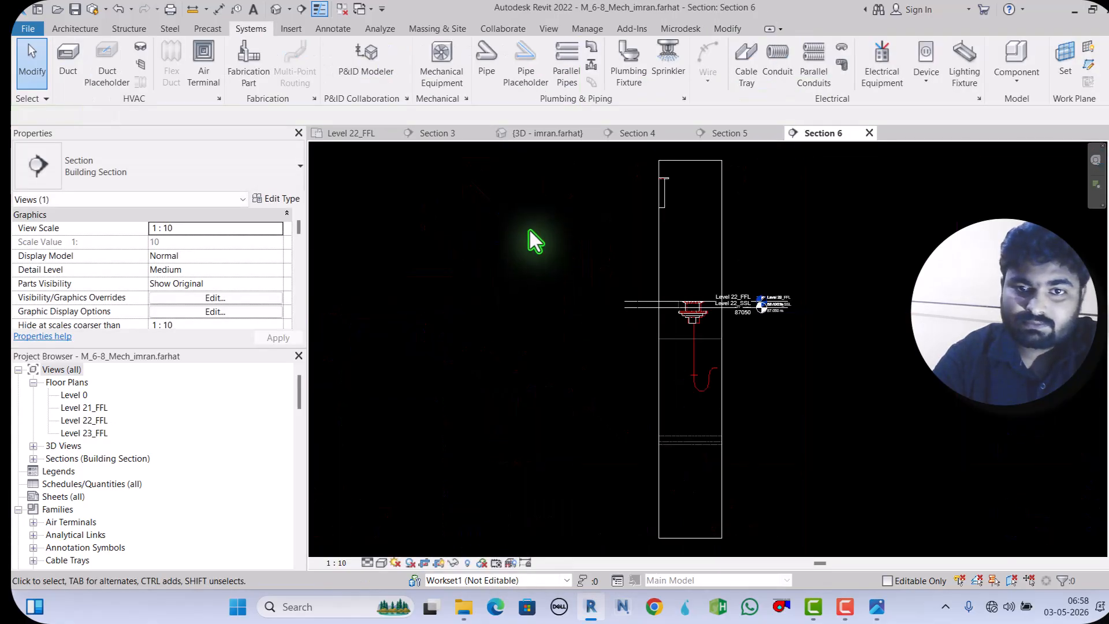
{"action": "scroll", "coordinate": [653, 345], "scroll_direction": "up", "scroll_amount": 2}
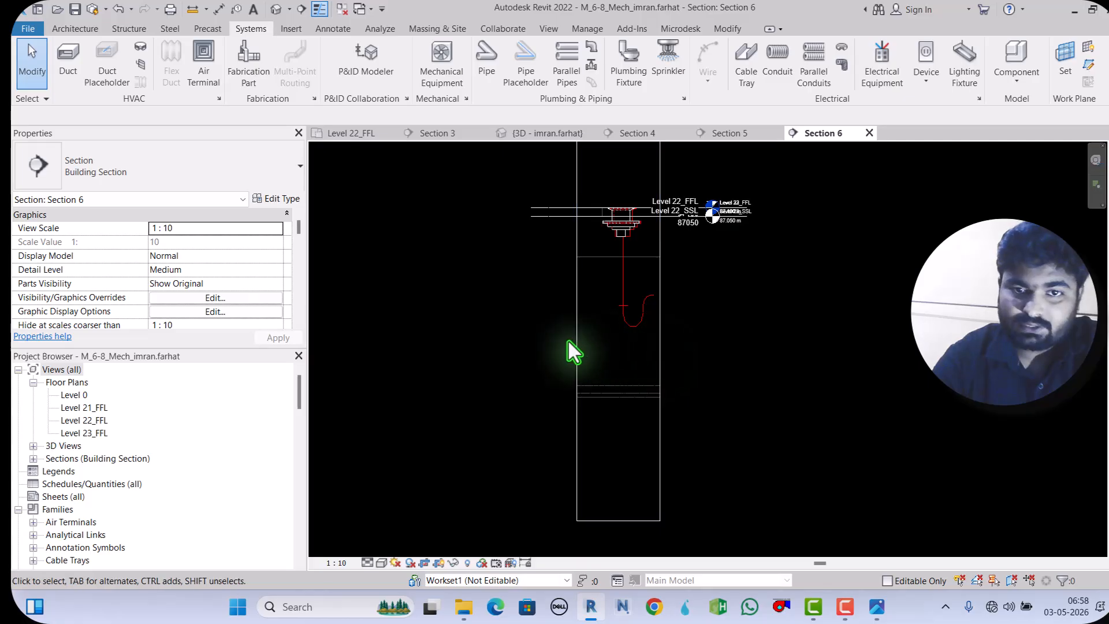
{"action": "left_click", "coordinate": [368, 563]}
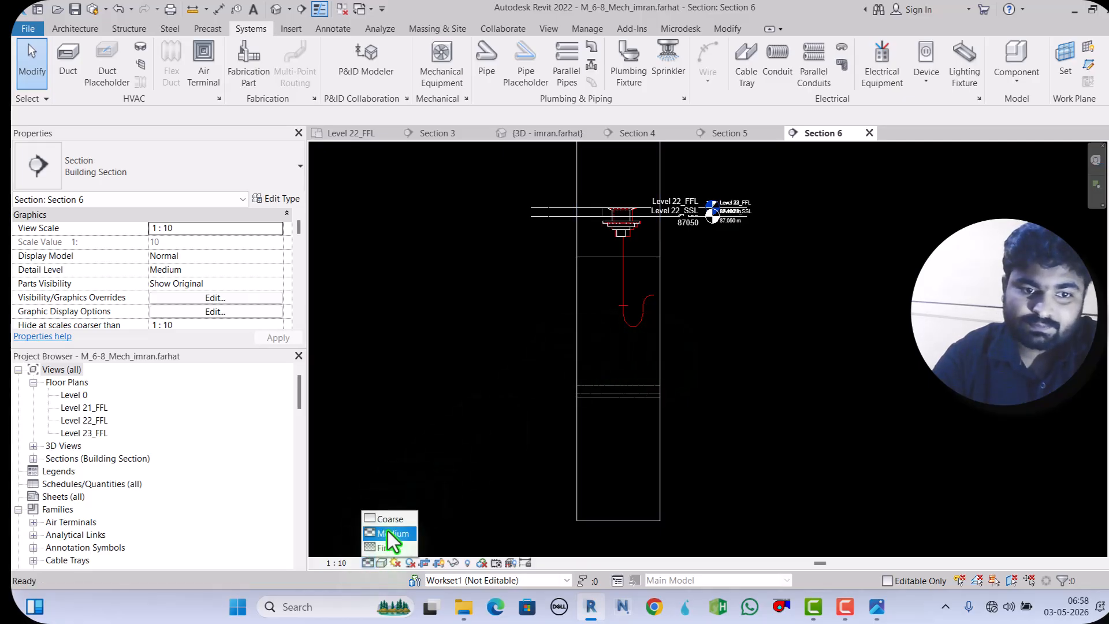
{"action": "left_click", "coordinate": [386, 546]}
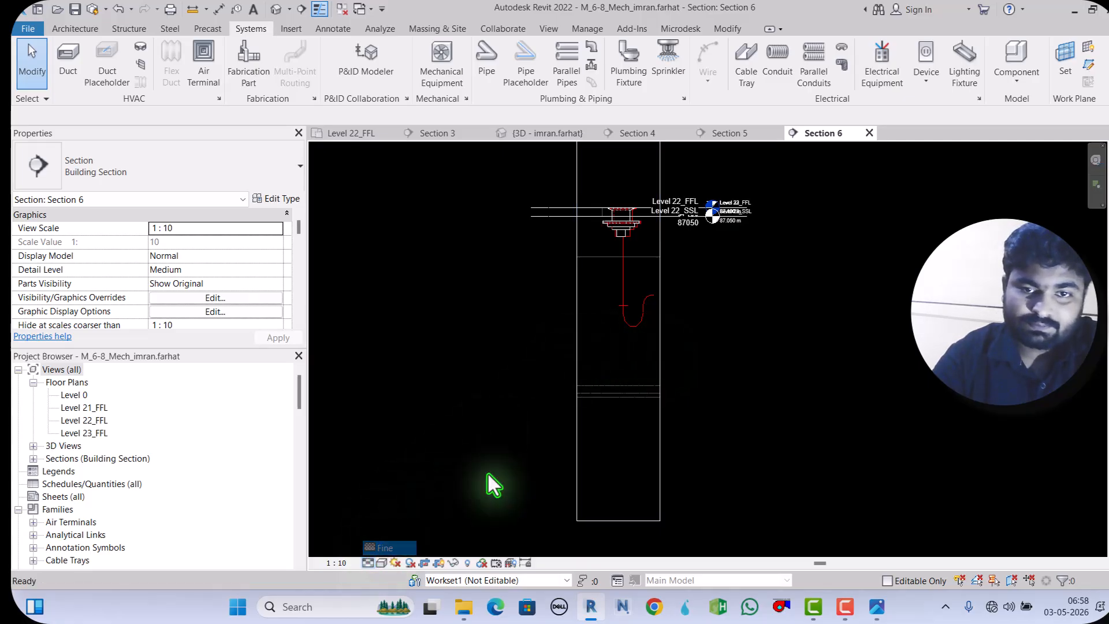
{"action": "left_click", "coordinate": [575, 298]}
{"action": "left_click_drag", "start_coordinate": [577, 270], "coordinate": [457, 278]}
Step: Examine section D-D in the Arrangement of sink.png image for the waste pipe's connection to the floor trap, and return to Revit
{"action": "mouse_move", "coordinate": [858, 615]}
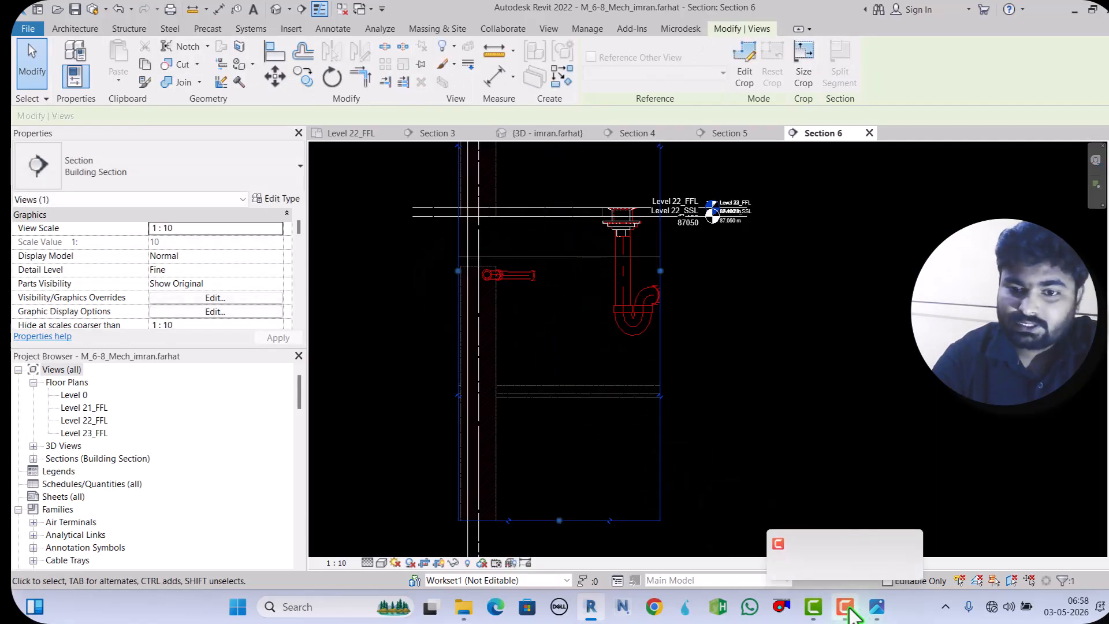
{"action": "left_click", "coordinate": [890, 536]}
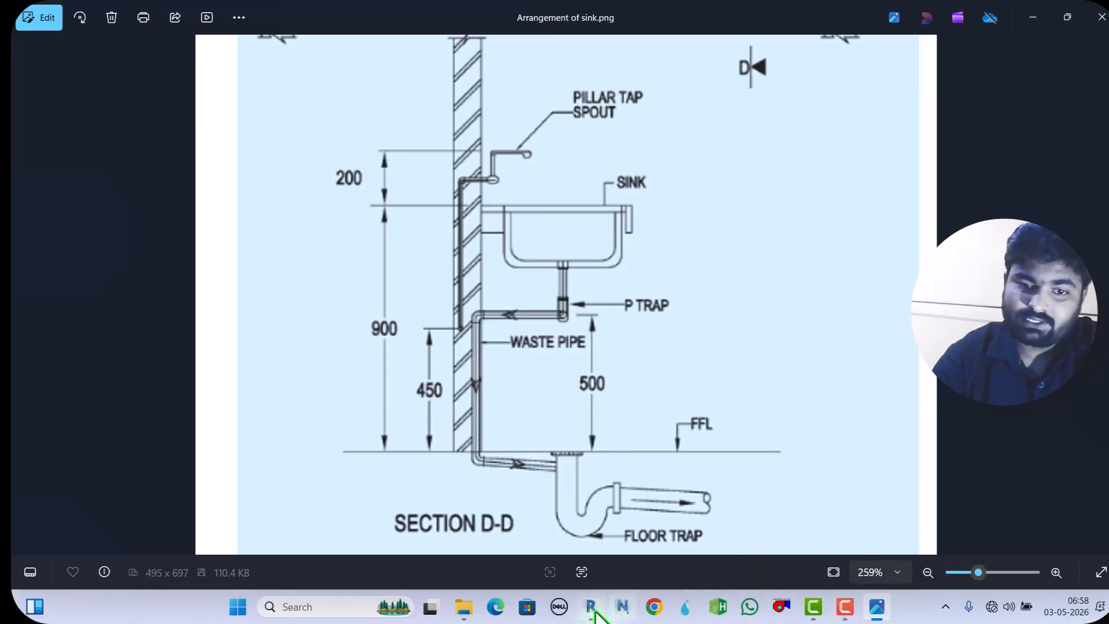
{"action": "mouse_move", "coordinate": [592, 608]}
{"action": "left_click", "coordinate": [605, 564]}
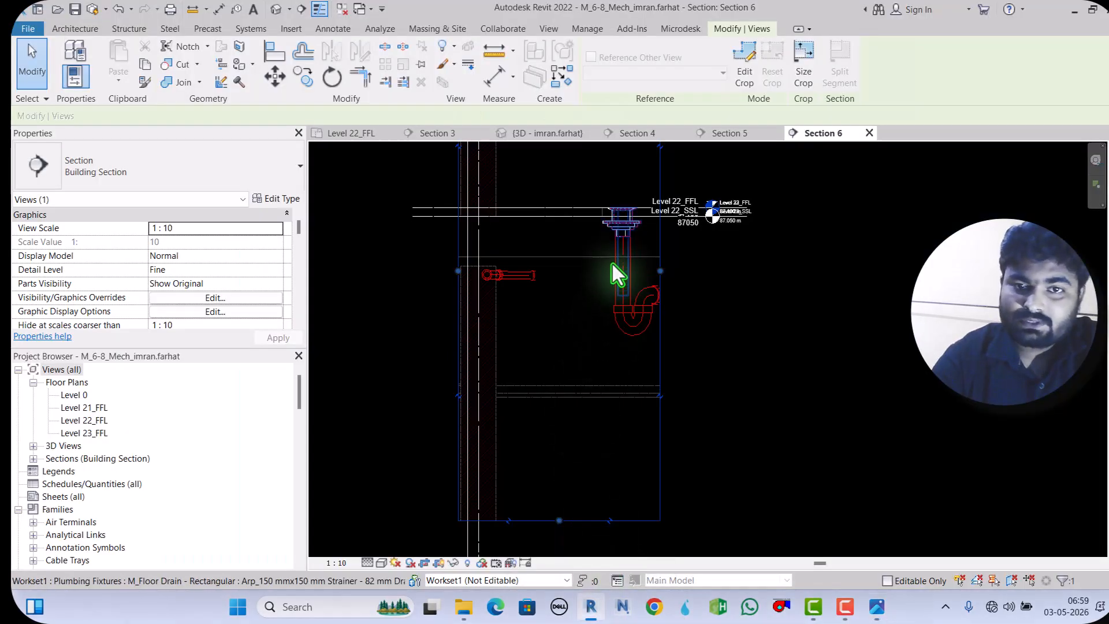
Step: Draw a short horizontal 82 mm waste pipe, with slope off, from the floor drain's vertical pipe toward the wall to create a branch fitting
{"action": "scroll", "coordinate": [612, 268], "scroll_direction": "up", "scroll_amount": 3}
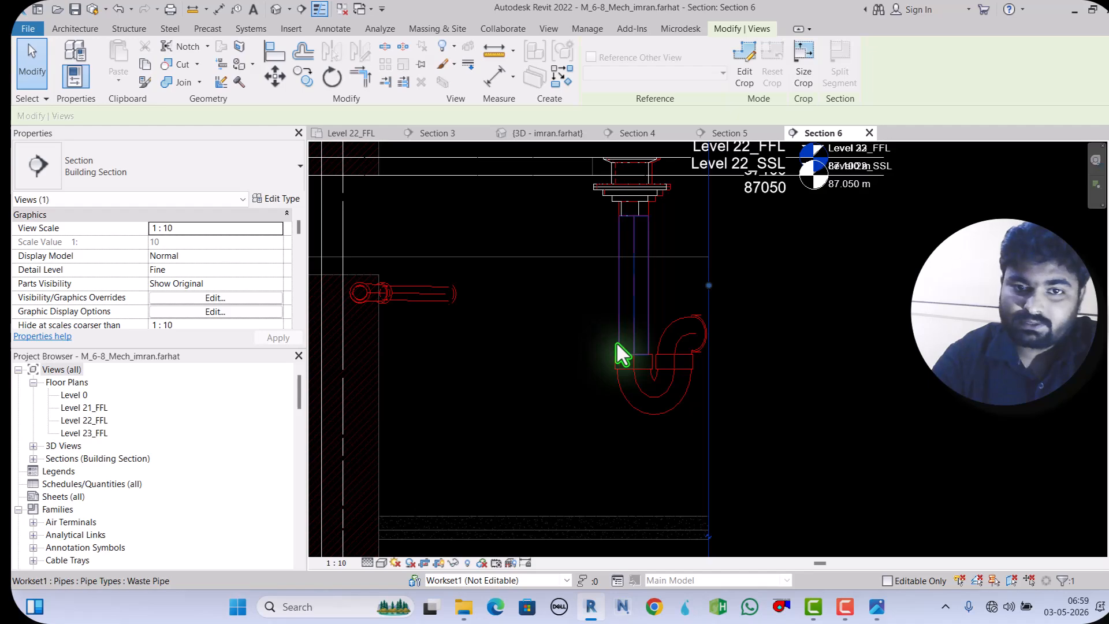
{"action": "left_click", "coordinate": [618, 302]}
{"action": "scroll", "coordinate": [615, 291], "scroll_direction": "up", "scroll_amount": 1}
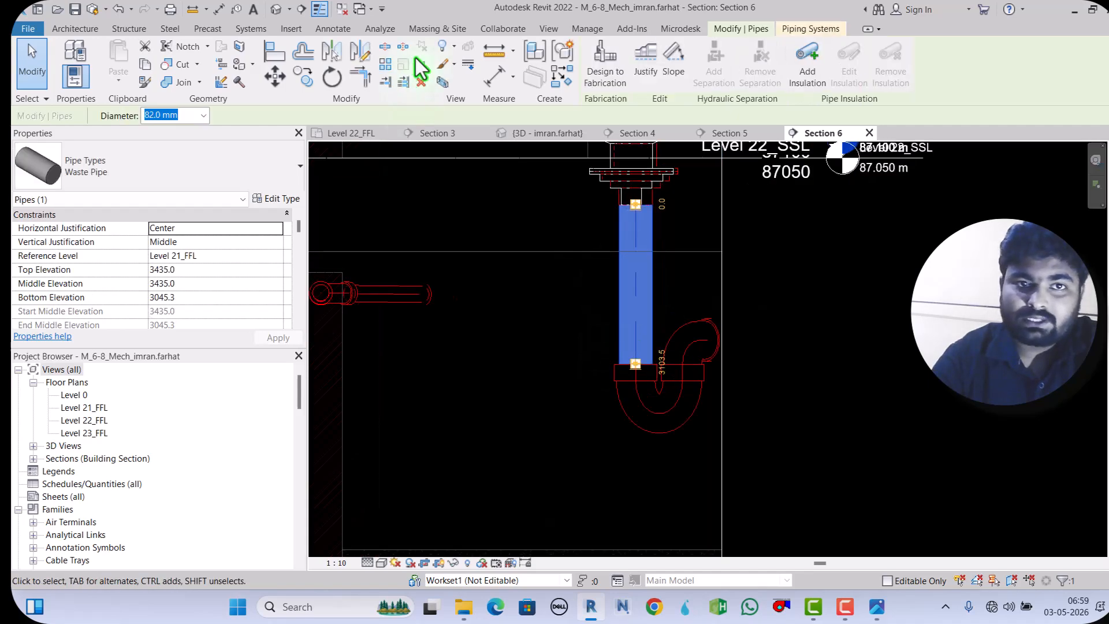
{"action": "left_click", "coordinate": [556, 72]}
{"action": "left_click", "coordinate": [767, 48]}
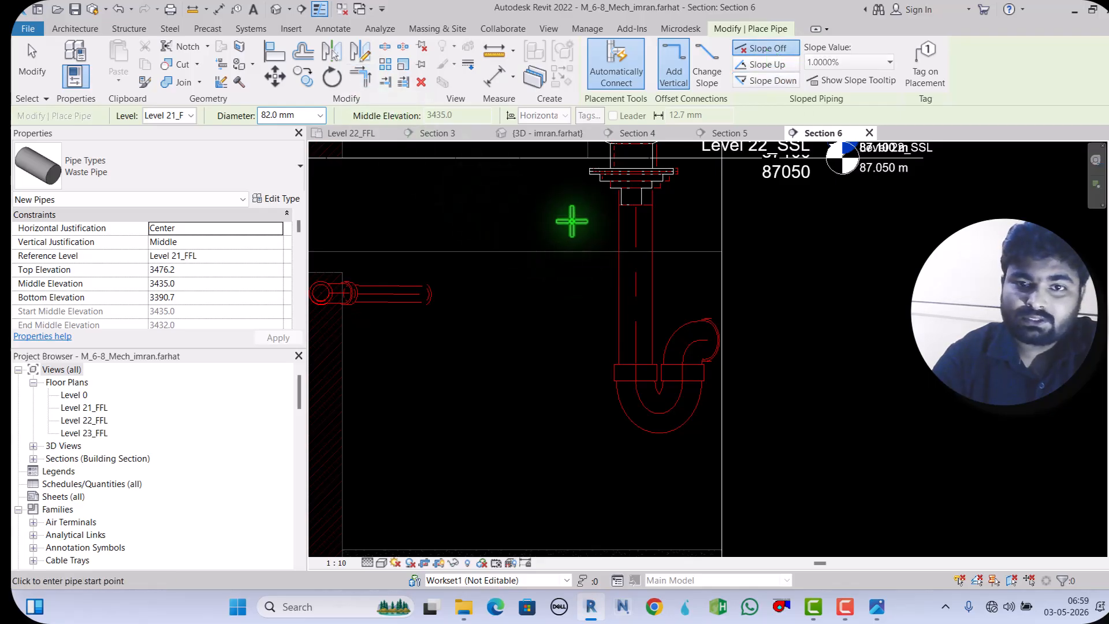
{"action": "left_click", "coordinate": [635, 283]}
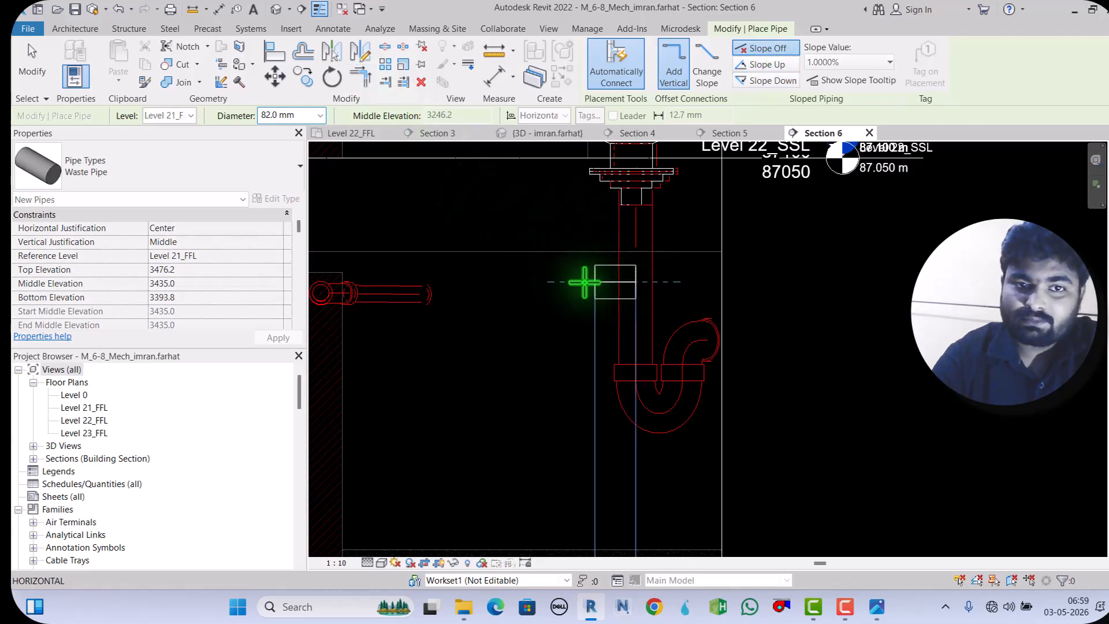
{"action": "left_click", "coordinate": [544, 283]}
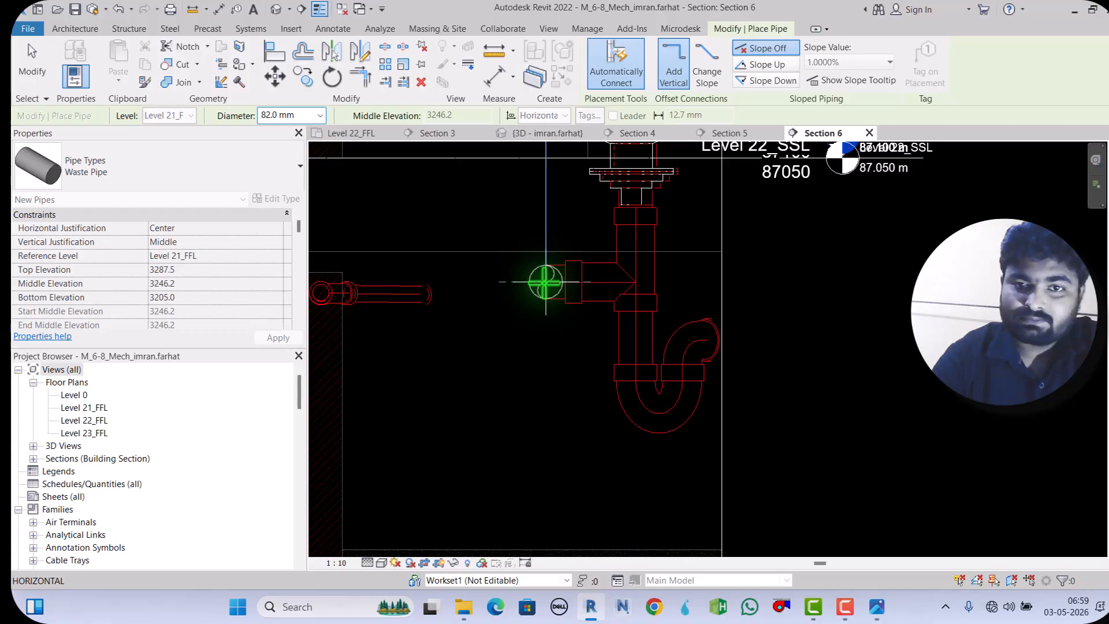
{"action": "left_click", "coordinate": [26, 67]}
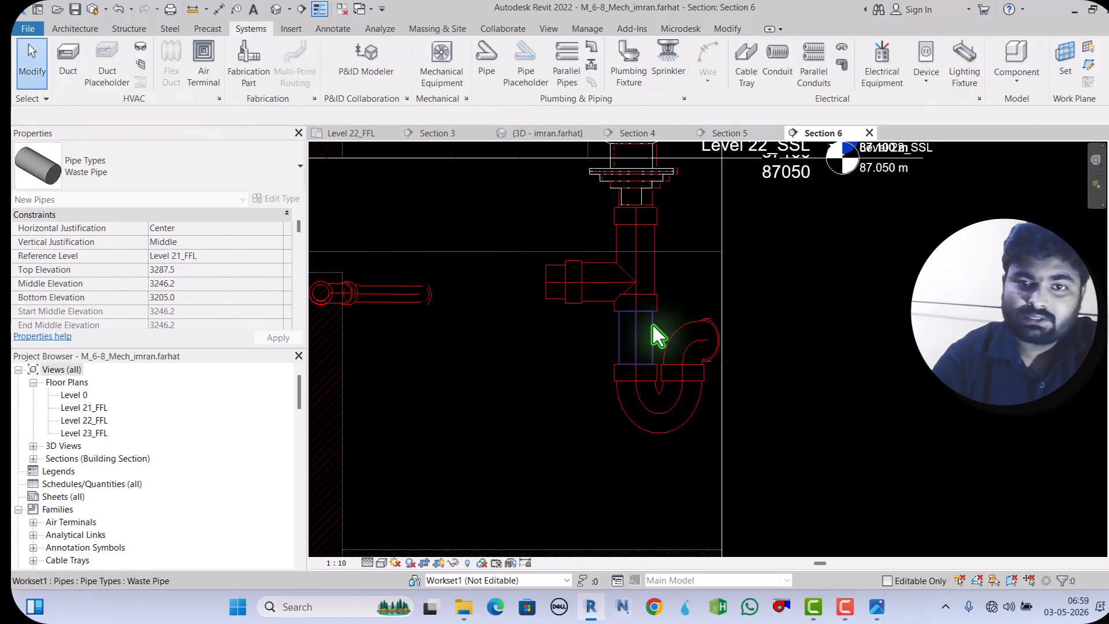
Step: Lower the reducing Y branch along the floor drain's vertical pipe to elevation 3181.2 mm and remove the short horizontal stub
{"action": "left_click", "coordinate": [677, 296]}
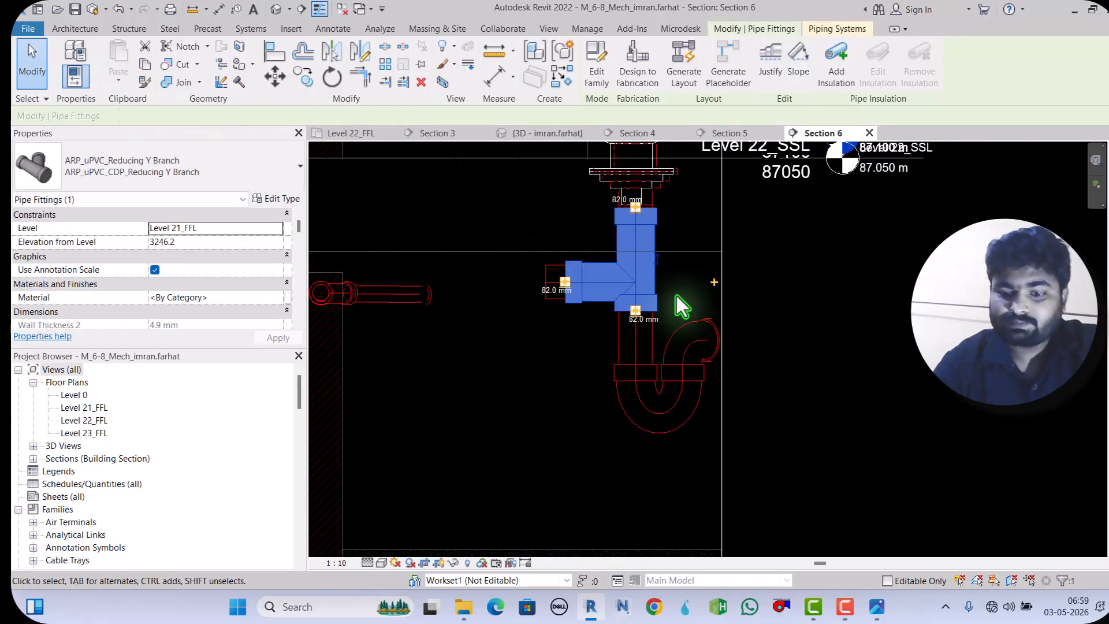
{"action": "scroll", "coordinate": [677, 296], "scroll_direction": "up", "scroll_amount": 1}
{"action": "key", "text": "Down"}
{"action": "key", "text": "Down"}
{"action": "key", "text": "Down"}
{"action": "key", "text": "Down"}
{"action": "key", "text": "Down"}
{"action": "key", "text": "Down"}
{"action": "key", "text": "Down"}
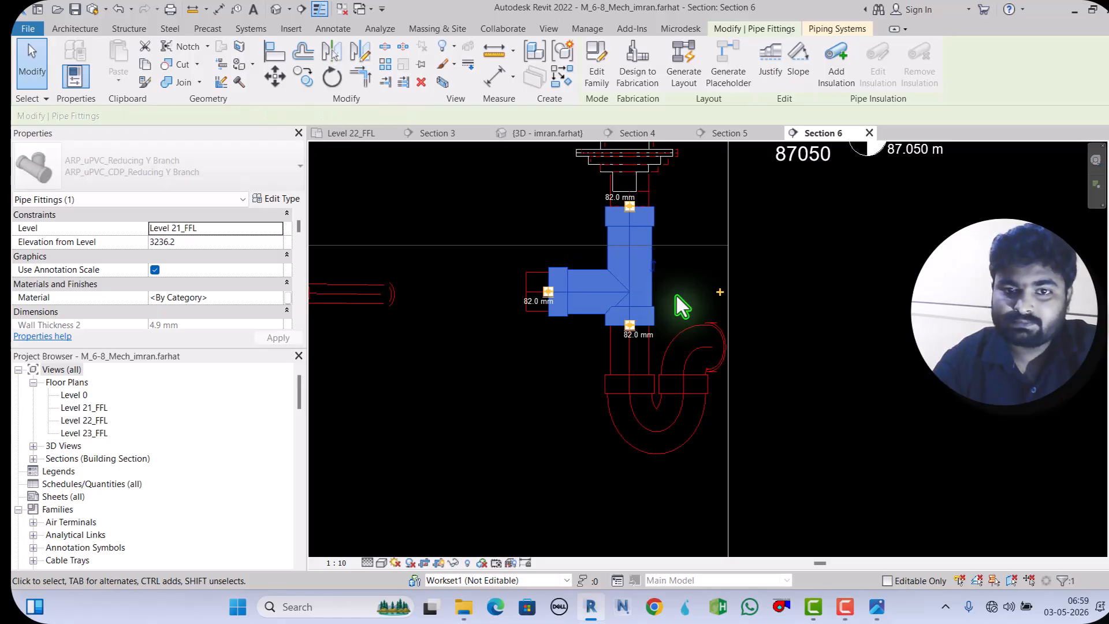
{"action": "key", "text": "Down"}
{"action": "key", "text": "Down"}
{"action": "key", "text": "Down"}
{"action": "key", "text": "Down"}
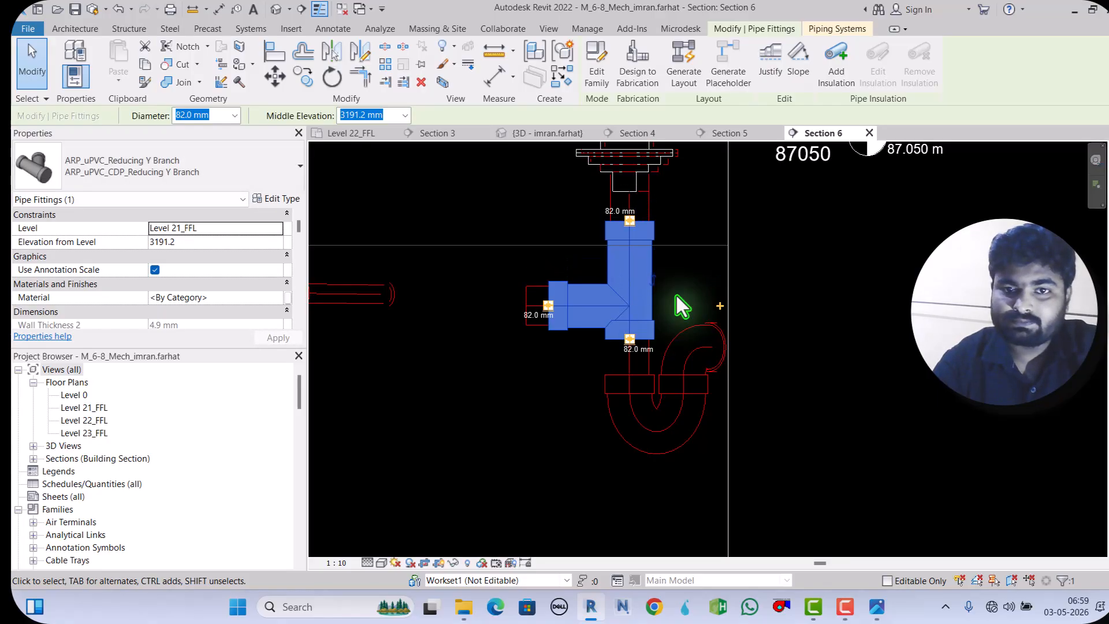
{"action": "key", "text": "Escape"}
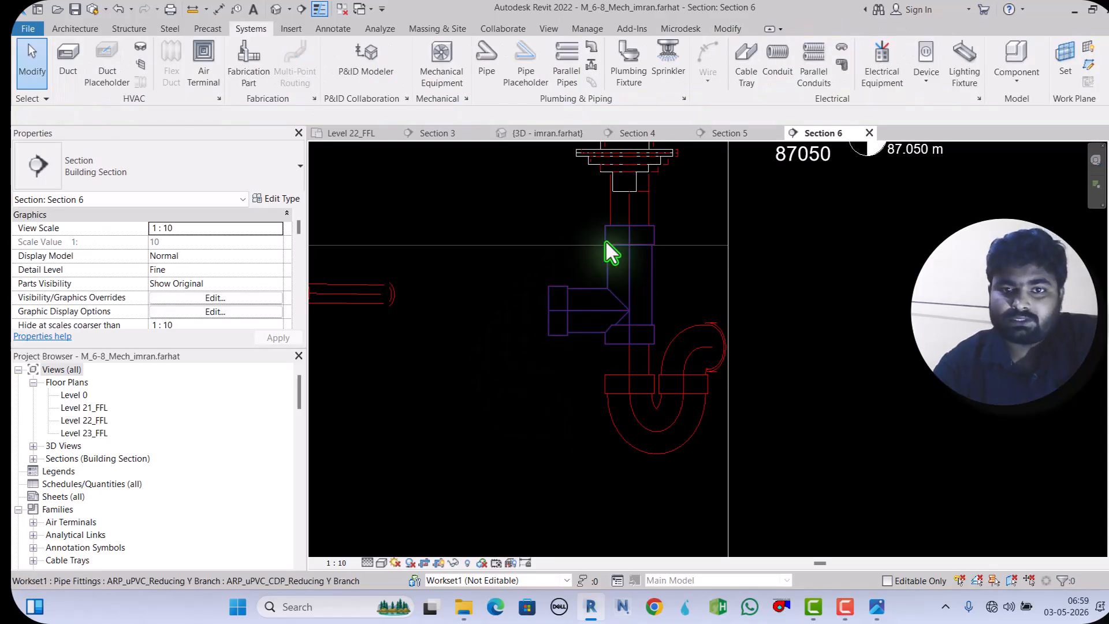
Step: Set the side outlet of the reducing Y branch under the floor drain to a 40 mm diameter
{"action": "scroll", "coordinate": [605, 243], "scroll_direction": "down", "scroll_amount": 2}
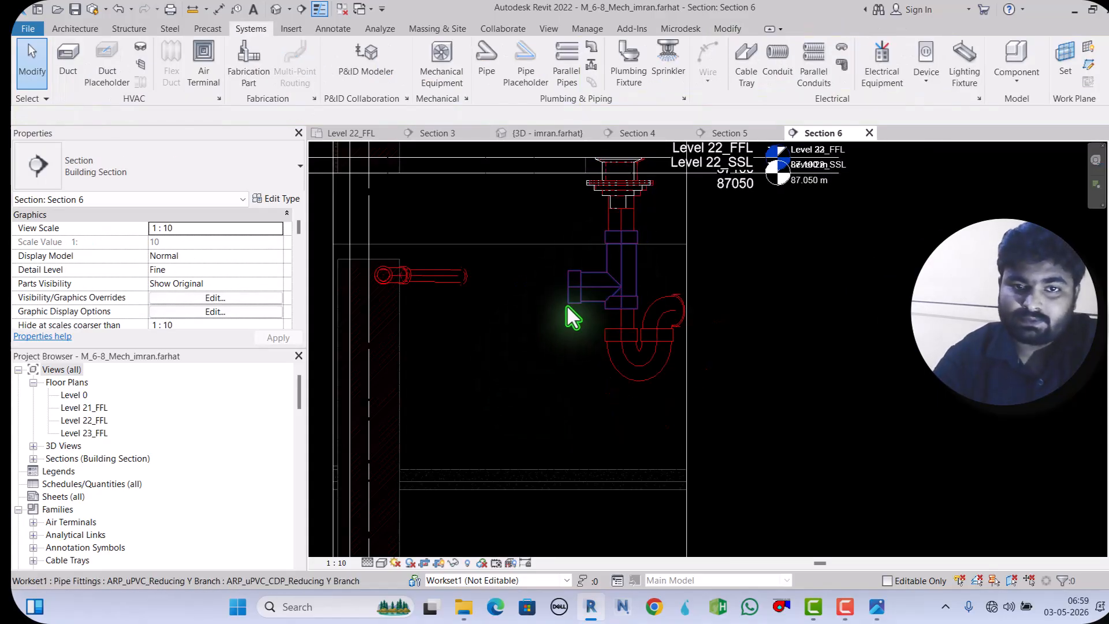
{"action": "left_click", "coordinate": [568, 308]}
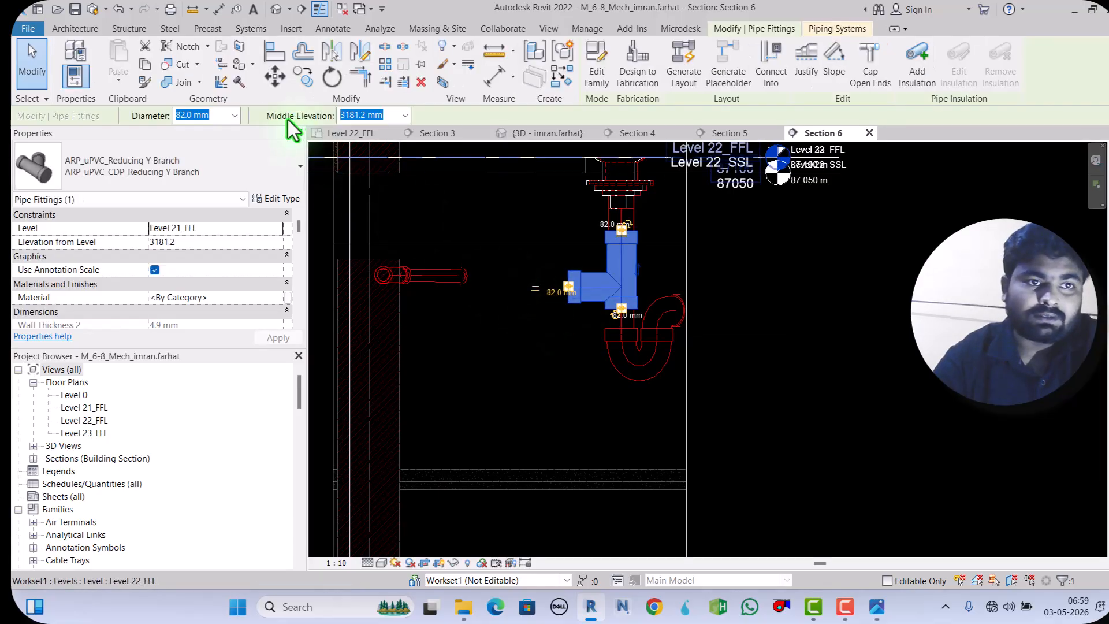
{"action": "left_click", "coordinate": [232, 118]}
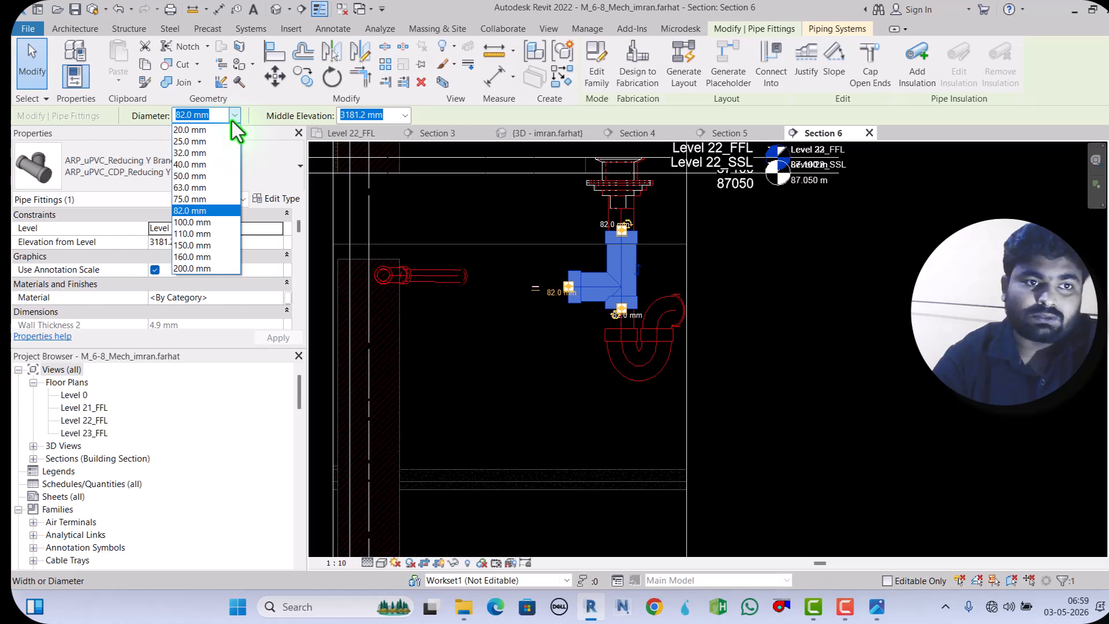
{"action": "left_click", "coordinate": [214, 166]}
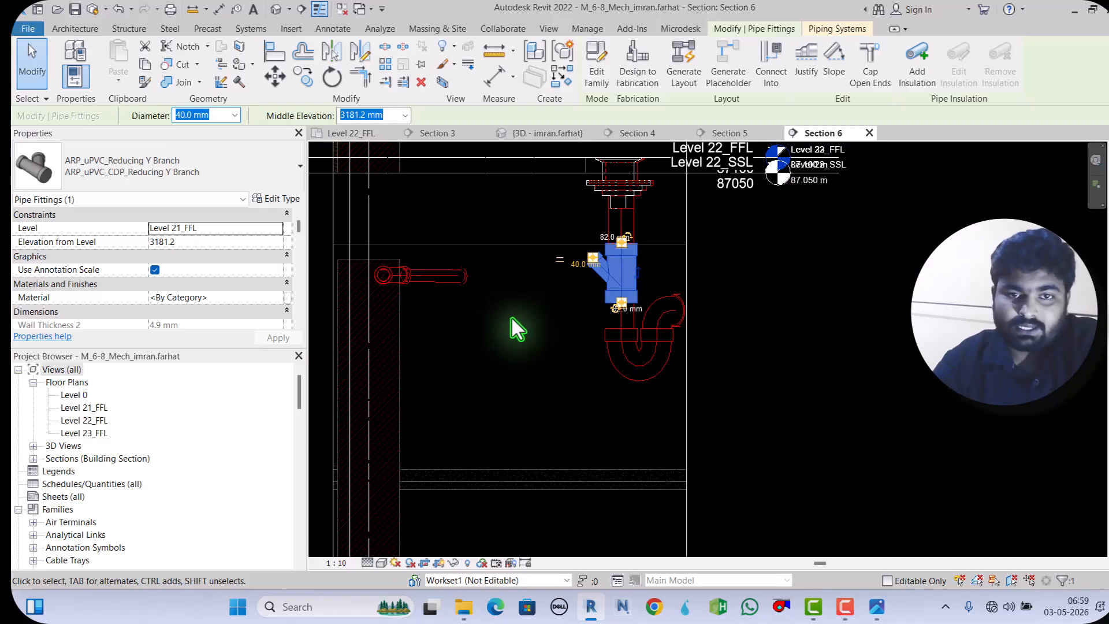
Step: Undo the diameter change on the floor drain Y branch's side outlet and open the Level 22_FFL plan
{"action": "left_click", "coordinate": [512, 322]}
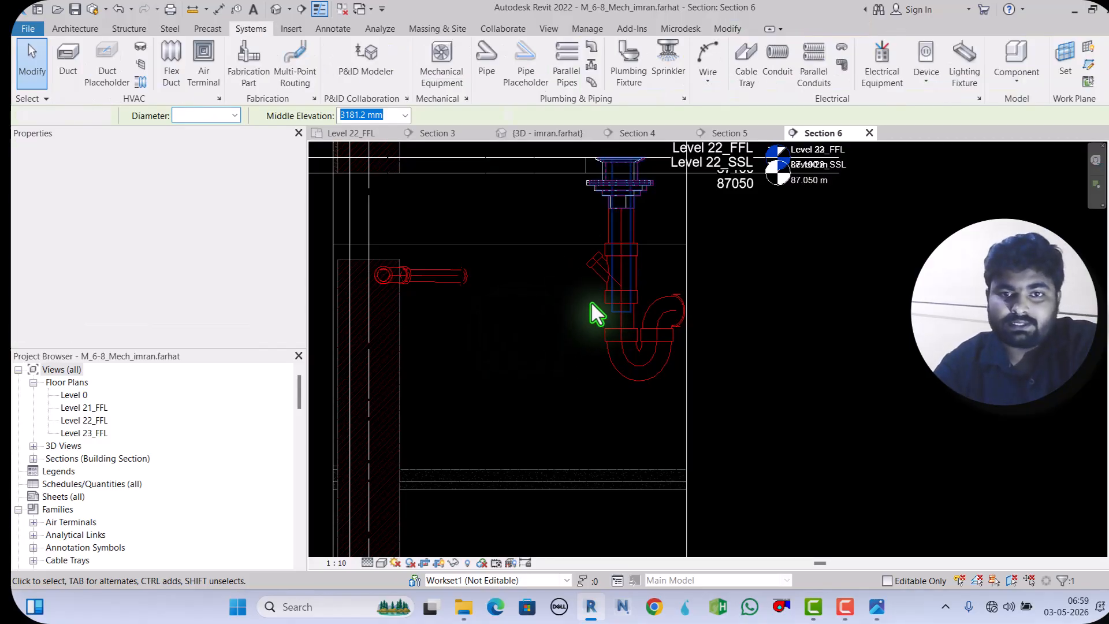
{"action": "left_click", "coordinate": [589, 265]}
{"action": "key", "text": "ctrl+z"}
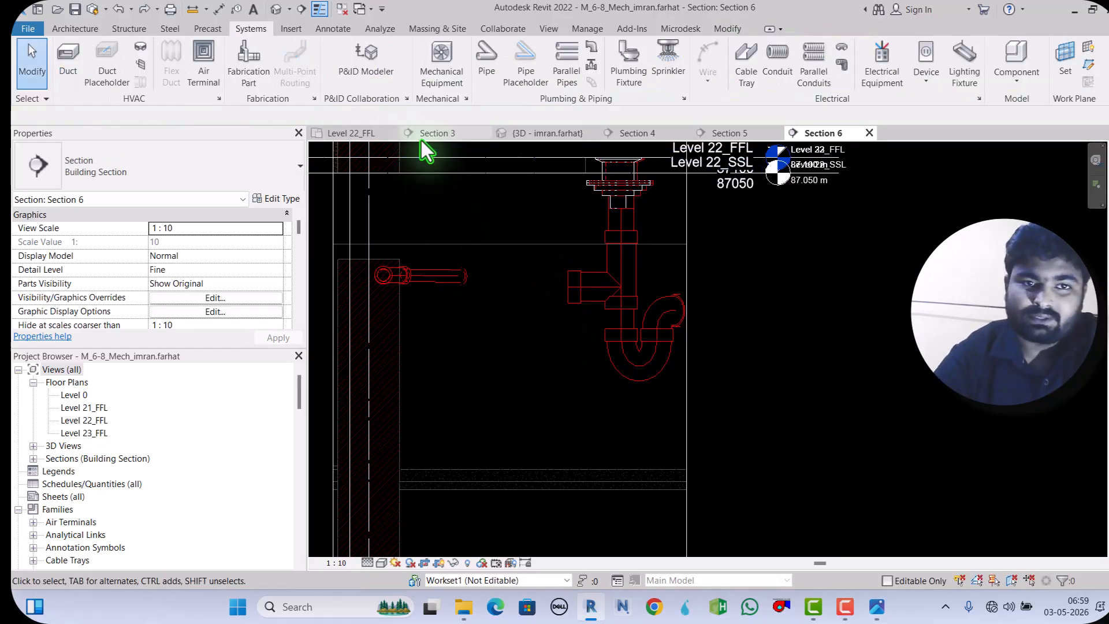
{"action": "left_click", "coordinate": [379, 133]}
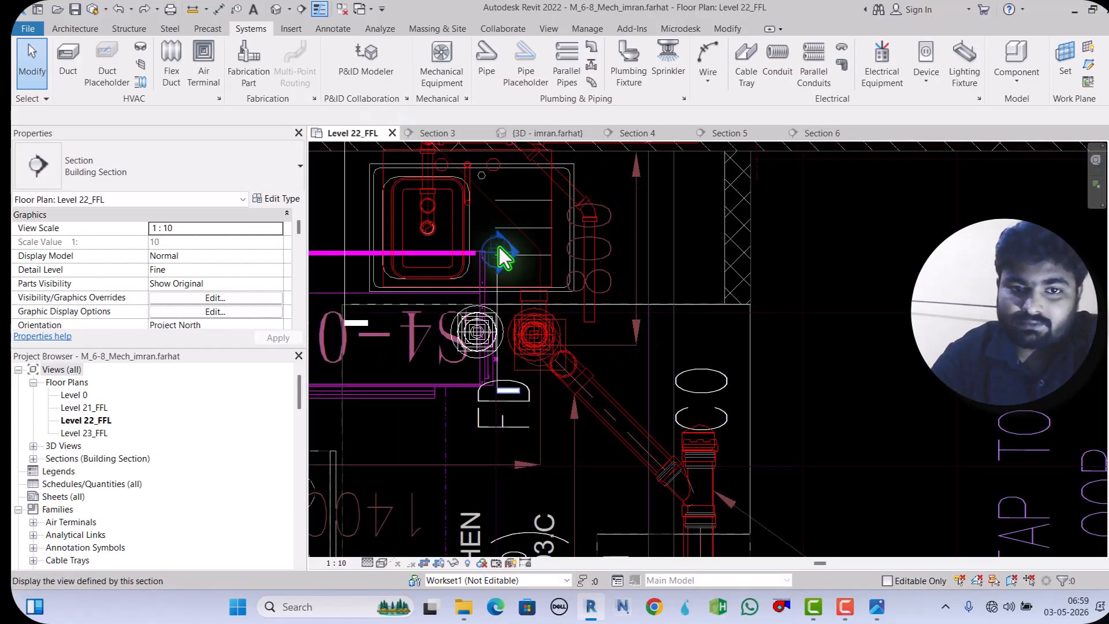
{"action": "scroll", "coordinate": [563, 279], "scroll_direction": "up", "scroll_amount": 2}
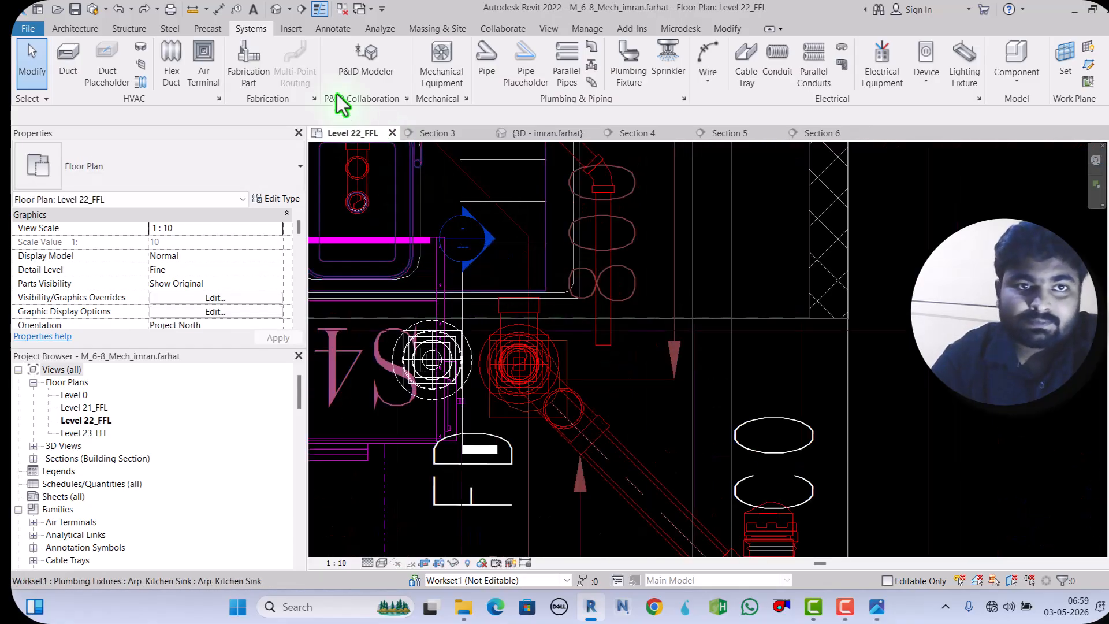
Step: Try to align the kitchen sink's waste pipe with the centerline of the floor drain Y branch's side outlet
{"action": "left_click", "coordinate": [737, 31]}
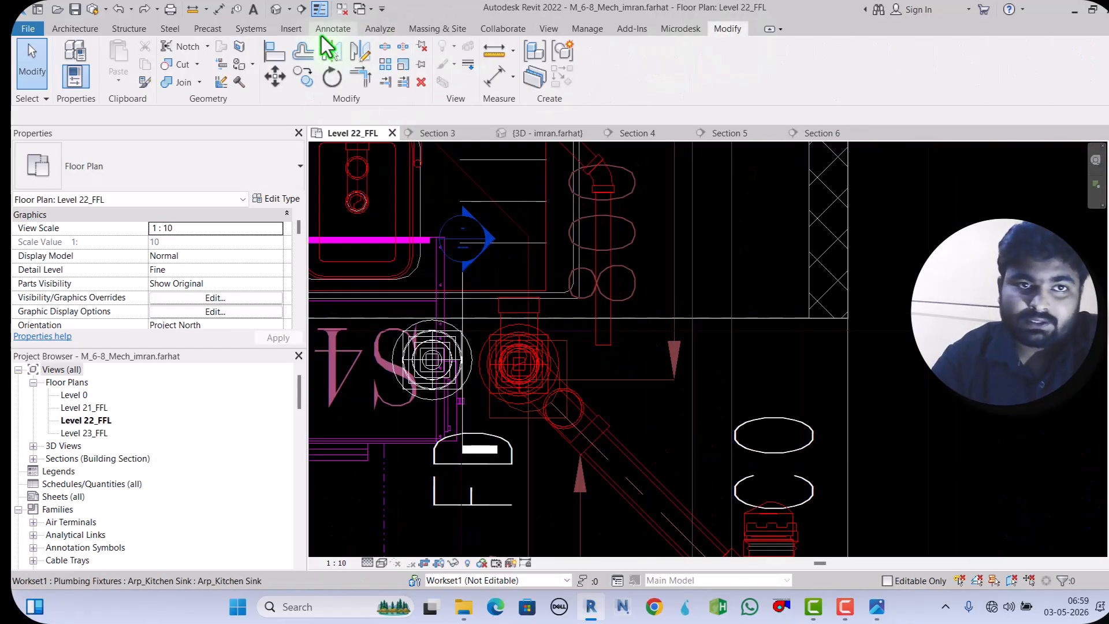
{"action": "left_click", "coordinate": [276, 53]}
{"action": "scroll", "coordinate": [526, 296], "scroll_direction": "up", "scroll_amount": 1}
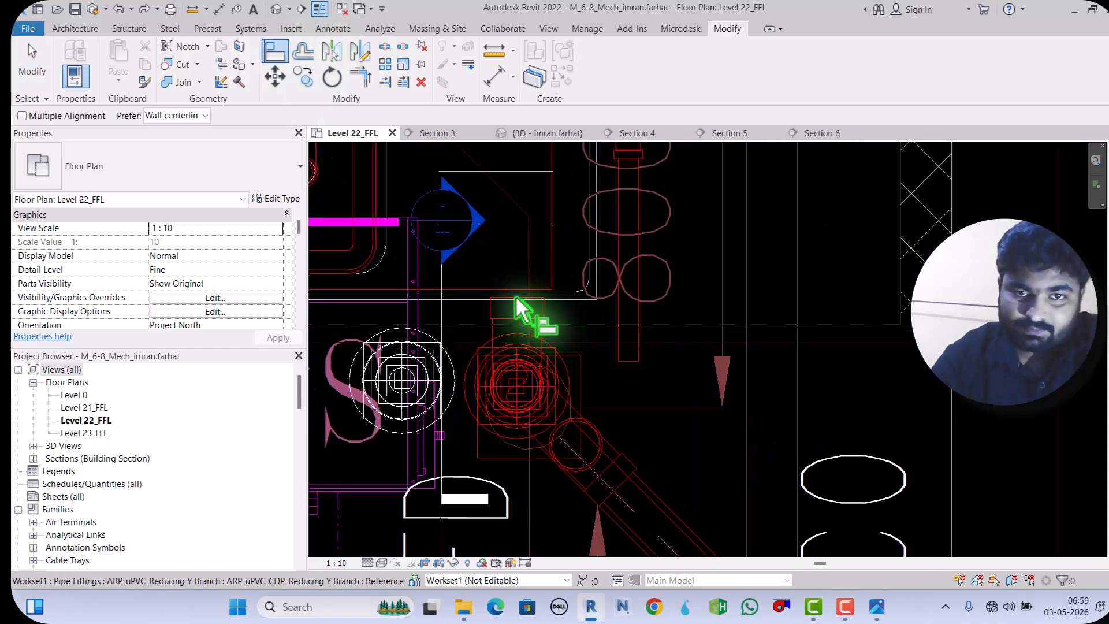
{"action": "left_click", "coordinate": [523, 309]}
{"action": "left_click", "coordinate": [627, 326]}
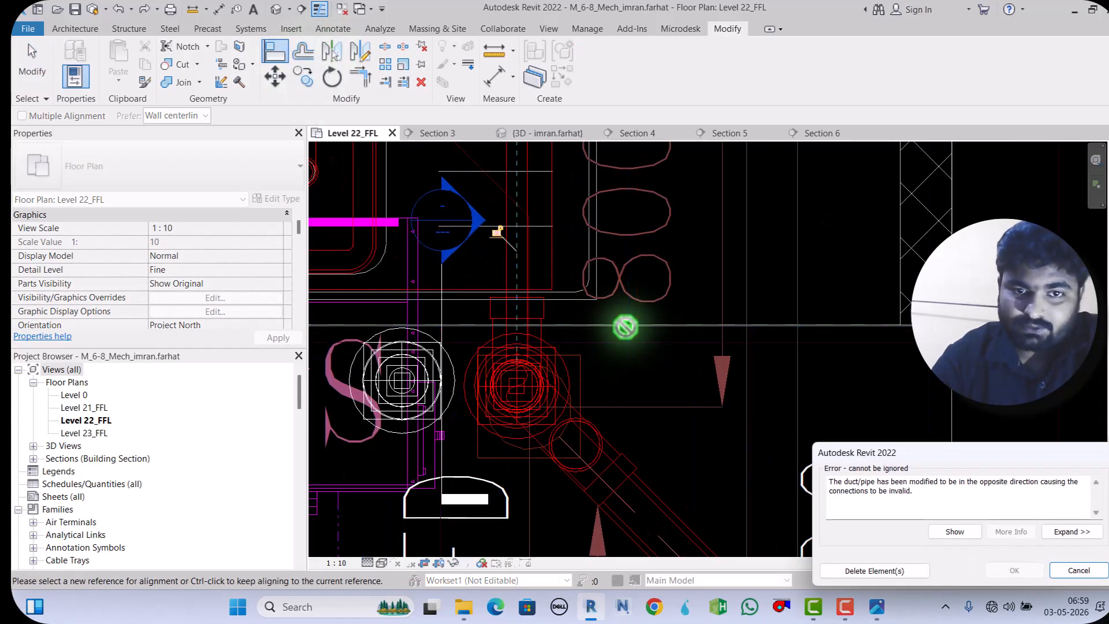
{"action": "left_click", "coordinate": [1064, 570]}
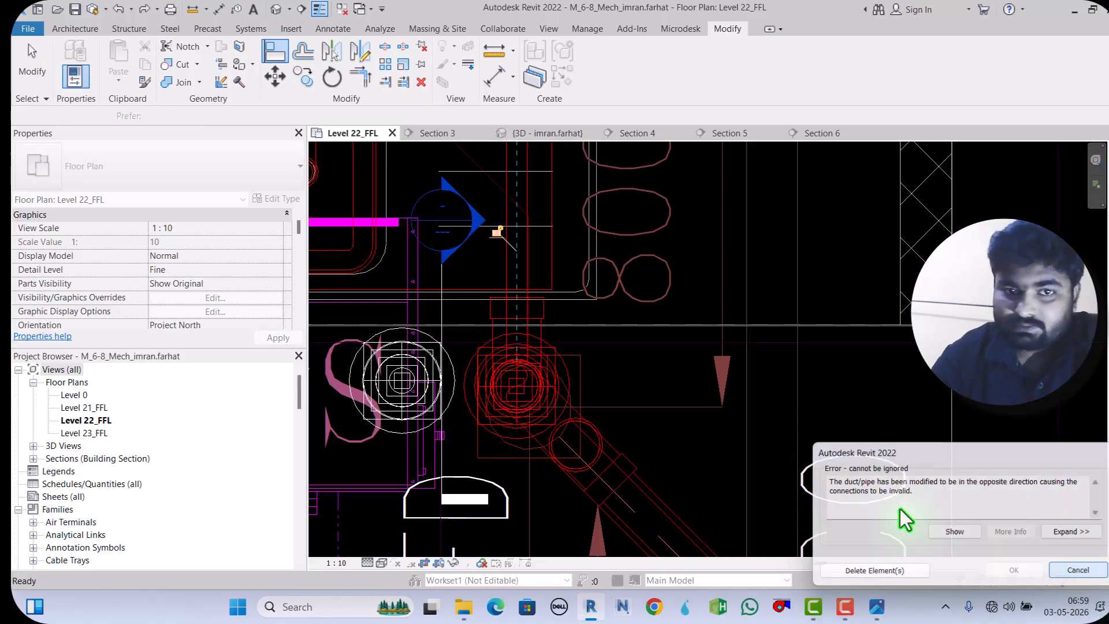
{"action": "scroll", "coordinate": [662, 414], "scroll_direction": "down", "scroll_amount": 3}
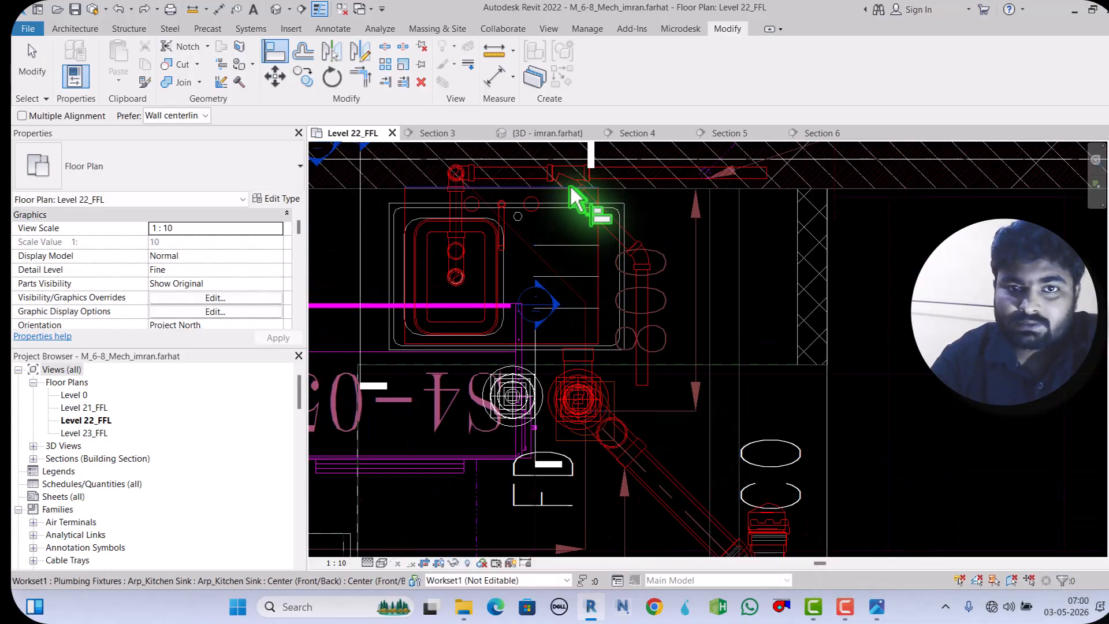
{"action": "scroll", "coordinate": [585, 210], "scroll_direction": "up", "scroll_amount": 1}
{"action": "left_click", "coordinate": [31, 61]}
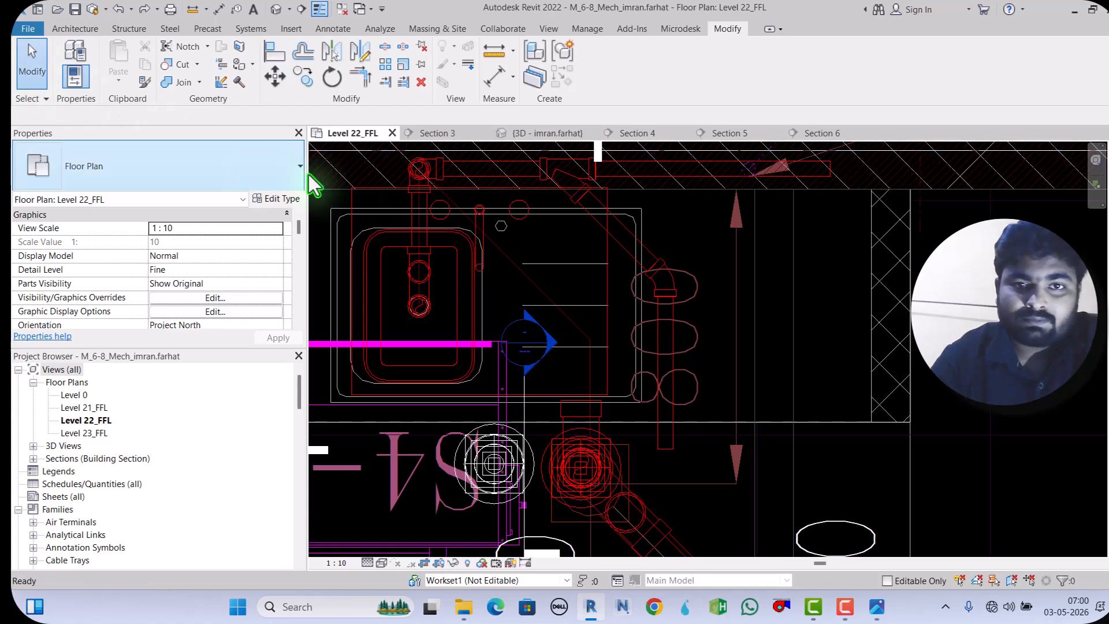
Step: Shift the wall pipe's Y branch toward the sink and align its downstream waste pipe with the floor drain Y branch's outlet centerline
{"action": "left_click", "coordinate": [576, 200]}
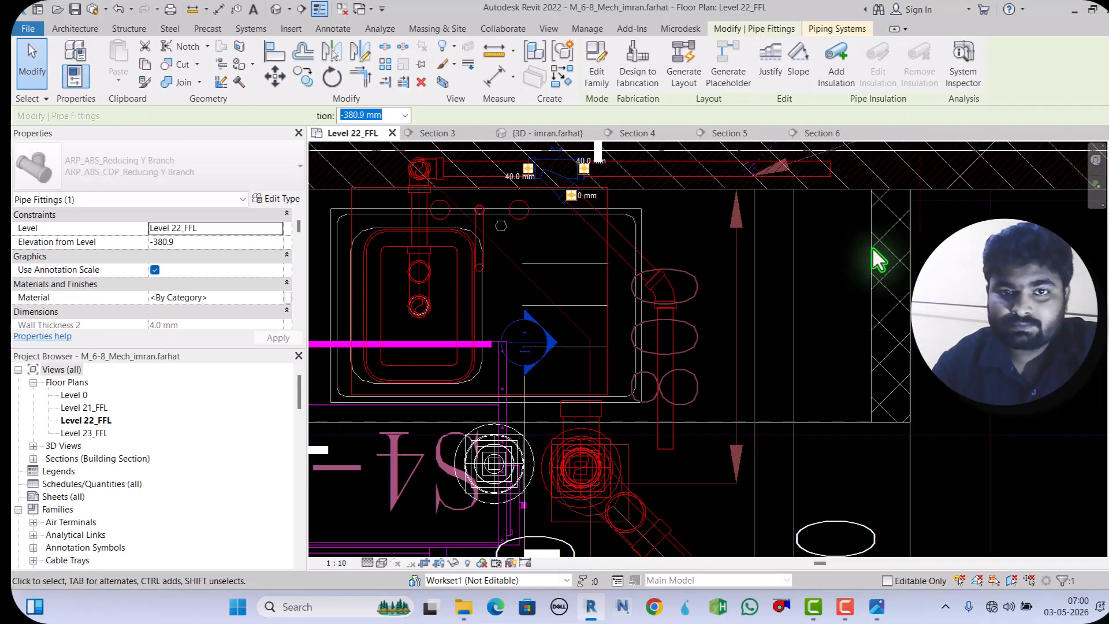
{"action": "left_click", "coordinate": [276, 53]}
{"action": "left_click", "coordinate": [604, 403]}
{"action": "left_click", "coordinate": [667, 418]}
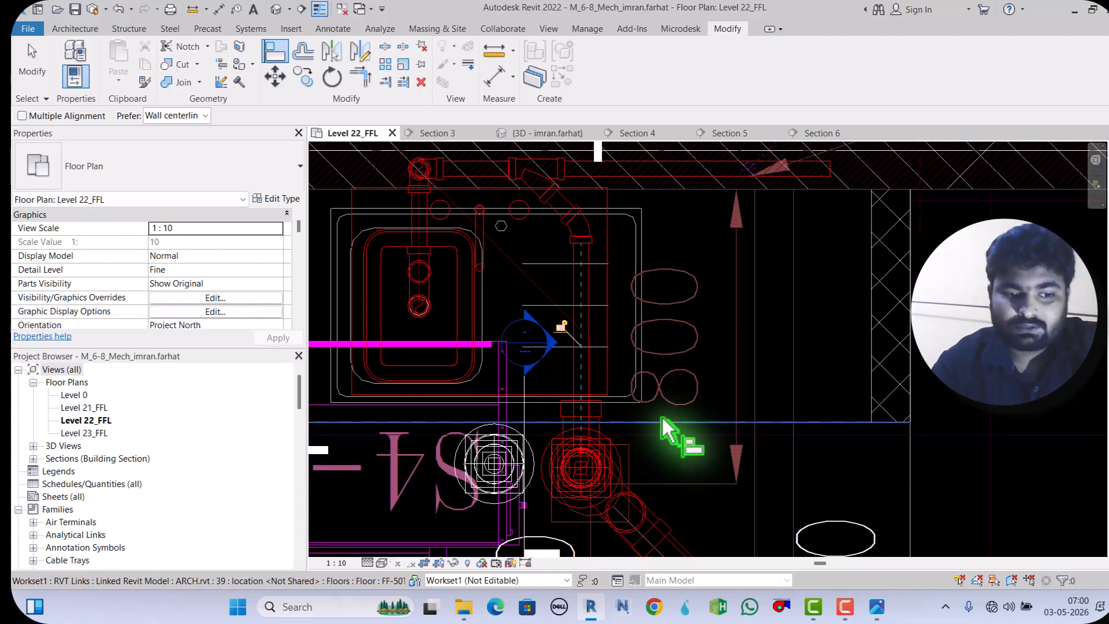
{"action": "key", "text": "Escape"}
{"action": "key", "text": "Escape"}
Step: In Section 6, align the side outlet of the floor drain's Y branch vertically with the sloped waste pipe's centerline
{"action": "scroll", "coordinate": [601, 313], "scroll_direction": "down", "scroll_amount": 2}
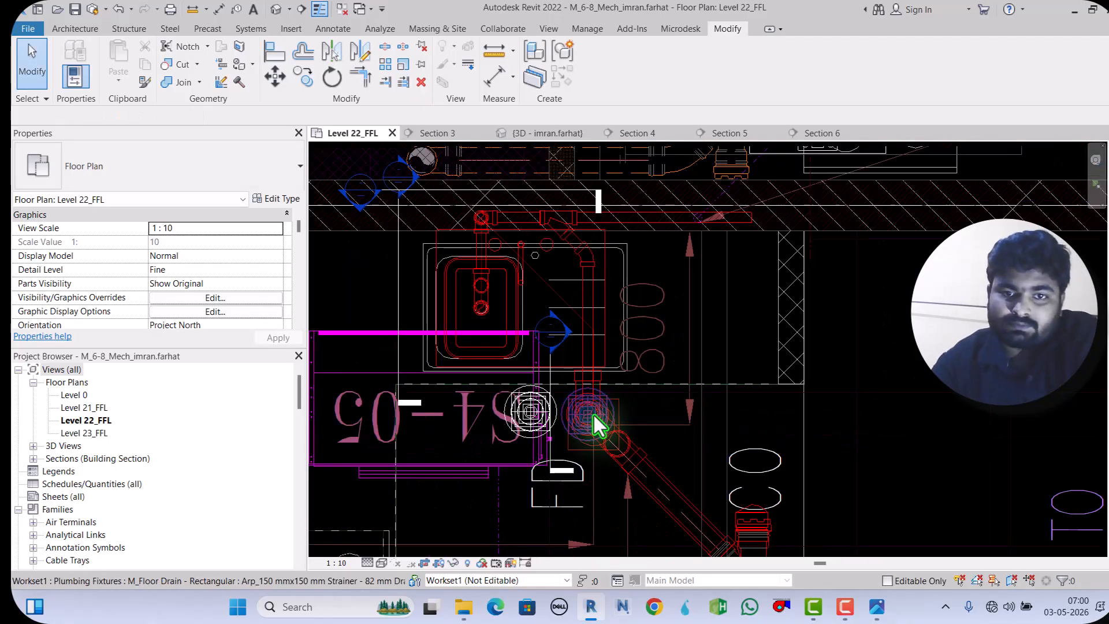
{"action": "scroll", "coordinate": [594, 415], "scroll_direction": "up", "scroll_amount": 2}
{"action": "left_click", "coordinate": [525, 363]}
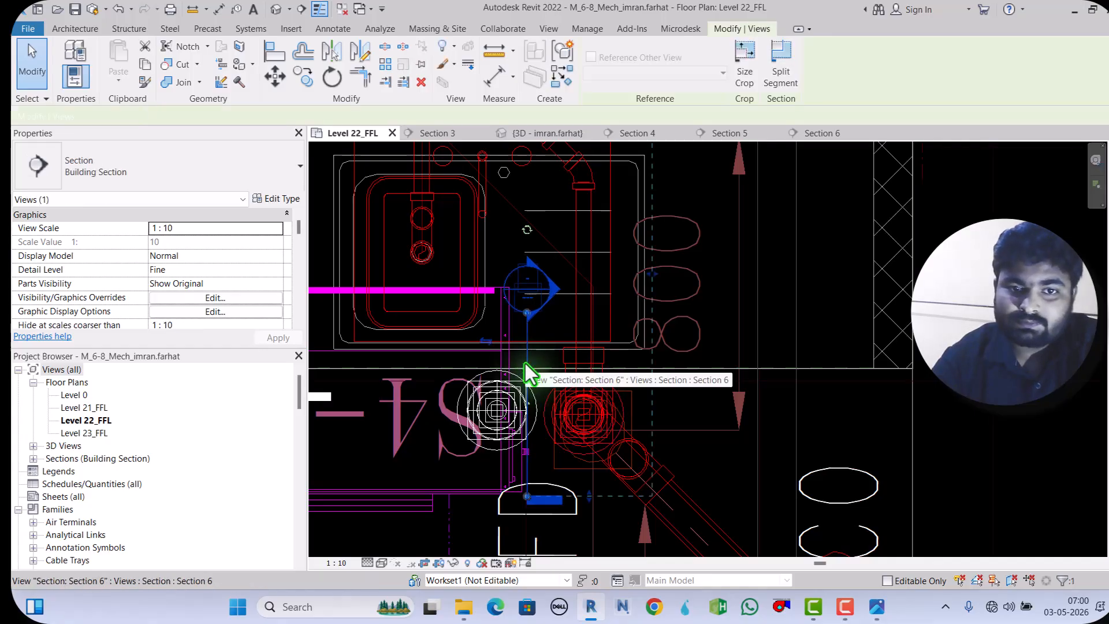
{"action": "right_click", "coordinate": [525, 363]}
{"action": "left_click", "coordinate": [584, 306]}
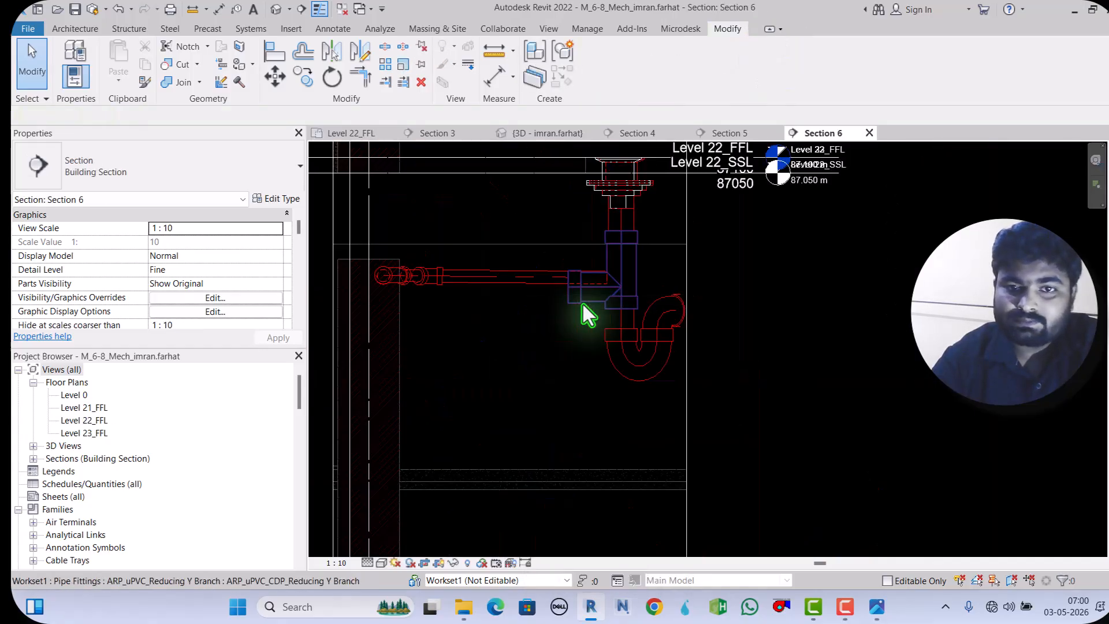
{"action": "scroll", "coordinate": [580, 271], "scroll_direction": "up", "scroll_amount": 2}
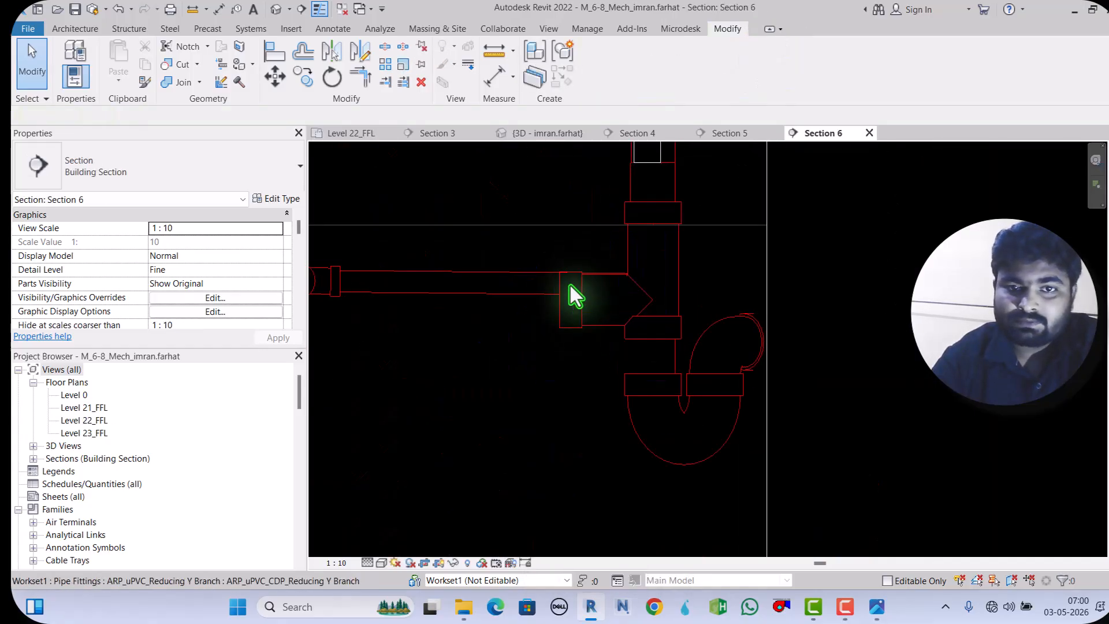
{"action": "left_click", "coordinate": [279, 60]}
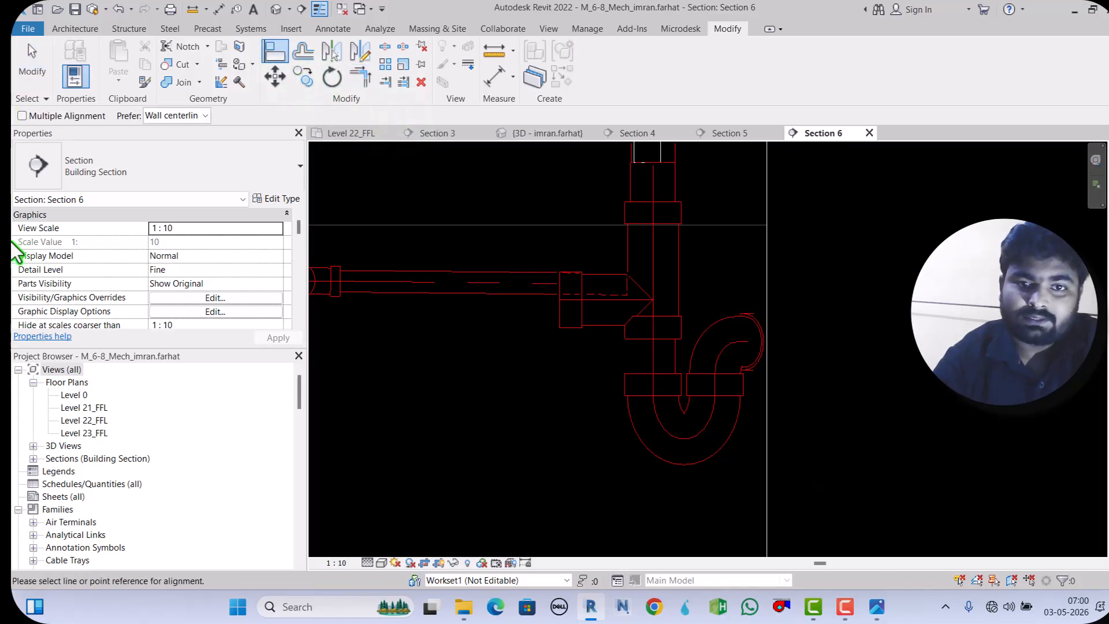
{"action": "left_click", "coordinate": [537, 279]}
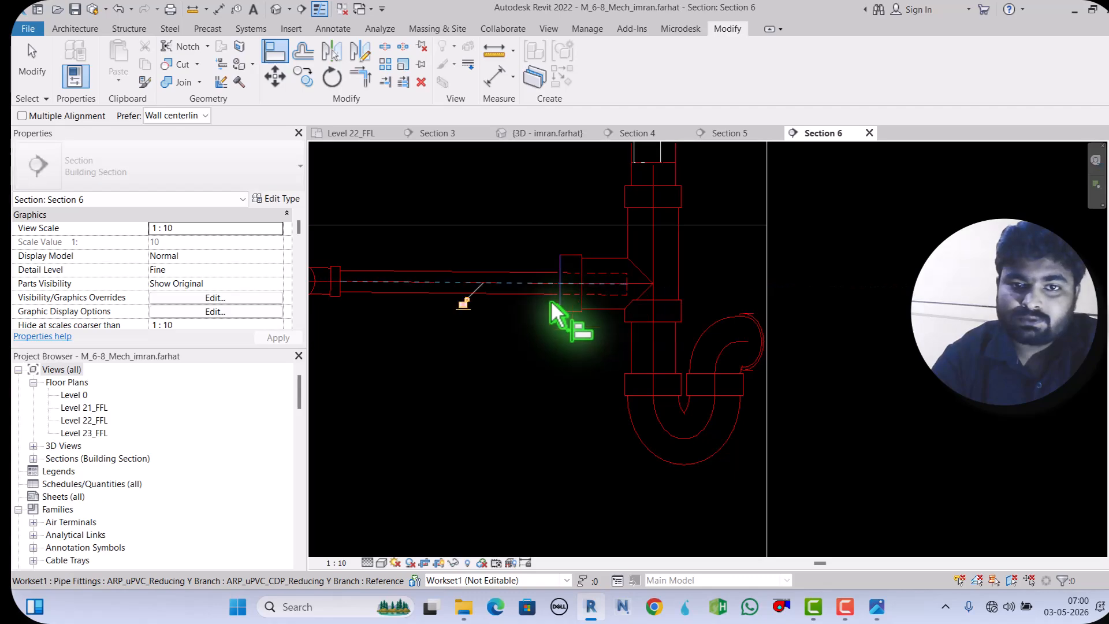
{"action": "left_click", "coordinate": [30, 68]}
Step: Connect the end of the sloped 40 mm waste pipe to the floor drain Y branch's side outlet in the Level 22_FFL plan
{"action": "left_click", "coordinate": [488, 315]}
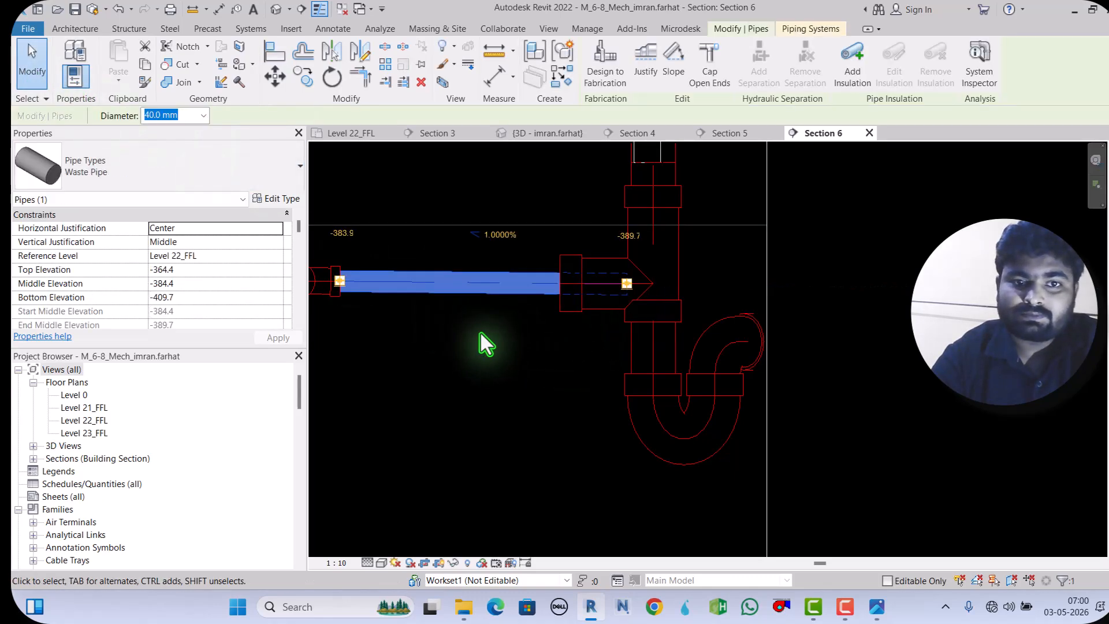
{"action": "left_click", "coordinate": [367, 133]}
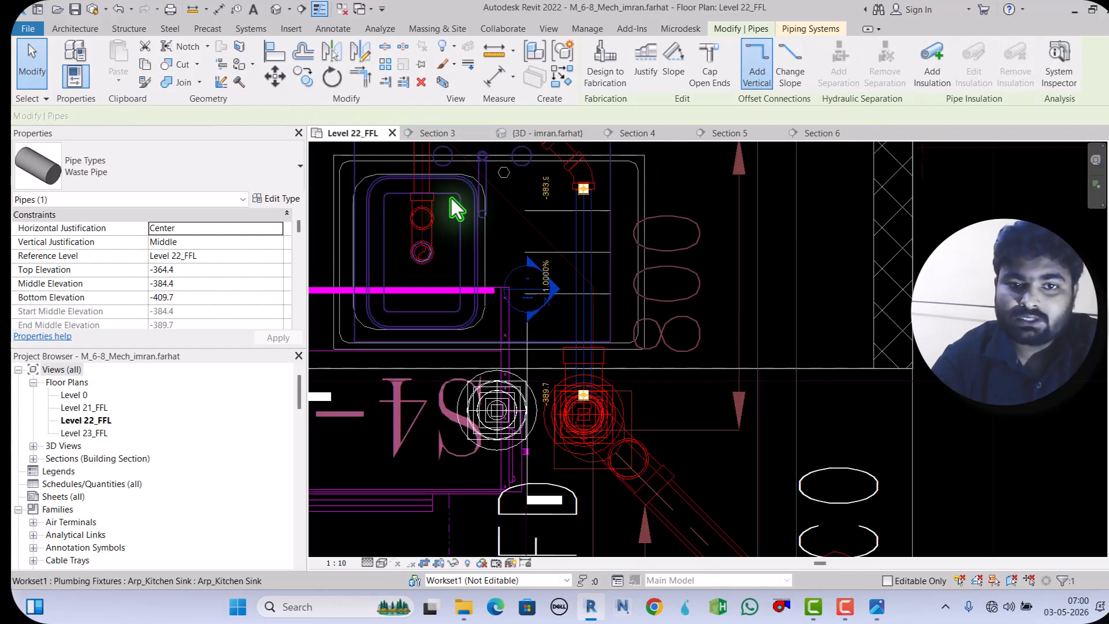
{"action": "scroll", "coordinate": [605, 403], "scroll_direction": "up", "scroll_amount": 2}
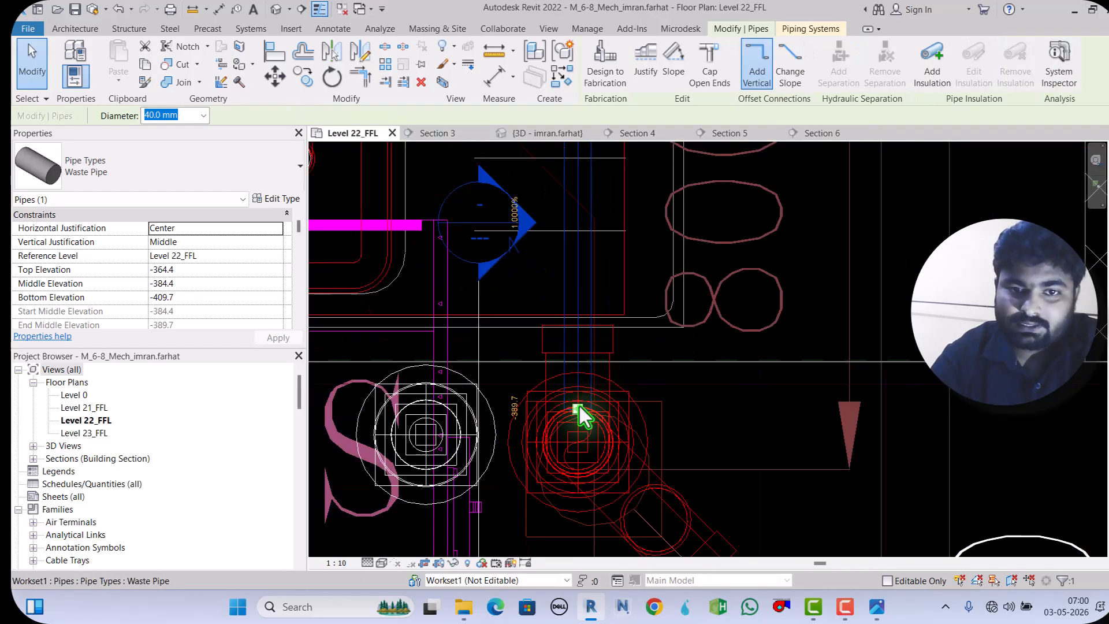
{"action": "left_click_drag", "start_coordinate": [578, 407], "coordinate": [578, 325]}
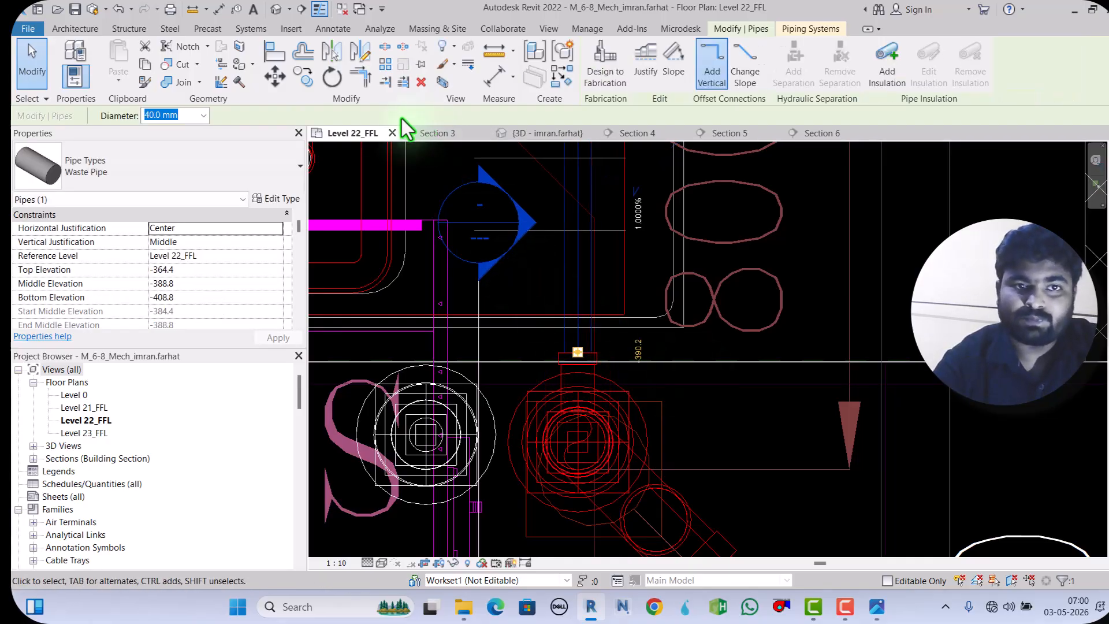
Step: Select the waste pipe, Y branch and P-trap in Section 6 and show them in 3D with a selection box
{"action": "left_click", "coordinate": [821, 134]}
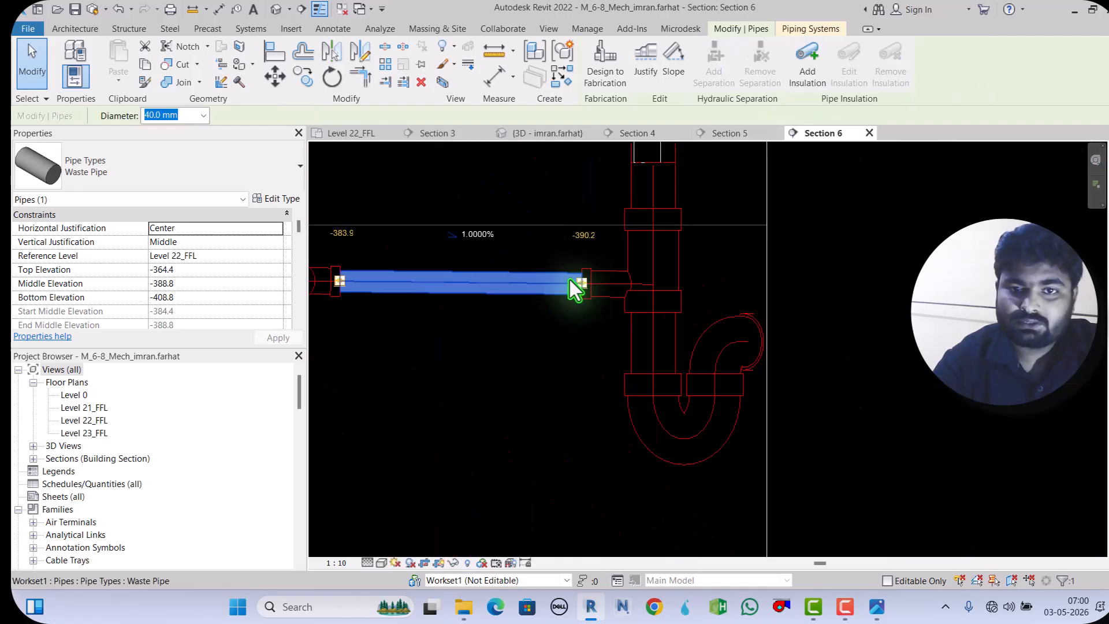
{"action": "scroll", "coordinate": [570, 280], "scroll_direction": "down", "scroll_amount": 3}
{"action": "left_click", "coordinate": [621, 386]}
{"action": "scroll", "coordinate": [536, 285], "scroll_direction": "up", "scroll_amount": 2}
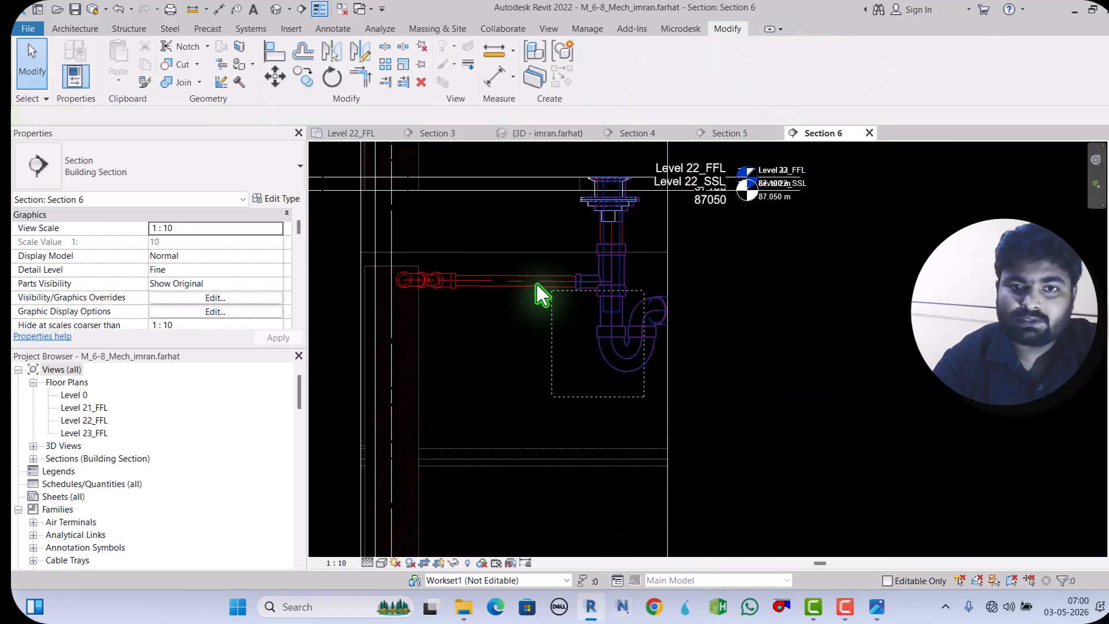
{"action": "key", "text": "Tab"}
{"action": "left_click", "coordinate": [460, 272]}
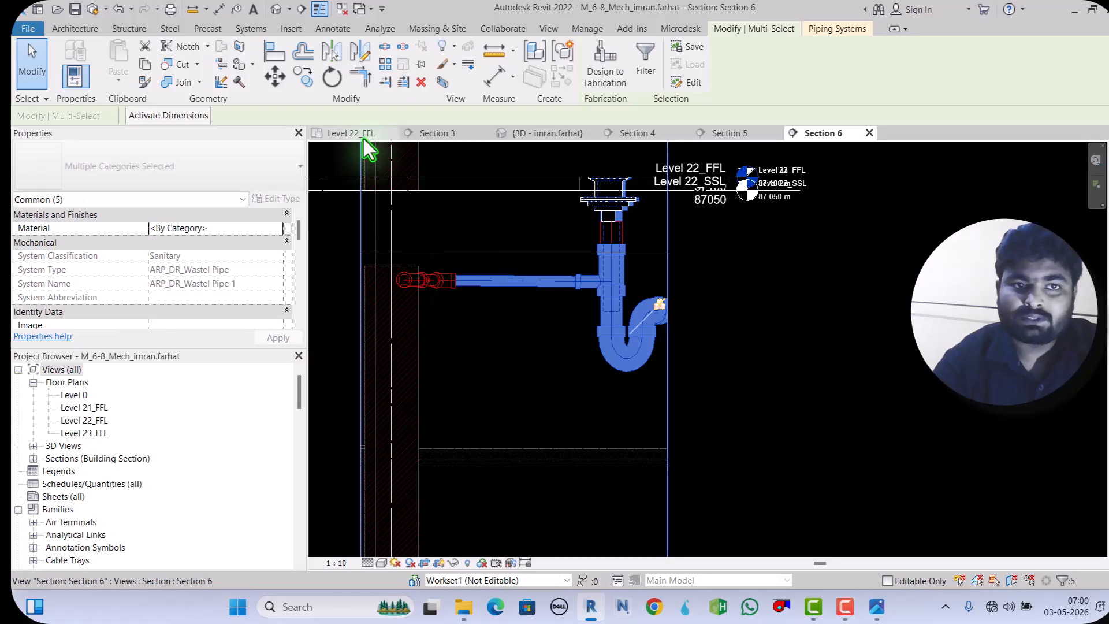
{"action": "left_click", "coordinate": [448, 87]}
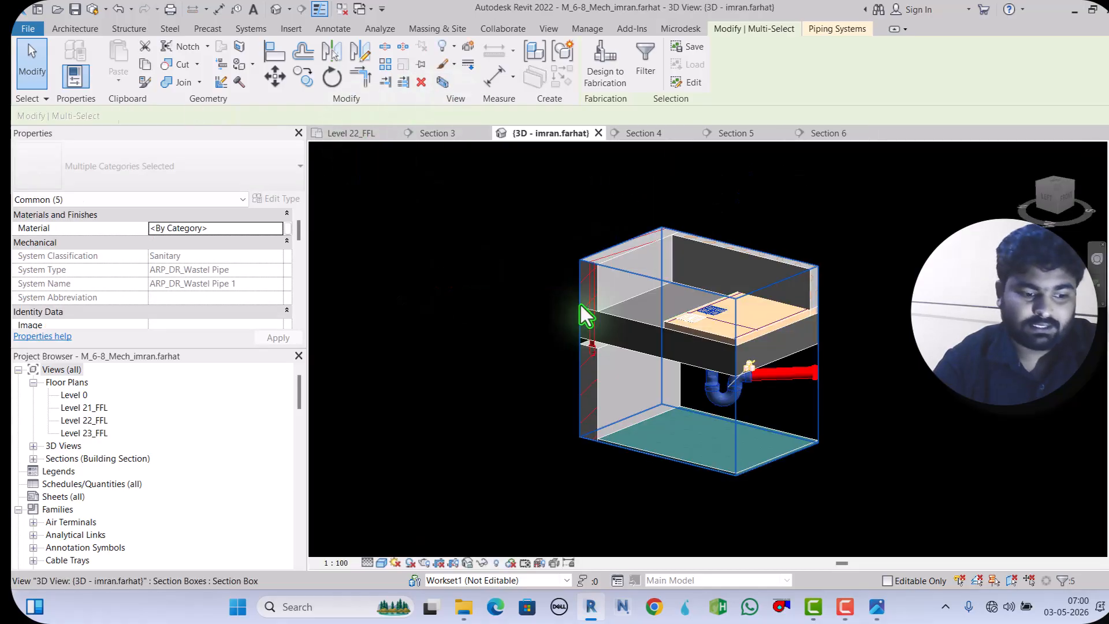
Step: Extend the 3D view's section box upward to include the kitchen sink and its trap
{"action": "middle_click_drag", "start_coordinate": [696, 503], "coordinate": [508, 426], "text": "shift"}
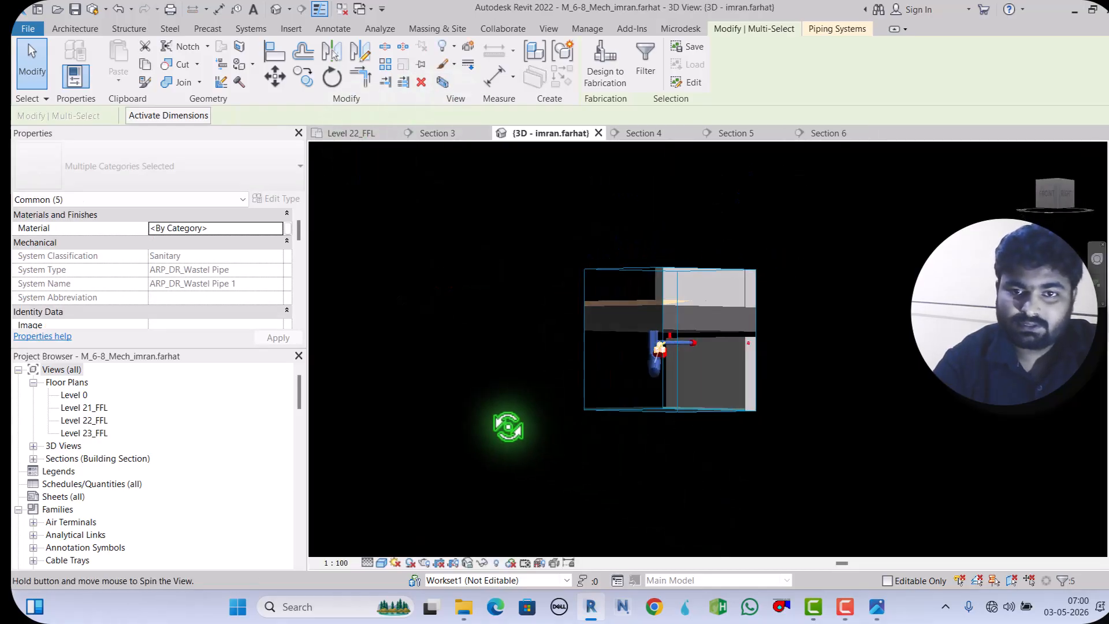
{"action": "scroll", "coordinate": [663, 368], "scroll_direction": "up", "scroll_amount": 3}
{"action": "left_click", "coordinate": [700, 416]}
{"action": "scroll", "coordinate": [700, 416], "scroll_direction": "up", "scroll_amount": 3}
{"action": "scroll", "coordinate": [606, 368], "scroll_direction": "down", "scroll_amount": 3}
{"action": "middle_click_drag", "start_coordinate": [706, 456], "coordinate": [509, 363], "text": "shift"}
{"action": "left_click", "coordinate": [510, 366]}
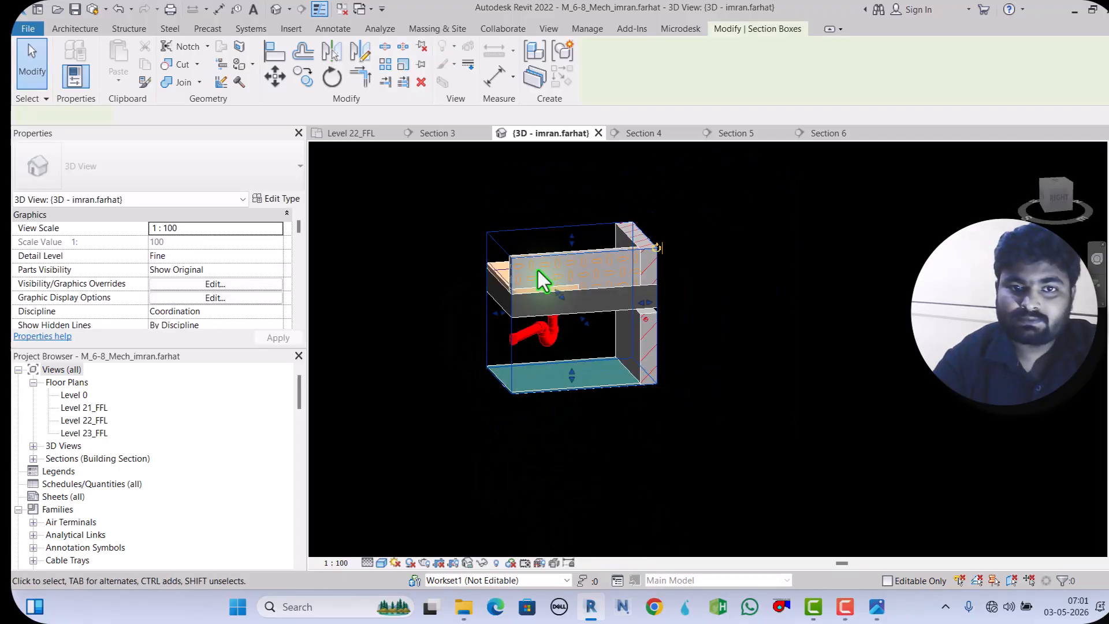
{"action": "middle_click_drag", "start_coordinate": [560, 190], "coordinate": [768, 276], "text": "shift"}
{"action": "middle_click_drag", "start_coordinate": [508, 427], "coordinate": [583, 529], "text": "shift"}
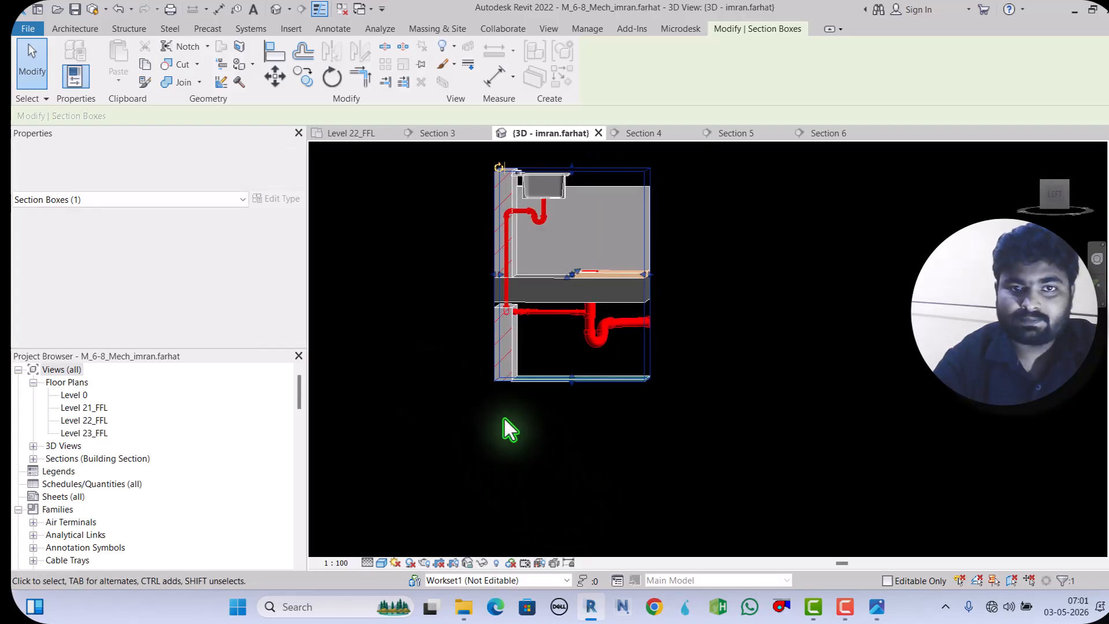
{"action": "left_click", "coordinate": [355, 316]}
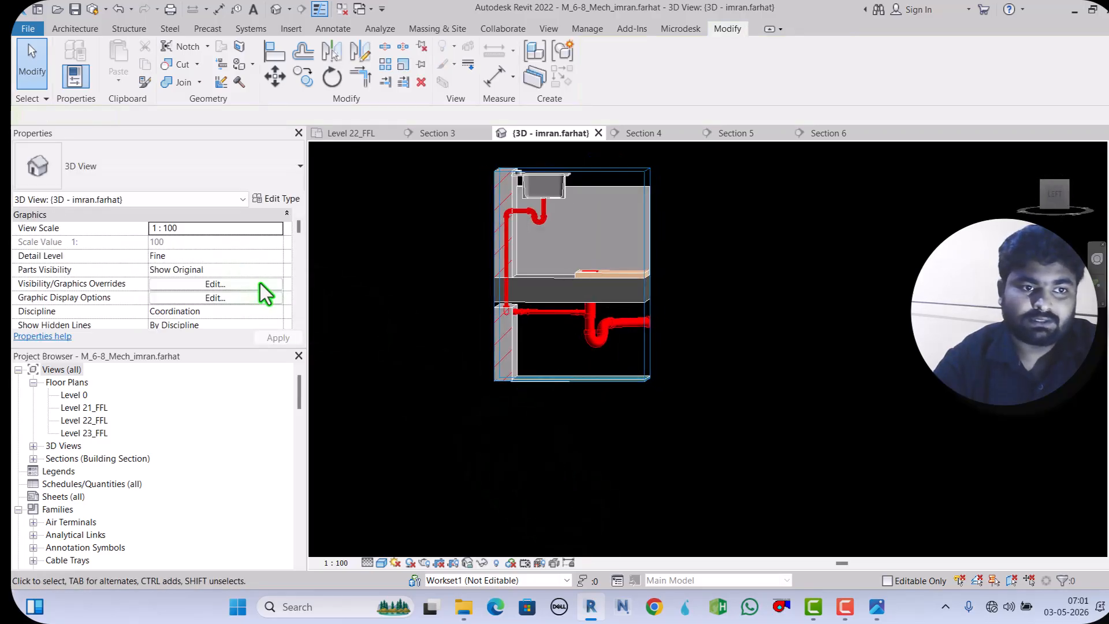
Step: Set the 3D view's discipline to Mechanical and inspect the waste piping from above
{"action": "left_click", "coordinate": [276, 310]}
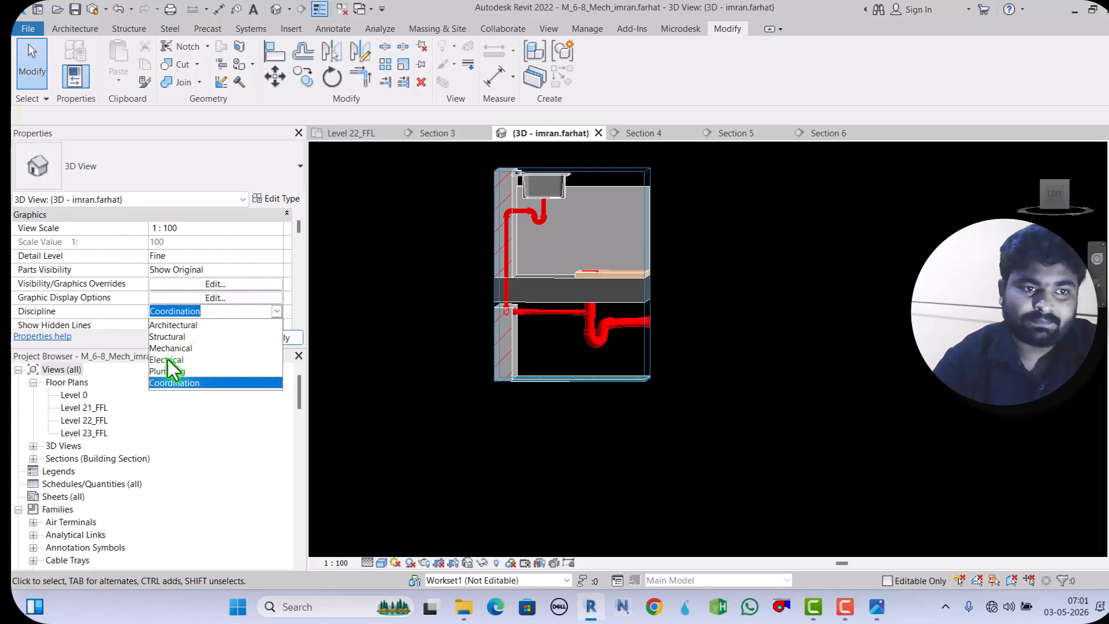
{"action": "left_click", "coordinate": [174, 350]}
{"action": "middle_click_drag", "start_coordinate": [558, 371], "coordinate": [564, 520], "text": "shift"}
{"action": "middle_click_drag", "start_coordinate": [515, 297], "coordinate": [502, 379], "text": "shift"}
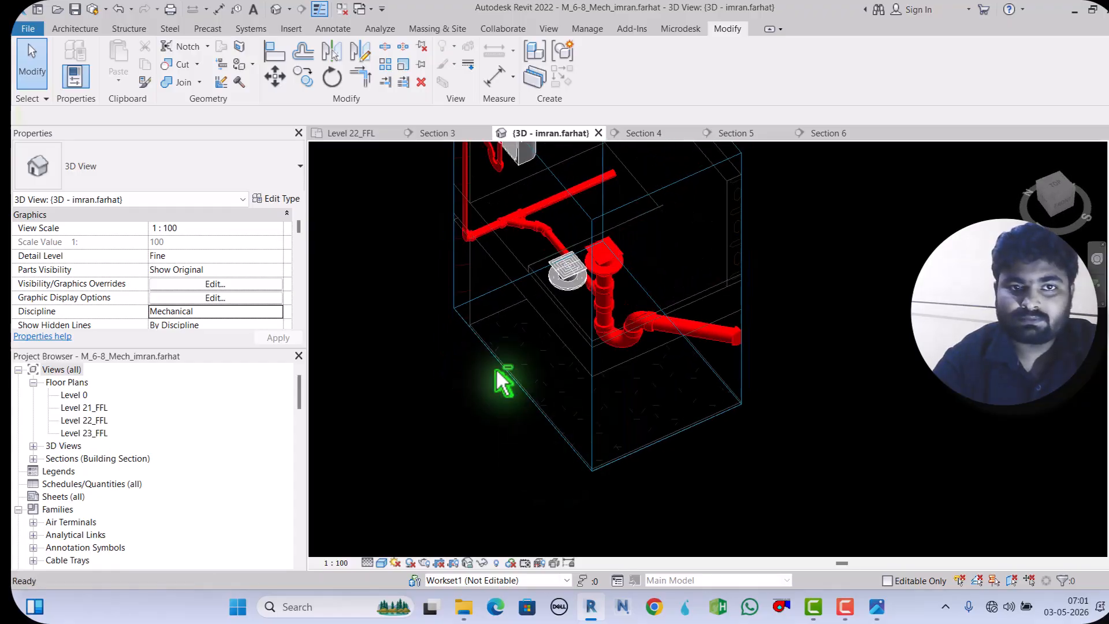
Step: In the Level 22_FFL plan, delete the leftover waste pipe running past the wall Y branch and select that branch fitting
{"action": "left_click", "coordinate": [356, 138]}
{"action": "scroll", "coordinate": [629, 406], "scroll_direction": "down", "scroll_amount": 5}
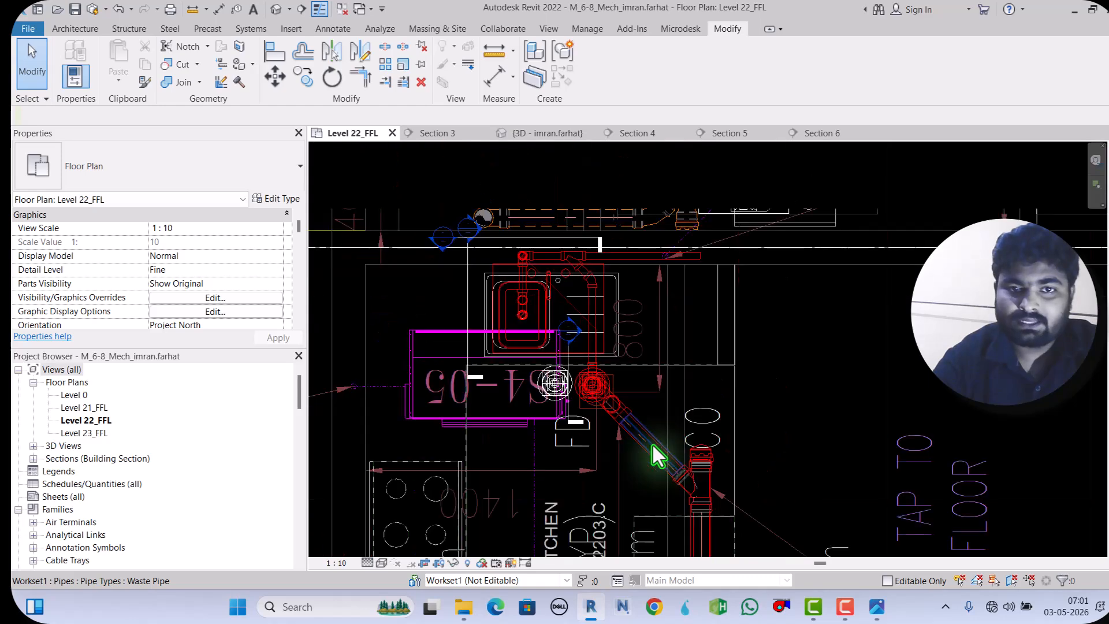
{"action": "scroll", "coordinate": [535, 233], "scroll_direction": "up", "scroll_amount": 2}
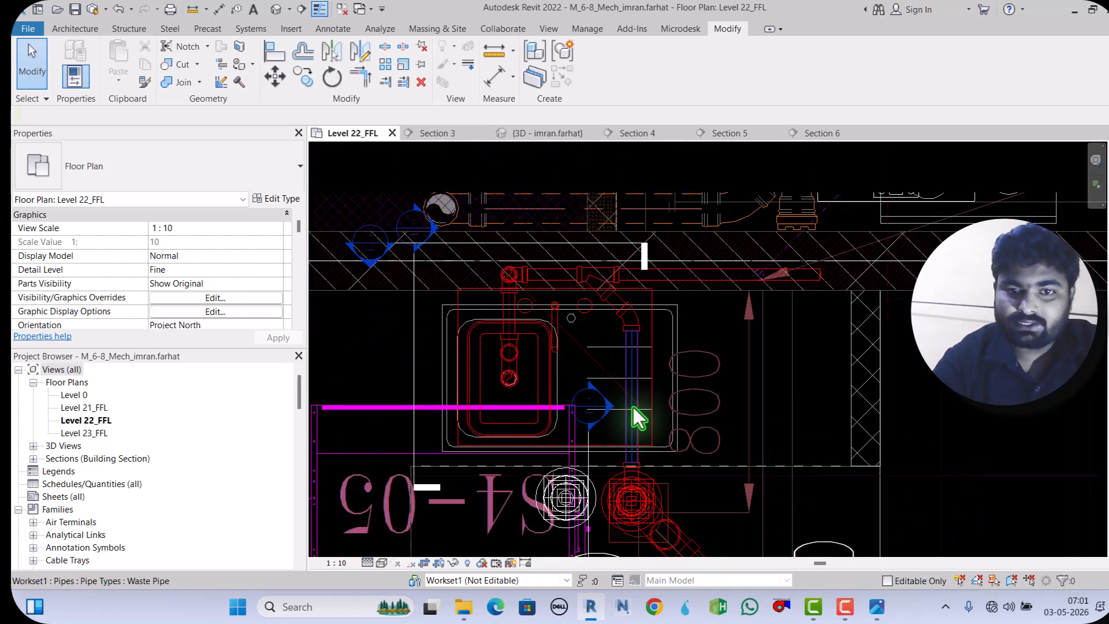
{"action": "scroll", "coordinate": [621, 292], "scroll_direction": "up", "scroll_amount": 2}
{"action": "left_click", "coordinate": [675, 293]}
{"action": "key", "text": "Delete"}
{"action": "left_click", "coordinate": [631, 291]}
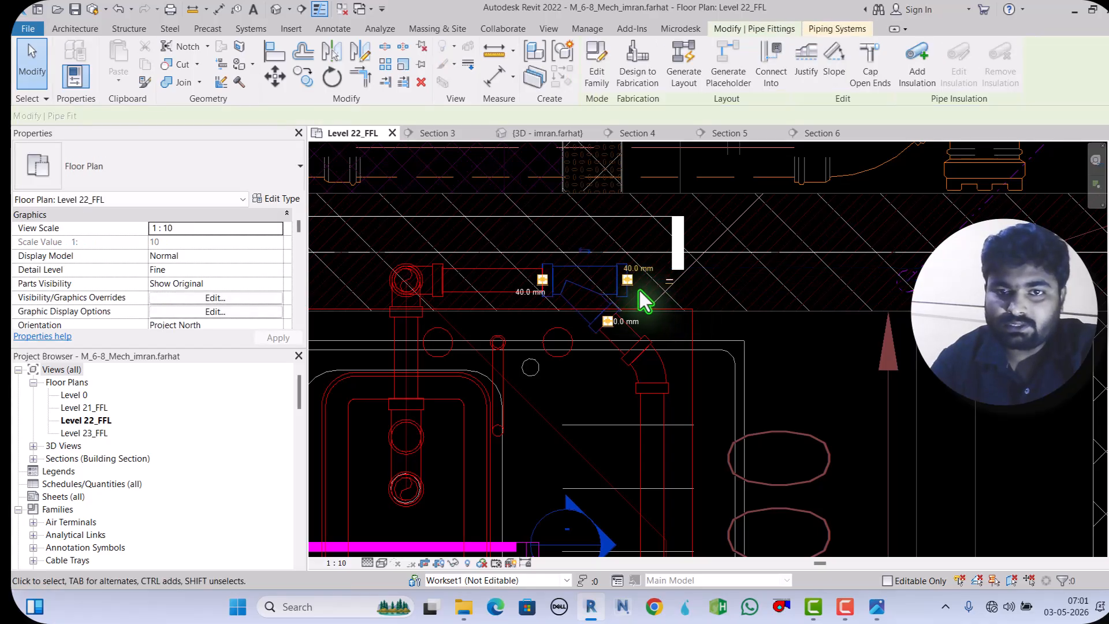
Step: Convert the wall Y branch into an elbow by removing its open outlet, and nudge the elbow along the wall closer to the sink's waste riser
{"action": "left_click", "coordinate": [669, 282]}
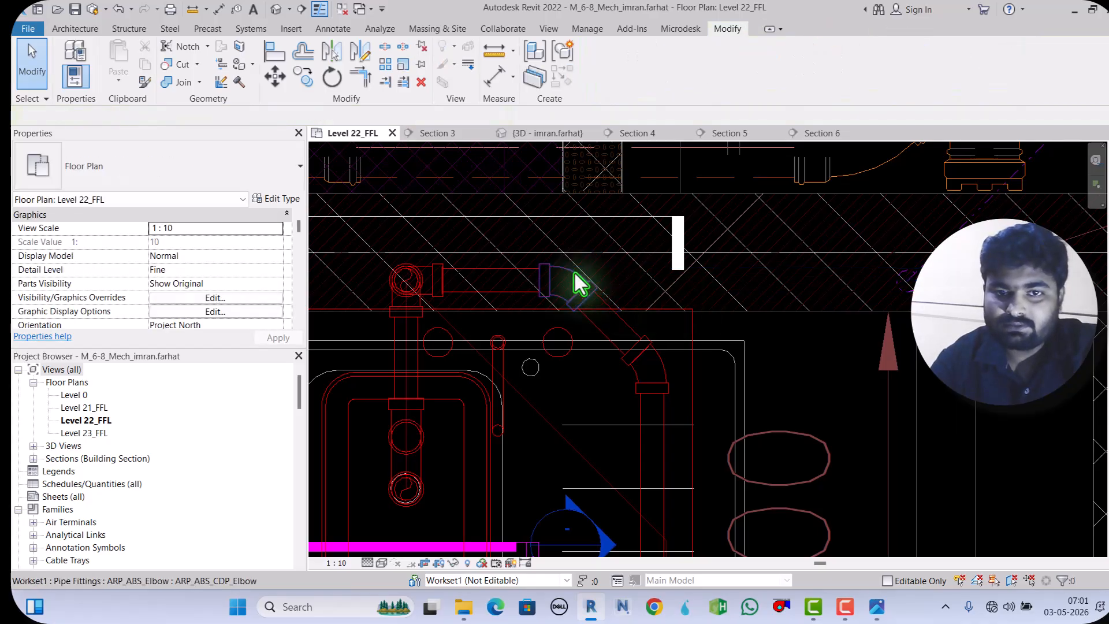
{"action": "scroll", "coordinate": [515, 254], "scroll_direction": "down", "scroll_amount": 3}
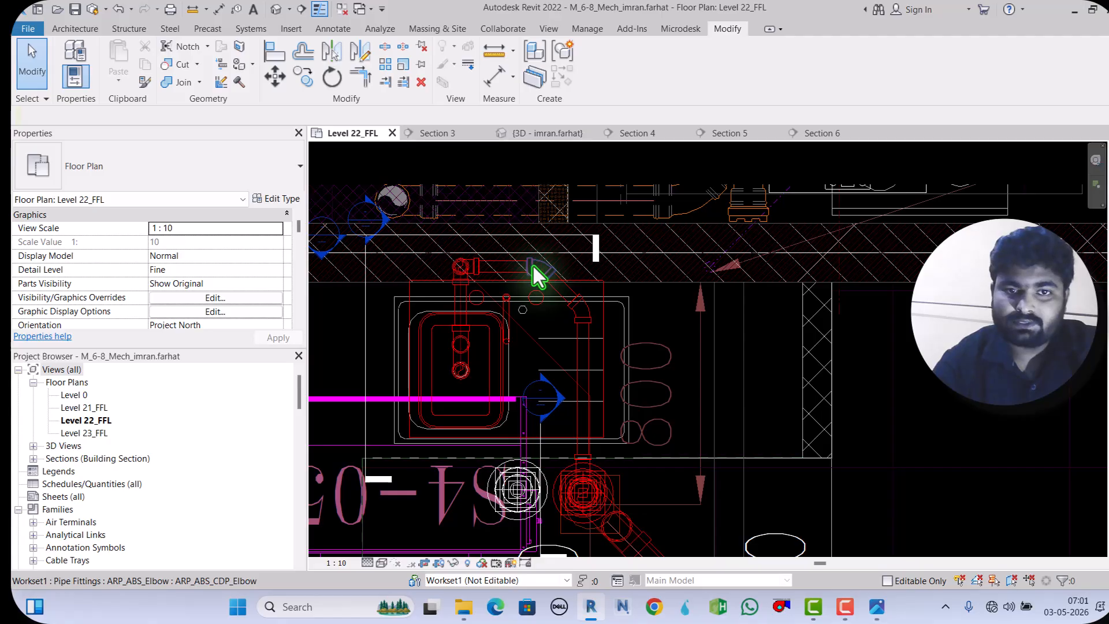
{"action": "left_click", "coordinate": [532, 266]}
{"action": "key", "text": "Left"}
{"action": "key", "text": "Left"}
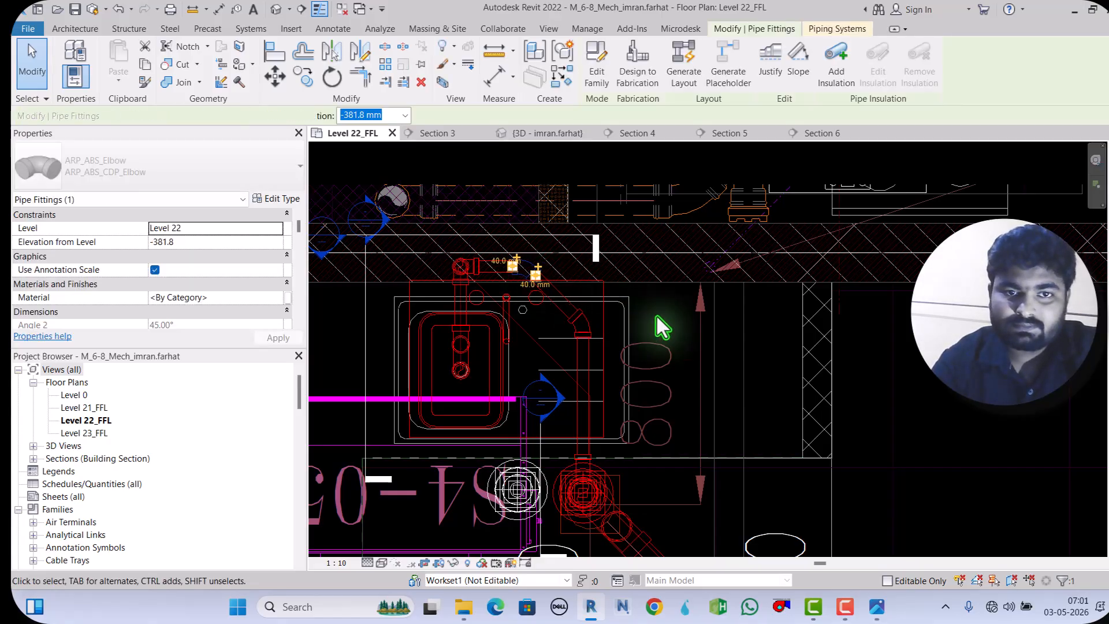
{"action": "key", "text": "Left"}
{"action": "key", "text": "Left"}
{"action": "key", "text": "Left"}
{"action": "key", "text": "Left"}
{"action": "left_click", "coordinate": [683, 327]}
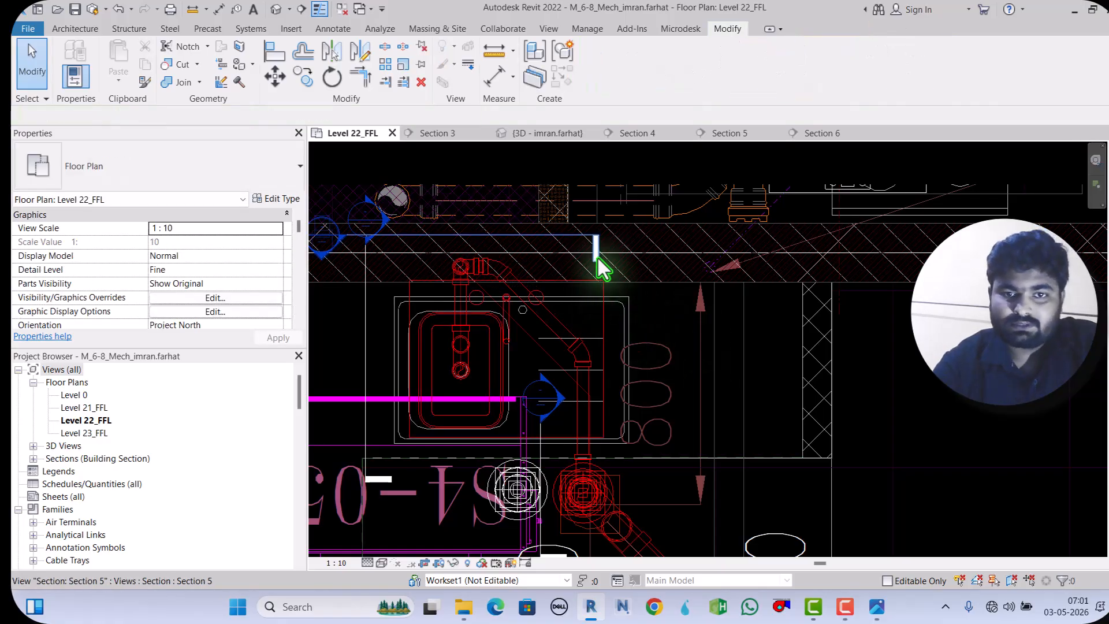
Step: Examine the waste pipe routing in the plan from the kitchen sink of unit S.2203 to its powder room basin and floor drain
{"action": "scroll", "coordinate": [591, 234], "scroll_direction": "down", "scroll_amount": 2}
{"action": "scroll", "coordinate": [576, 319], "scroll_direction": "up", "scroll_amount": 2}
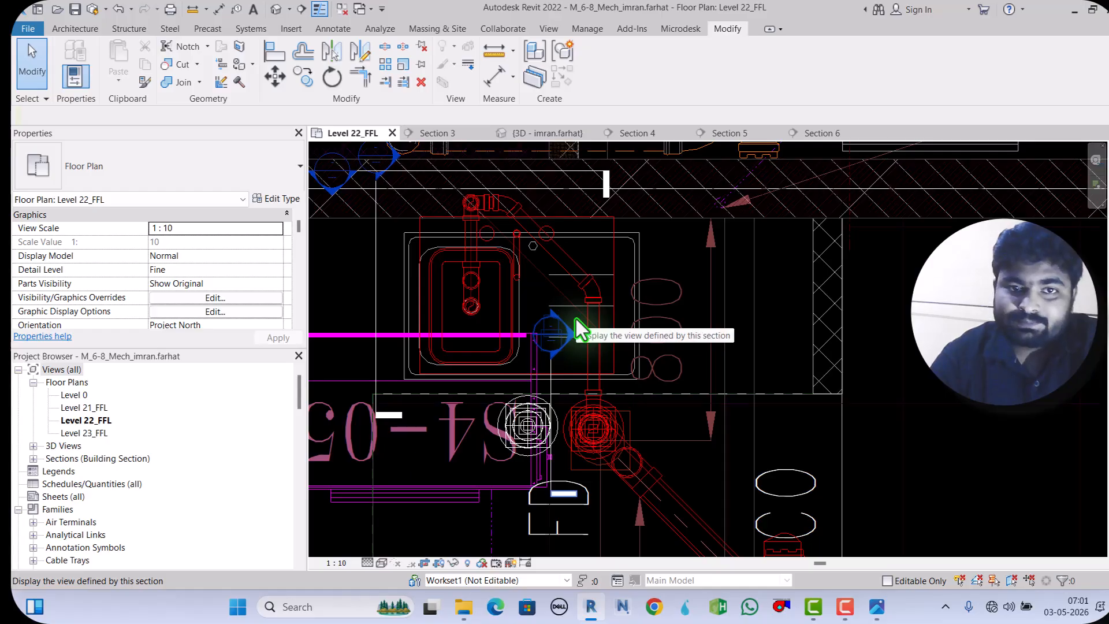
{"action": "scroll", "coordinate": [576, 280], "scroll_direction": "down", "scroll_amount": 2}
{"action": "scroll", "coordinate": [581, 286], "scroll_direction": "down", "scroll_amount": 3}
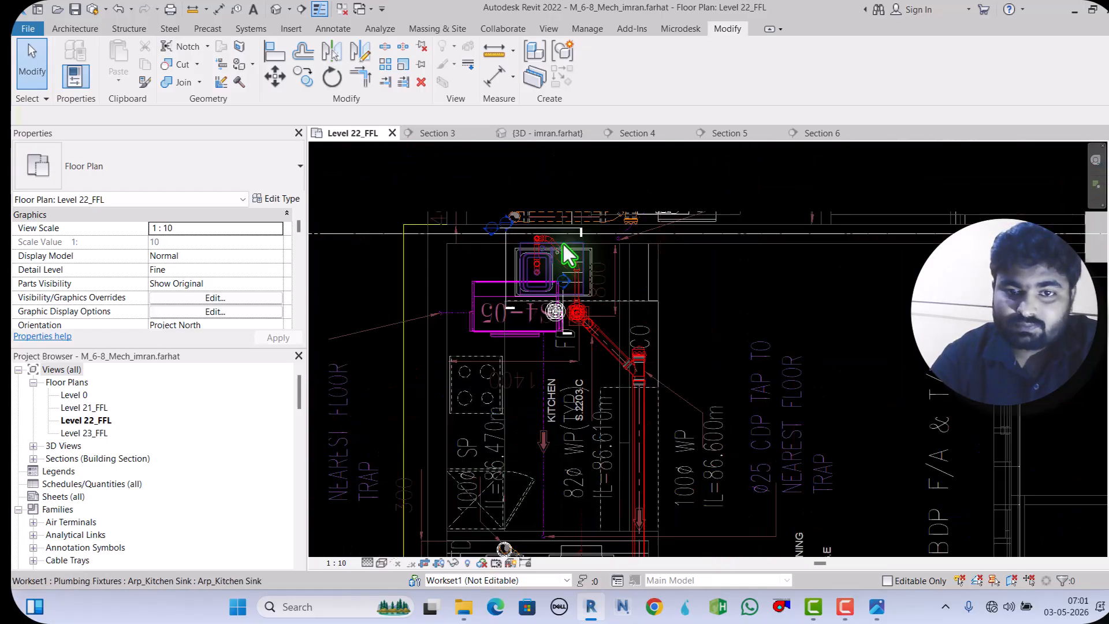
{"action": "scroll", "coordinate": [584, 435], "scroll_direction": "up", "scroll_amount": 3}
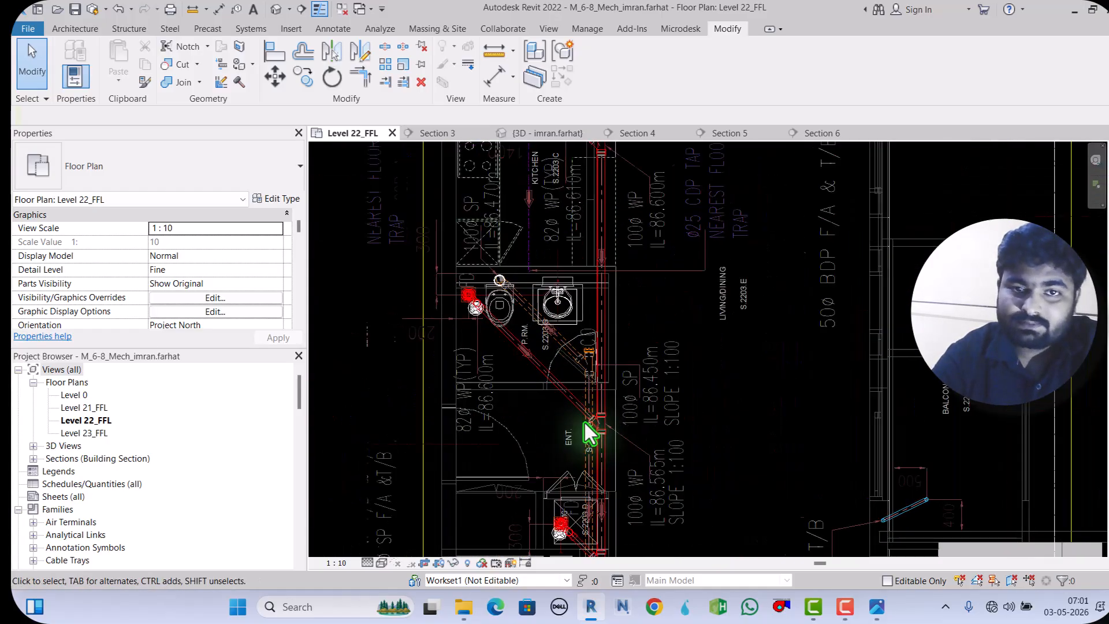
{"action": "scroll", "coordinate": [551, 194], "scroll_direction": "down", "scroll_amount": 3}
{"action": "scroll", "coordinate": [557, 277], "scroll_direction": "up", "scroll_amount": 3}
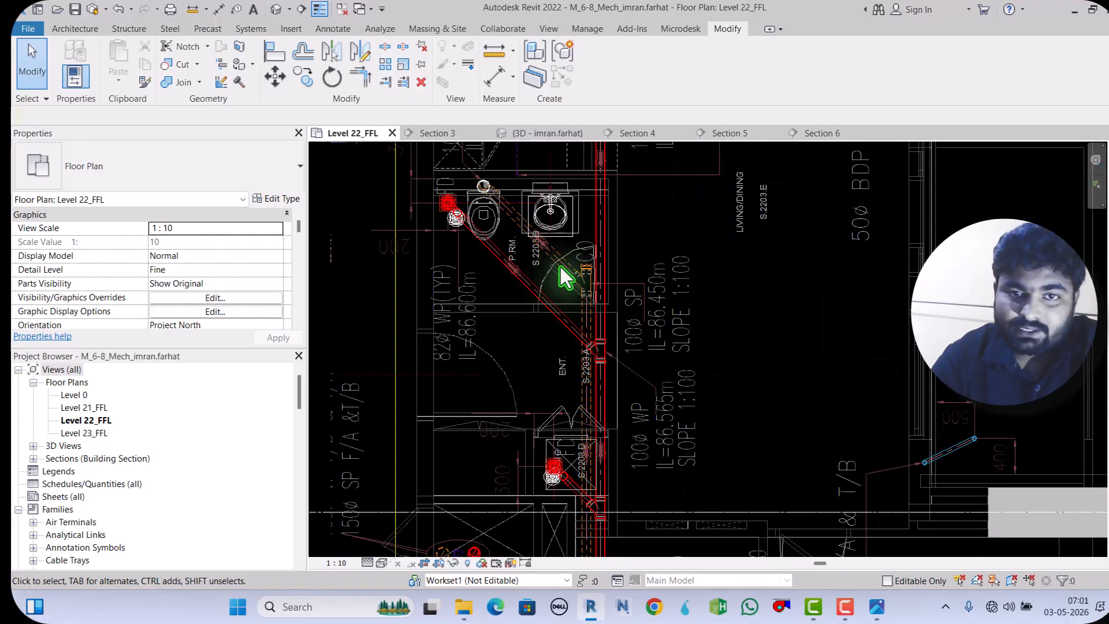
{"action": "scroll", "coordinate": [557, 175], "scroll_direction": "up", "scroll_amount": 5}
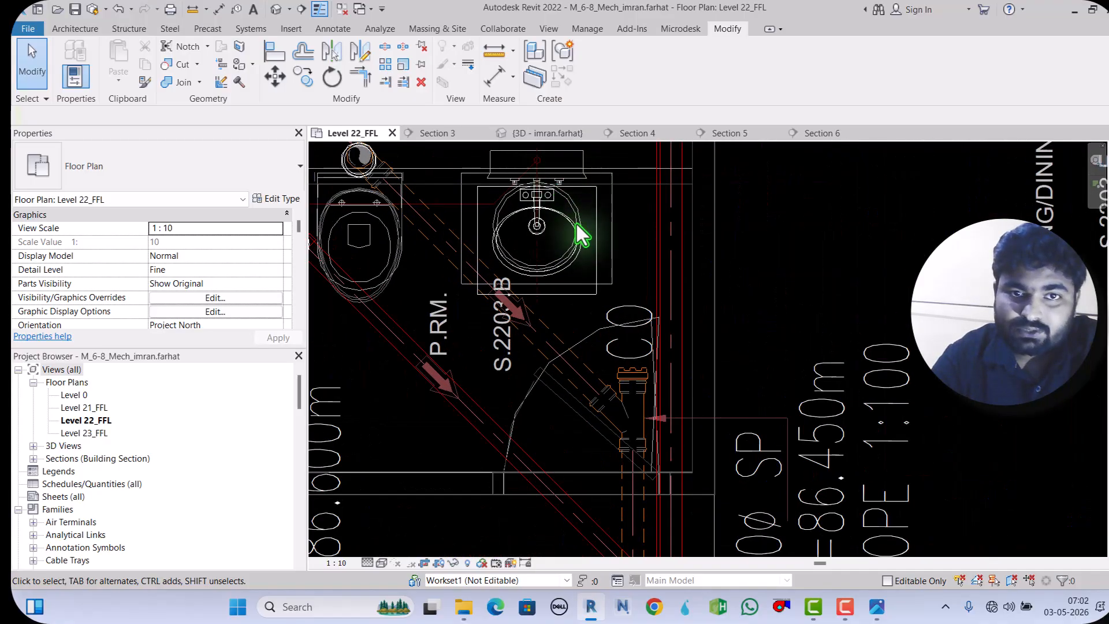
{"action": "scroll", "coordinate": [584, 338], "scroll_direction": "down", "scroll_amount": 4}
{"action": "scroll", "coordinate": [394, 266], "scroll_direction": "up", "scroll_amount": 1}
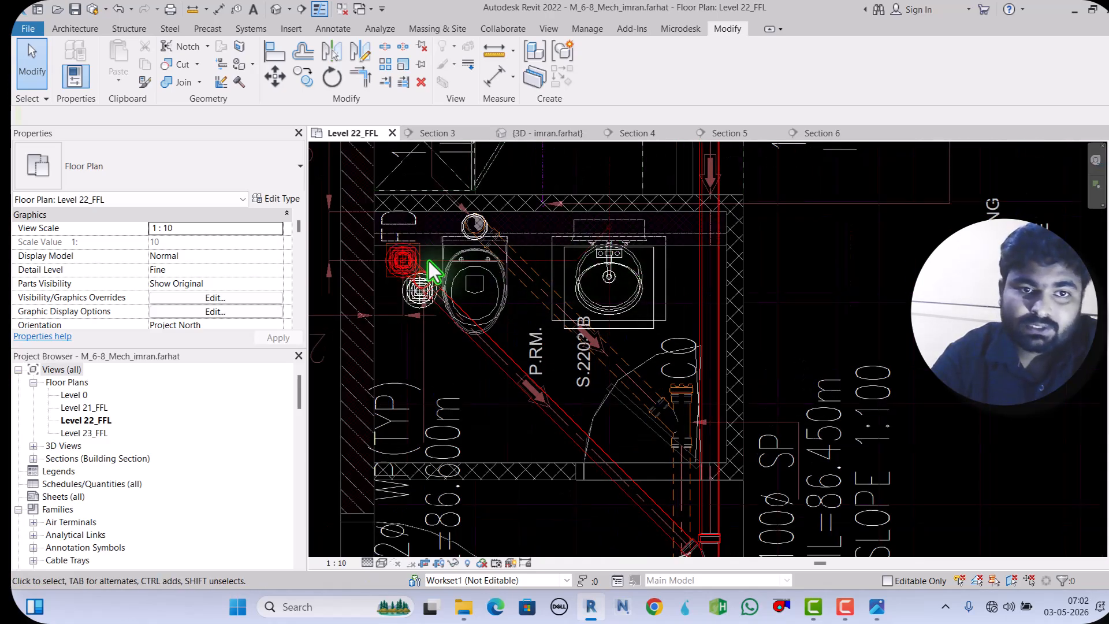
{"action": "scroll", "coordinate": [548, 189], "scroll_direction": "down", "scroll_amount": 1}
{"action": "scroll", "coordinate": [543, 182], "scroll_direction": "down", "scroll_amount": 7}
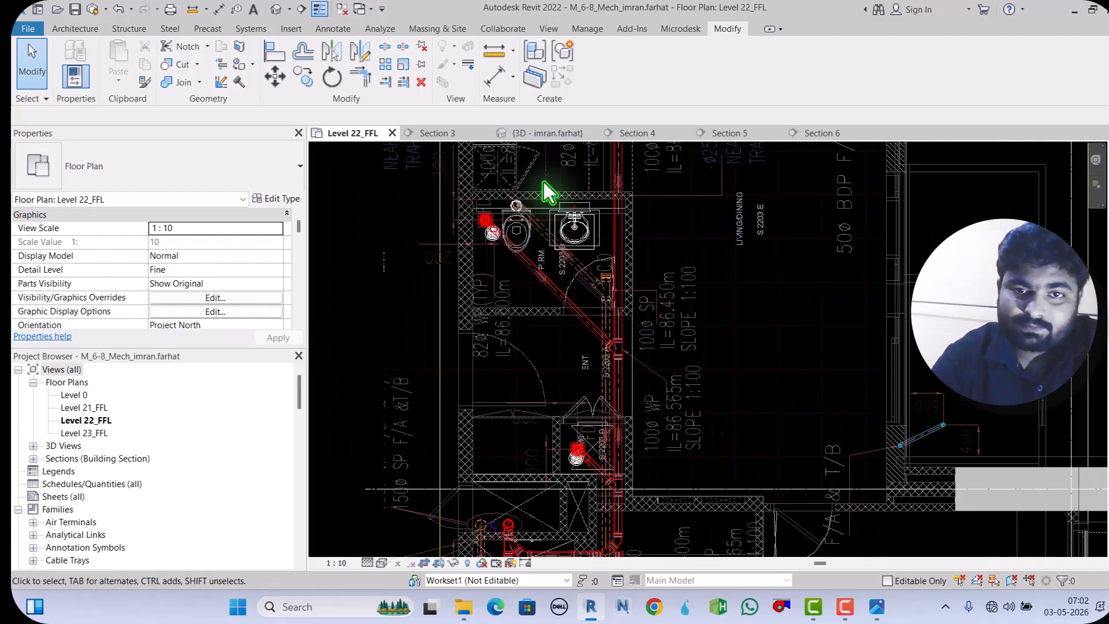
{"action": "scroll", "coordinate": [525, 182], "scroll_direction": "down", "scroll_amount": 4}
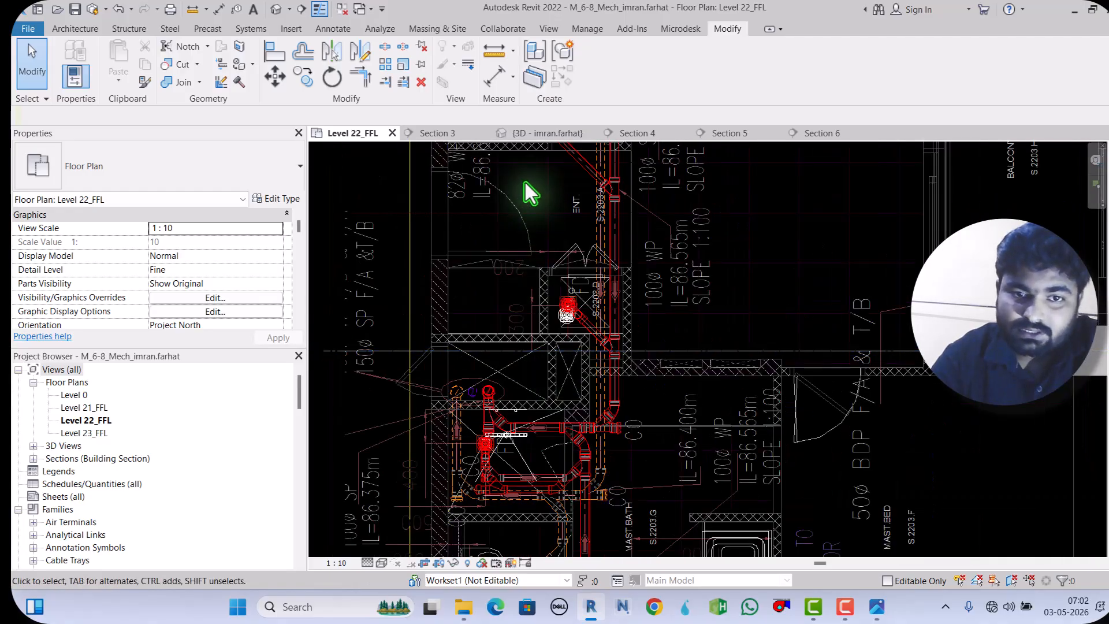
Step: Examine the basins, floor drains and waste pipes in the S.2203 and S.2202 master bathrooms
{"action": "scroll", "coordinate": [526, 325], "scroll_direction": "up", "scroll_amount": 10}
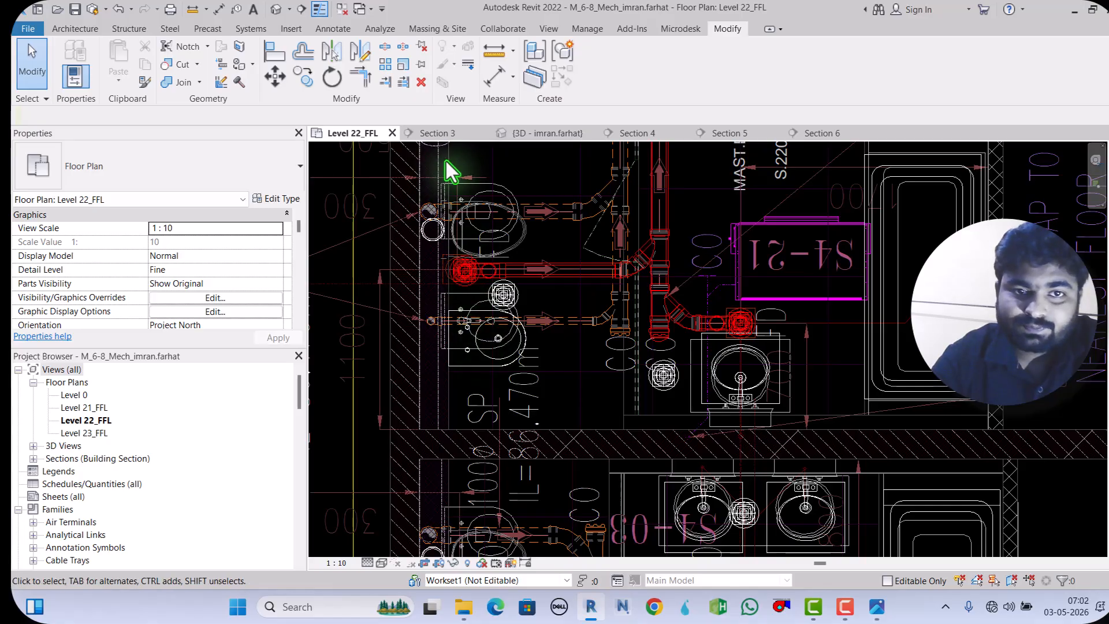
{"action": "scroll", "coordinate": [445, 162], "scroll_direction": "down", "scroll_amount": 3}
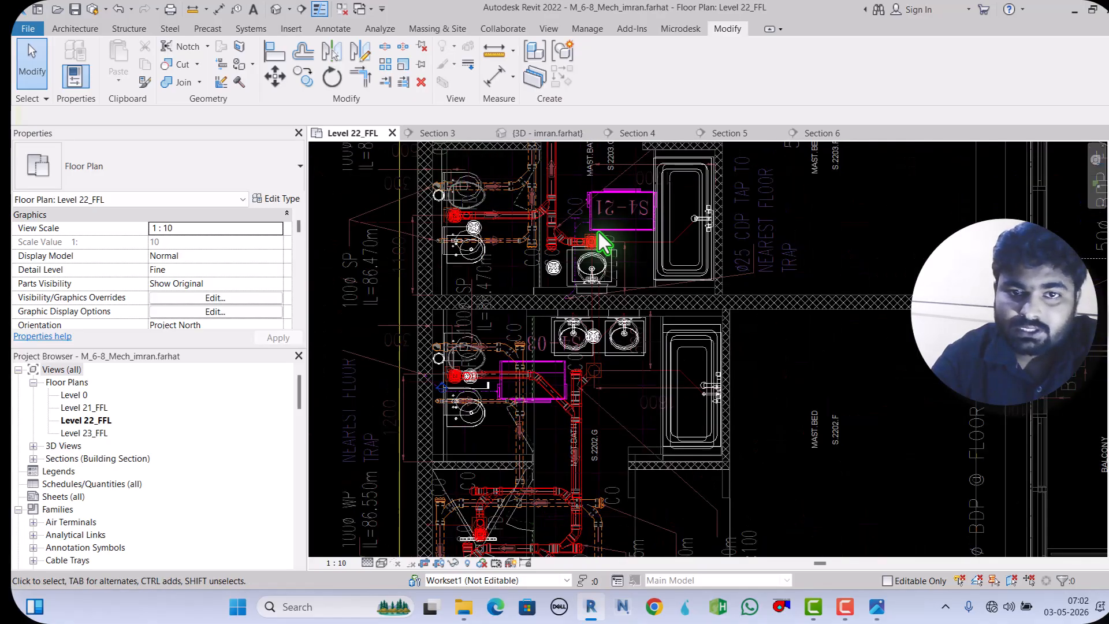
{"action": "scroll", "coordinate": [599, 233], "scroll_direction": "up", "scroll_amount": 3}
{"action": "scroll", "coordinate": [598, 251], "scroll_direction": "up", "scroll_amount": 2}
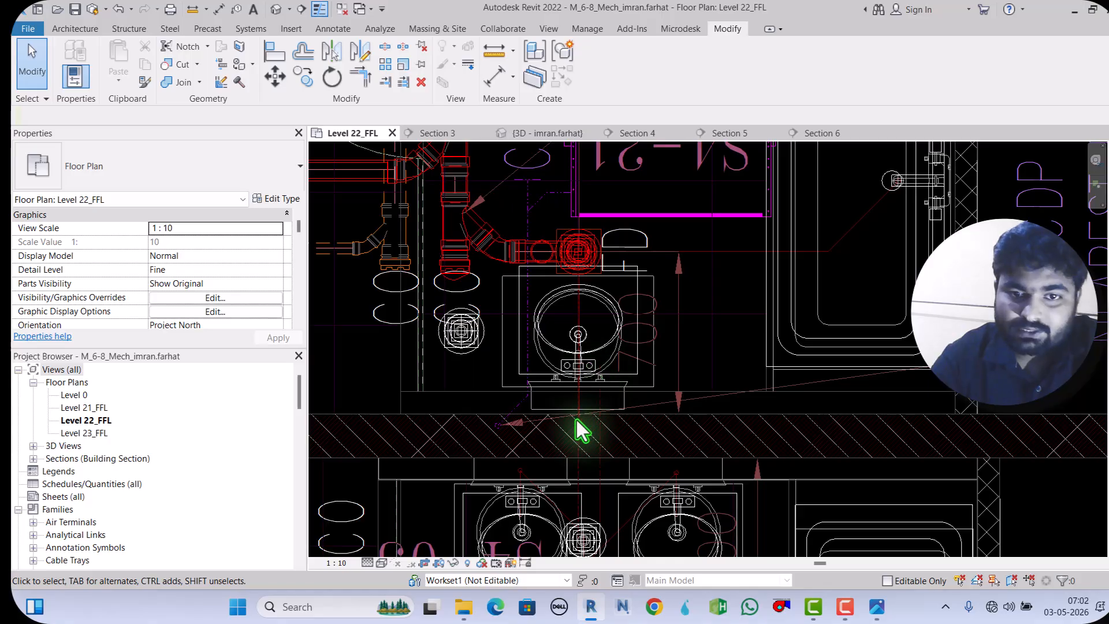
{"action": "scroll", "coordinate": [575, 200], "scroll_direction": "down", "scroll_amount": 4}
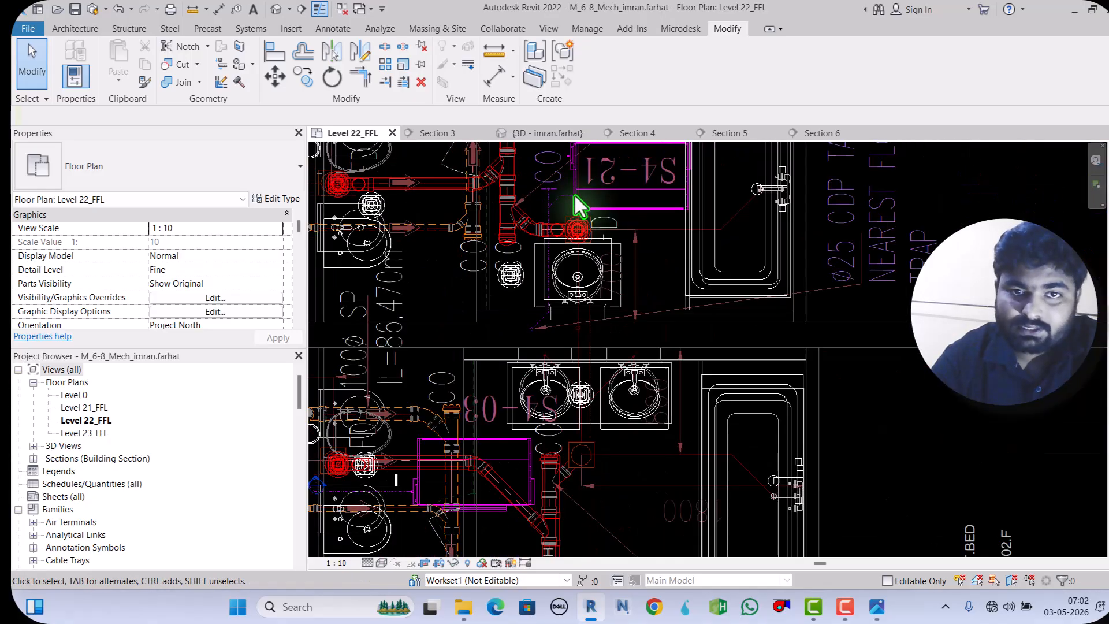
{"action": "scroll", "coordinate": [571, 307], "scroll_direction": "up", "scroll_amount": 5}
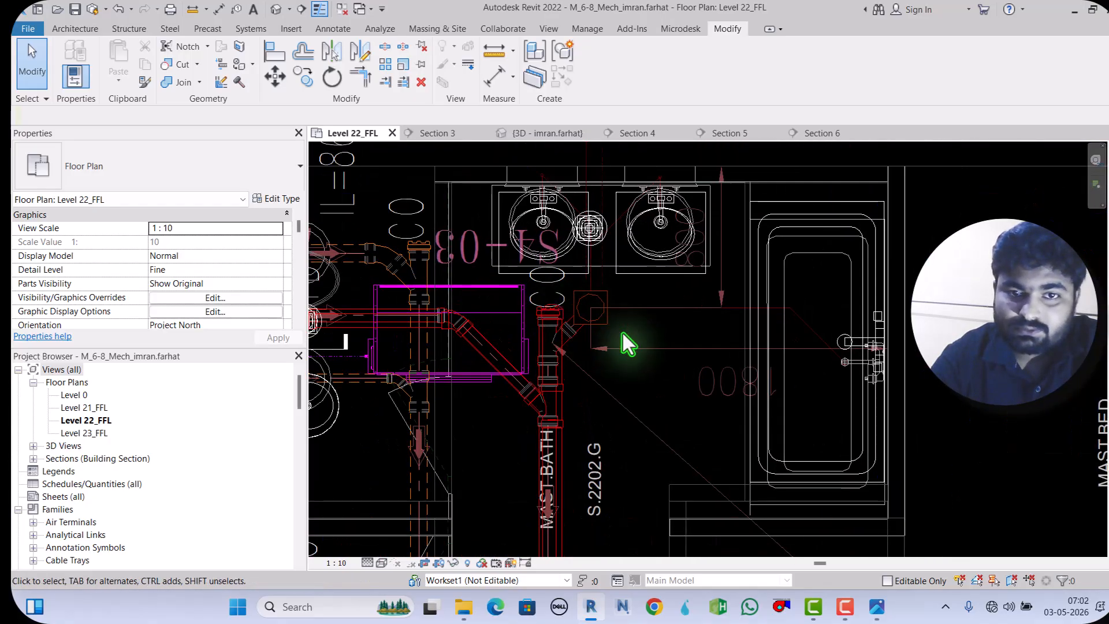
{"action": "scroll", "coordinate": [611, 324], "scroll_direction": "up", "scroll_amount": 1}
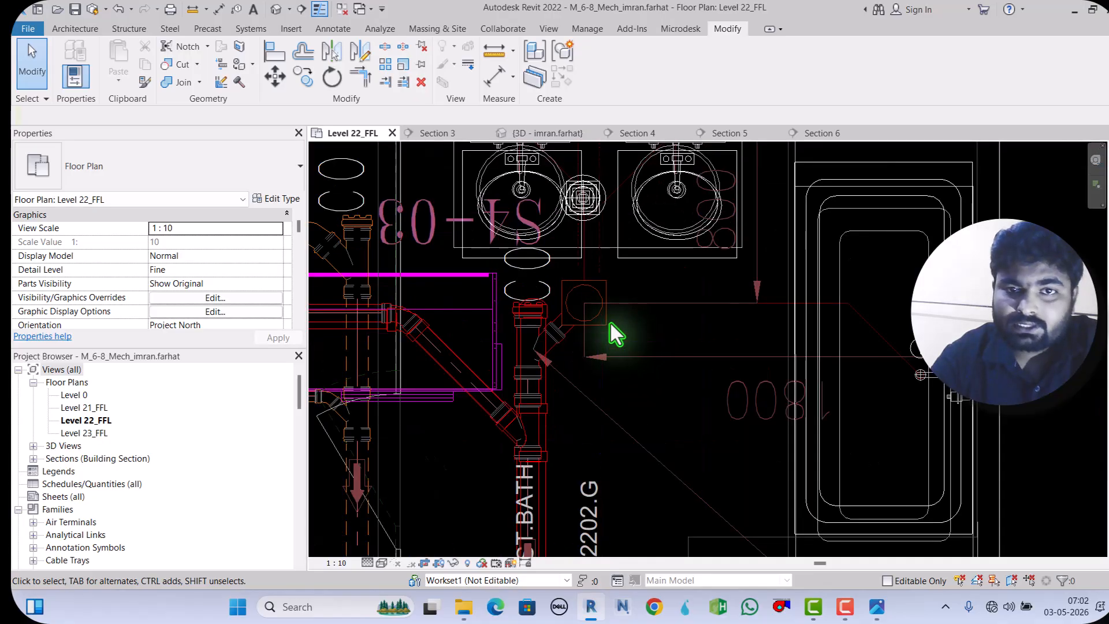
{"action": "scroll", "coordinate": [539, 282], "scroll_direction": "down", "scroll_amount": 3}
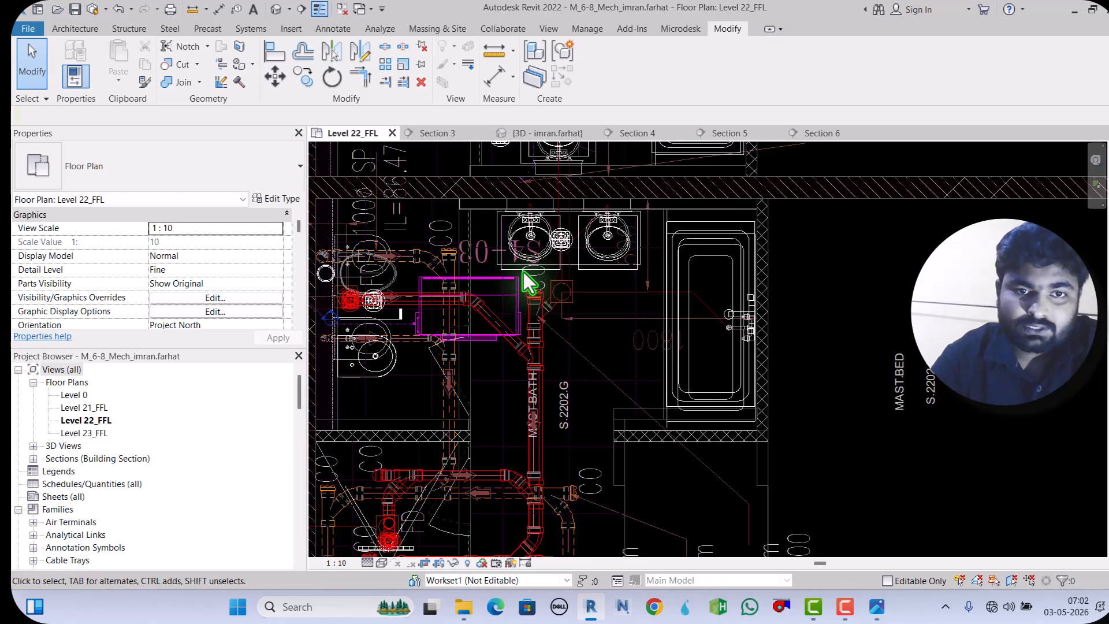
{"action": "scroll", "coordinate": [523, 275], "scroll_direction": "up", "scroll_amount": 1}
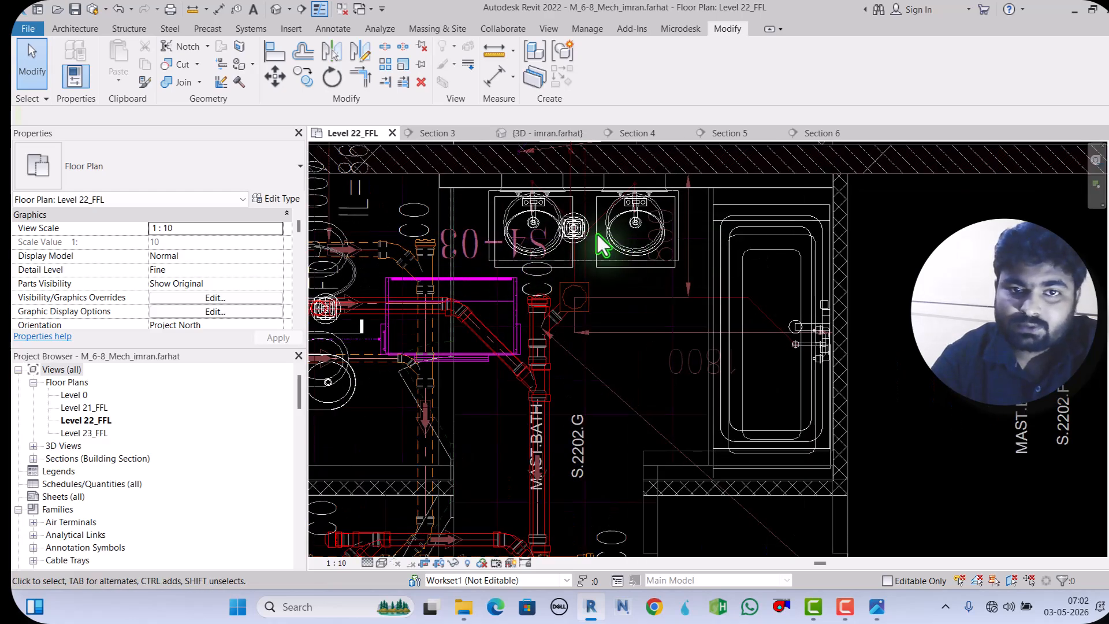
{"action": "scroll", "coordinate": [563, 213], "scroll_direction": "down", "scroll_amount": 4}
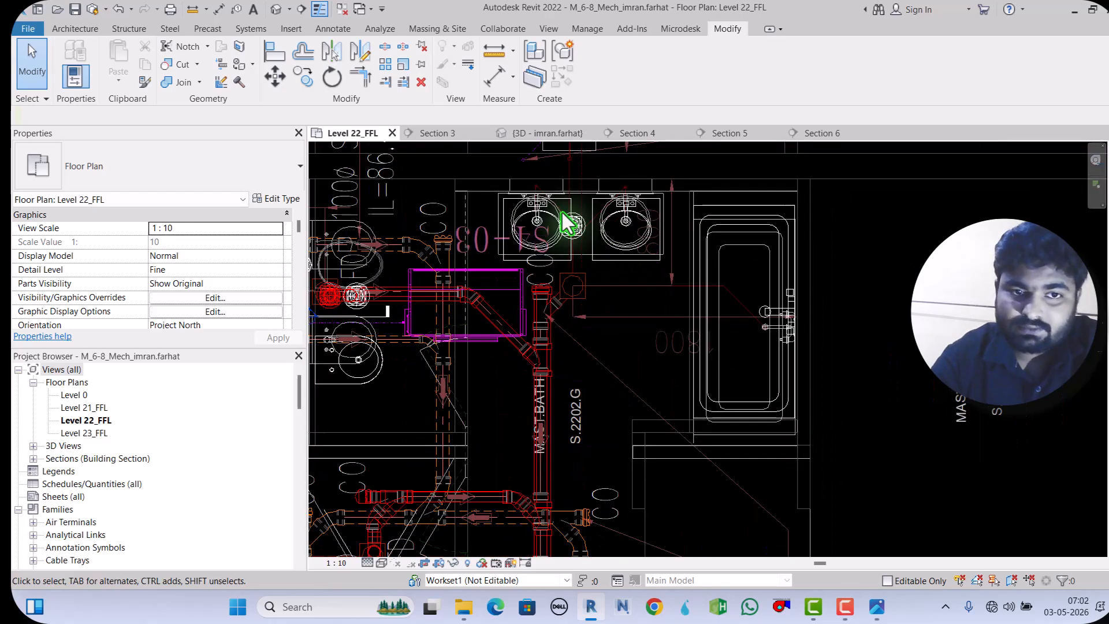
{"action": "scroll", "coordinate": [563, 213], "scroll_direction": "down", "scroll_amount": 2}
{"action": "scroll", "coordinate": [544, 509], "scroll_direction": "up", "scroll_amount": 3}
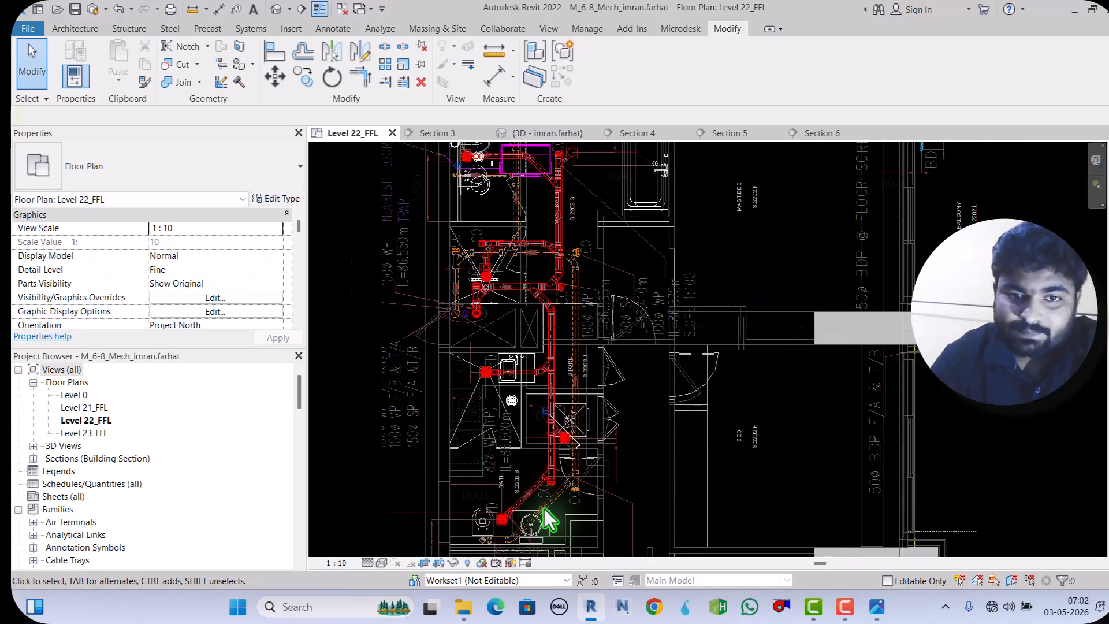
Step: Examine the waste piping in bathroom S.2202.B and around the sink and floor drain in kitchen S.2202.C
{"action": "scroll", "coordinate": [528, 317], "scroll_direction": "down", "scroll_amount": 2}
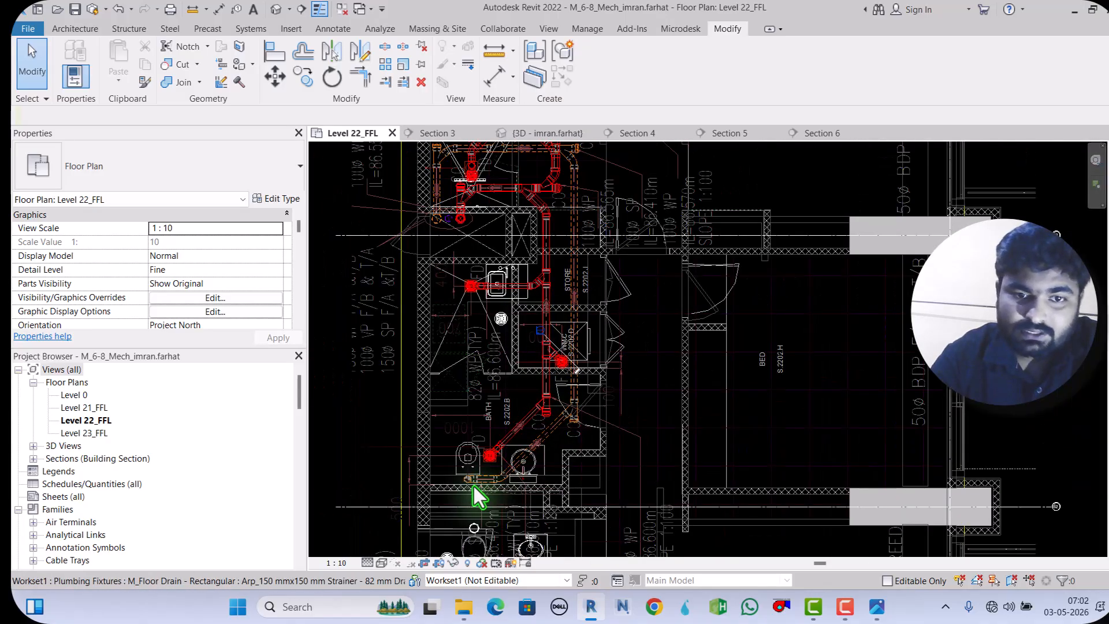
{"action": "scroll", "coordinate": [473, 483], "scroll_direction": "down", "scroll_amount": 2}
{"action": "scroll", "coordinate": [505, 362], "scroll_direction": "up", "scroll_amount": 1}
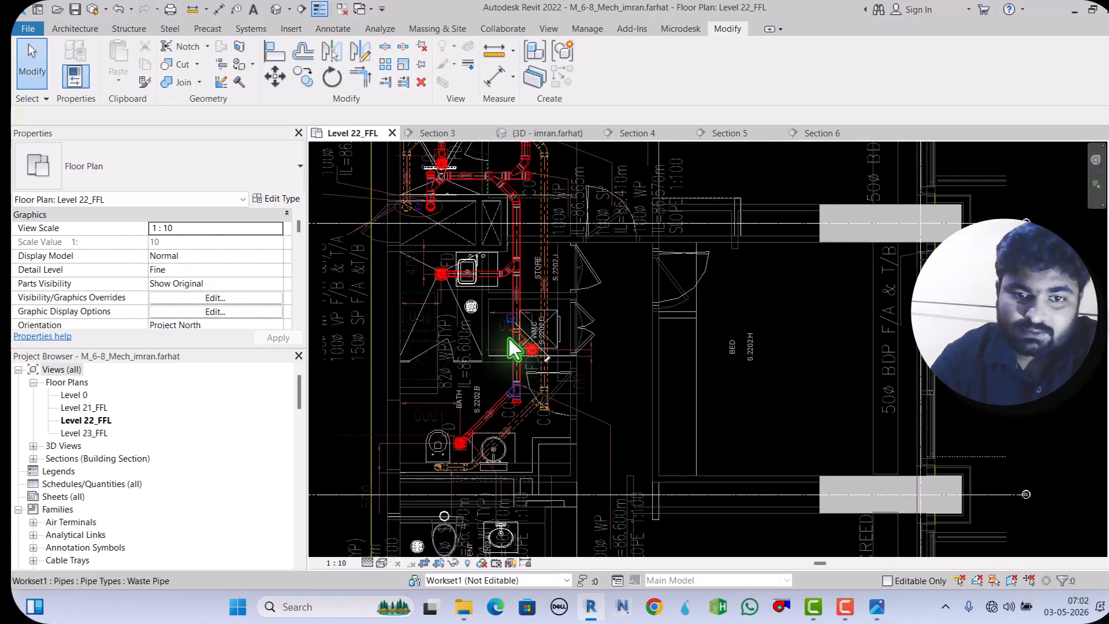
{"action": "scroll", "coordinate": [519, 321], "scroll_direction": "down", "scroll_amount": 1}
{"action": "scroll", "coordinate": [493, 526], "scroll_direction": "up", "scroll_amount": 5}
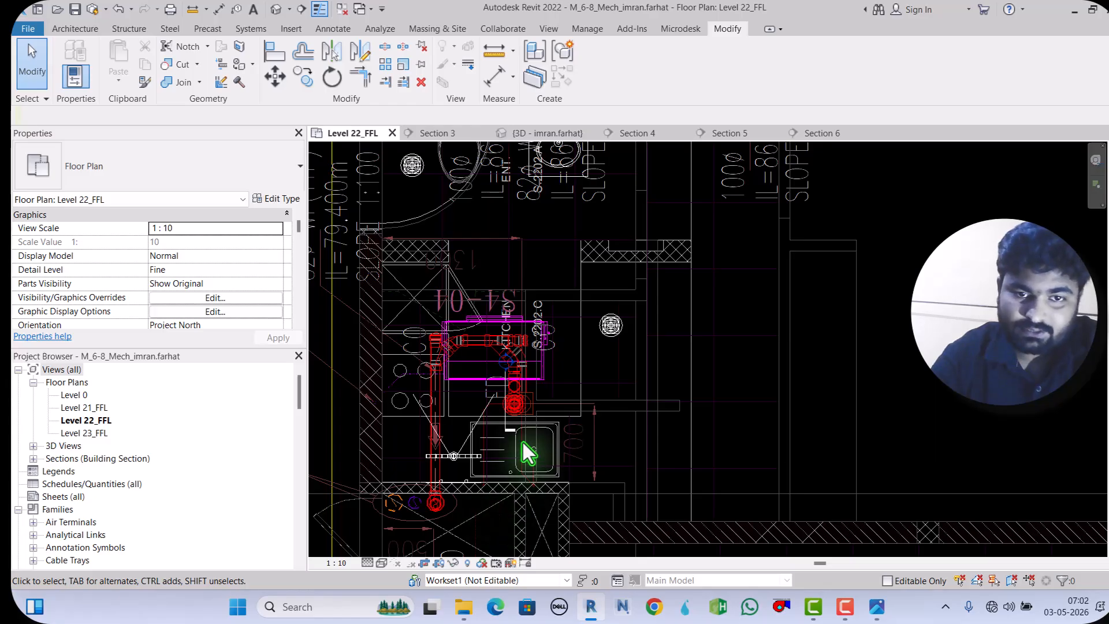
{"action": "scroll", "coordinate": [522, 445], "scroll_direction": "up", "scroll_amount": 2}
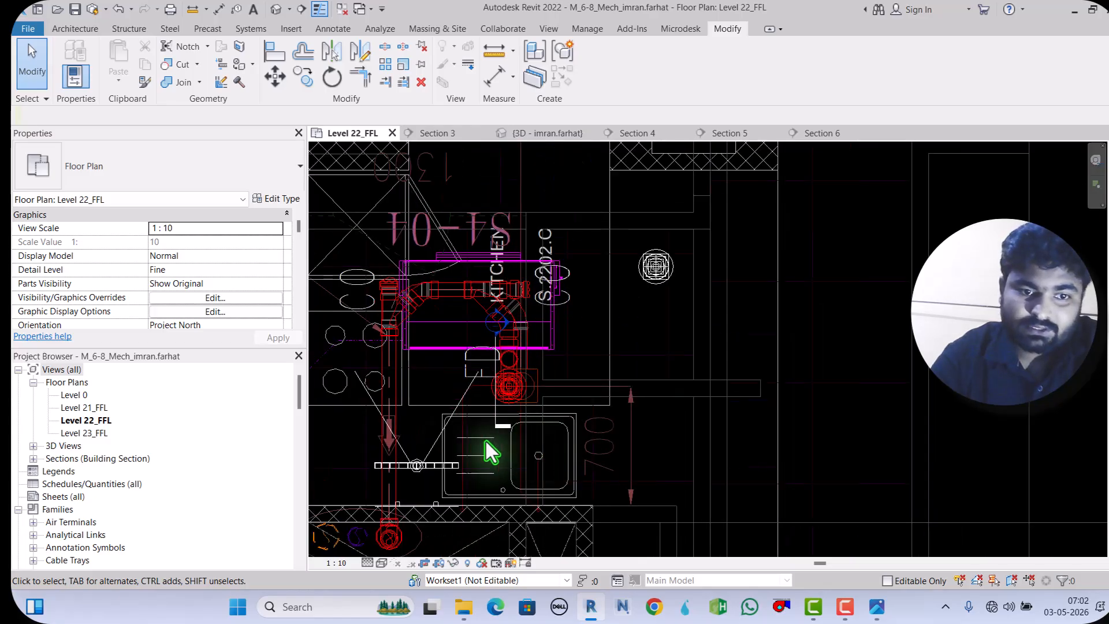
{"action": "scroll", "coordinate": [512, 365], "scroll_direction": "up", "scroll_amount": 1}
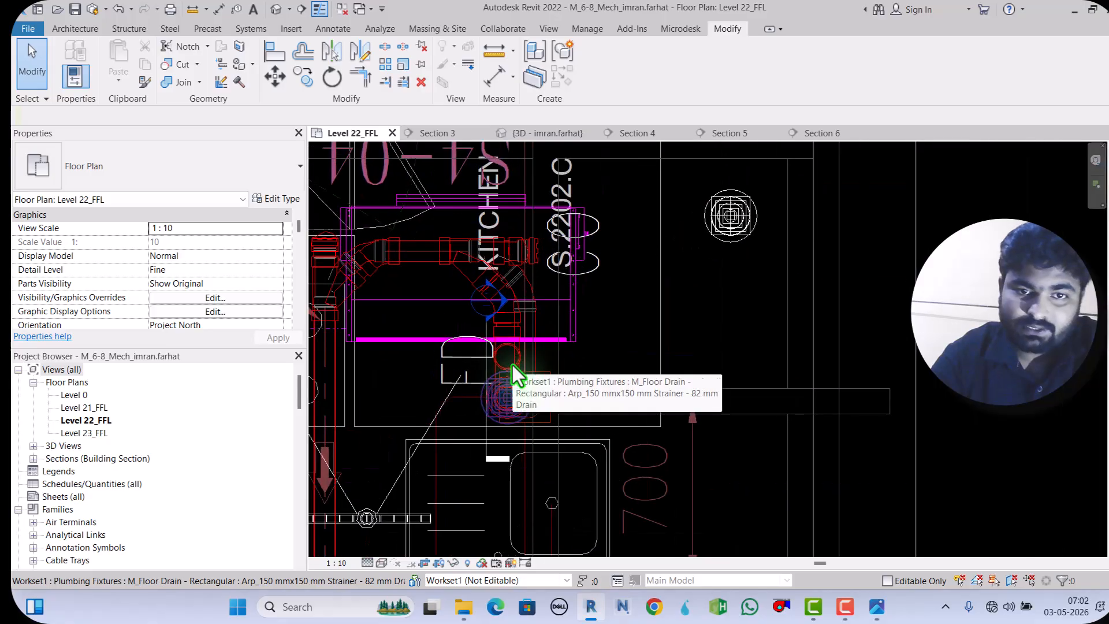
{"action": "scroll", "coordinate": [490, 314], "scroll_direction": "up", "scroll_amount": 2}
{"action": "left_click", "coordinate": [490, 314]}
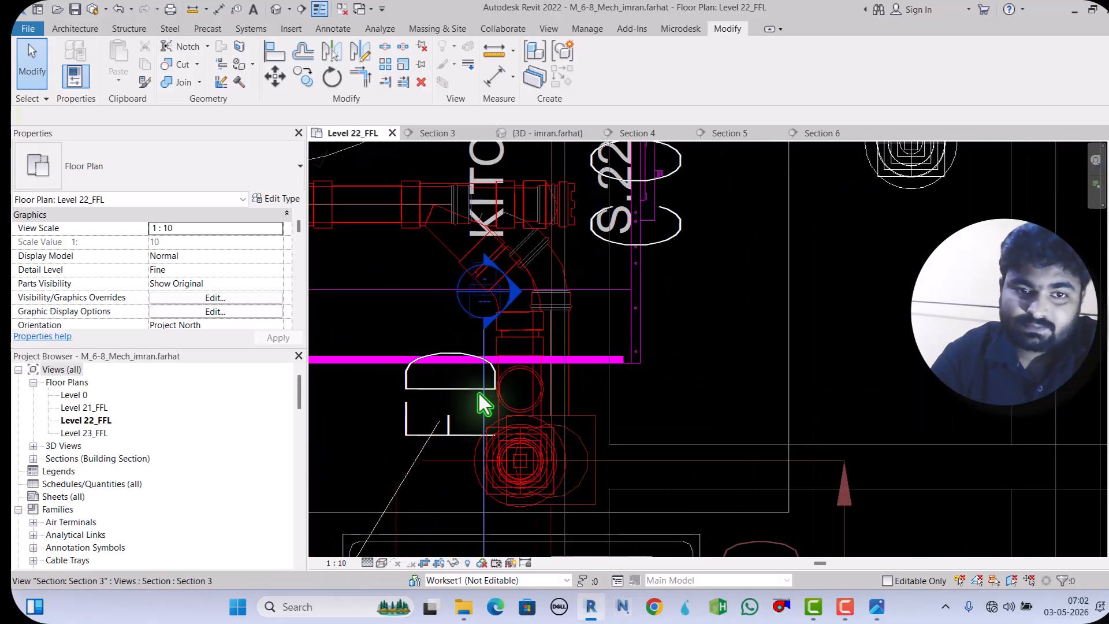
{"action": "right_click", "coordinate": [480, 407]}
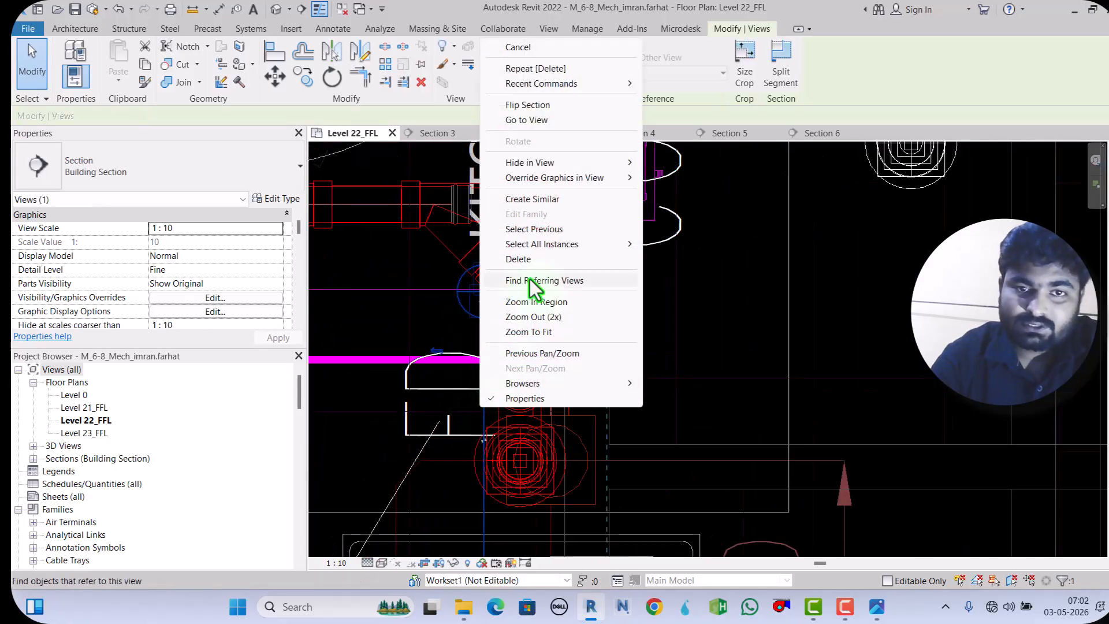
{"action": "mouse_move", "coordinate": [539, 243]}
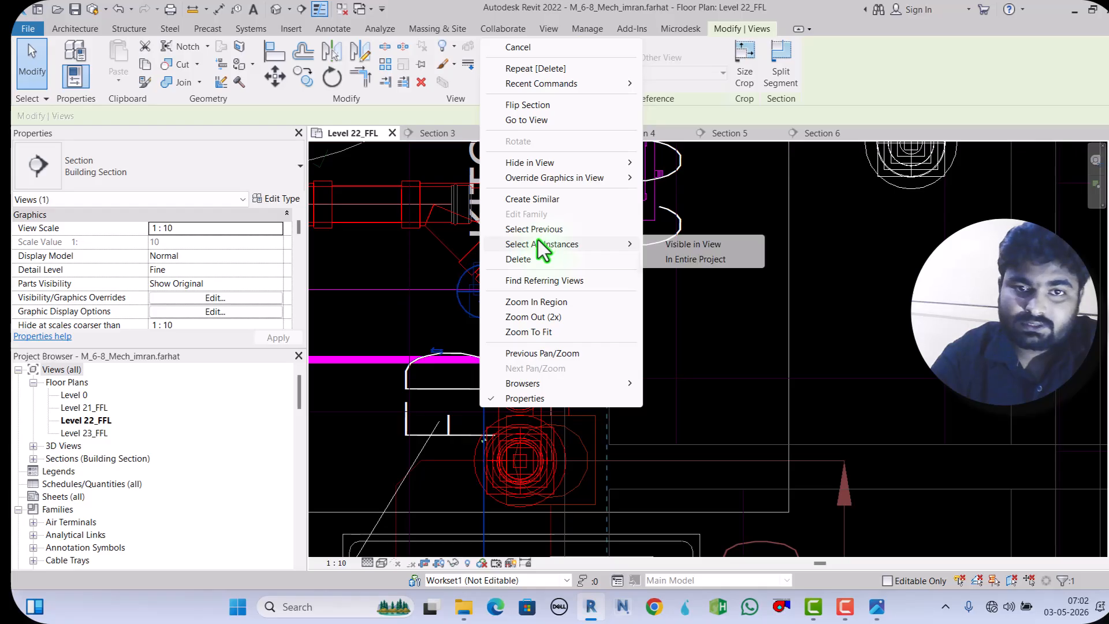
{"action": "left_click", "coordinate": [713, 247]}
{"action": "scroll", "coordinate": [498, 384], "scroll_direction": "down", "scroll_amount": 5}
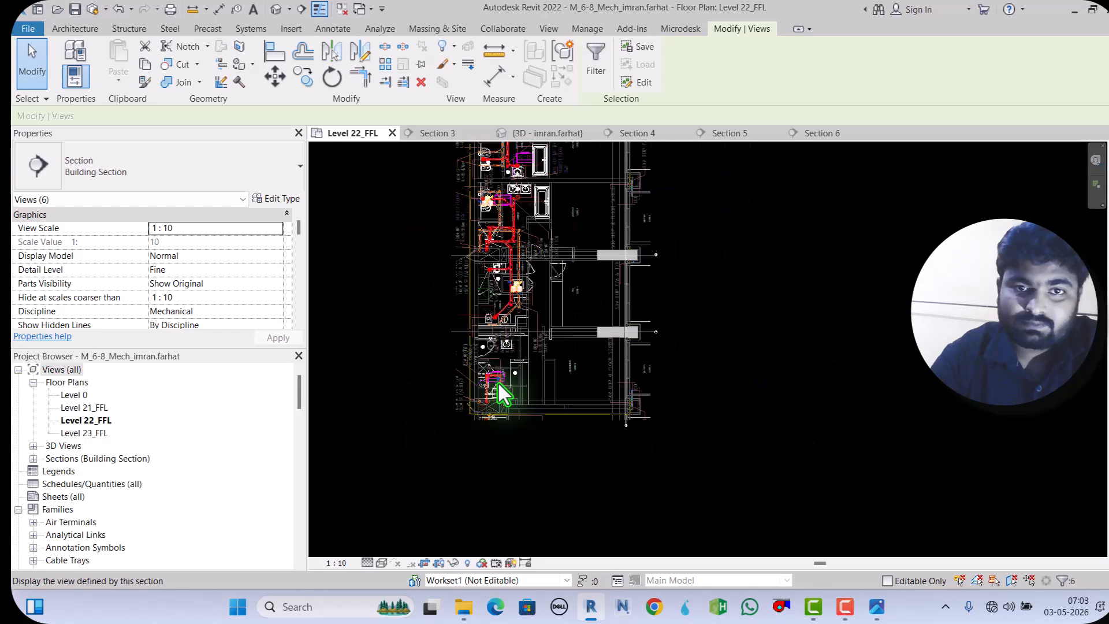
{"action": "scroll", "coordinate": [498, 384], "scroll_direction": "up", "scroll_amount": 5}
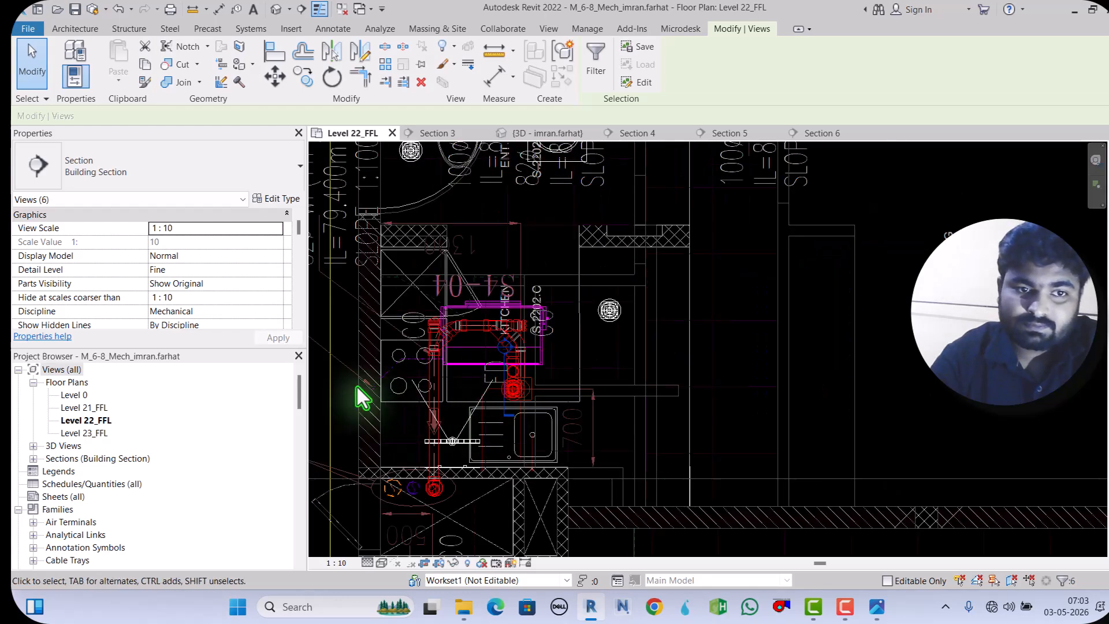
{"action": "left_click", "coordinate": [318, 392]}
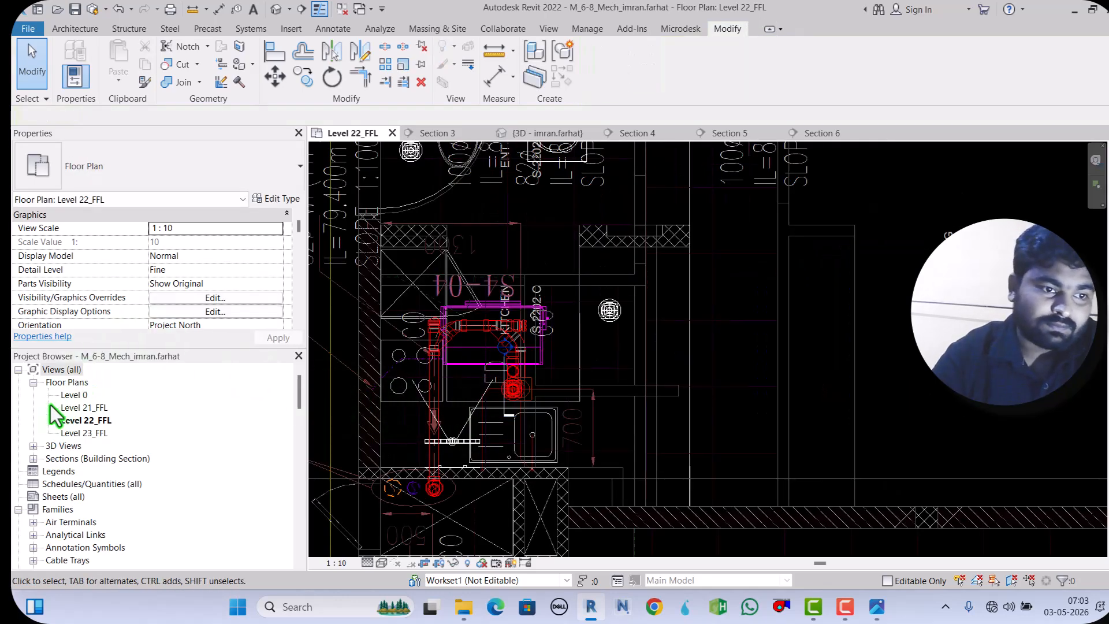
Step: Delete the six building section views, Section 1 through Section 6, from the project
{"action": "left_click", "coordinate": [33, 459]}
{"action": "left_click", "coordinate": [77, 471]}
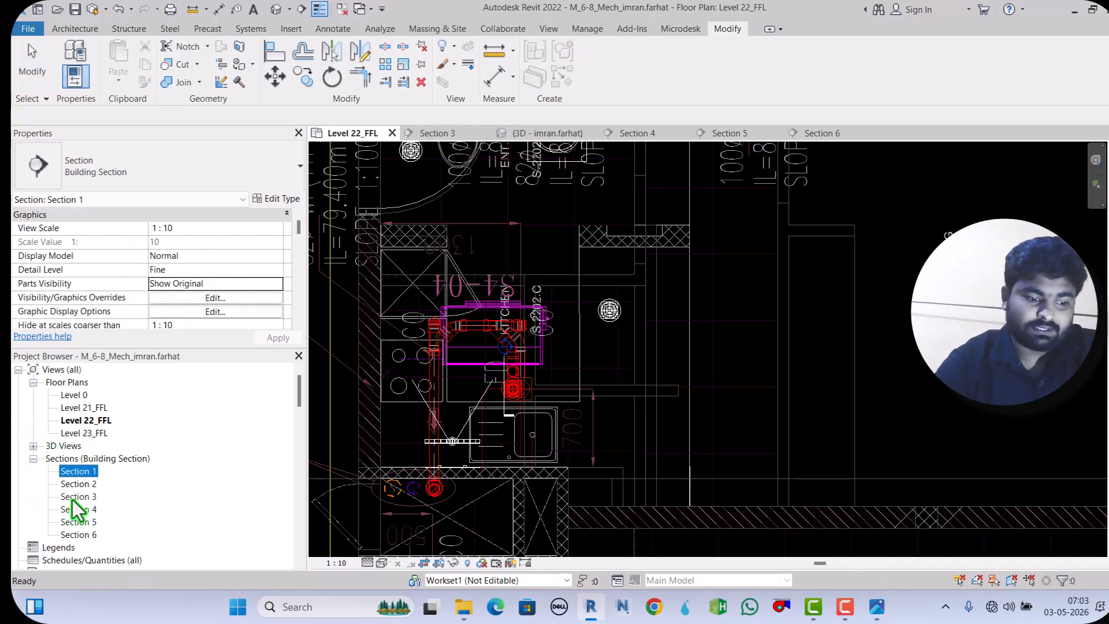
{"action": "left_click", "coordinate": [78, 535], "text": "shift"}
{"action": "right_click", "coordinate": [81, 534]}
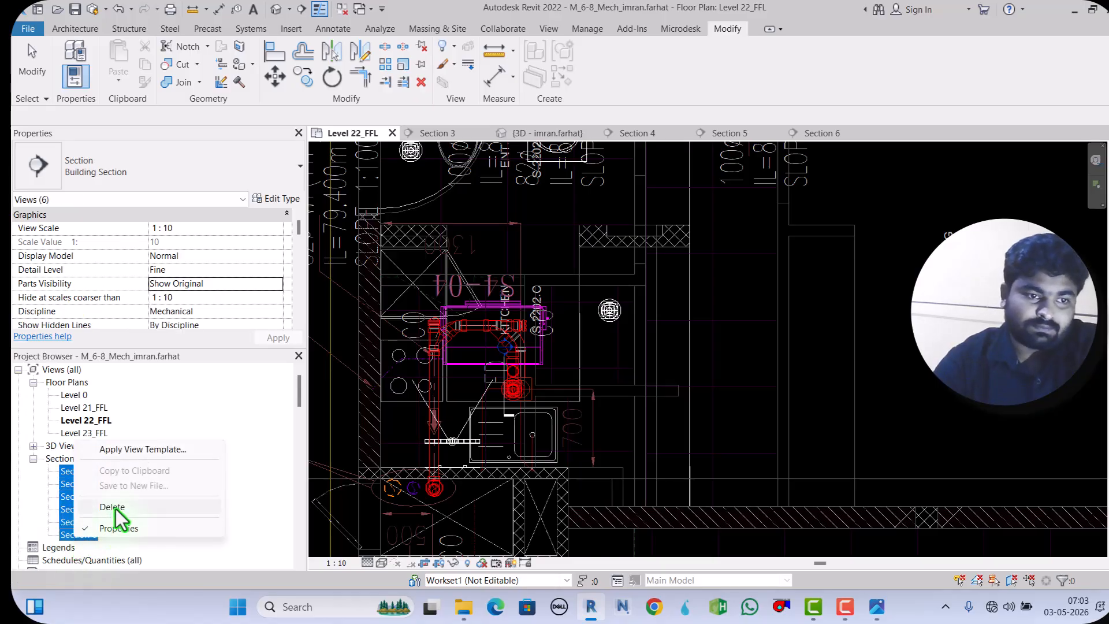
{"action": "left_click", "coordinate": [116, 509]}
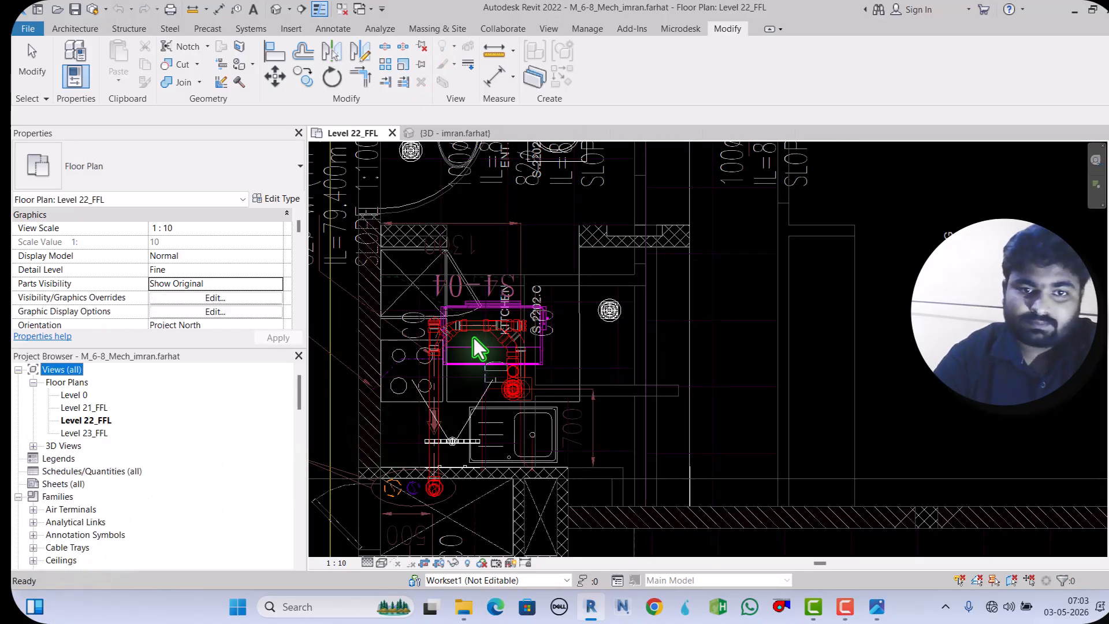
Step: Set the visual style of the Level 22_FFL floor plan to Shaded
{"action": "scroll", "coordinate": [501, 365], "scroll_direction": "up", "scroll_amount": 2}
{"action": "scroll", "coordinate": [502, 310], "scroll_direction": "up", "scroll_amount": 4}
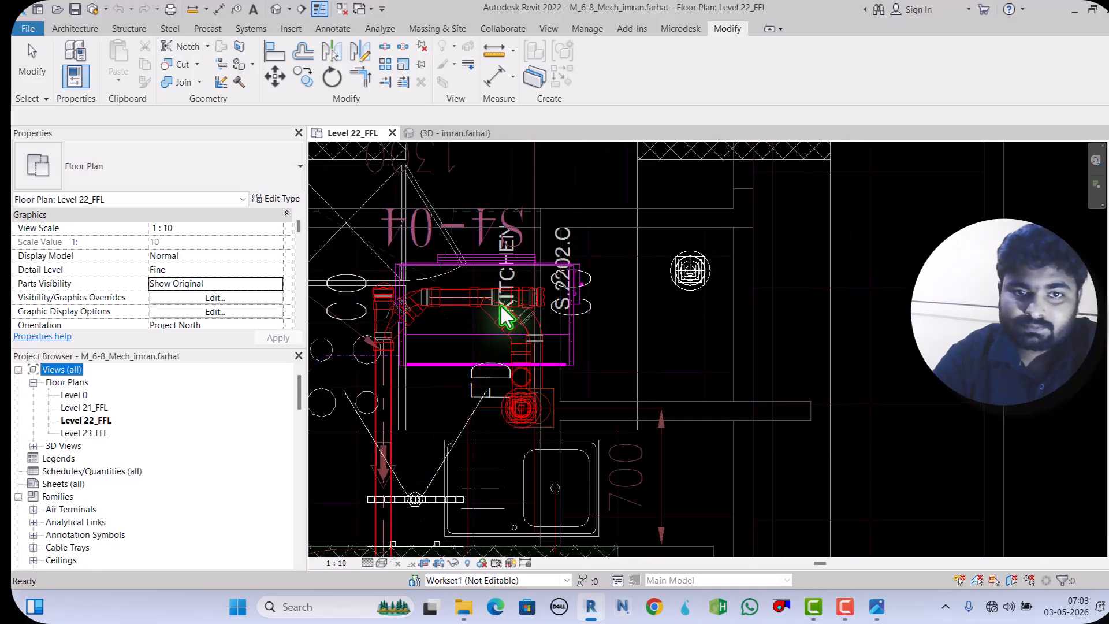
{"action": "left_click", "coordinate": [381, 561]}
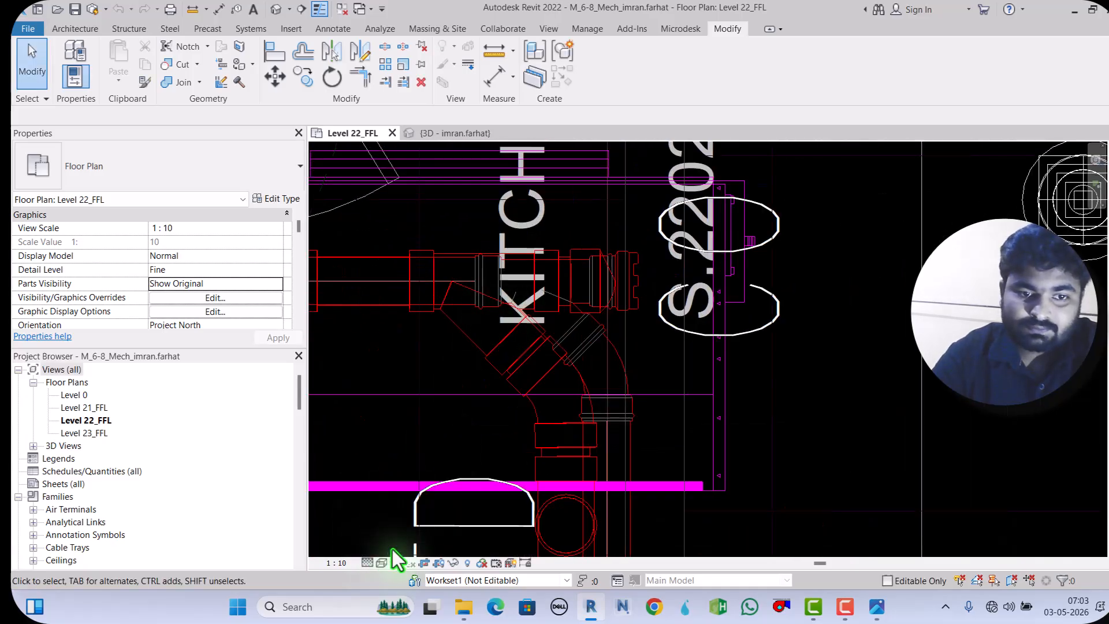
{"action": "left_click", "coordinate": [382, 562]}
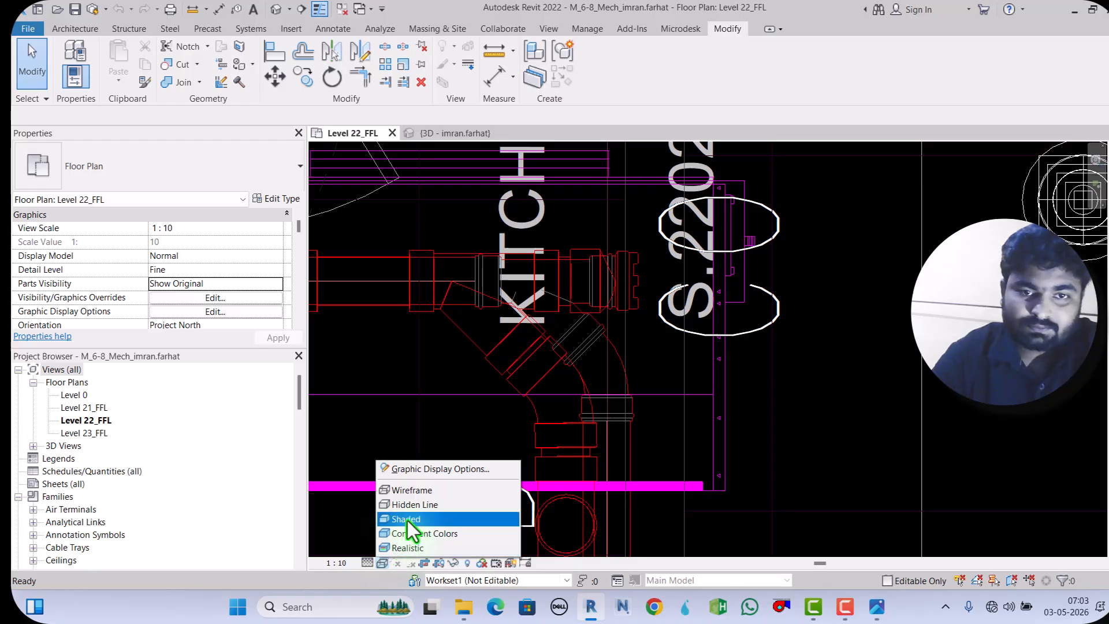
{"action": "left_click", "coordinate": [408, 520]}
{"action": "scroll", "coordinate": [579, 375], "scroll_direction": "down", "scroll_amount": 3}
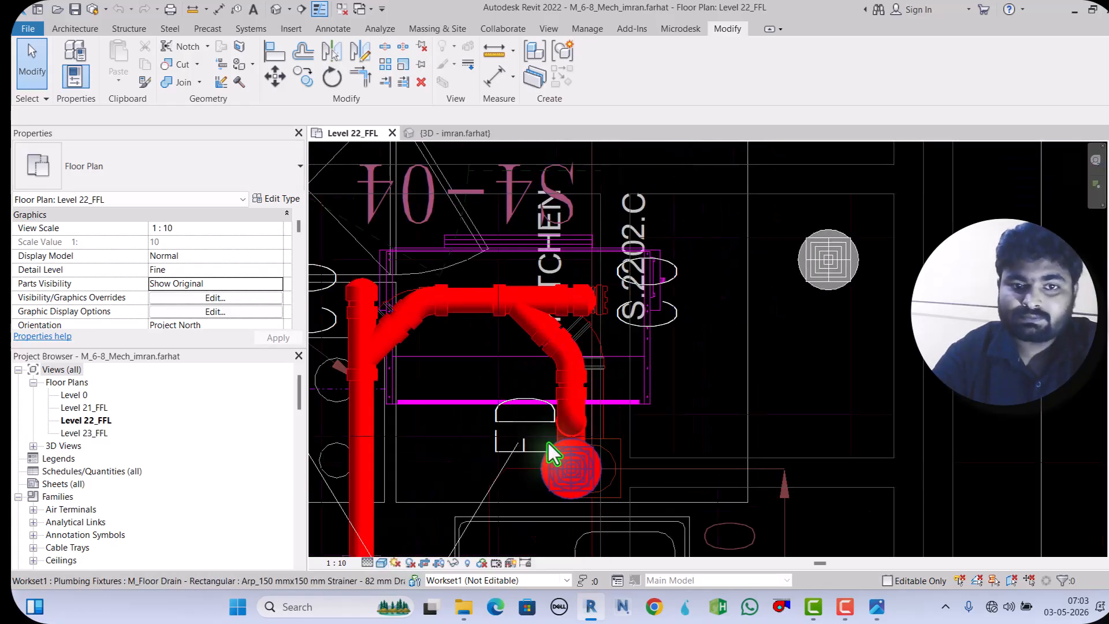
{"action": "scroll", "coordinate": [549, 442], "scroll_direction": "down", "scroll_amount": 2}
{"action": "scroll", "coordinate": [549, 442], "scroll_direction": "down", "scroll_amount": 5}
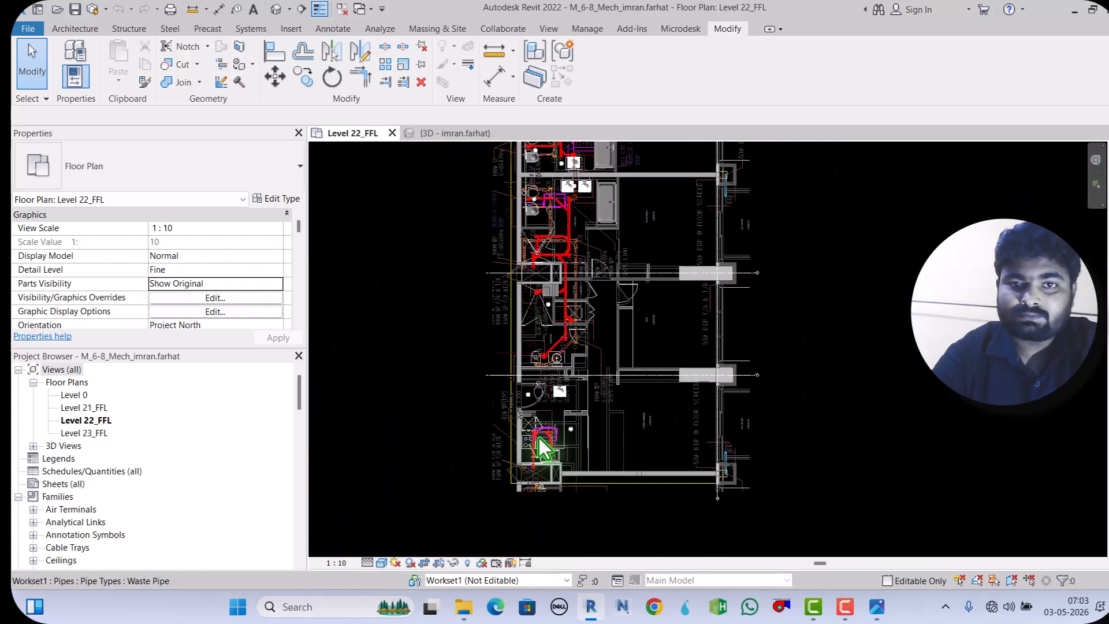
Step: Open the 3D view and turn off its section box to show the whole model
{"action": "left_click", "coordinate": [460, 139]}
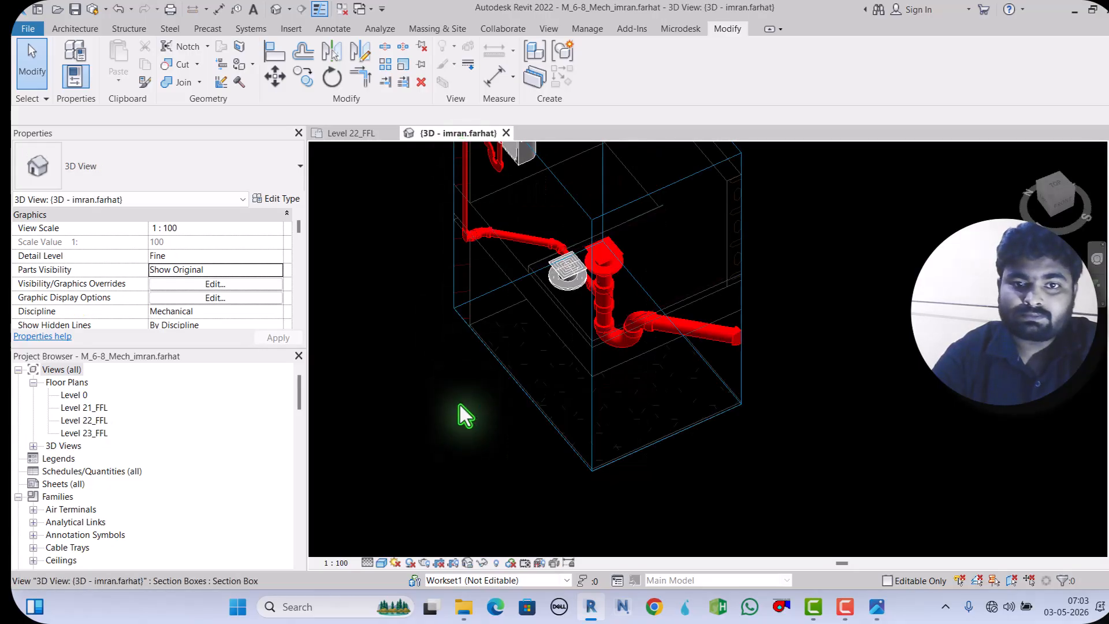
{"action": "scroll", "coordinate": [468, 422], "scroll_direction": "down", "scroll_amount": 3}
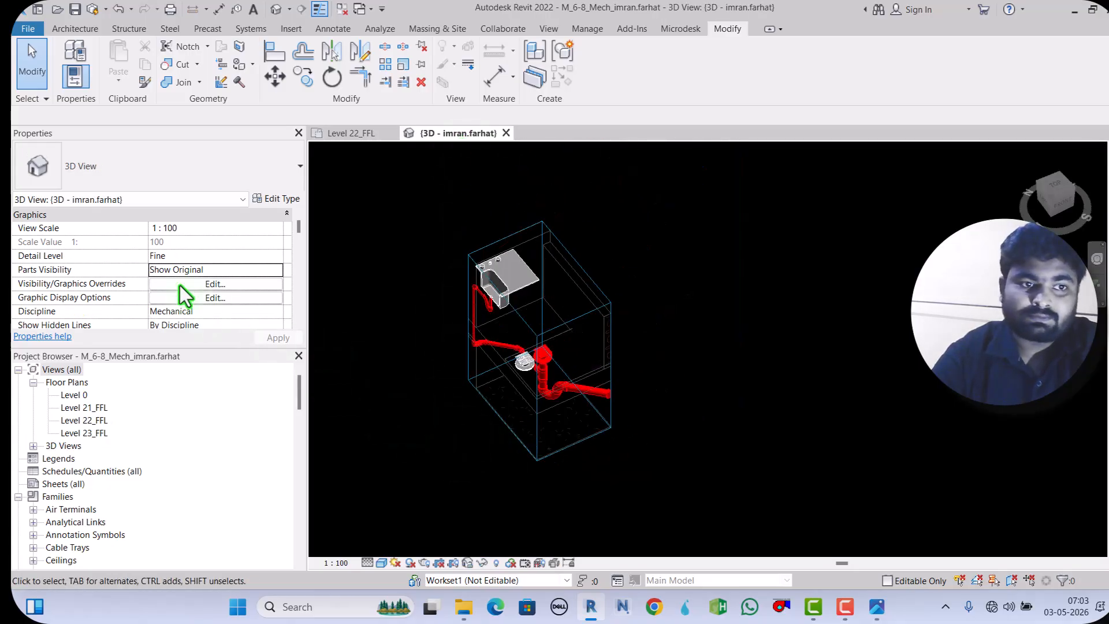
{"action": "scroll", "coordinate": [180, 285], "scroll_direction": "down", "scroll_amount": 6}
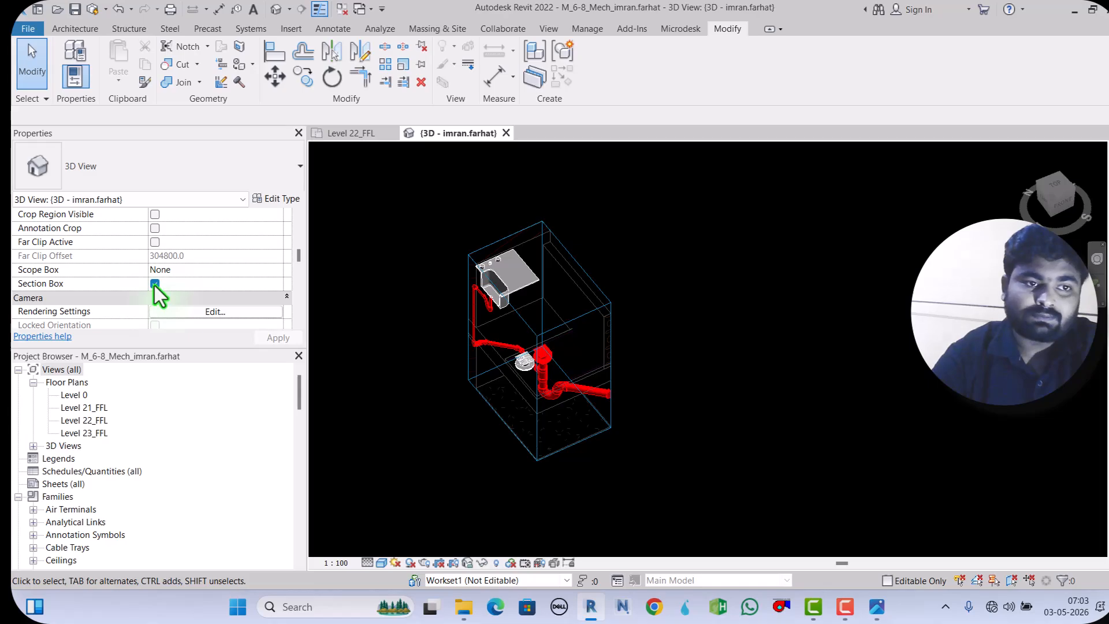
{"action": "left_click", "coordinate": [154, 284]}
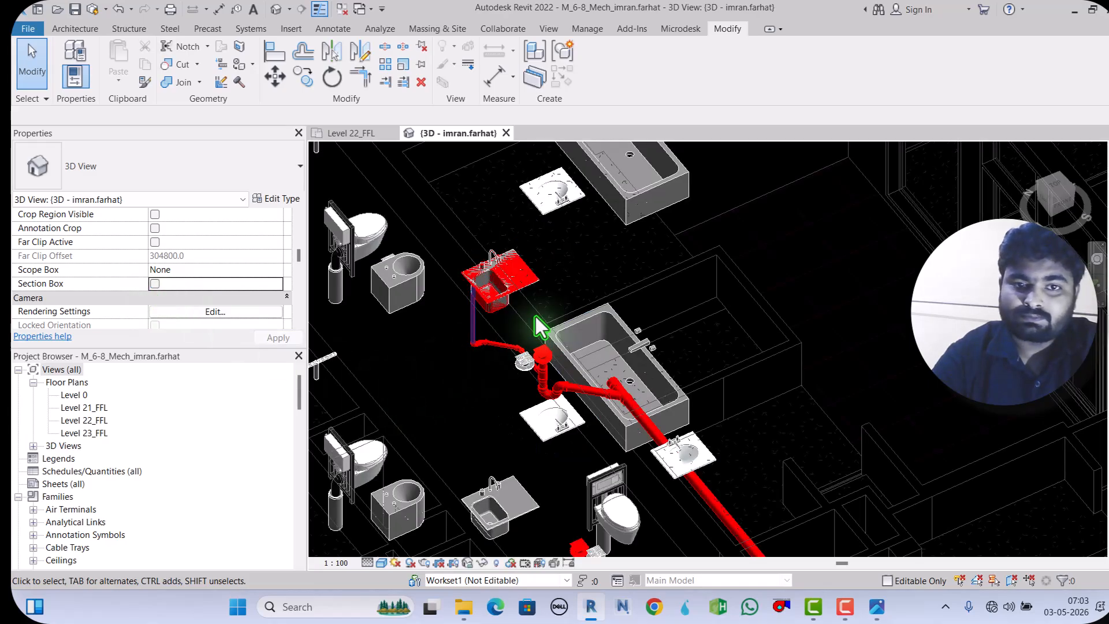
{"action": "scroll", "coordinate": [535, 317], "scroll_direction": "down", "scroll_amount": 5}
{"action": "scroll", "coordinate": [501, 262], "scroll_direction": "up", "scroll_amount": 3}
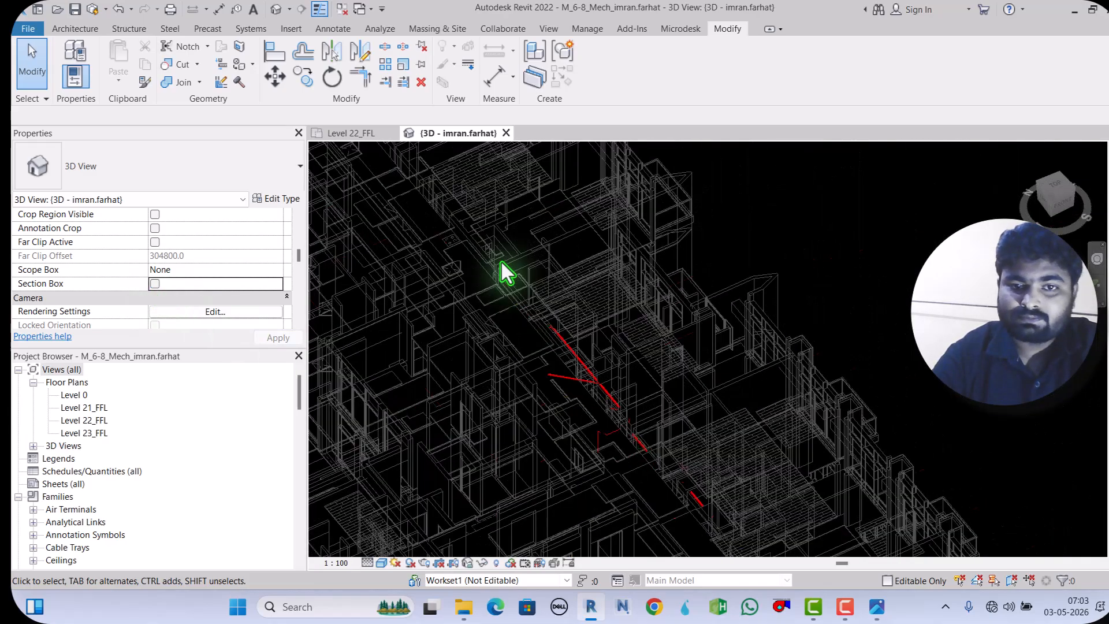
{"action": "scroll", "coordinate": [590, 407], "scroll_direction": "up", "scroll_amount": 2}
{"action": "scroll", "coordinate": [591, 406], "scroll_direction": "up", "scroll_amount": 1}
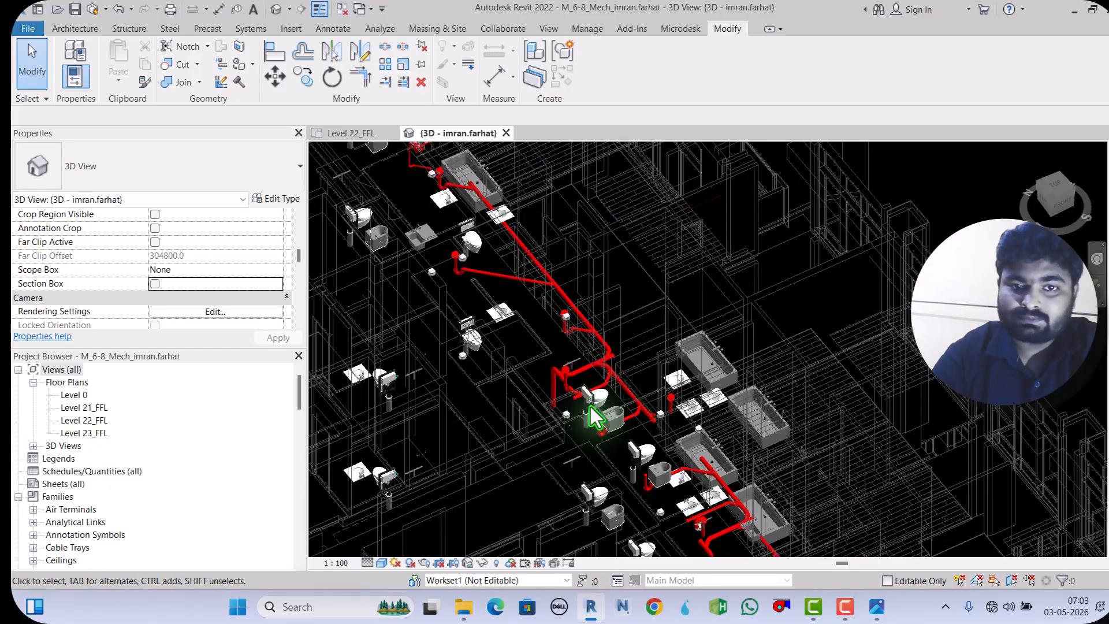
Step: Hide the ARCH.rvt and STR.rvt Revit links in the 3D view
{"action": "left_click", "coordinate": [549, 29]}
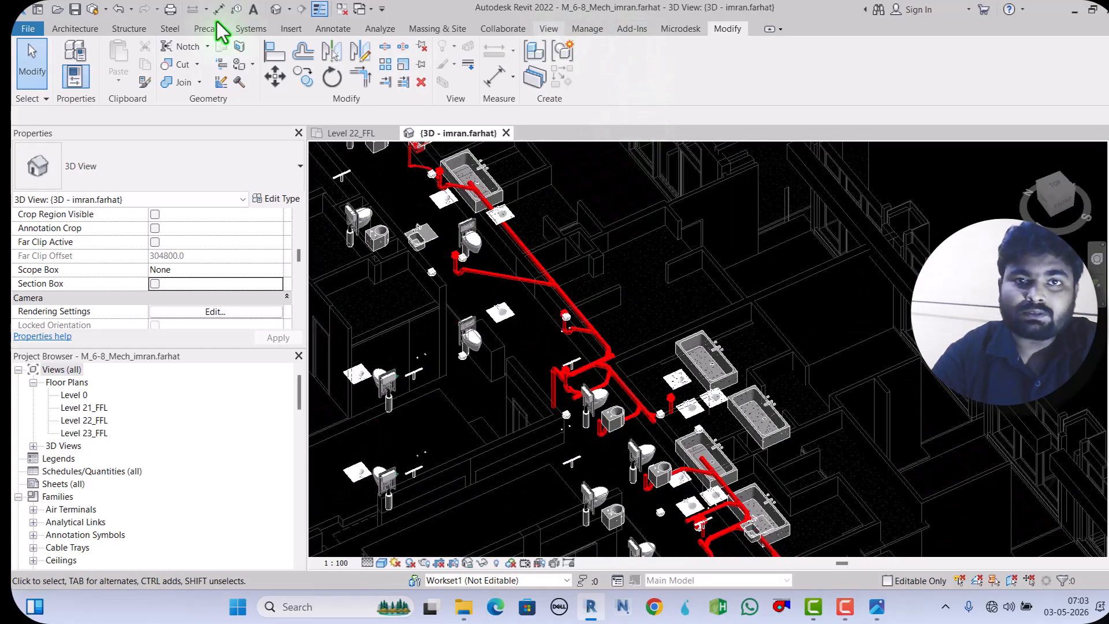
{"action": "left_click", "coordinate": [157, 47]}
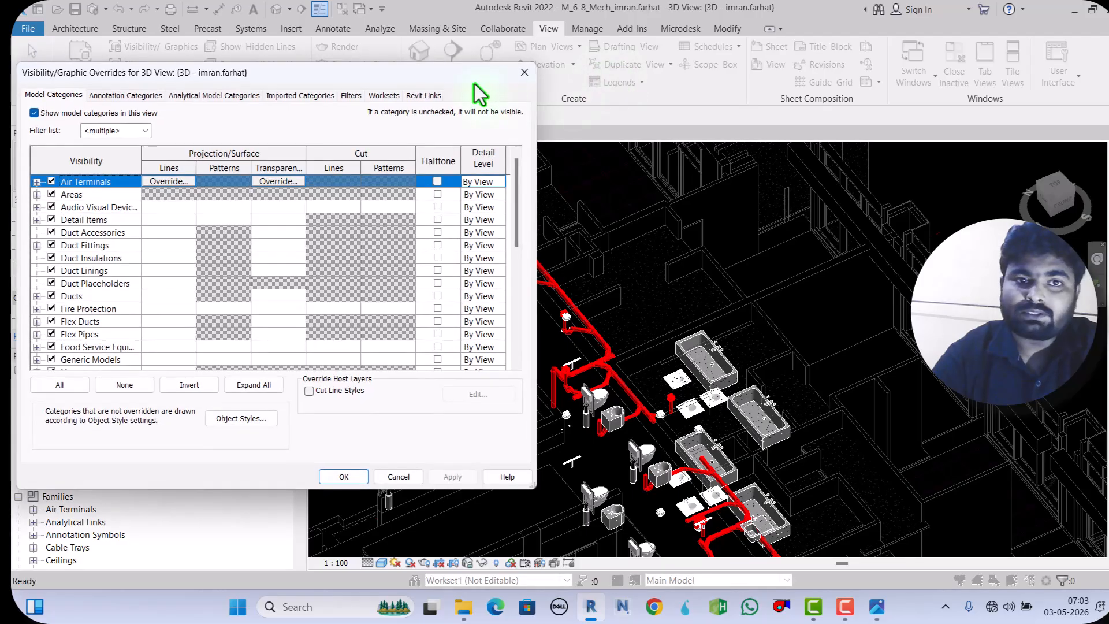
{"action": "left_click", "coordinate": [424, 96]}
{"action": "left_click", "coordinate": [50, 158]}
{"action": "left_click", "coordinate": [50, 171]}
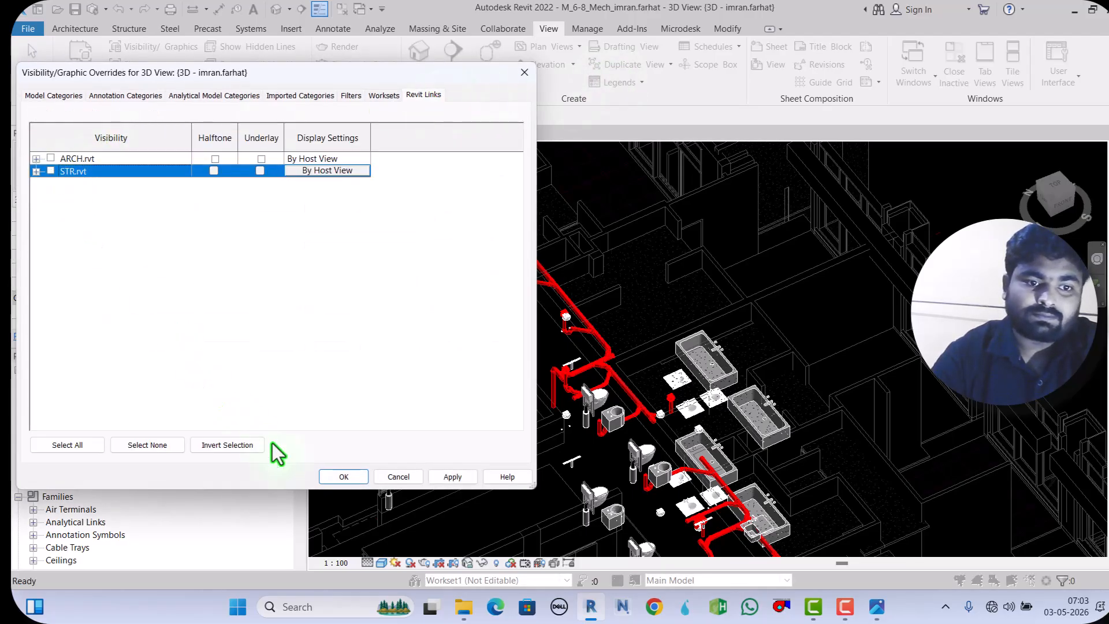
{"action": "left_click", "coordinate": [339, 480]}
Step: Set the visual style of the 3D view to Shaded
{"action": "scroll", "coordinate": [630, 370], "scroll_direction": "up", "scroll_amount": 5}
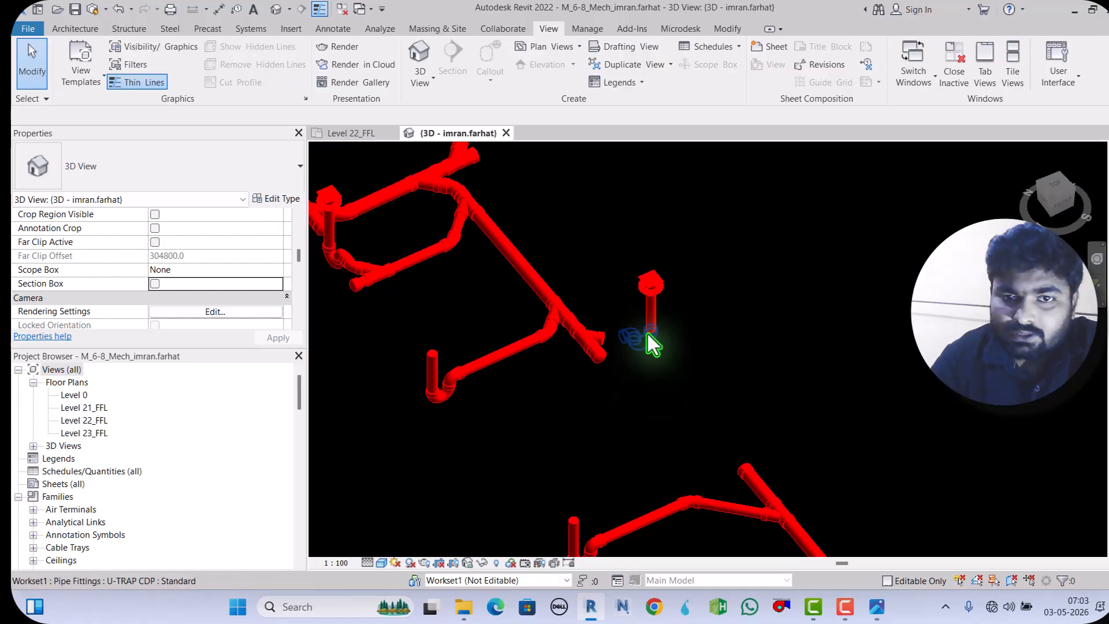
{"action": "scroll", "coordinate": [644, 336], "scroll_direction": "up", "scroll_amount": 3}
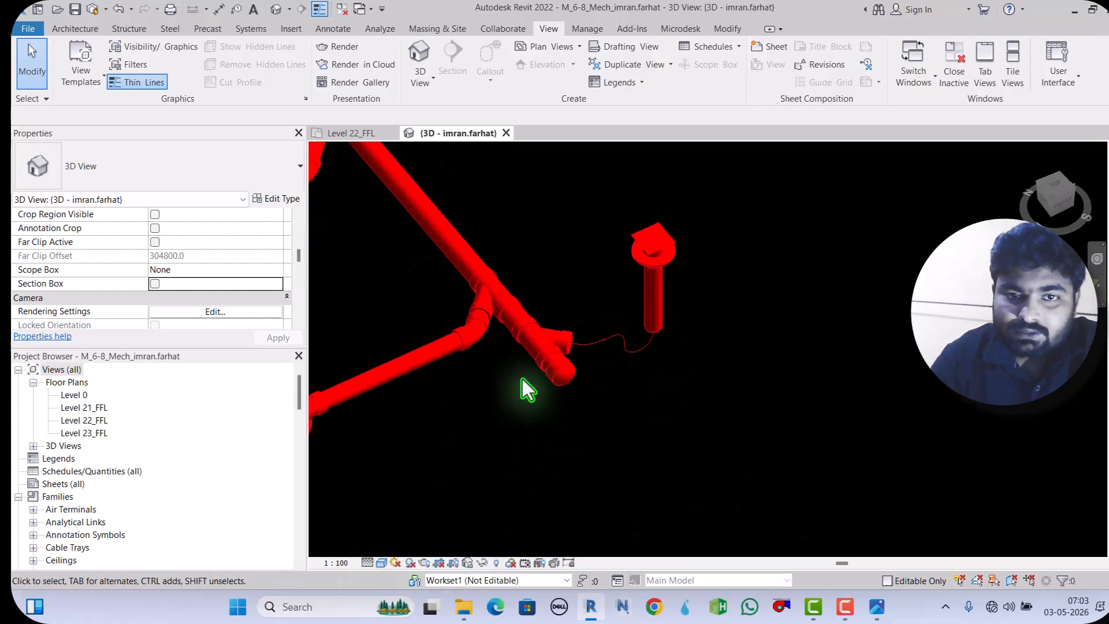
{"action": "left_click", "coordinate": [382, 563]}
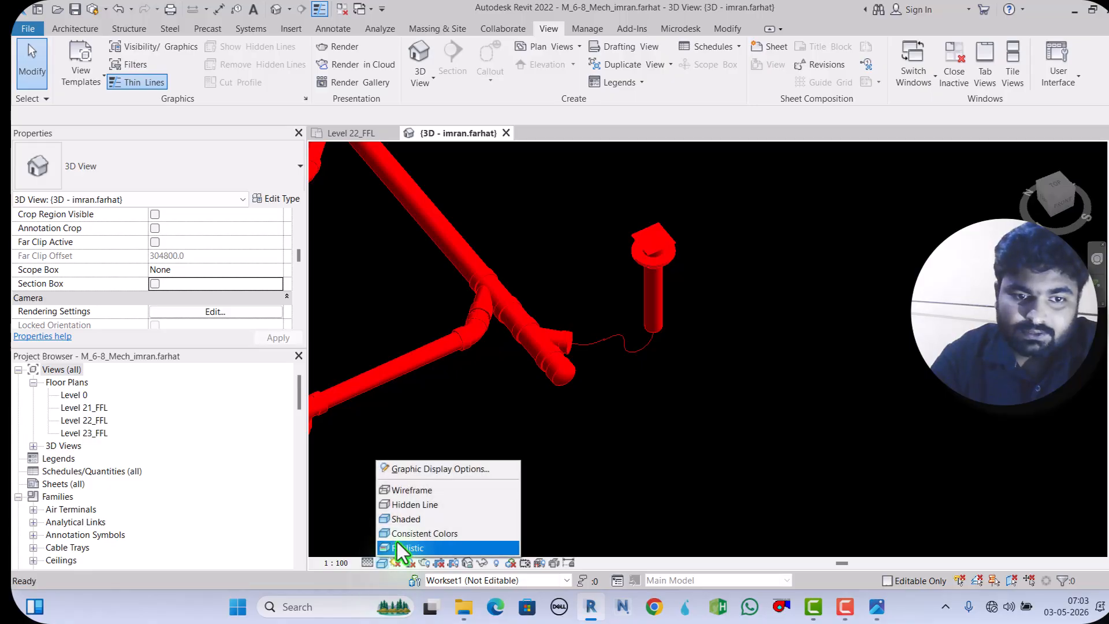
{"action": "left_click", "coordinate": [417, 518]}
Step: Examine the full extent of the waste pipe runs in 3D and look through the 3D view's properties
{"action": "scroll", "coordinate": [566, 348], "scroll_direction": "down", "scroll_amount": 6}
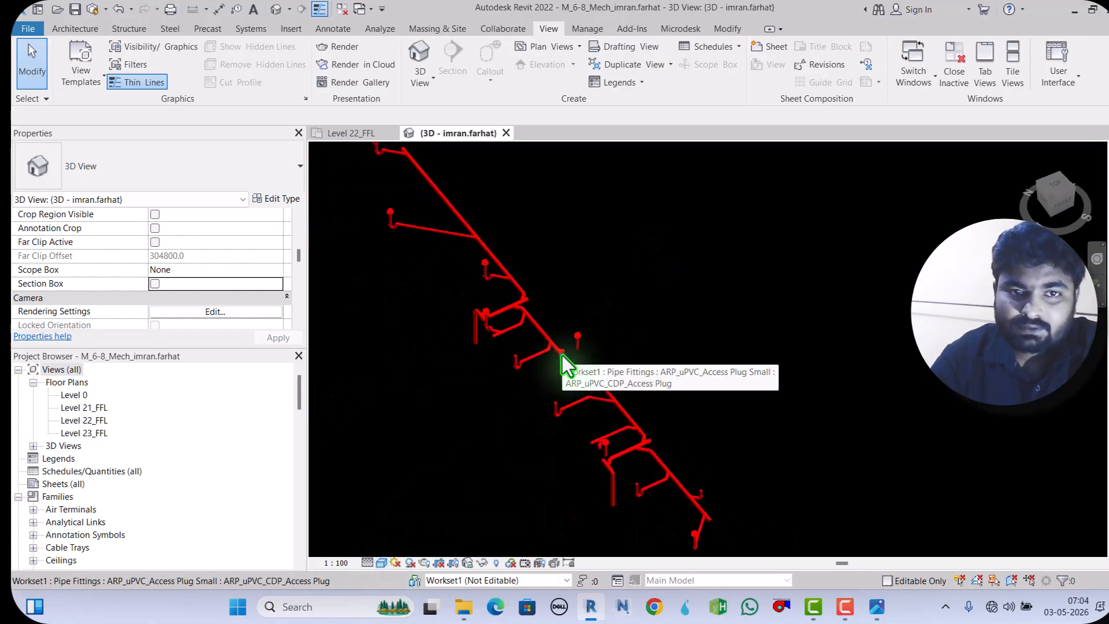
{"action": "scroll", "coordinate": [499, 321], "scroll_direction": "down", "scroll_amount": 2}
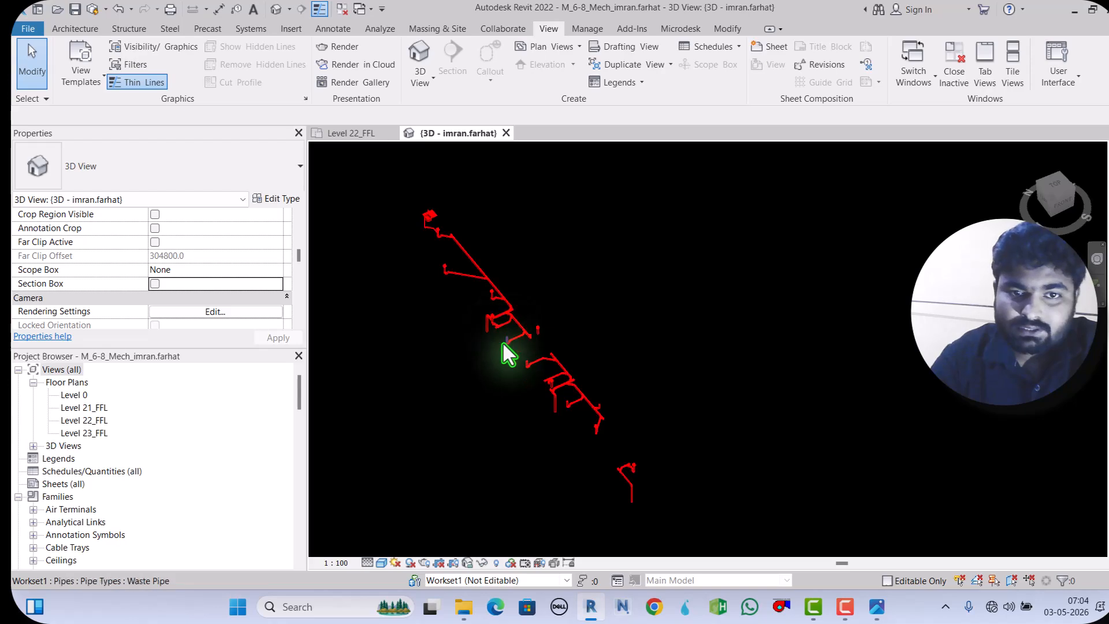
{"action": "scroll", "coordinate": [508, 352], "scroll_direction": "up", "scroll_amount": 5}
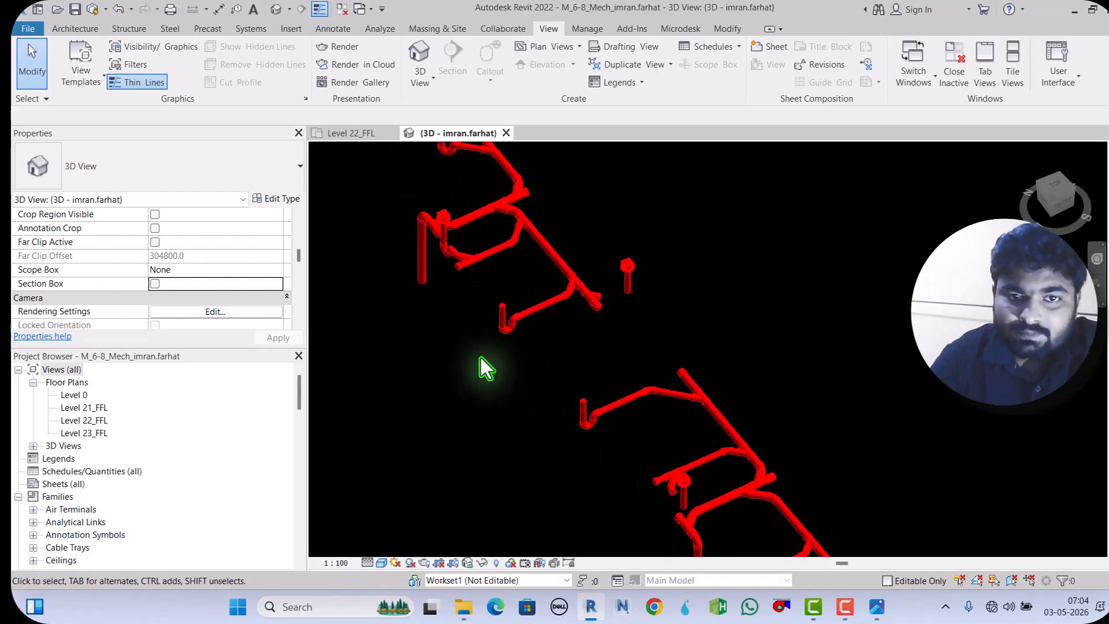
{"action": "scroll", "coordinate": [488, 312], "scroll_direction": "down", "scroll_amount": 2}
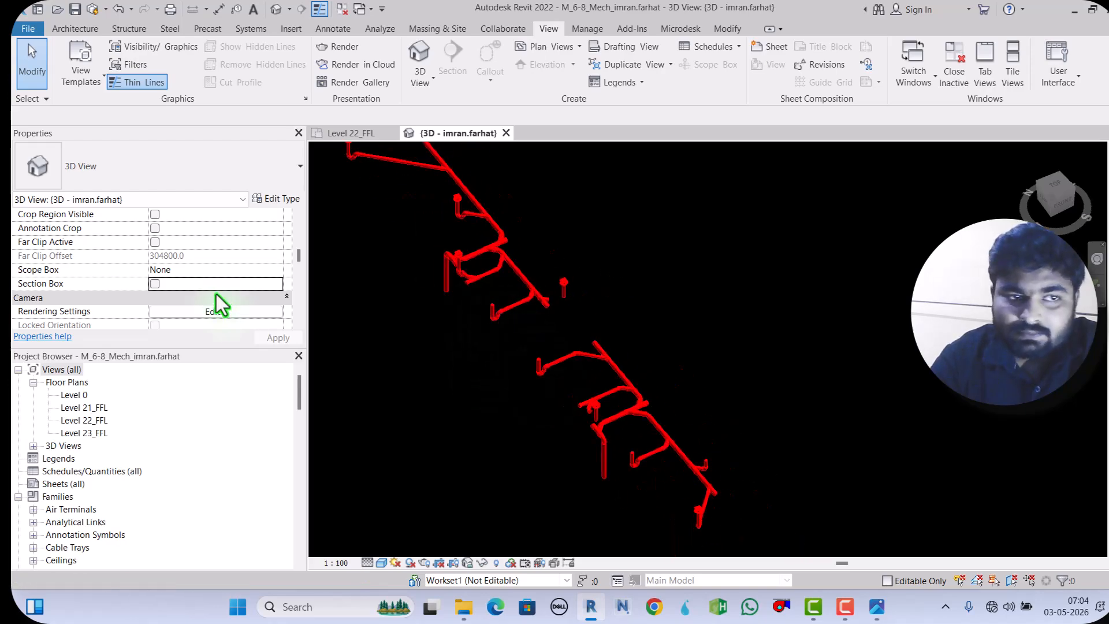
{"action": "scroll", "coordinate": [196, 278], "scroll_direction": "down", "scroll_amount": 3}
{"action": "scroll", "coordinate": [166, 274], "scroll_direction": "down", "scroll_amount": 5}
{"action": "scroll", "coordinate": [166, 279], "scroll_direction": "up", "scroll_amount": 4}
{"action": "scroll", "coordinate": [167, 283], "scroll_direction": "up", "scroll_amount": 6}
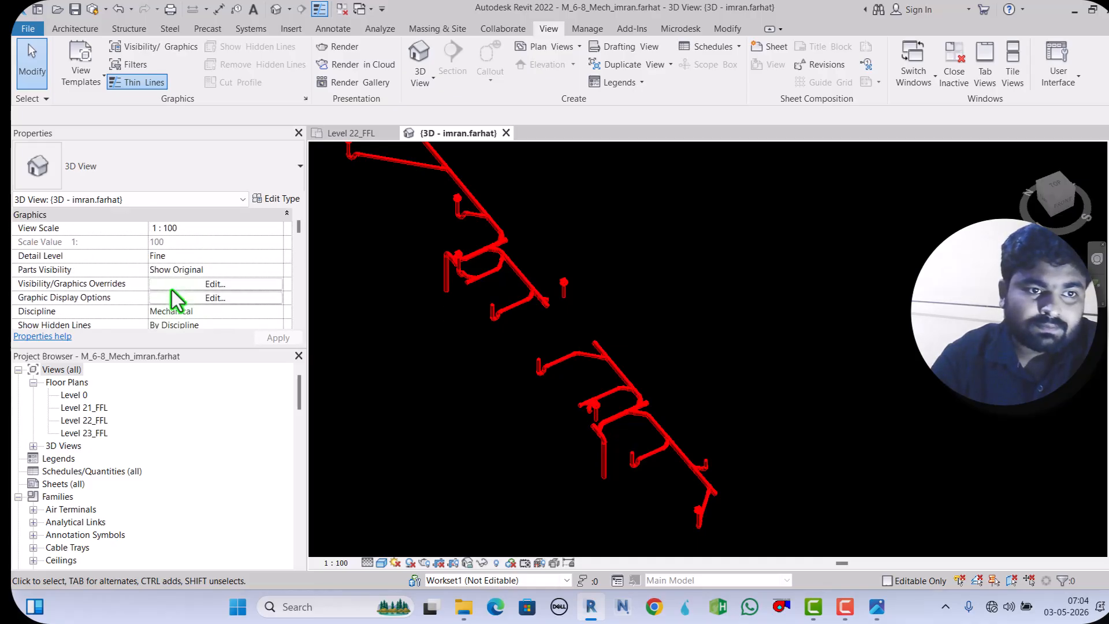
{"action": "scroll", "coordinate": [172, 290], "scroll_direction": "down", "scroll_amount": 3}
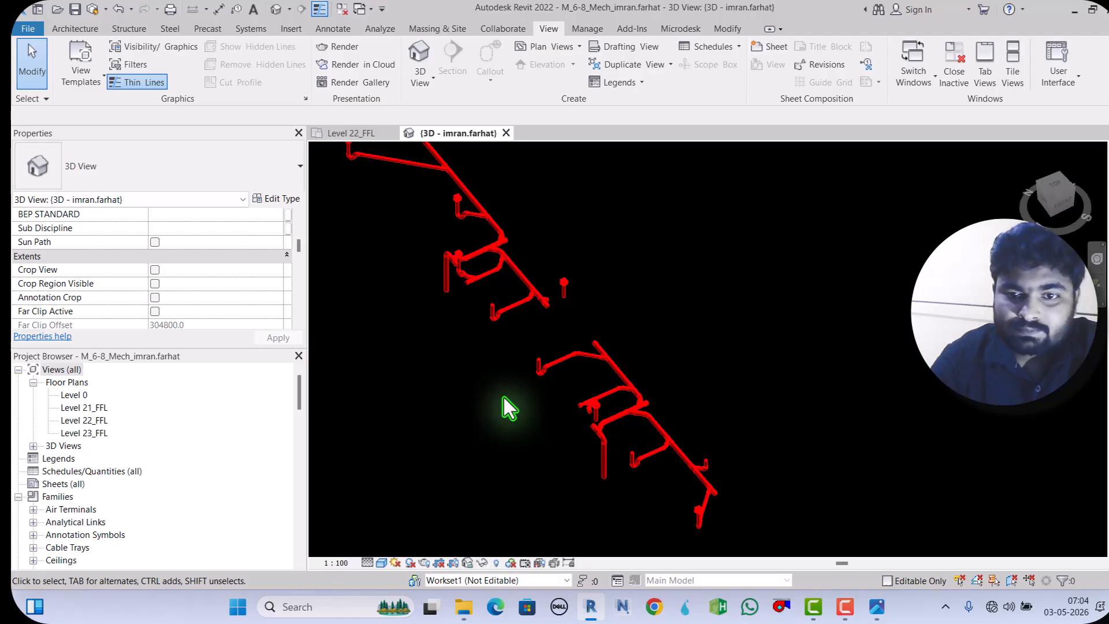
{"action": "scroll", "coordinate": [621, 426], "scroll_direction": "up", "scroll_amount": 3}
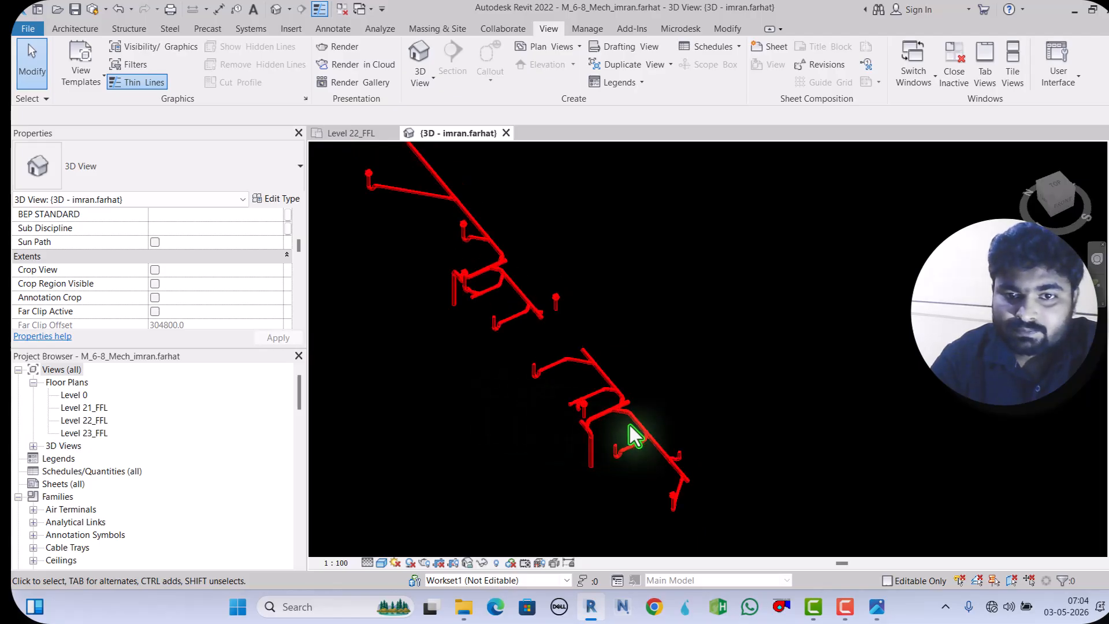
{"action": "scroll", "coordinate": [671, 456], "scroll_direction": "down", "scroll_amount": 5}
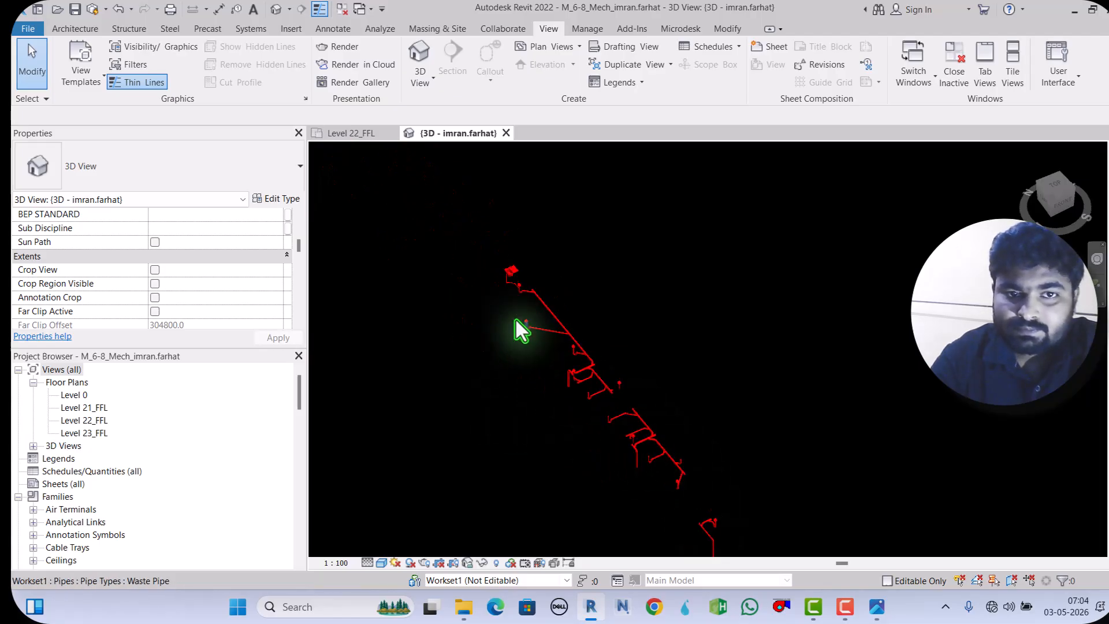
Step: Examine in 3D the kitchen sink's waste connection to its floor drain and the separate floor drain branch at the far end
{"action": "scroll", "coordinate": [505, 275], "scroll_direction": "up", "scroll_amount": 5}
{"action": "scroll", "coordinate": [505, 275], "scroll_direction": "up", "scroll_amount": 5}
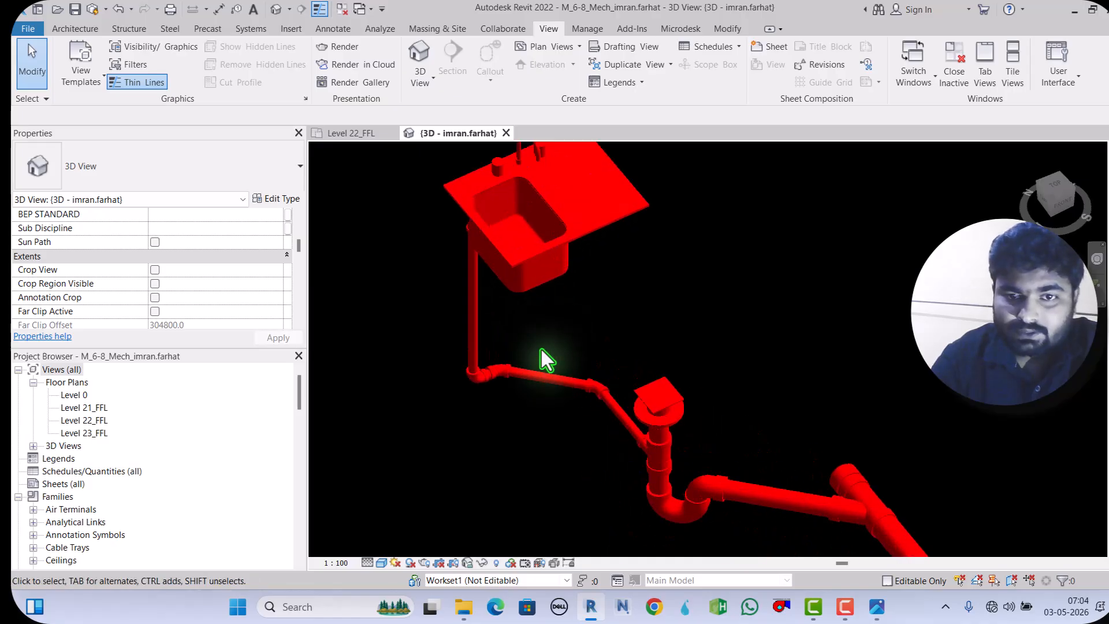
{"action": "scroll", "coordinate": [542, 417], "scroll_direction": "down", "scroll_amount": 3}
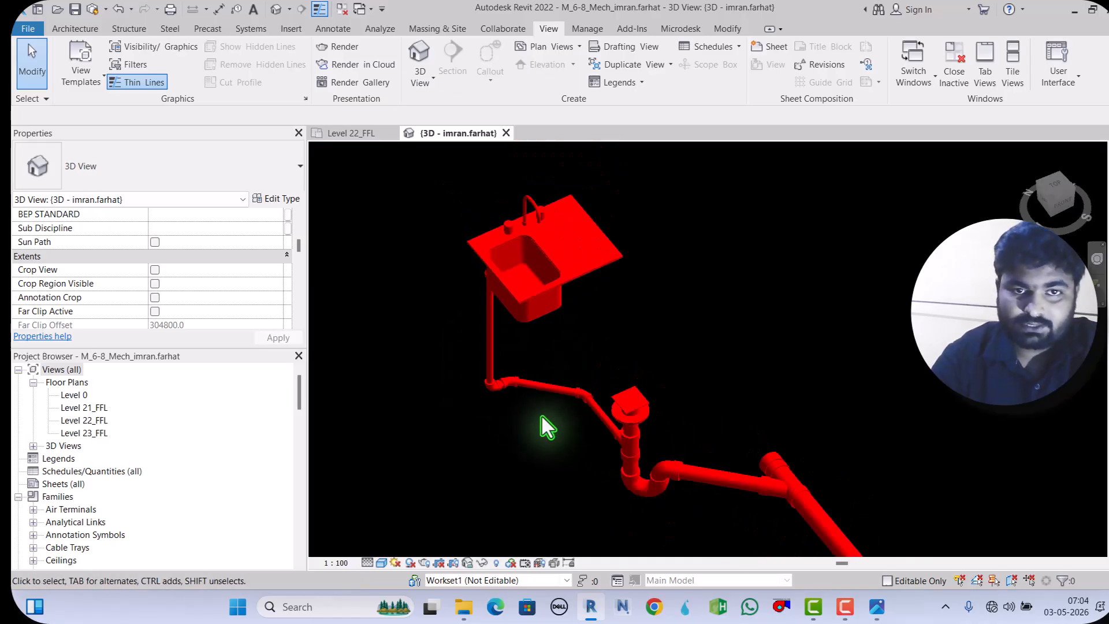
{"action": "scroll", "coordinate": [463, 292], "scroll_direction": "up", "scroll_amount": 2}
{"action": "scroll", "coordinate": [463, 291], "scroll_direction": "down", "scroll_amount": 6}
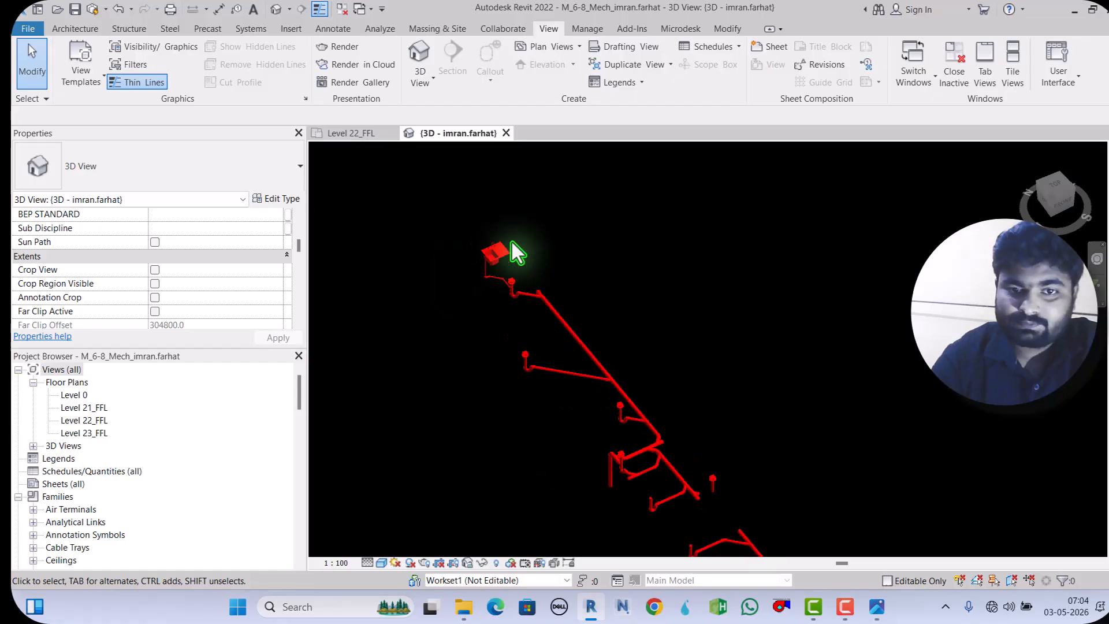
{"action": "scroll", "coordinate": [624, 415], "scroll_direction": "up", "scroll_amount": 5}
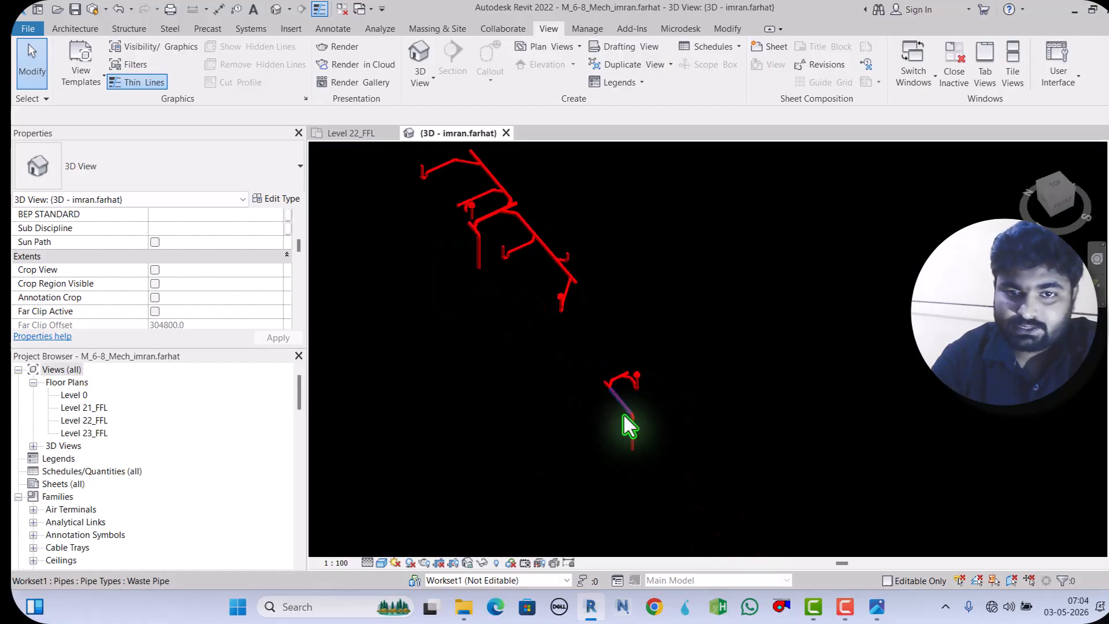
{"action": "scroll", "coordinate": [644, 344], "scroll_direction": "up", "scroll_amount": 2}
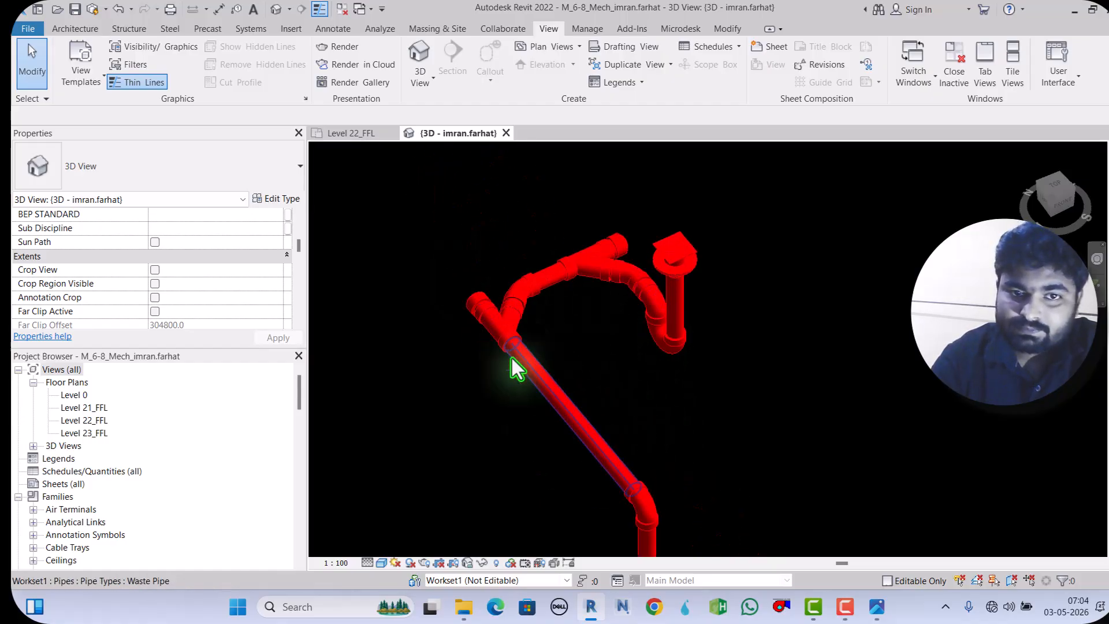
{"action": "scroll", "coordinate": [606, 463], "scroll_direction": "down", "scroll_amount": 4}
{"action": "scroll", "coordinate": [605, 460], "scroll_direction": "down", "scroll_amount": 5}
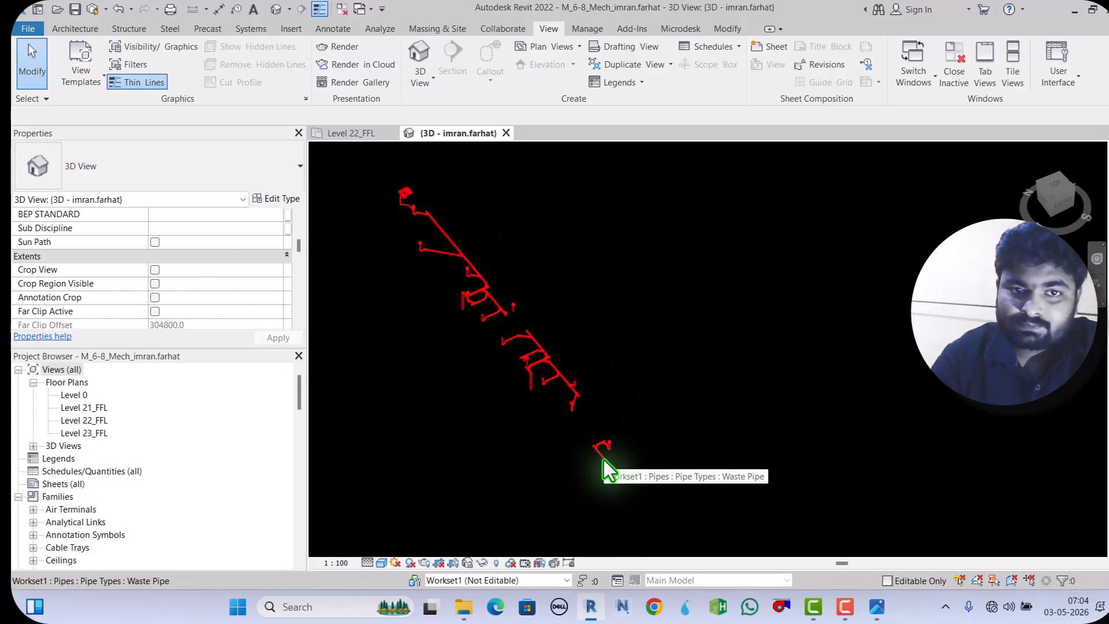
{"action": "scroll", "coordinate": [460, 265], "scroll_direction": "up", "scroll_amount": 2}
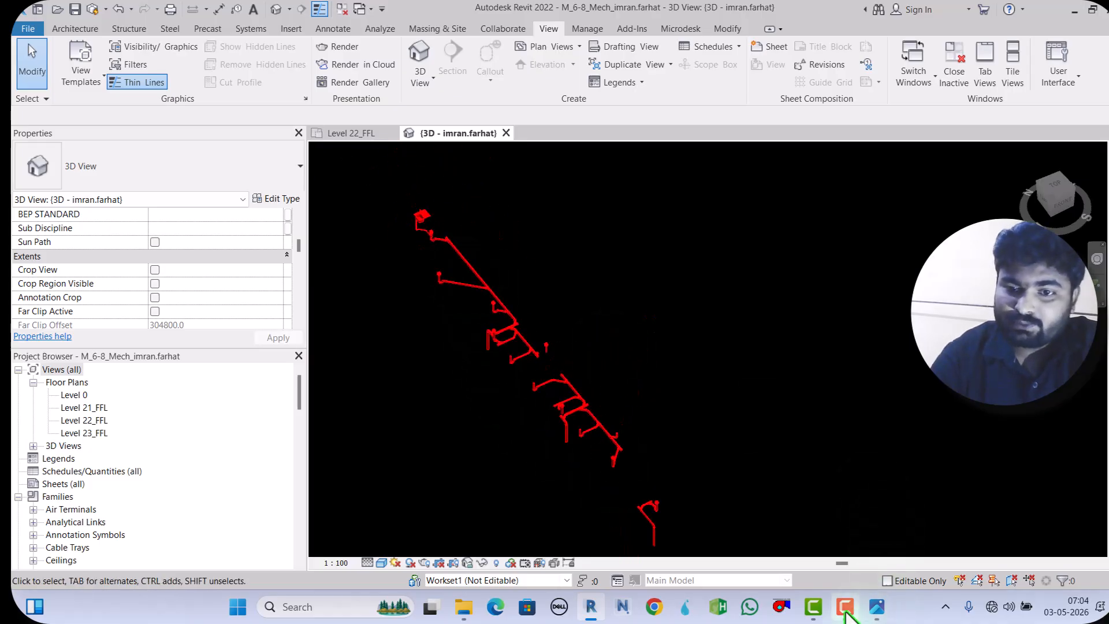